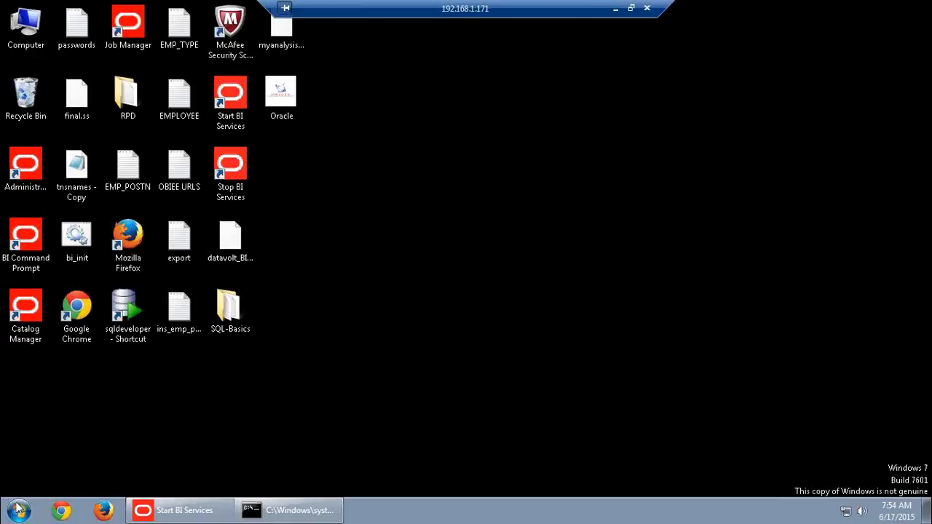
# Launch Notepad from the Start menu and maximize its blank Untitled window
pyautogui.click(18, 509)
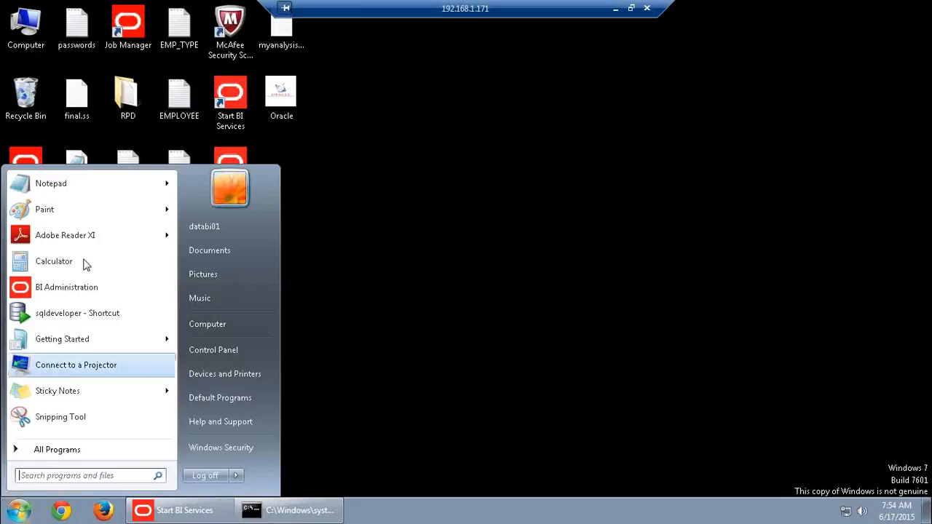
pyautogui.click(81, 179)
pyautogui.doubleClick(308, 67)
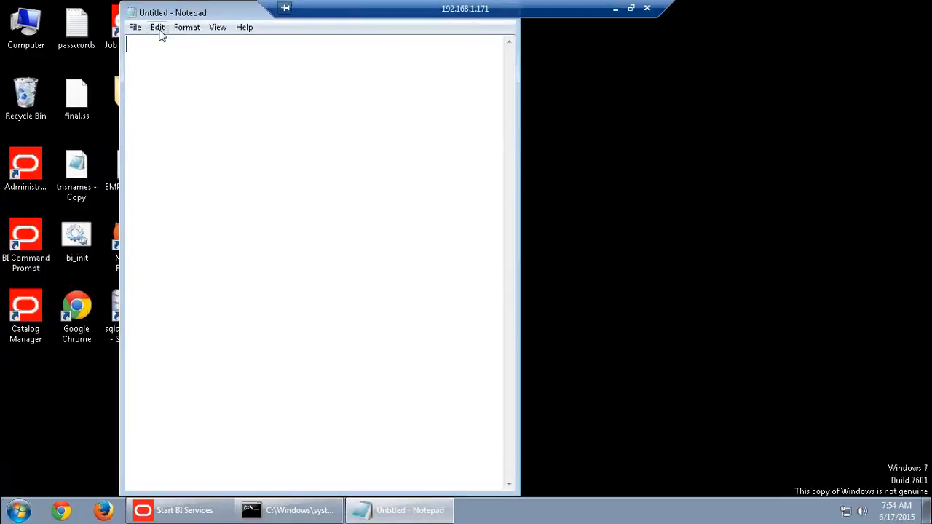
pyautogui.doubleClick(197, 13)
pyautogui.moveTo(383, 52); pyautogui.dragTo(287, 114)
pyautogui.click(336, 110)
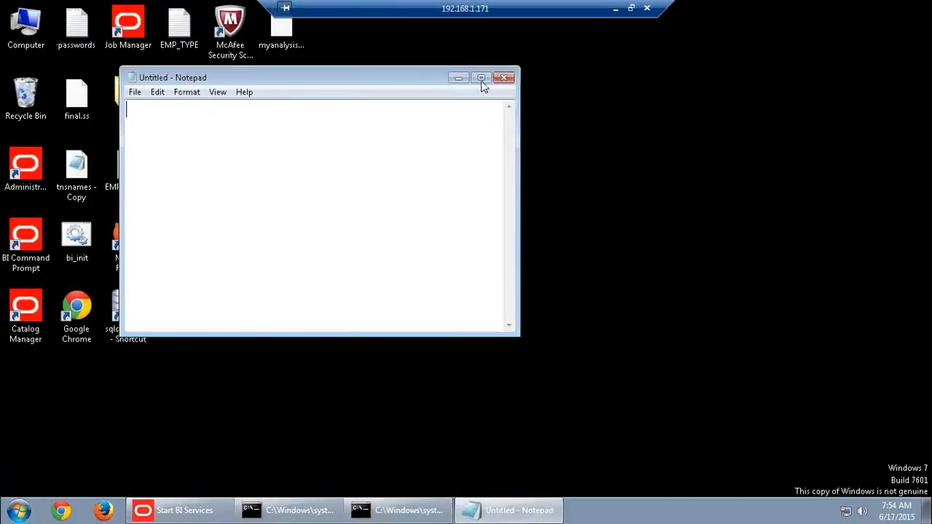
pyautogui.click(481, 78)
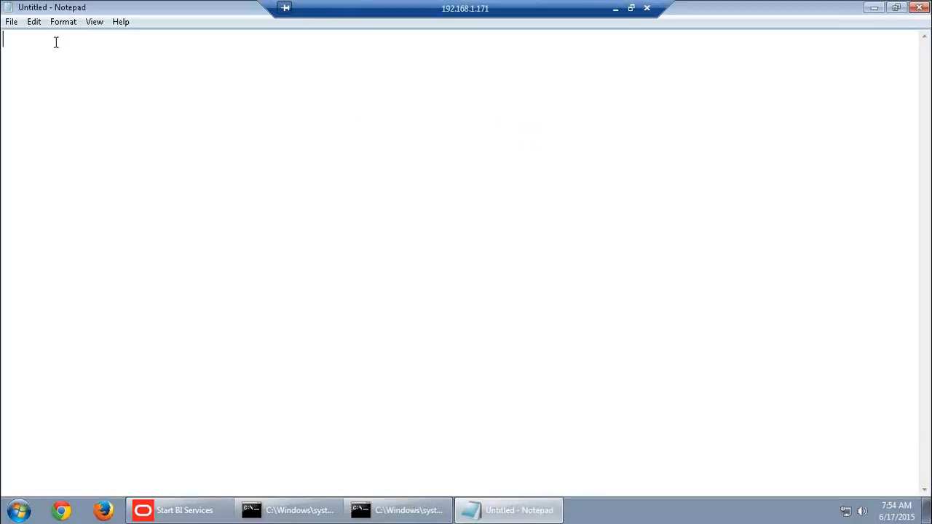
# Type the first two lines: 'Aggregate Tables' and 'Setting number of elements for hierarchies'
pyautogui.write('Aggregate Tables')
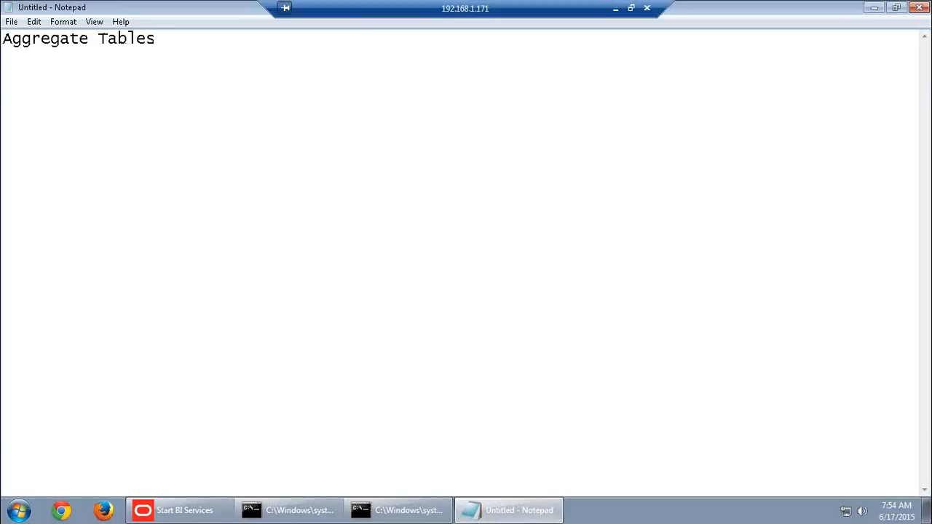
pyautogui.press('Return')
pyautogui.write('Setting numb')
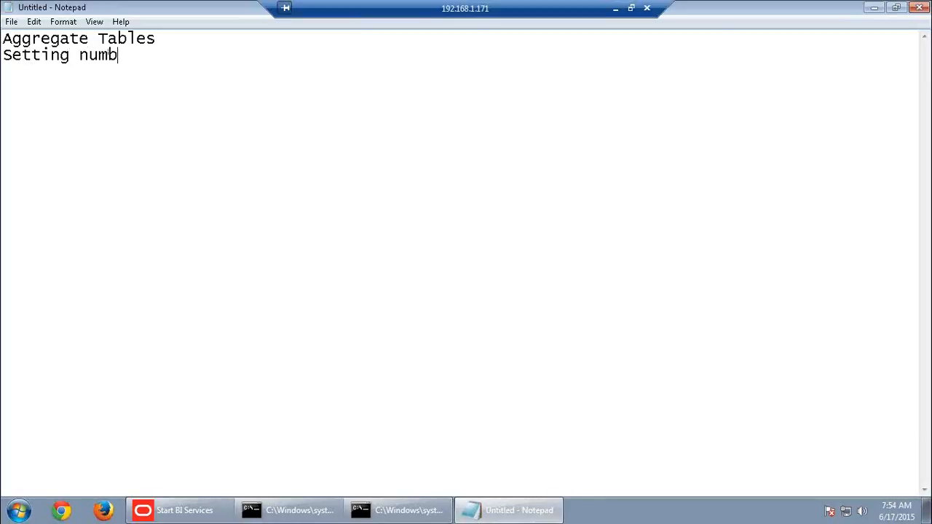
pyautogui.write('er of element')
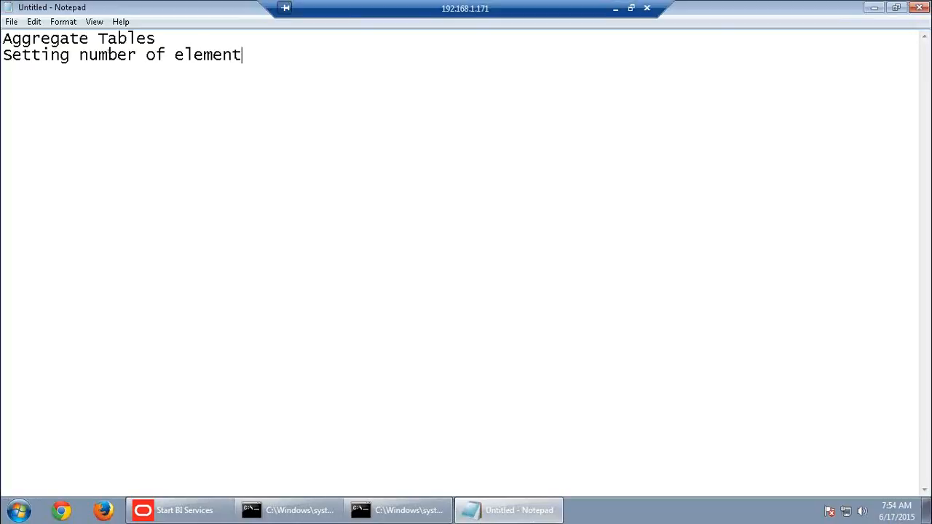
pyautogui.write('s for hier')
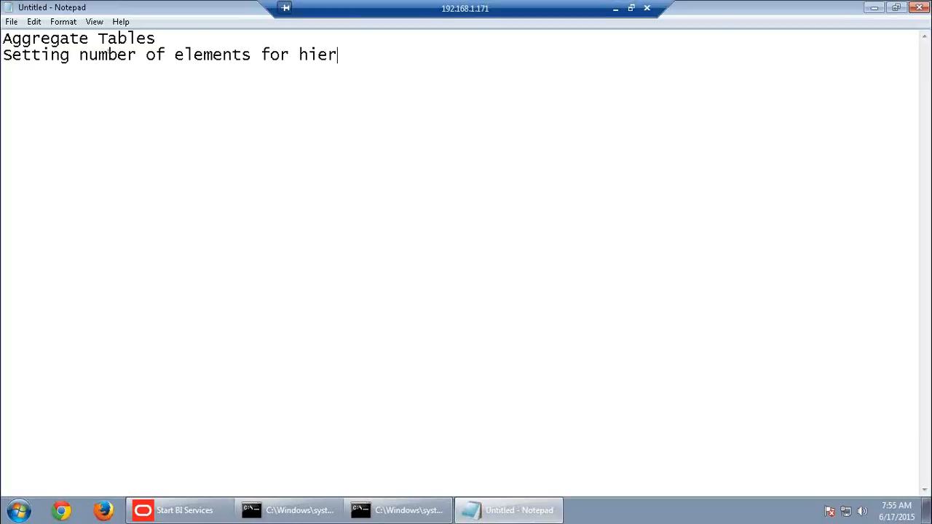
pyautogui.write('archies')
pyautogui.press('Return')
# Add 'Aggregate persistence wizard' and 'Aggregated dimensions and facts' as lines three and four
pyautogui.write('AAgg')
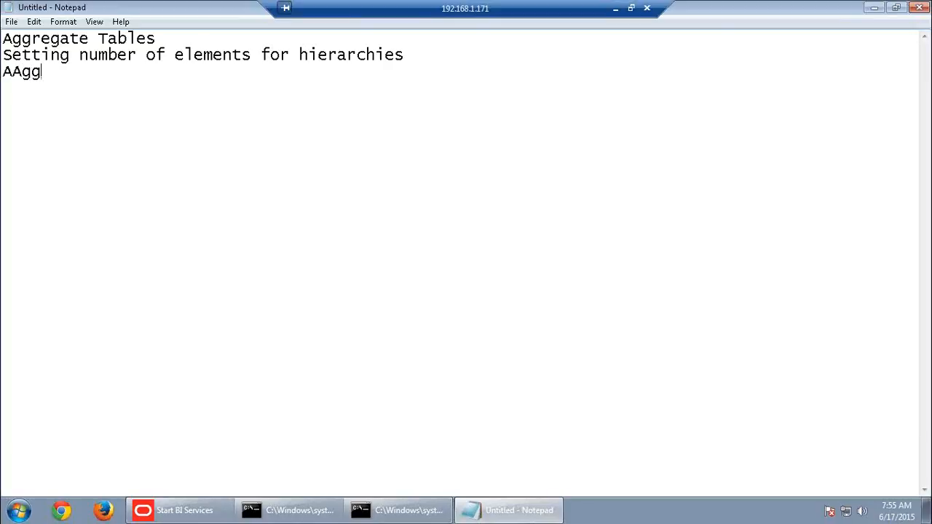
pyautogui.press('BackSpace')
pyautogui.press('BackSpace')
pyautogui.press('BackSpace')
pyautogui.write('ggrega')
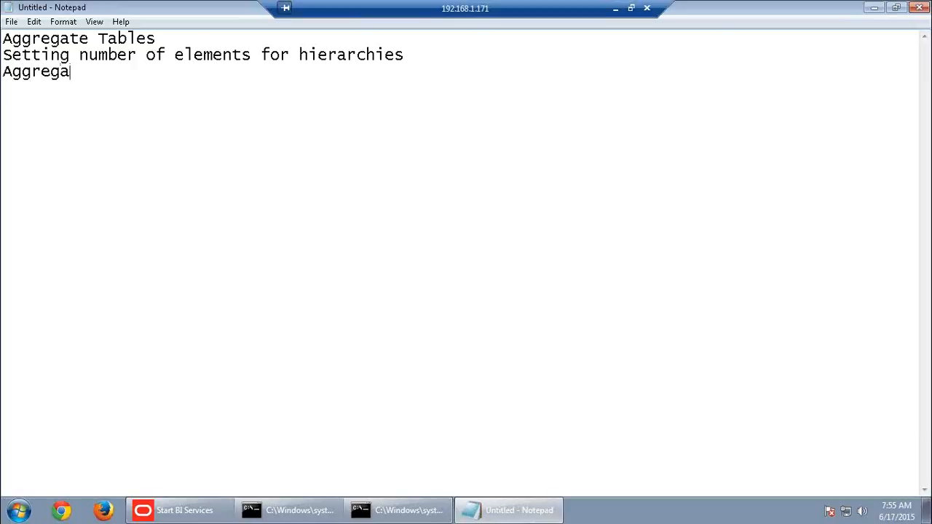
pyautogui.write('te persis')
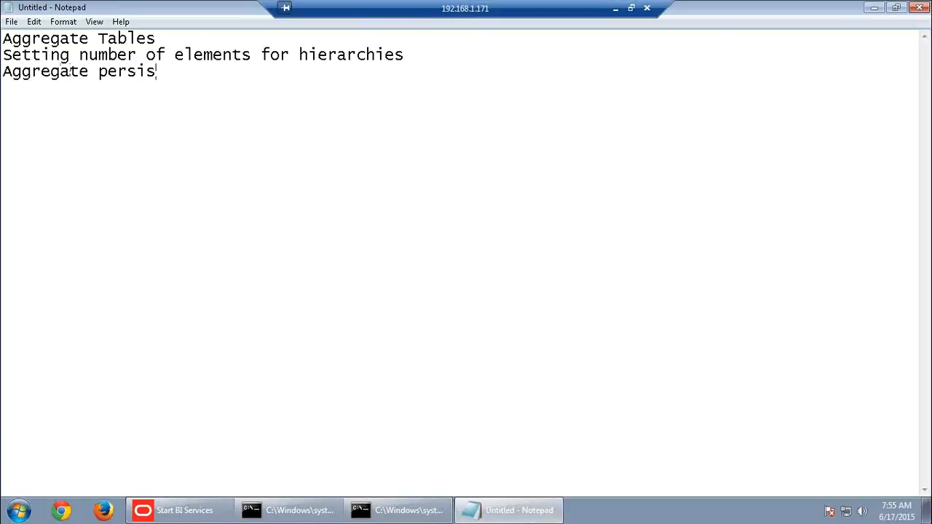
pyautogui.write('tence wizard')
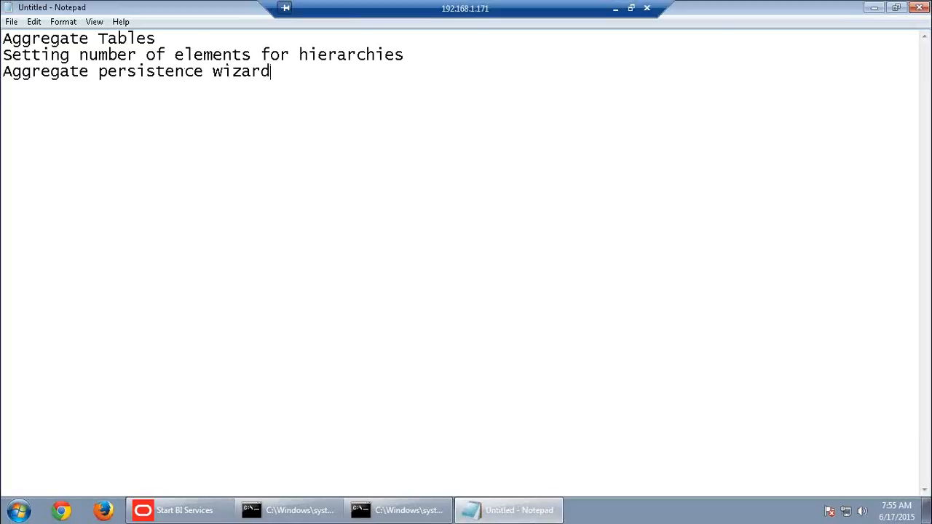
pyautogui.press('Return')
pyautogui.write('Aggregate')
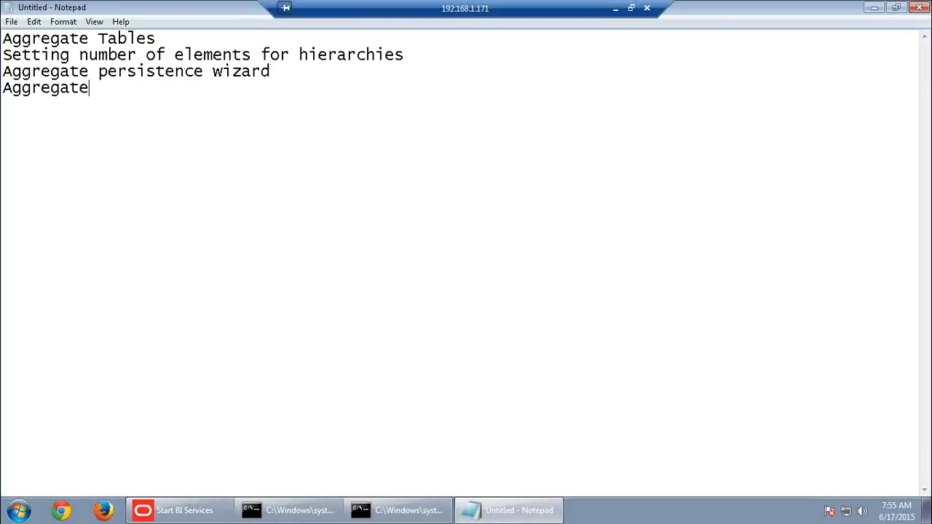
pyautogui.write('d dimensio')
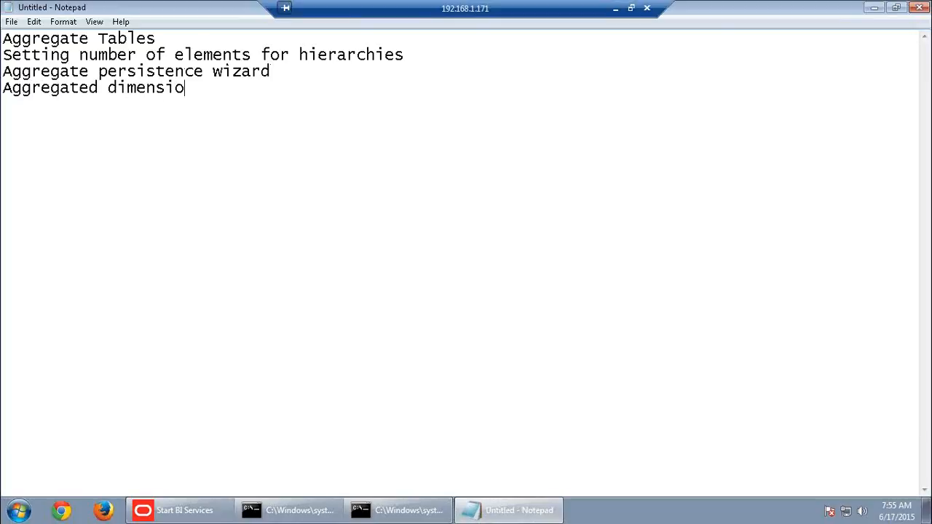
pyautogui.write('ns and facts')
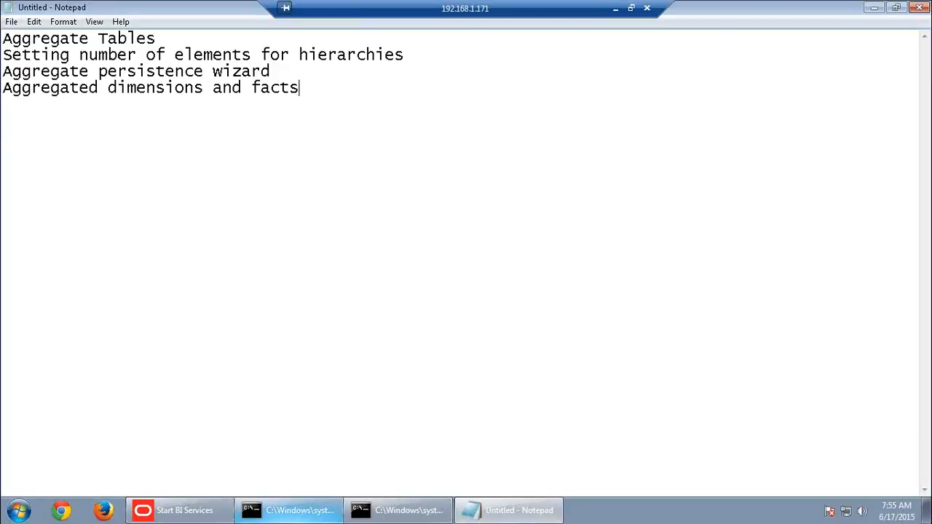
pyautogui.click(275, 513)
# Open Computer from the Start menu and browse into the OBIEE (E:) drive
pyautogui.click(20, 511)
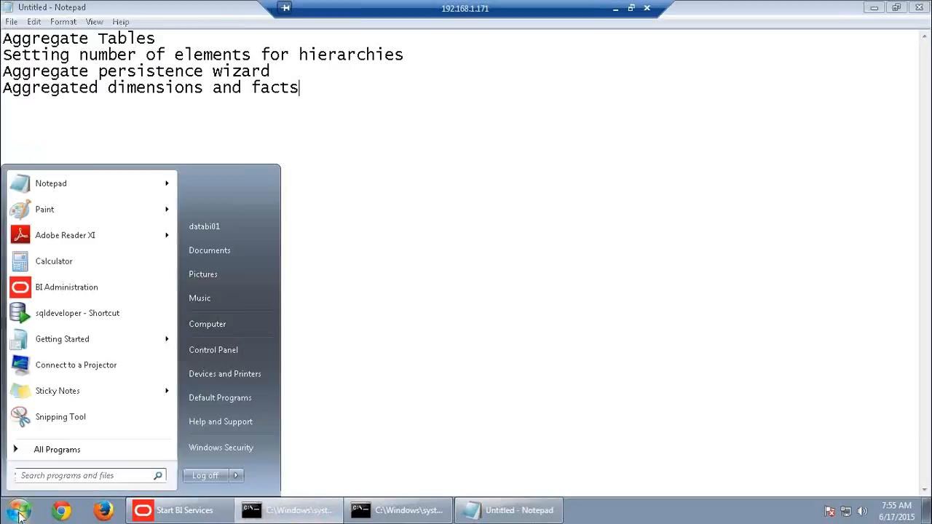
pyautogui.click(232, 324)
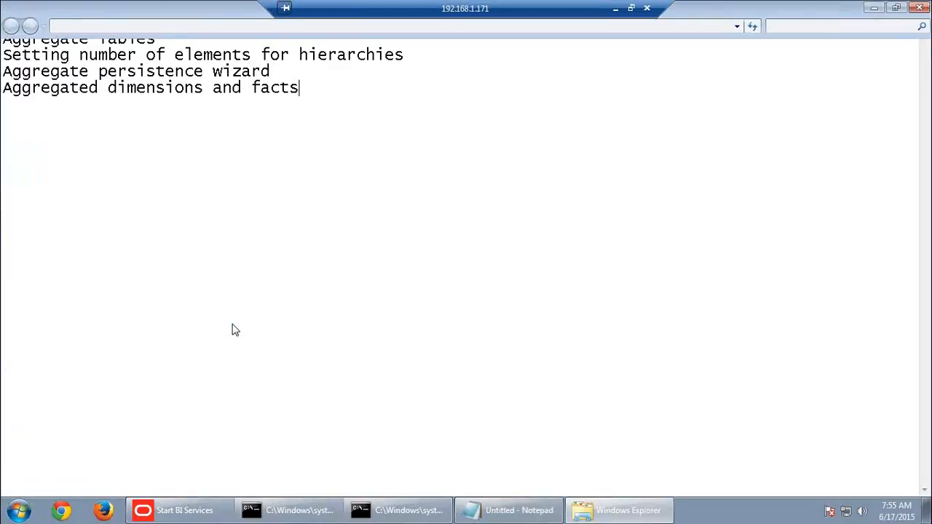
pyautogui.doubleClick(320, 109)
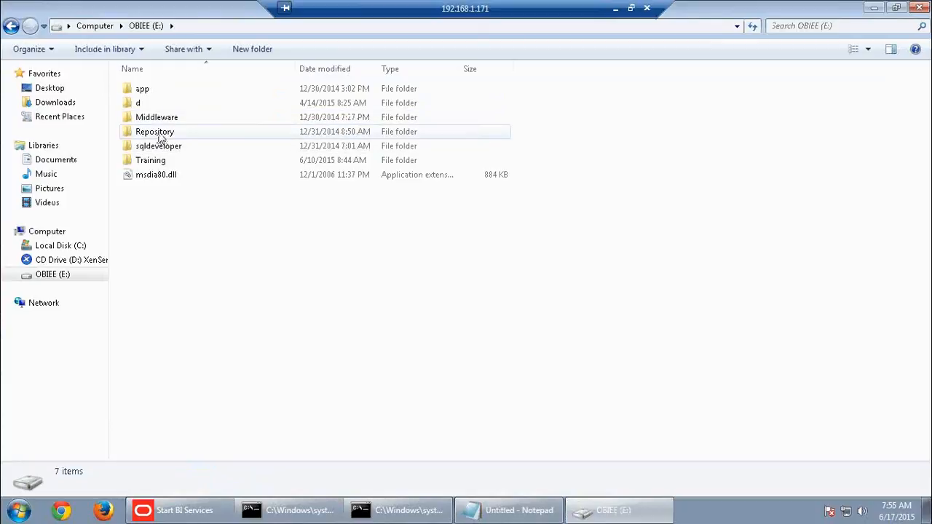
pyautogui.doubleClick(160, 138)
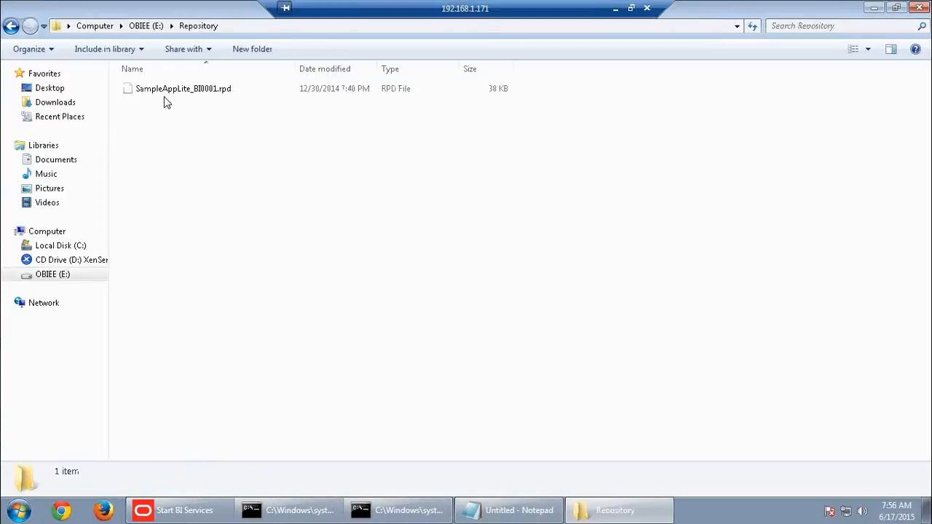
pyautogui.click(145, 25)
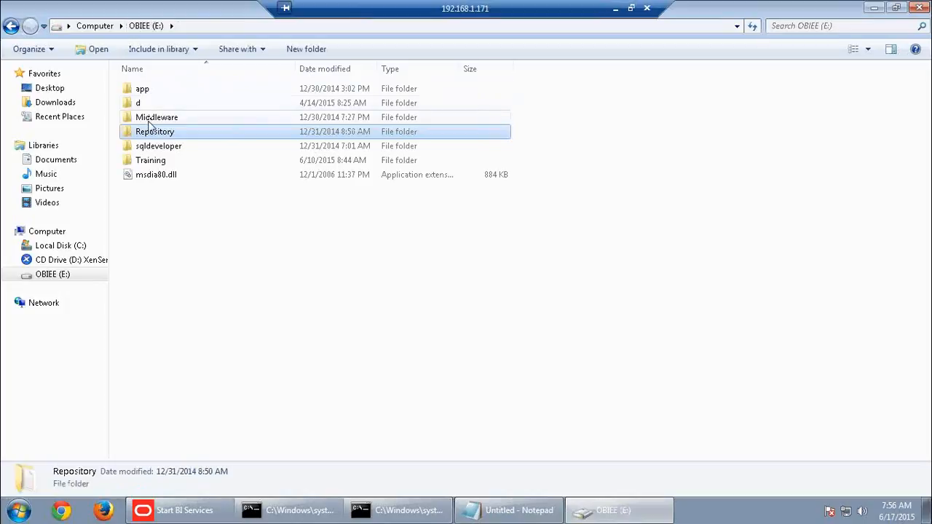
# Navigate Middleware > instances > instance1 > bifoundation > OracleBIServerComponent > coreapplication_obis1 > repository
pyautogui.doubleClick(150, 118)
pyautogui.doubleClick(151, 89)
pyautogui.doubleClick(154, 88)
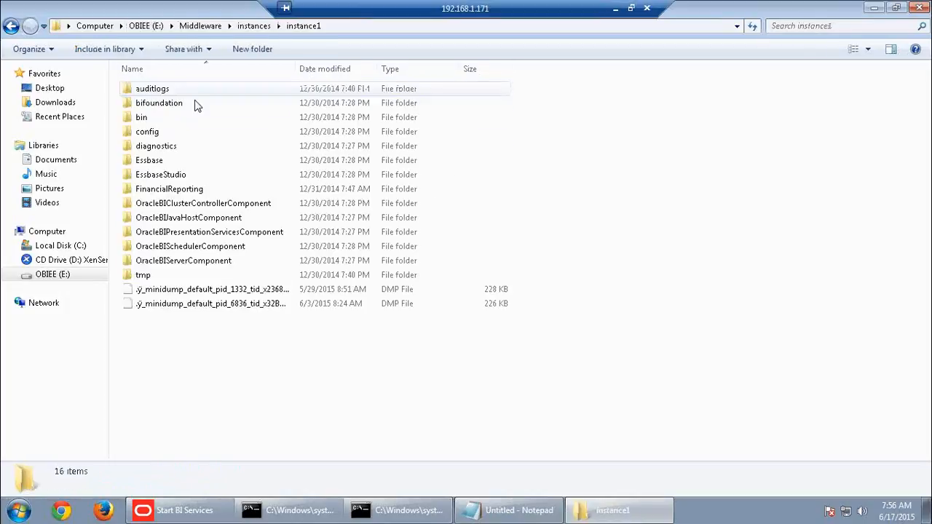
pyautogui.doubleClick(159, 104)
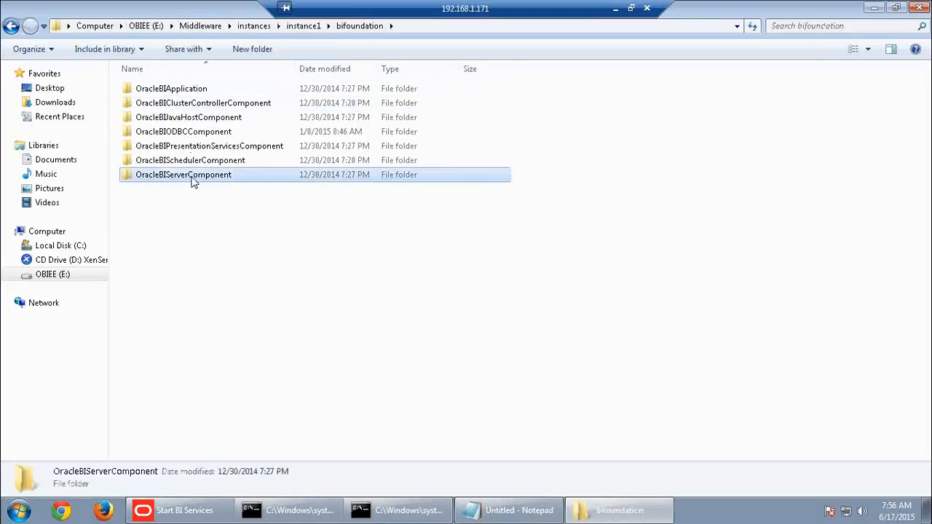
pyautogui.doubleClick(191, 174)
pyautogui.doubleClick(195, 90)
pyautogui.click(164, 161)
pyautogui.doubleClick(164, 163)
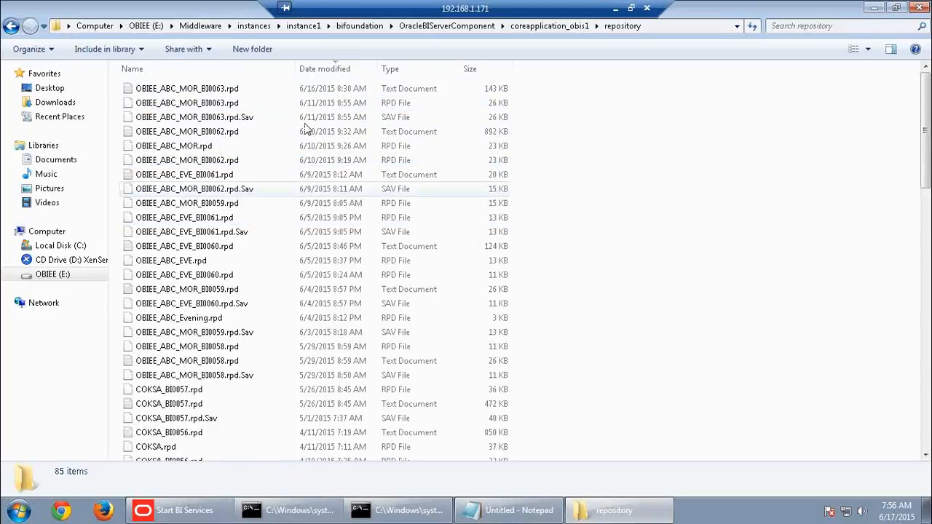
# Delete the old OBIEE_ABC_MOR.rpd and paste a copy of OBIEE_ABC_MOR_BI0063.rpd
pyautogui.click(335, 69)
pyautogui.click(335, 70)
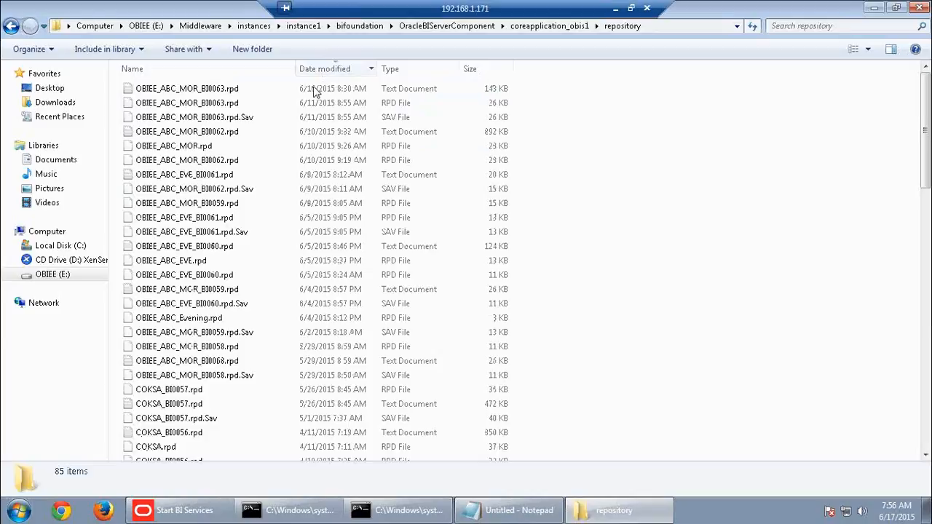
pyautogui.click(240, 105)
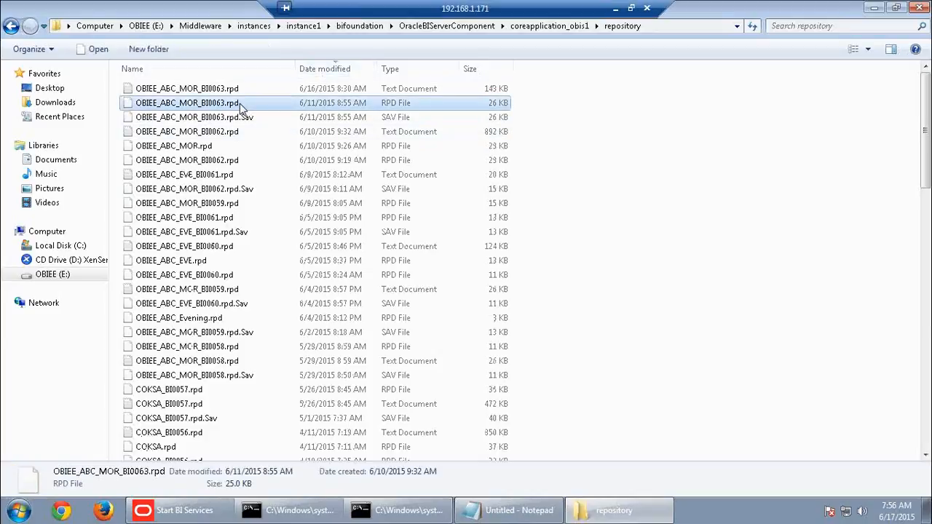
pyautogui.click(218, 147)
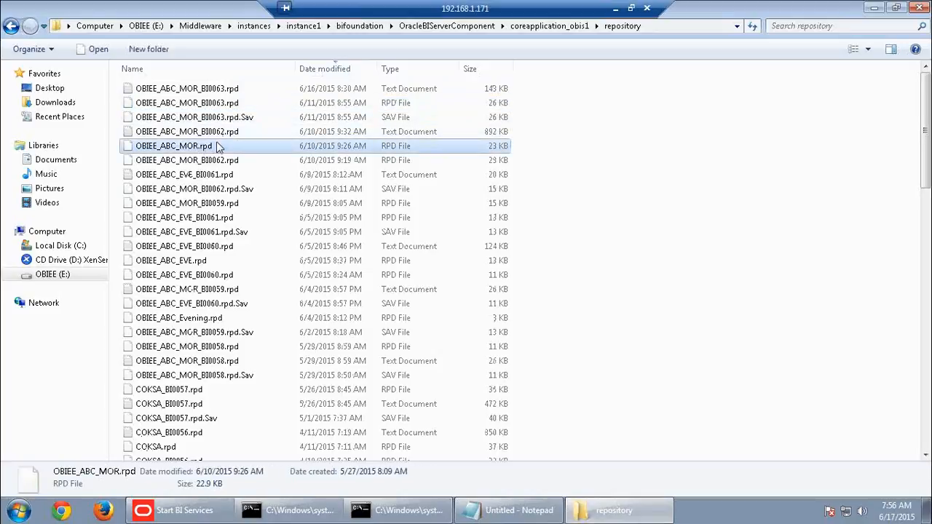
pyautogui.press('Delete')
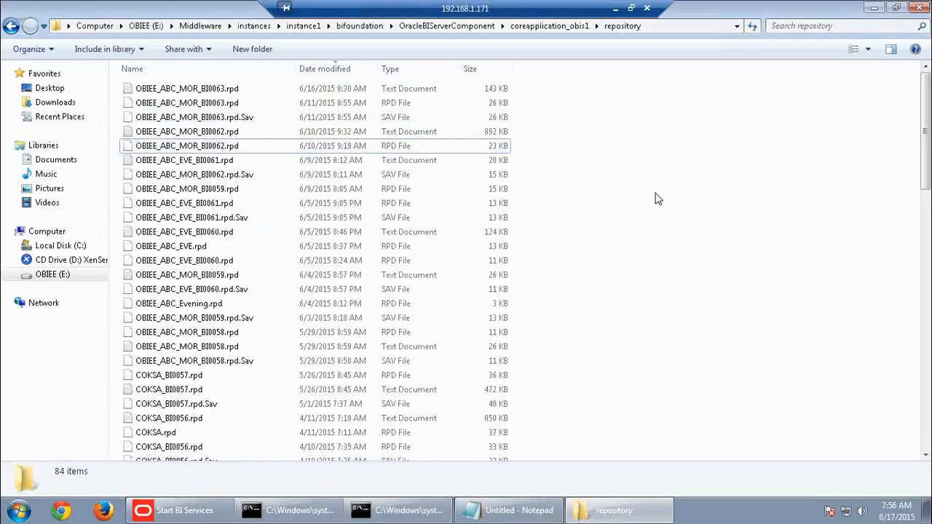
pyautogui.hotkey('ctrl', 'v')
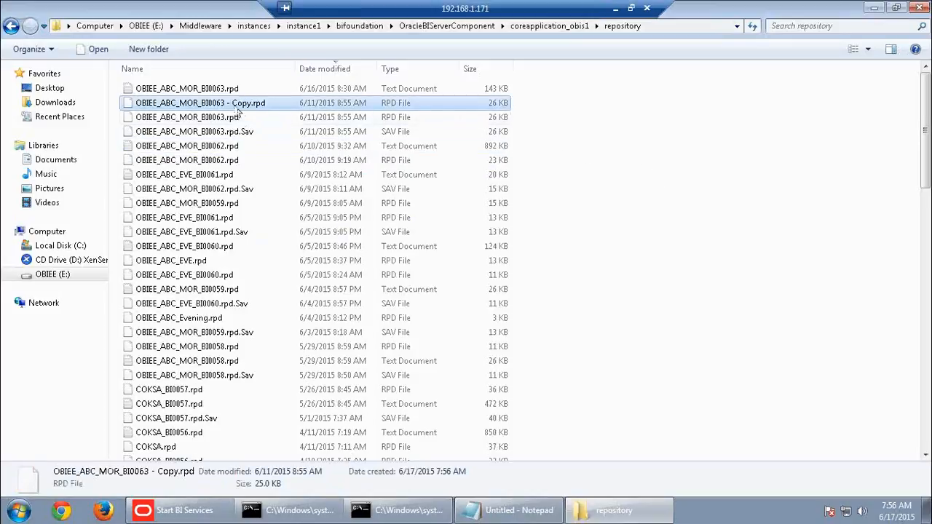
# Rename the pasted copy to OBIEE_ABC_MOR.rpd by removing its '_BI0063 - Copy' suffix
pyautogui.rightClick(231, 101)
pyautogui.click(254, 242)
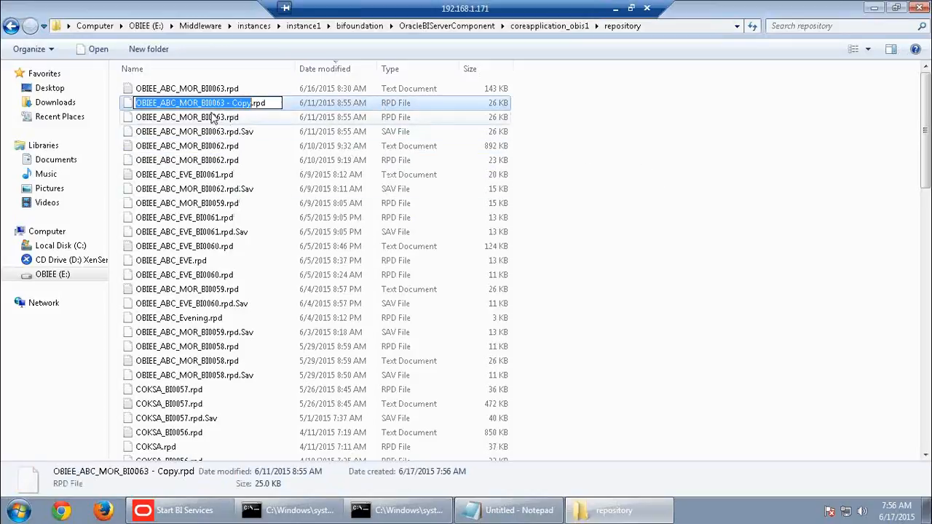
pyautogui.moveTo(199, 102); pyautogui.dragTo(252, 104)
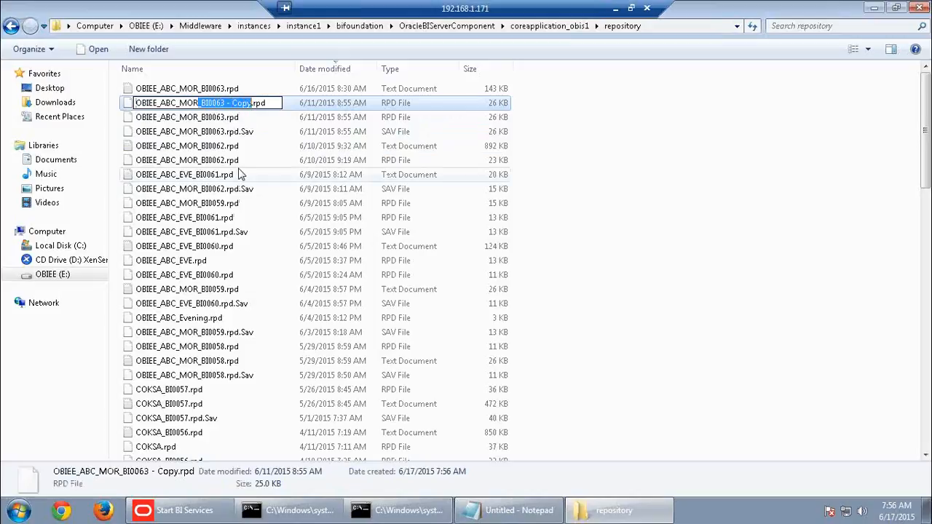
pyautogui.press('BackSpace')
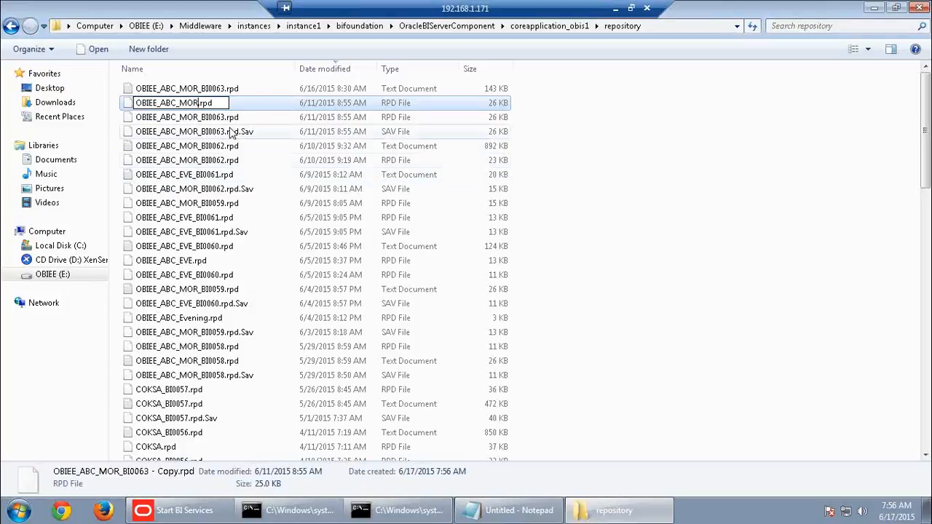
pyautogui.press('Return')
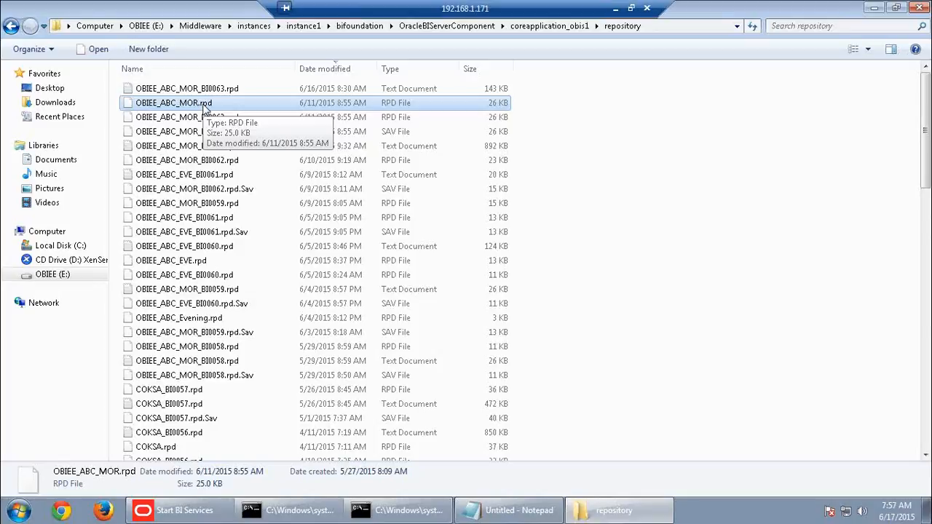
# Launch BI Administration maximized and bring up the Open Offline dialog
pyautogui.click(18, 510)
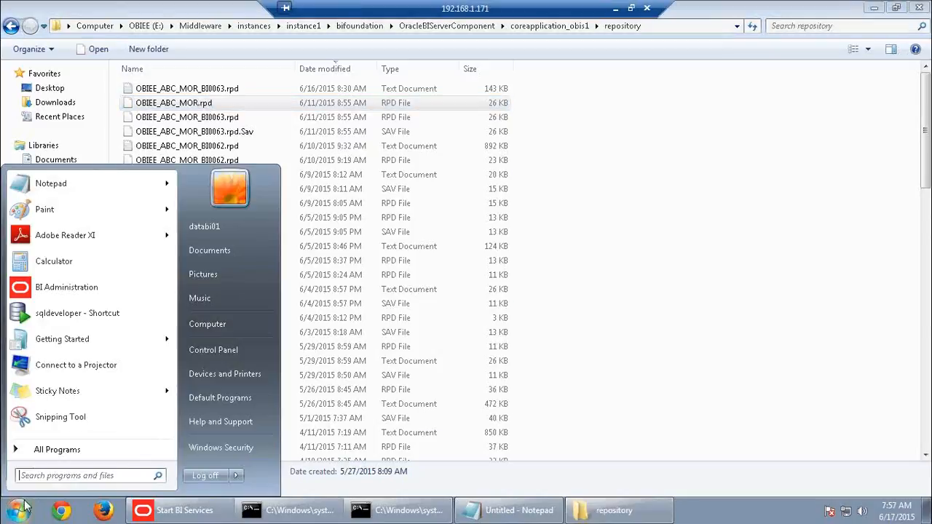
pyautogui.click(78, 286)
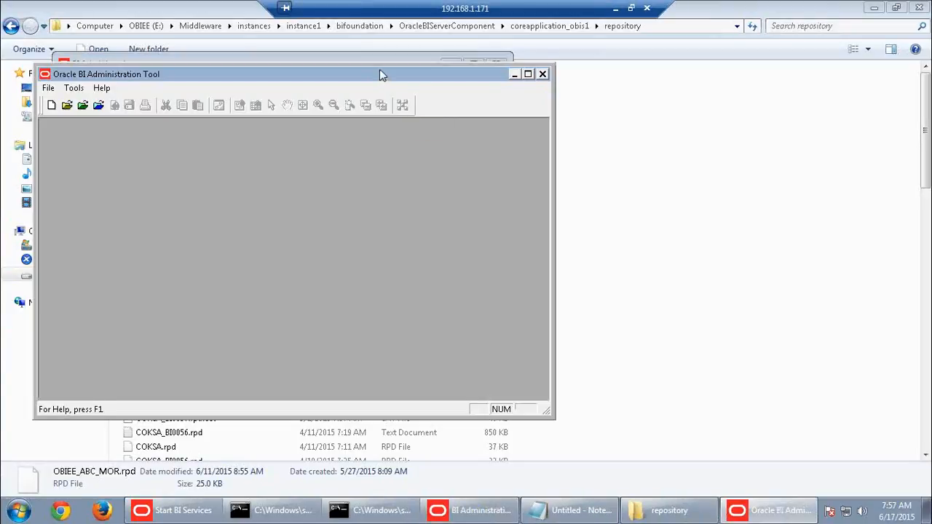
pyautogui.doubleClick(379, 73)
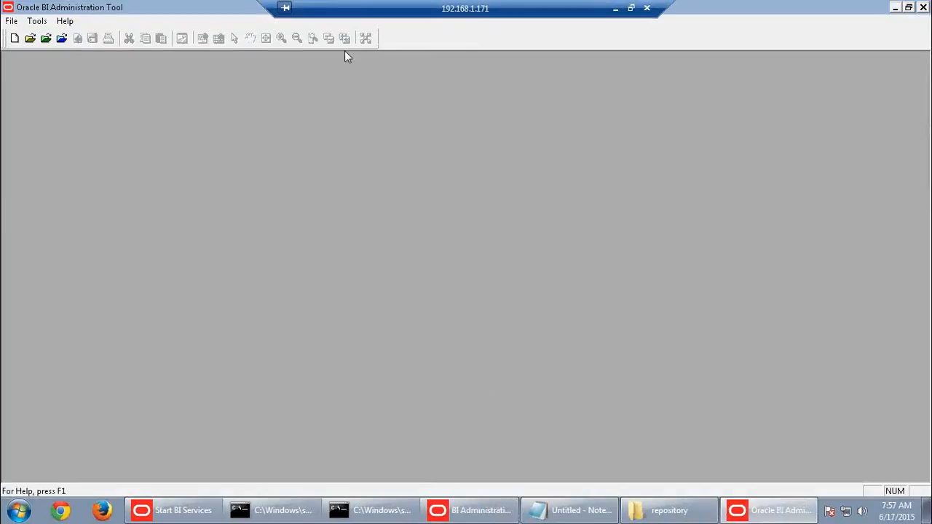
pyautogui.click(30, 38)
# Open OBIEE_ABC_MOR.rpd offline, entering the repository password
pyautogui.click(435, 171)
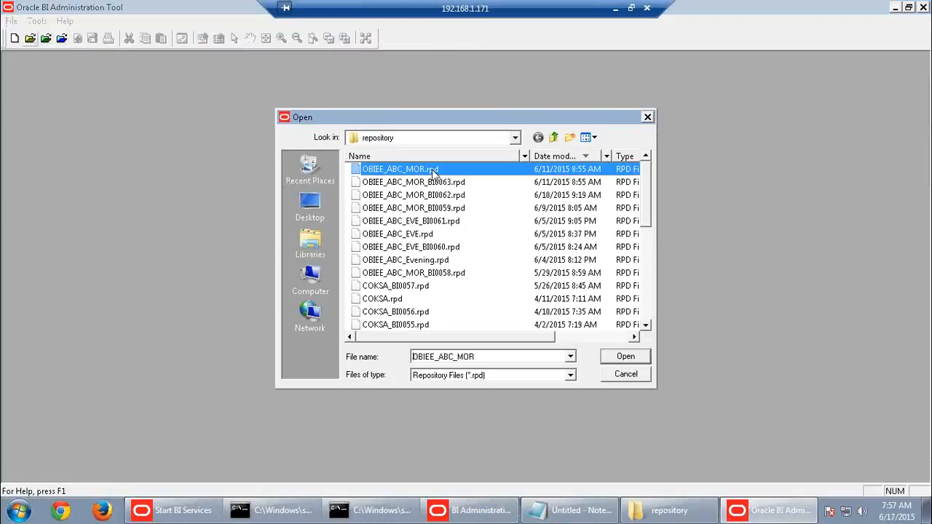
pyautogui.click(613, 360)
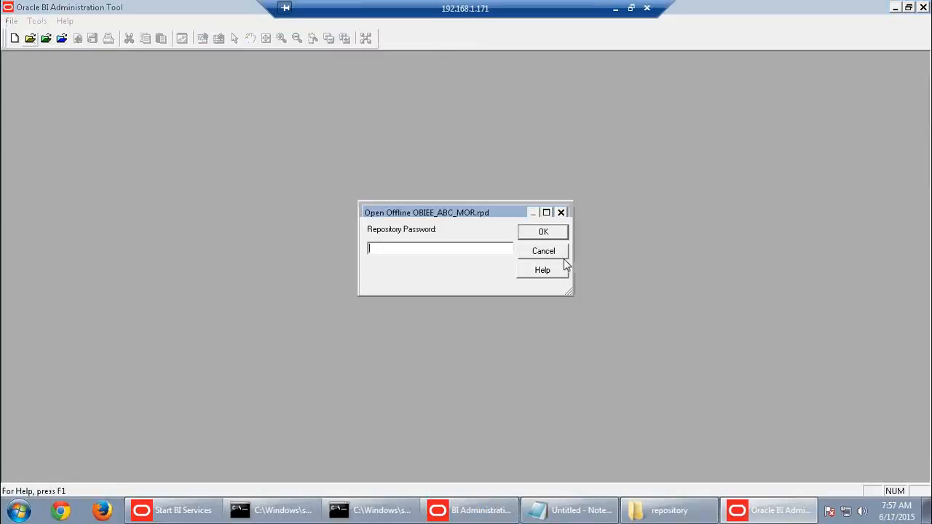
pyautogui.write('Admin123')
pyautogui.click(538, 233)
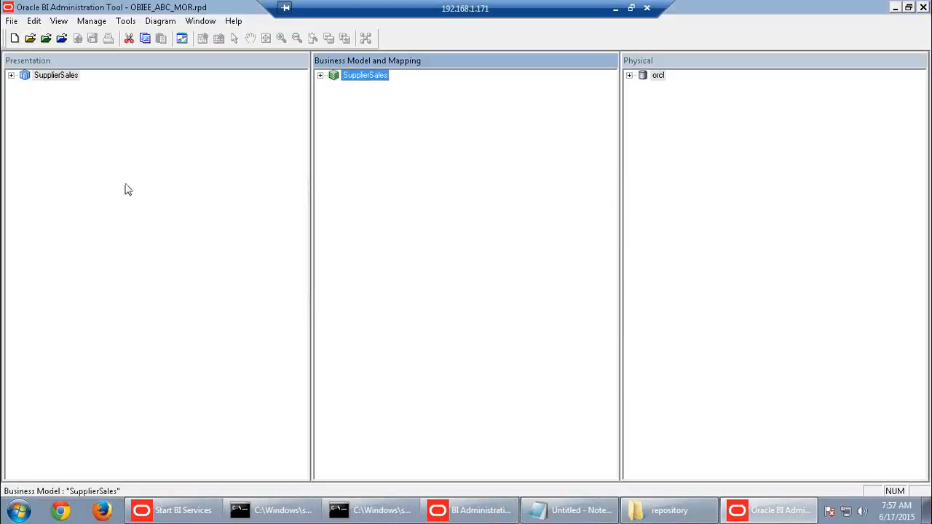
# Expand SupplierSales in both panes and pick Aggregate Persistence under Tools > Utilities
pyautogui.click(320, 75)
pyautogui.click(12, 75)
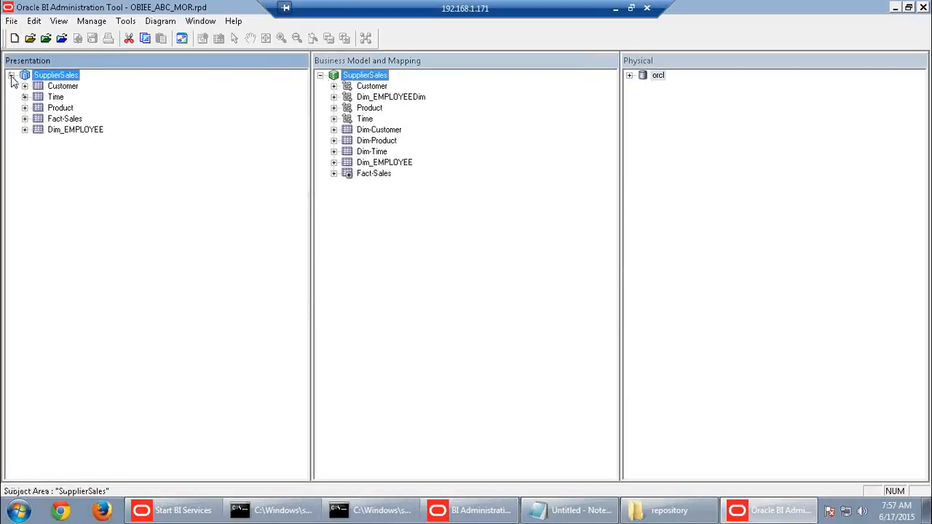
pyautogui.click(125, 21)
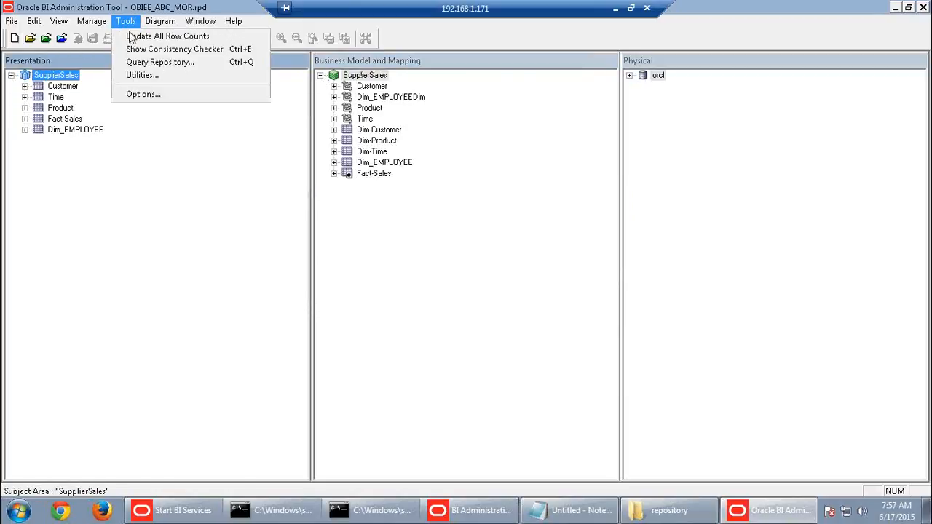
pyautogui.click(138, 75)
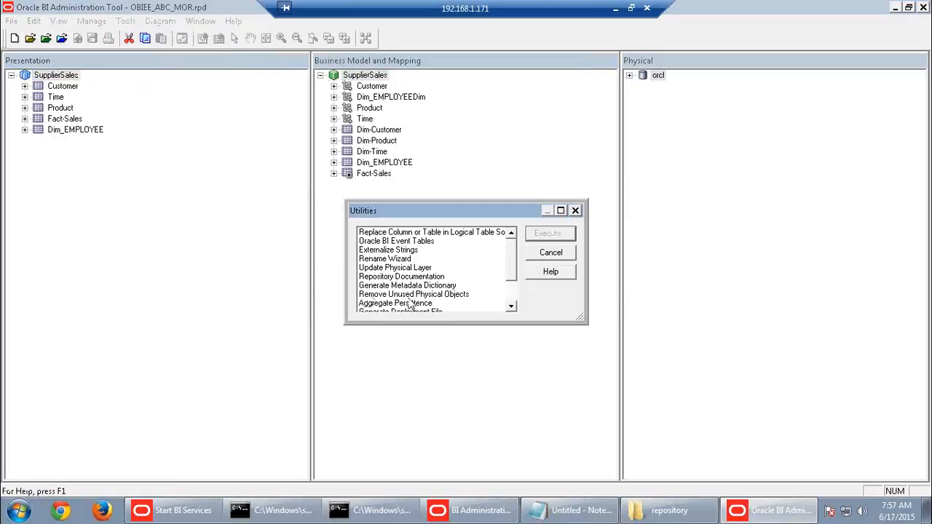
pyautogui.click(412, 303)
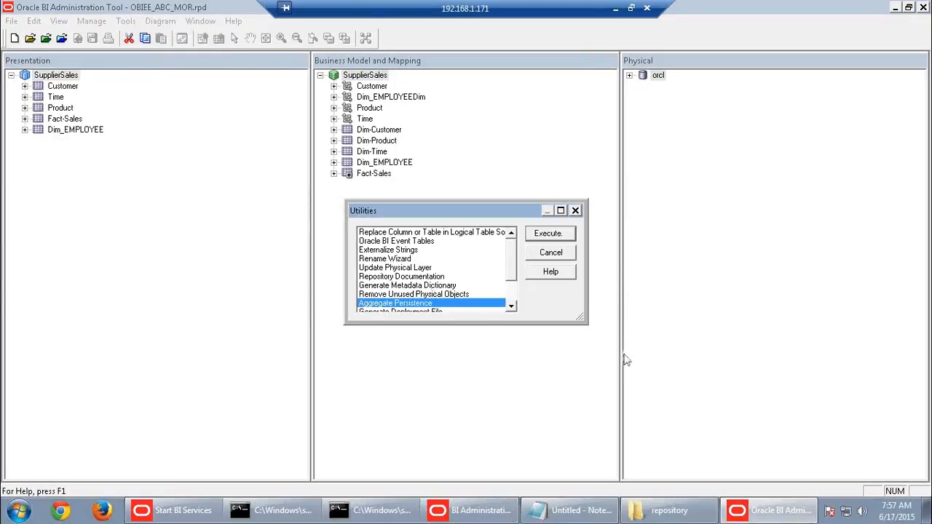
# Run Aggregate Persistence with script name Create_Aggregate_tables saved in E:\Training, then continue
pyautogui.click(546, 237)
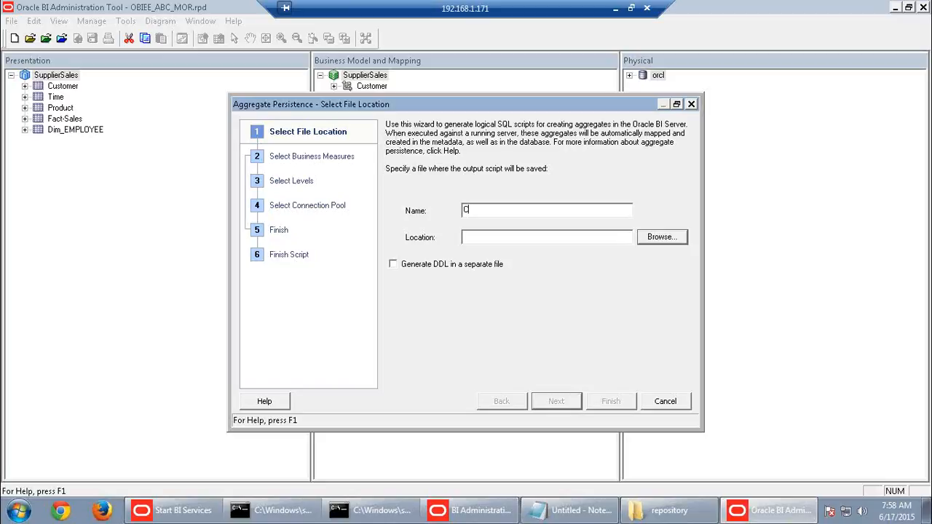
pyautogui.write('ate_Aggregate_tables')
pyautogui.click(666, 239)
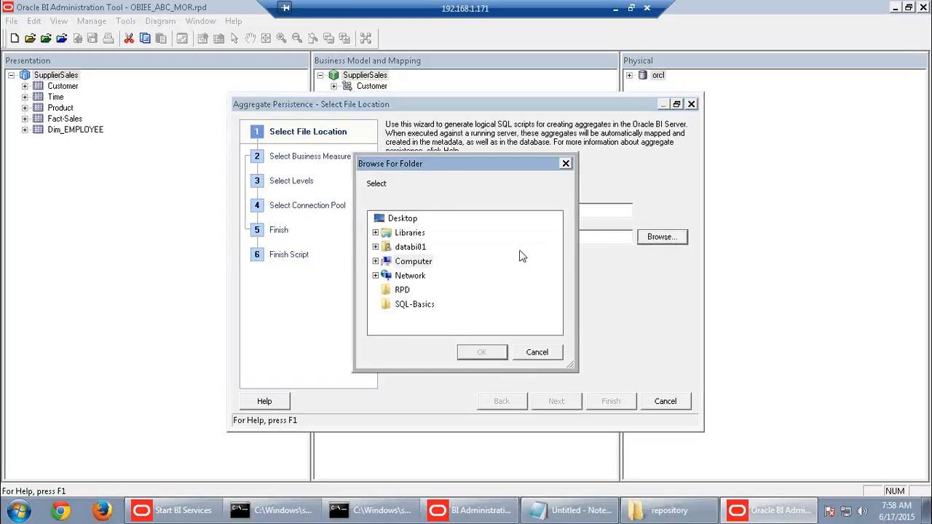
pyautogui.click(376, 261)
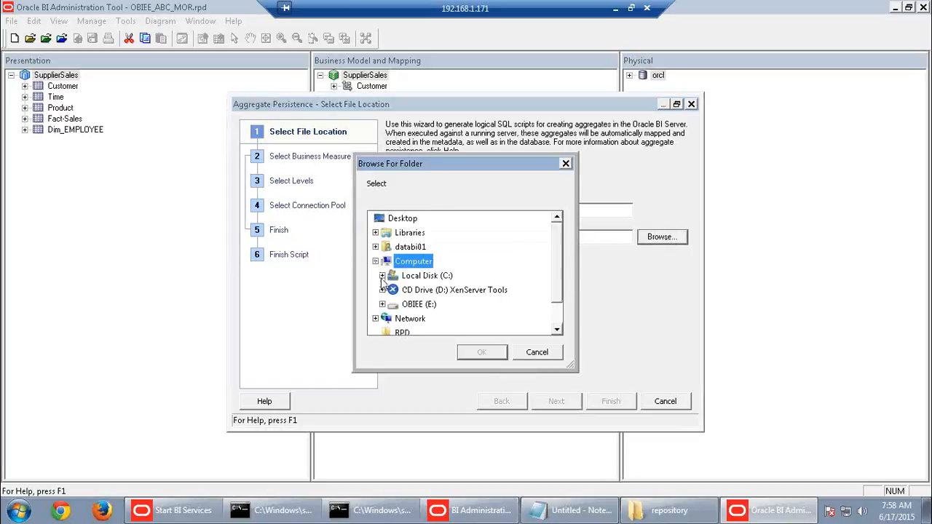
pyautogui.click(419, 305)
pyautogui.scroll(-3, 468, 308)
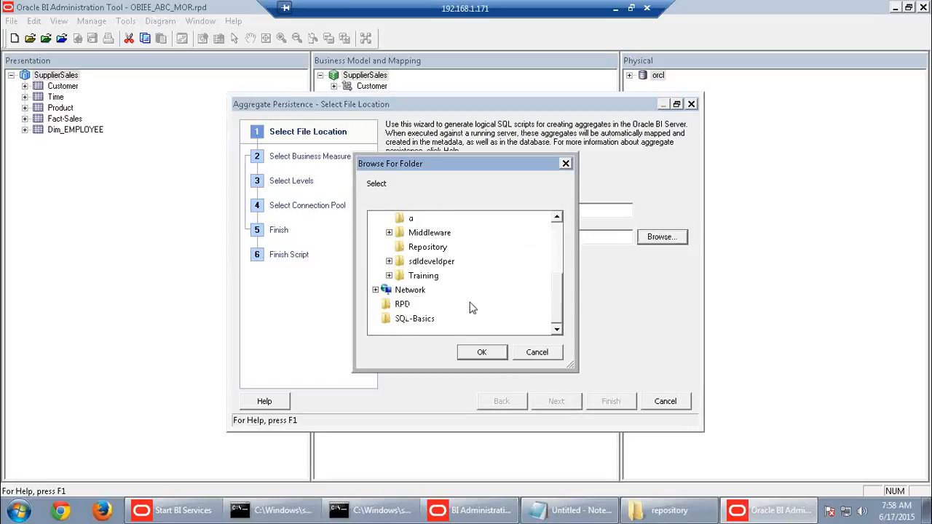
pyautogui.click(443, 290)
pyautogui.click(494, 353)
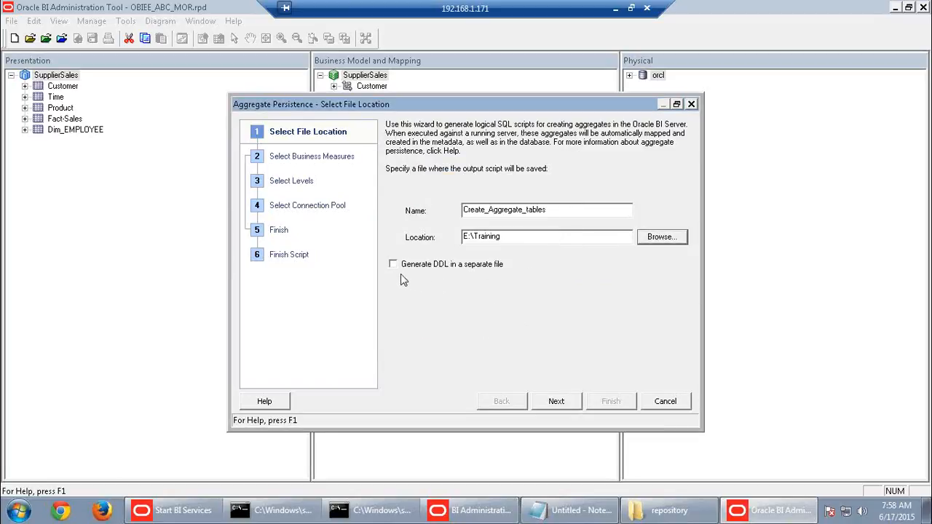
pyautogui.click(556, 401)
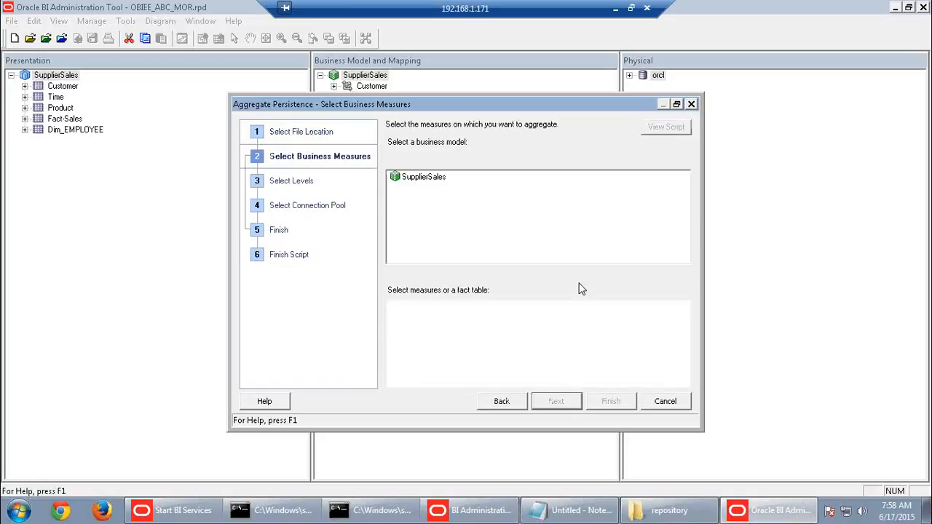
# Select SupplierSales Fact-Sales measures Dollars, Net Weight Shipped, Units Ordered and Units Shipped
pyautogui.click(425, 178)
pyautogui.click(393, 306)
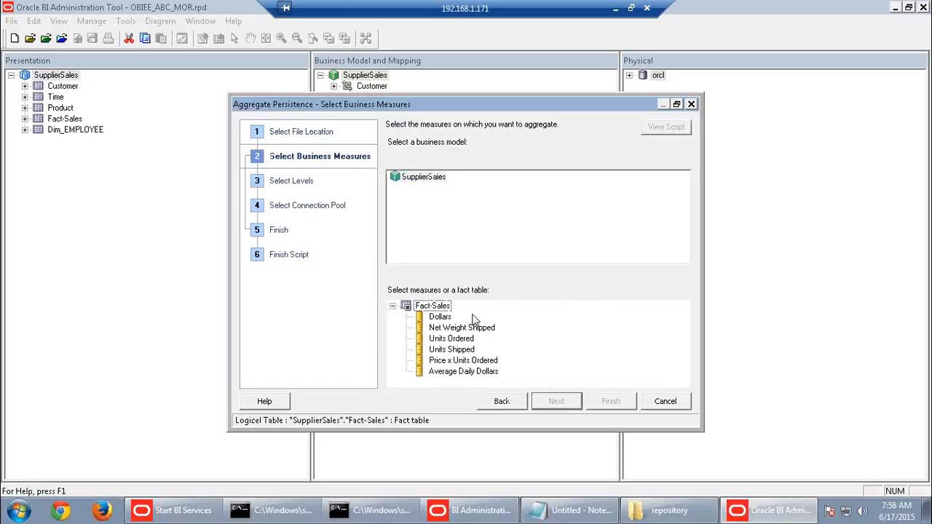
pyautogui.click(445, 318)
pyautogui.keyDown('ctrl'); pyautogui.click(459, 328); pyautogui.keyUp('ctrl')
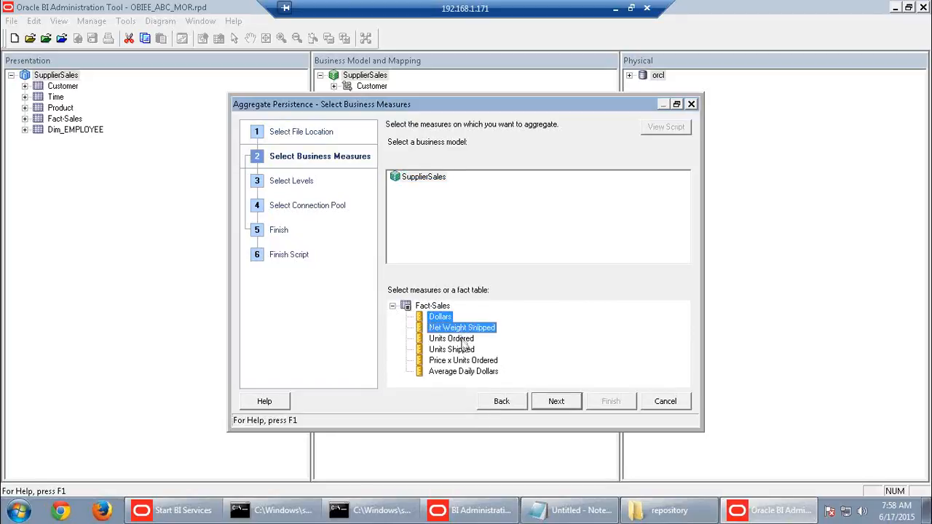
pyautogui.keyDown('ctrl'); pyautogui.click(461, 339); pyautogui.keyUp('ctrl')
pyautogui.keyDown('ctrl'); pyautogui.click(464, 350); pyautogui.keyUp('ctrl')
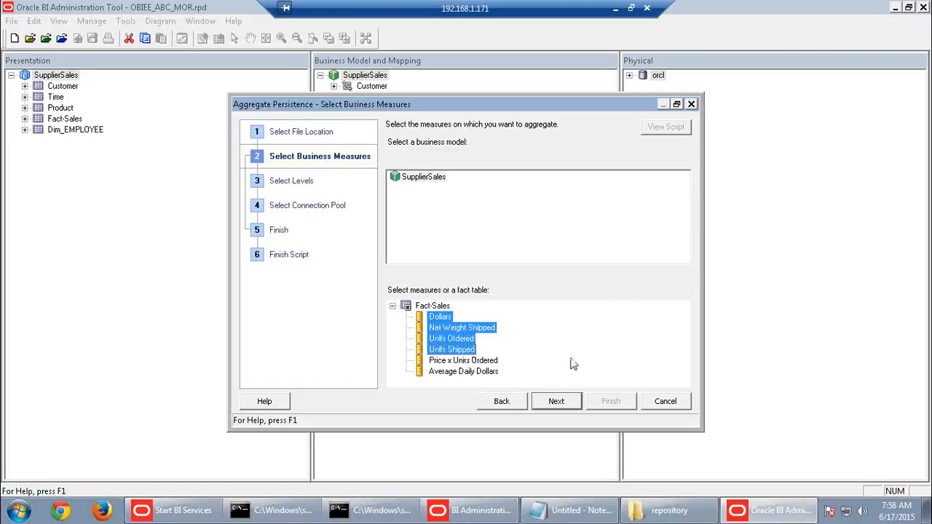
pyautogui.click(561, 403)
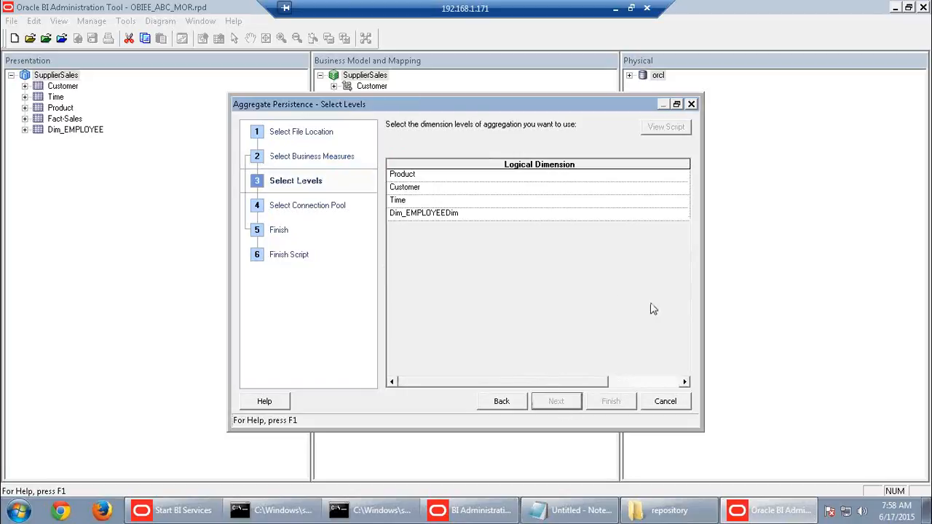
# Maximize the wizard and set the Product aggregation level to Type
pyautogui.click(676, 104)
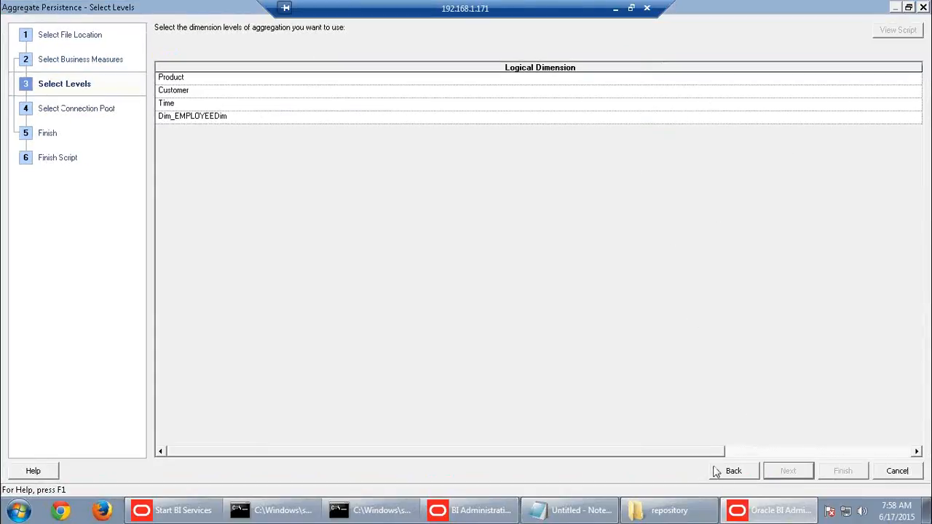
pyautogui.moveTo(711, 452)
pyautogui.mouseDown()
pyautogui.moveTo(786, 449)
pyautogui.moveTo(695, 451)
pyautogui.mouseUp()
pyautogui.moveTo(619, 452); pyautogui.dragTo(805, 448)
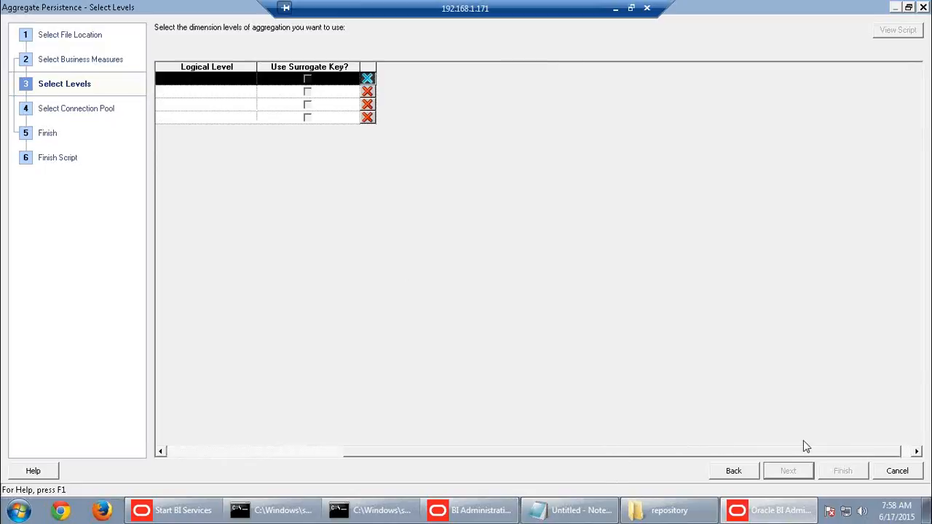
pyautogui.click(234, 84)
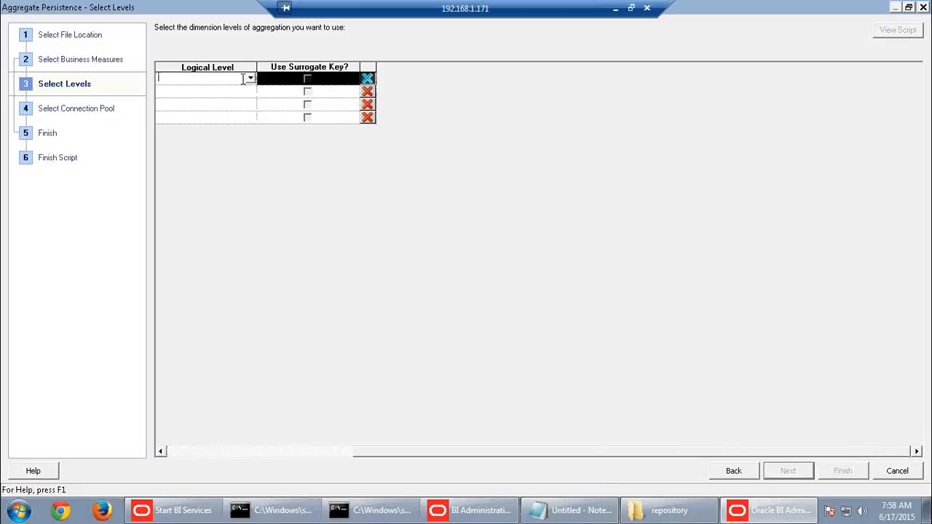
pyautogui.click(249, 78)
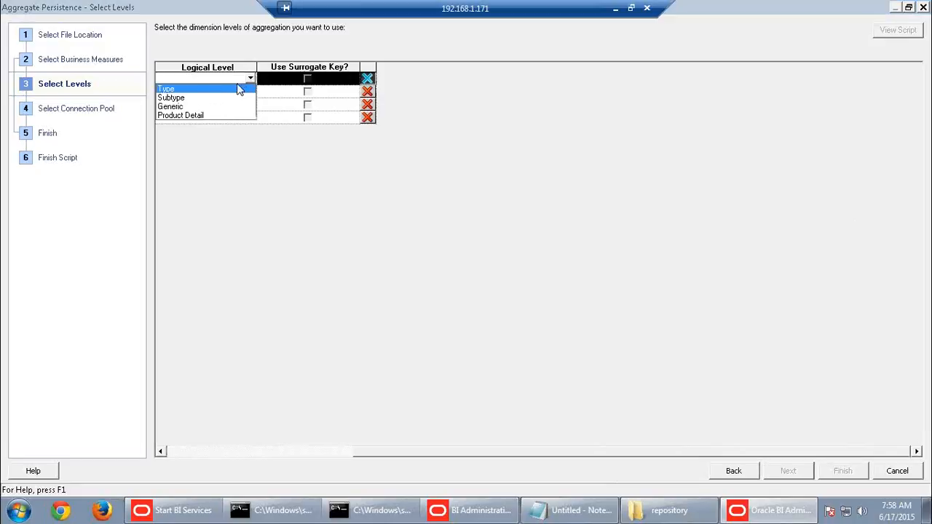
pyautogui.click(188, 91)
pyautogui.moveTo(551, 453); pyautogui.dragTo(329, 444)
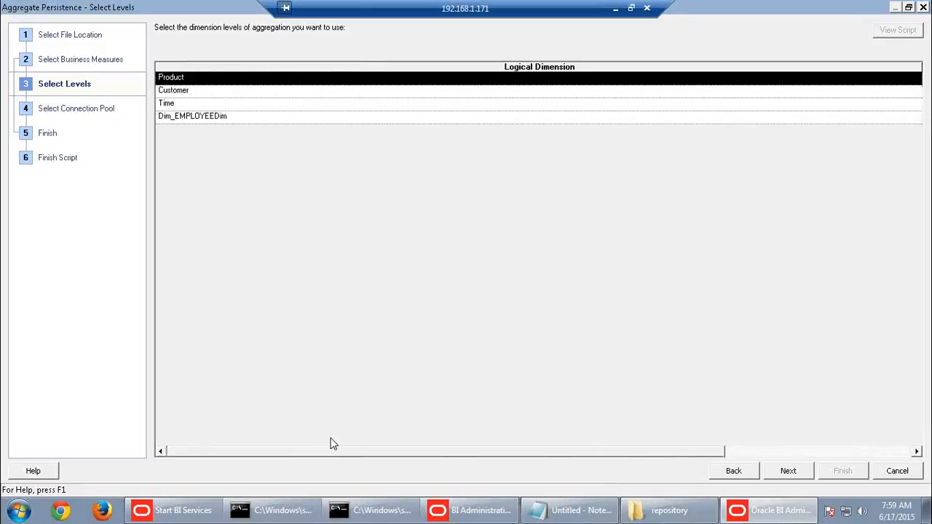
pyautogui.click(400, 453)
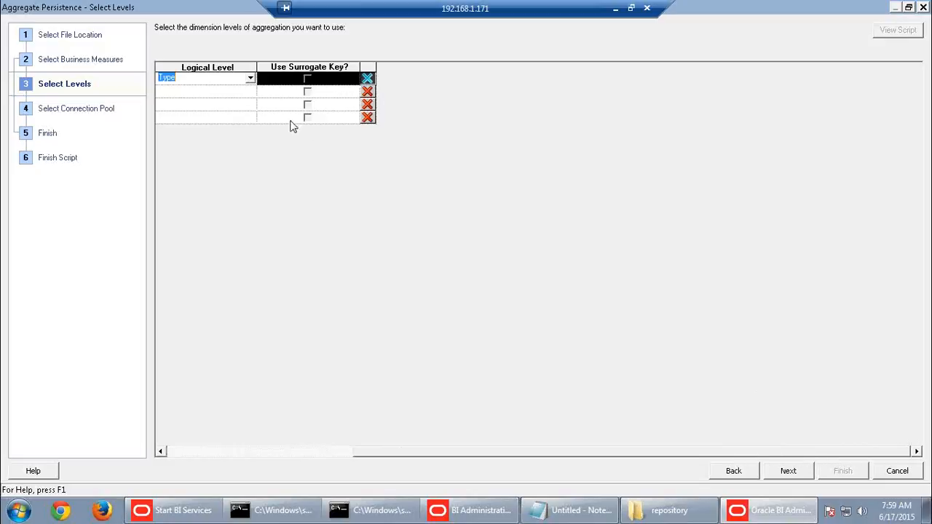
# Set the Customer level to Sales Rep and the third level to Month
pyautogui.click(251, 96)
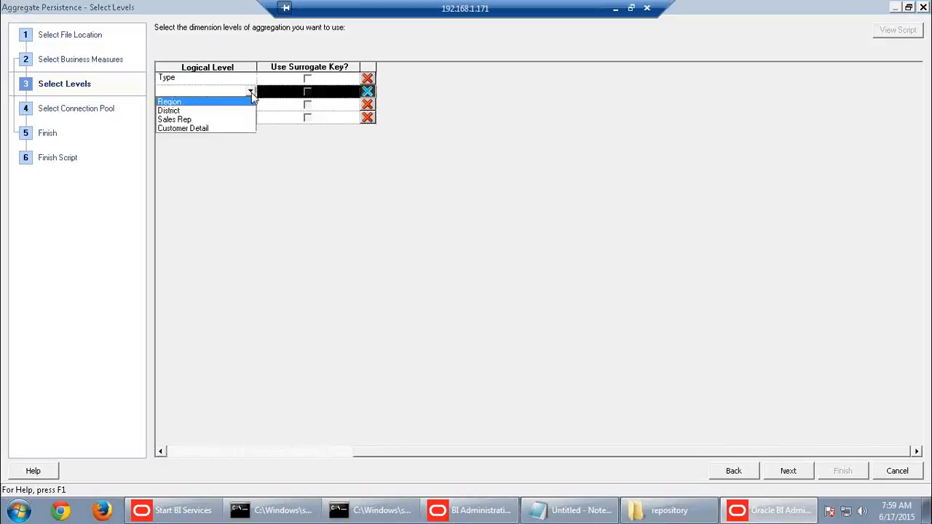
pyautogui.click(176, 119)
pyautogui.moveTo(644, 452); pyautogui.dragTo(678, 455)
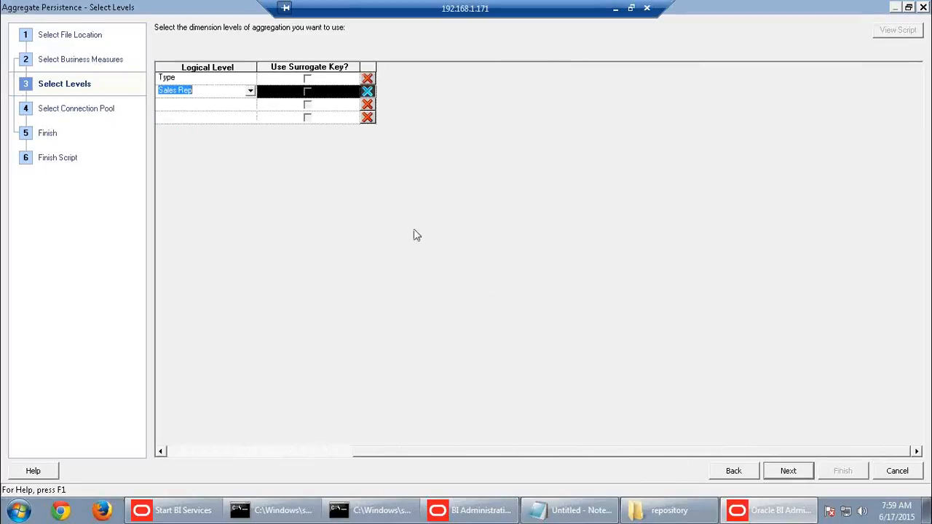
pyautogui.click(250, 104)
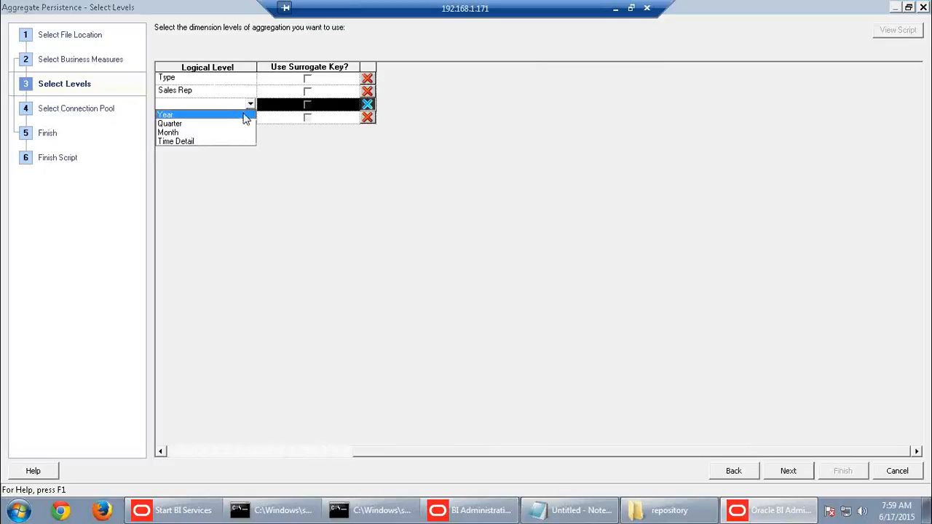
pyautogui.click(189, 132)
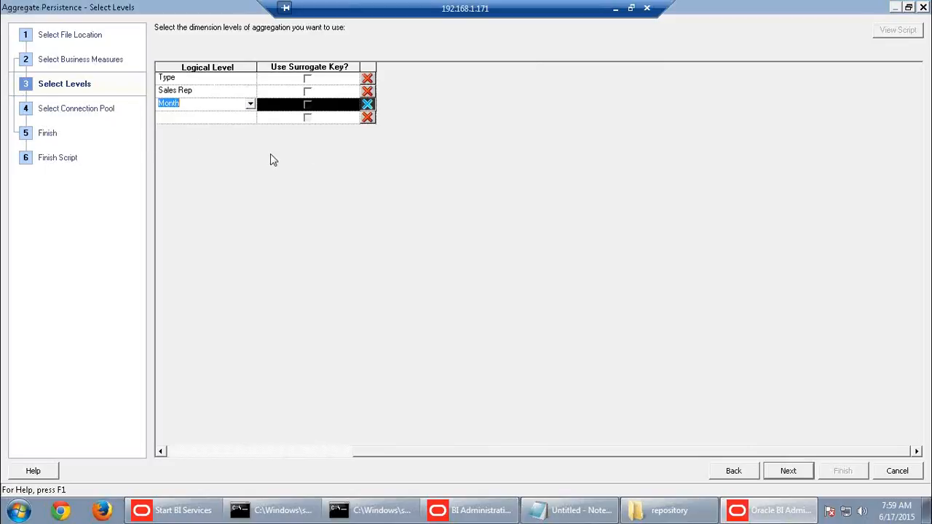
# Target orcl's SUPPLIER2 schema and rename the aggregate table to ag_Fact_Sales_new
pyautogui.click(788, 471)
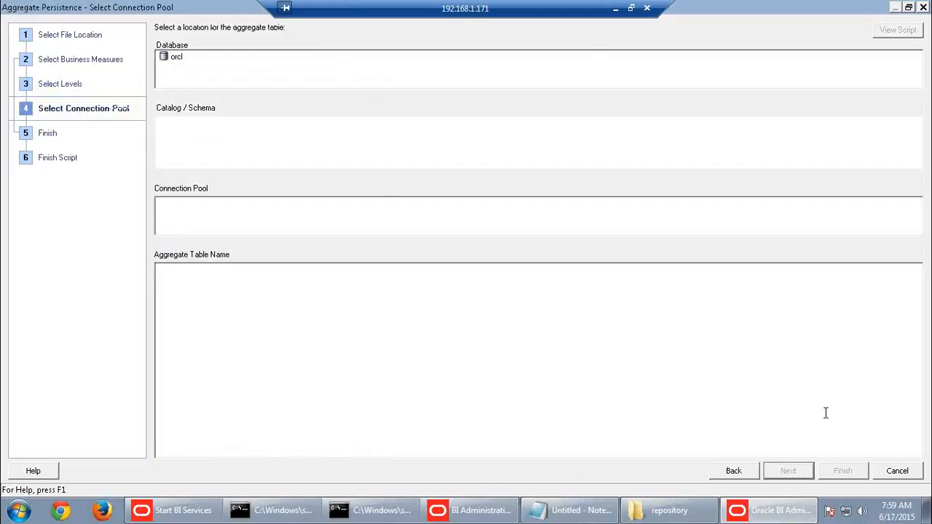
pyautogui.click(176, 57)
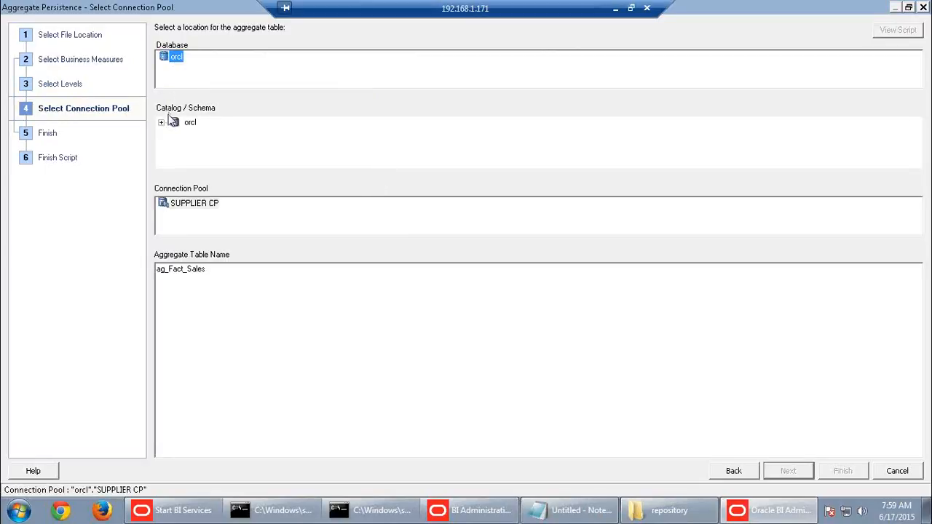
pyautogui.click(227, 278)
pyautogui.click(161, 123)
pyautogui.click(219, 134)
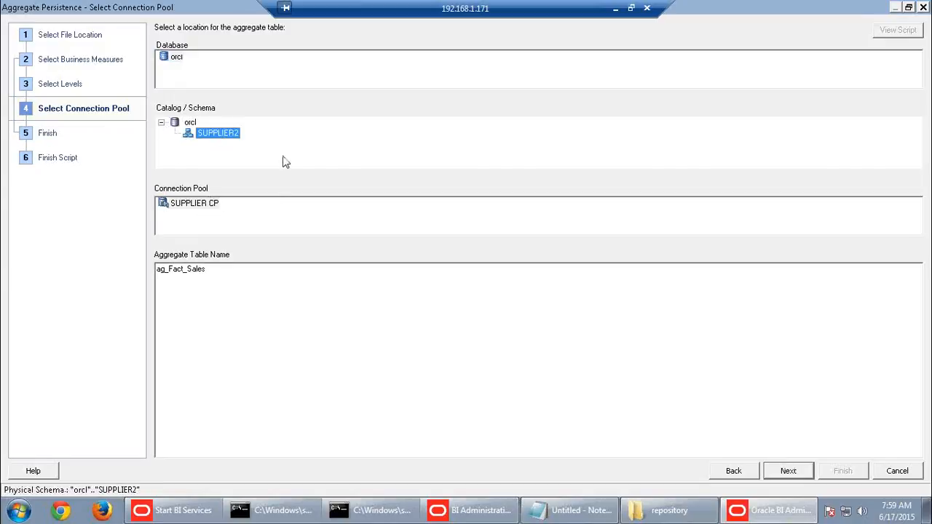
pyautogui.click(223, 275)
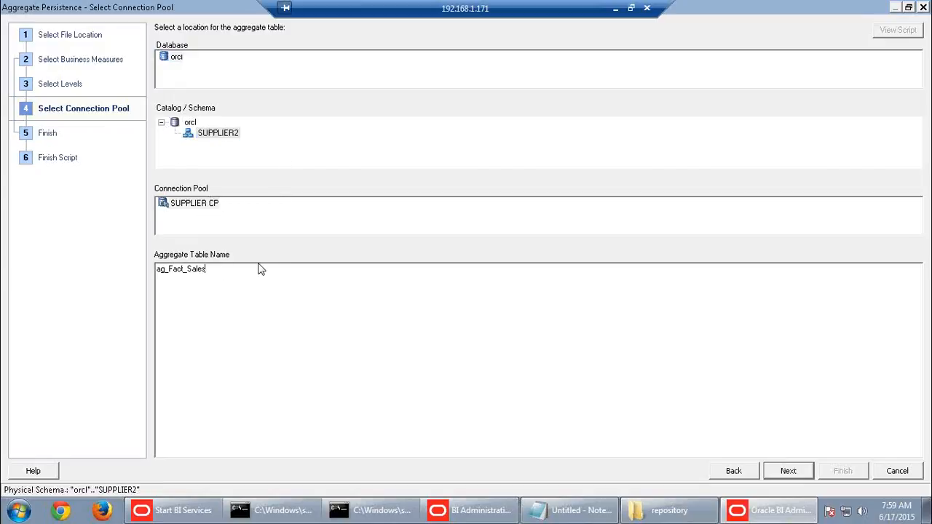
pyautogui.write('_new')
# Review the generated logical SQL and finish, writing the Create_Aggregate_tables script
pyautogui.click(791, 471)
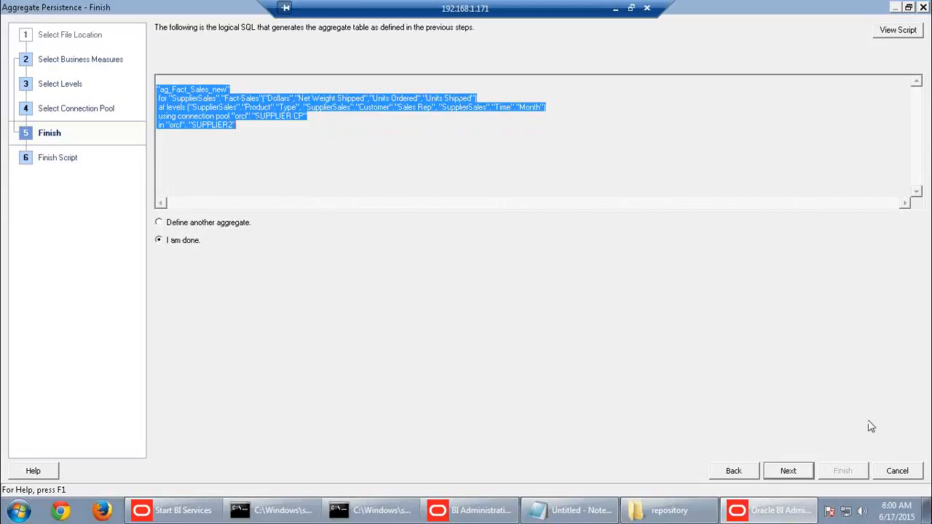
pyautogui.click(785, 472)
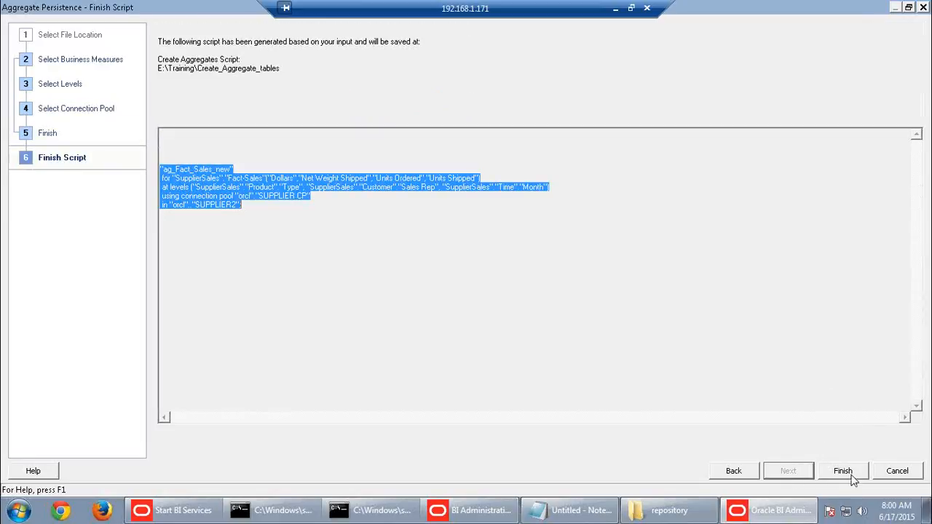
pyautogui.click(843, 471)
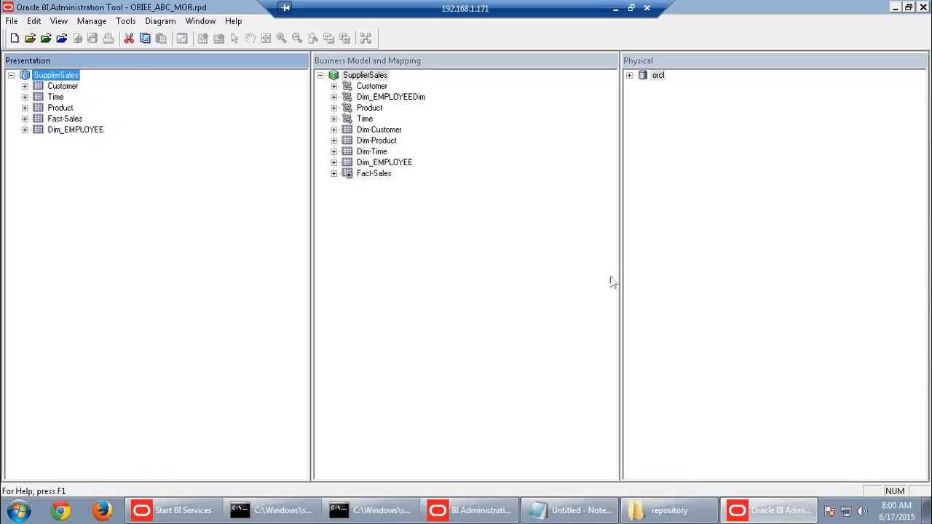
# Close the Administration Tool, start Firefox and minimize the repository folder window
pyautogui.click(924, 7)
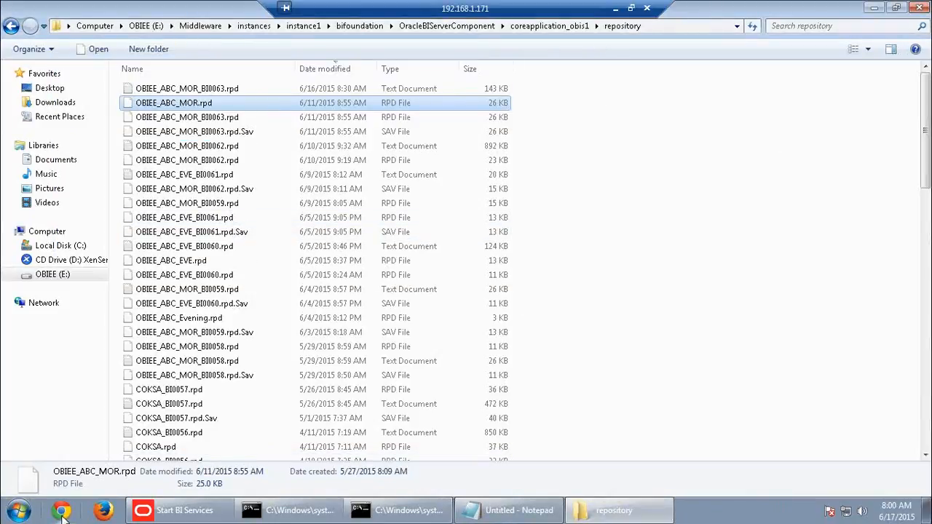
pyautogui.click(106, 512)
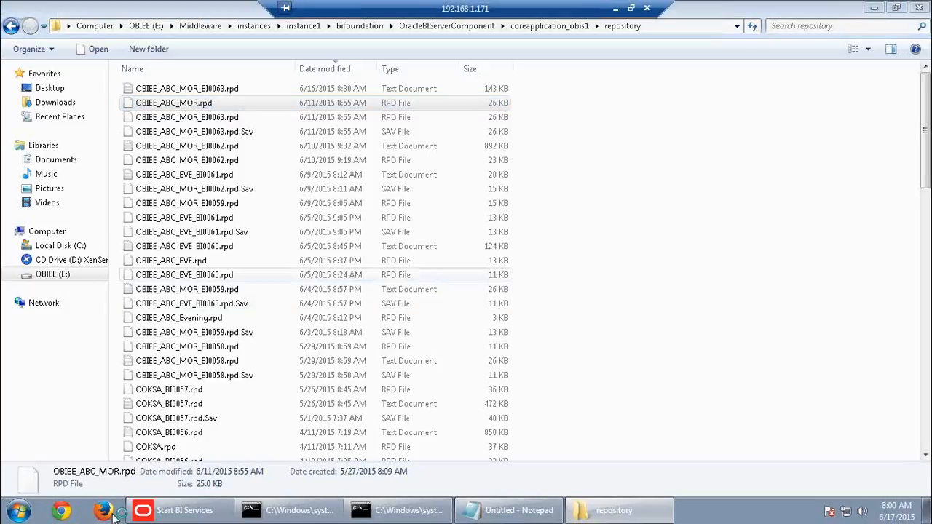
pyautogui.click(645, 510)
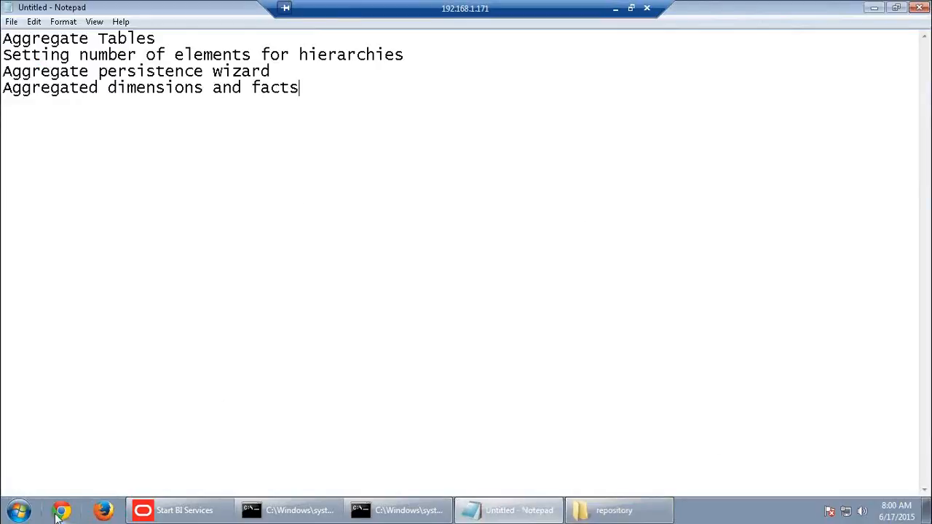
# Browse to E:\Training and open the Create_Aggregate_tables script
pyautogui.click(19, 510)
pyautogui.click(220, 329)
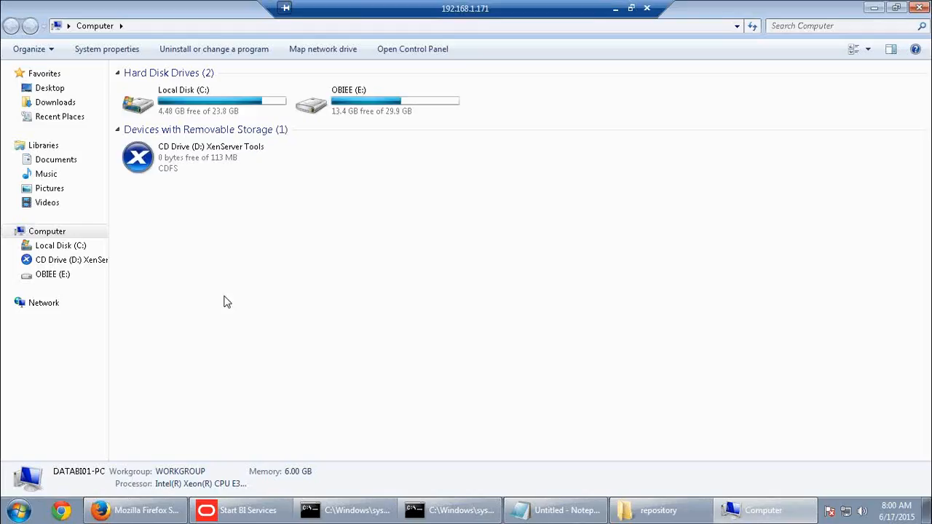
pyautogui.doubleClick(311, 110)
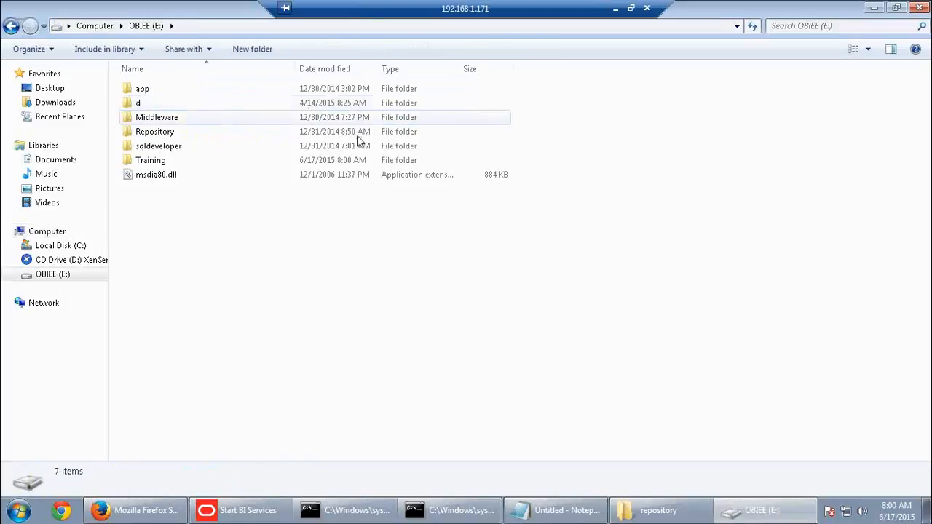
pyautogui.doubleClick(171, 159)
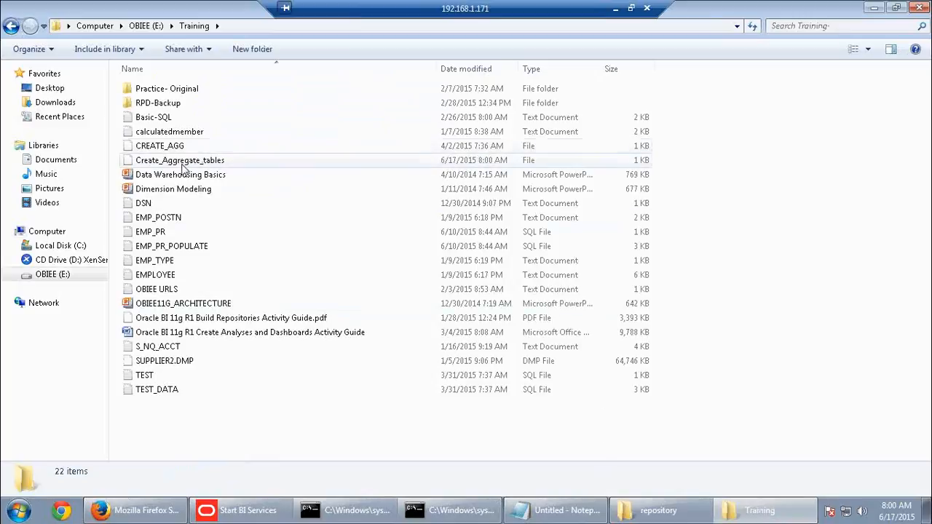
pyautogui.click(335, 161)
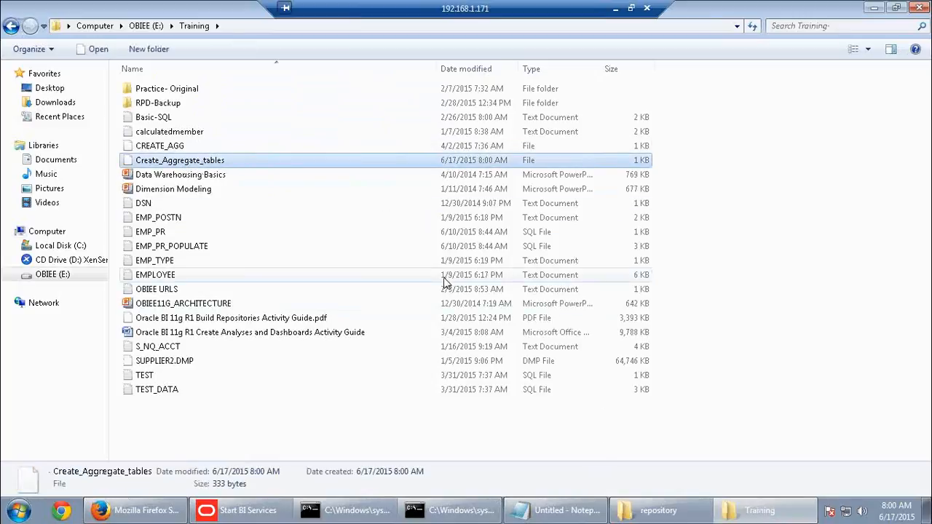
pyautogui.doubleClick(204, 162)
pyautogui.click(493, 204)
pyautogui.click(559, 394)
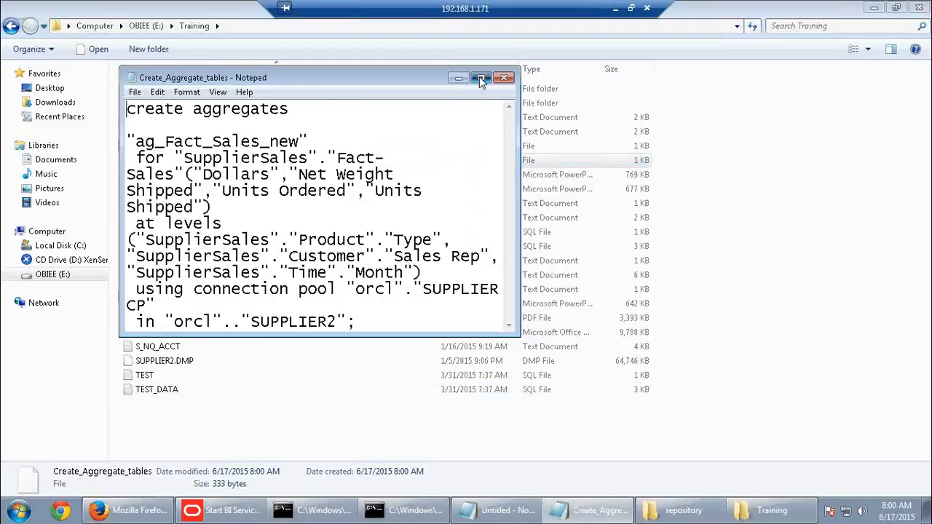
pyautogui.click(480, 77)
pyautogui.moveTo(42, 88); pyautogui.dragTo(369, 179)
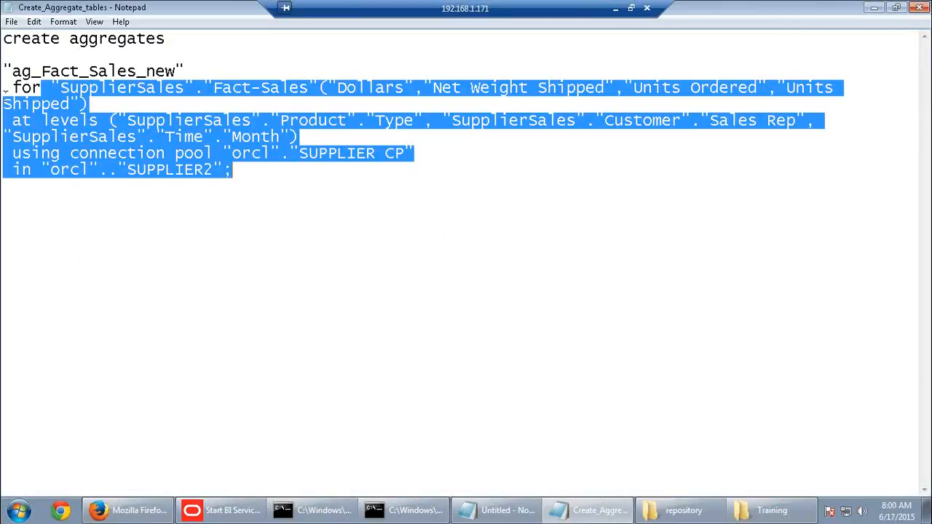
pyautogui.click(918, 7)
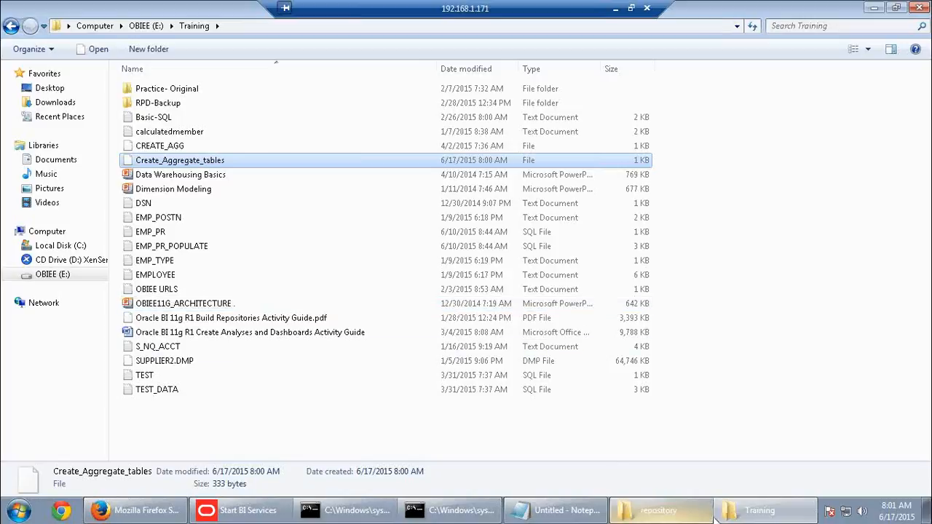
# Load the Enterprise Manager console at databi01-pc:7001/em in Firefox, glancing at the server console
pyautogui.click(166, 513)
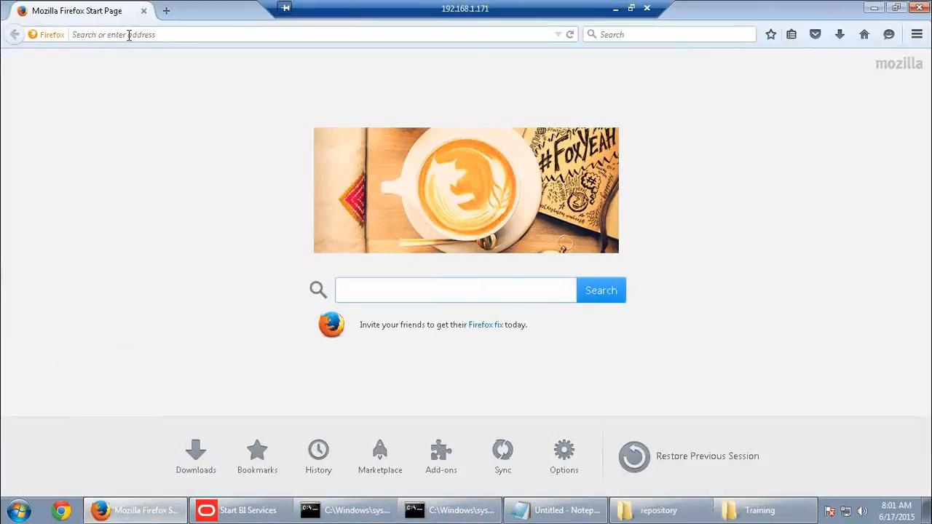
pyautogui.click(129, 34)
pyautogui.write('databi01-pc/')
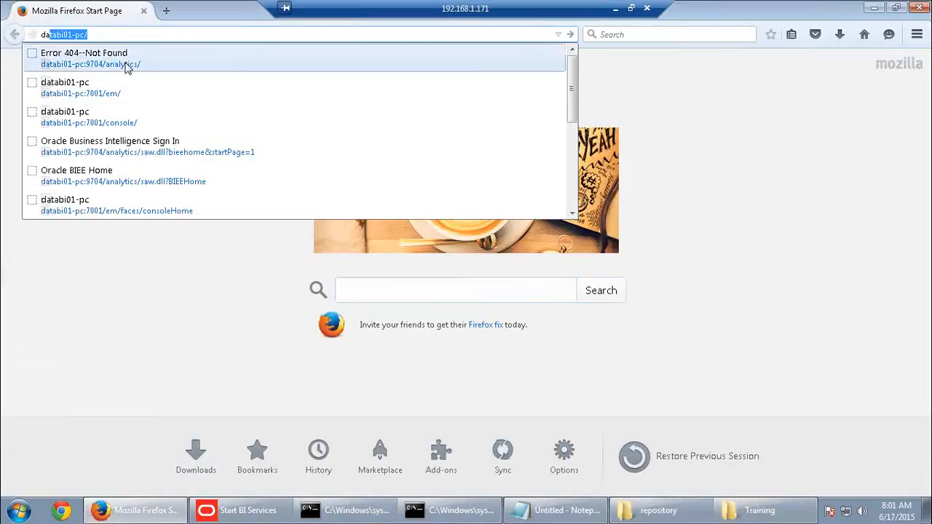
pyautogui.click(124, 102)
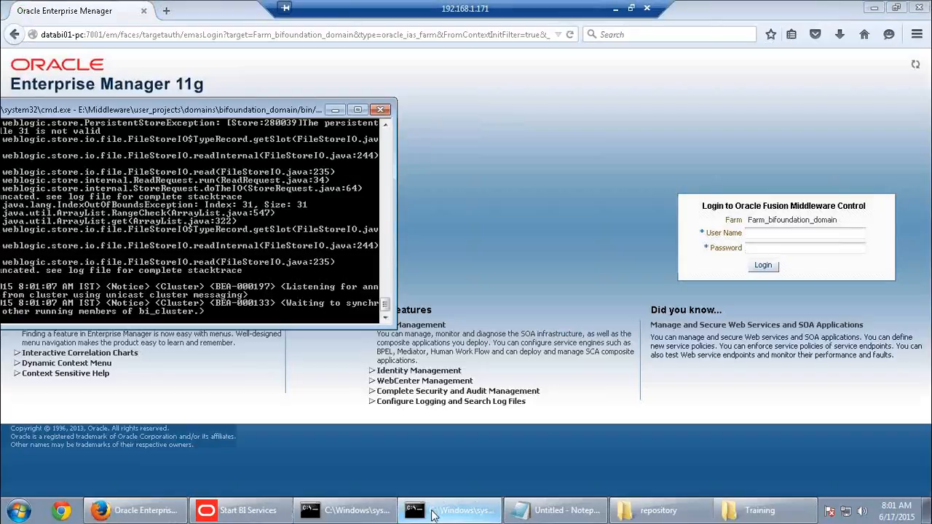
pyautogui.click(432, 514)
pyautogui.click(349, 512)
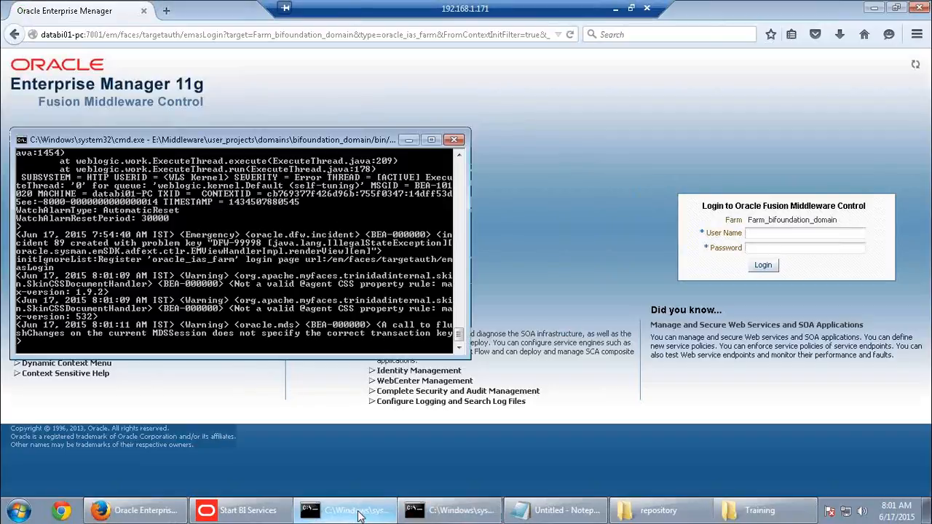
pyautogui.click(357, 513)
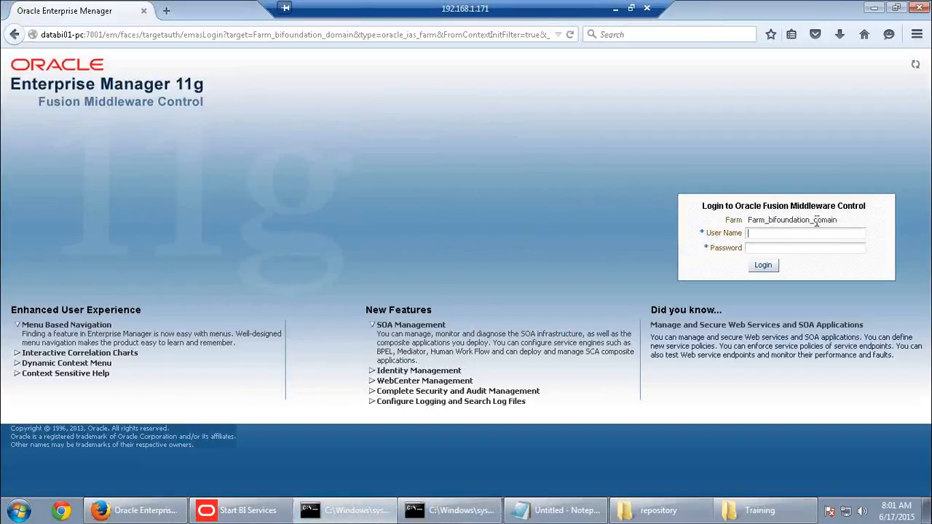
# Log in with the saved administrator user name and password, review the farm, then log out
pyautogui.click(774, 234)
pyautogui.click(773, 247)
pyautogui.click(773, 248)
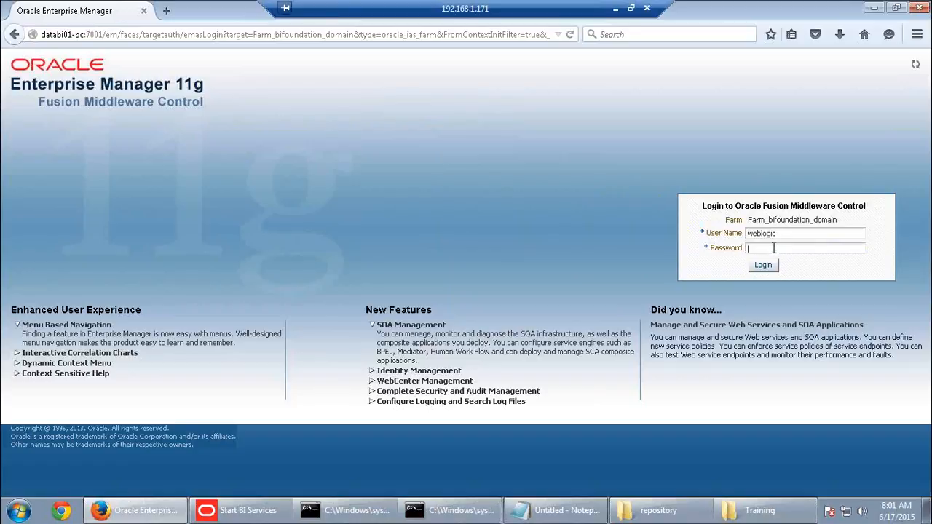
pyautogui.write('********')
pyautogui.press('Return')
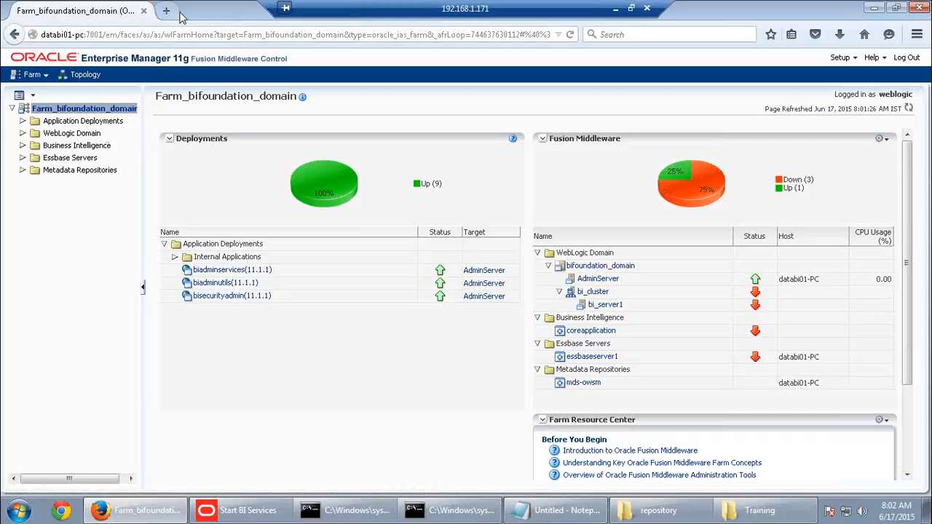
pyautogui.click(908, 58)
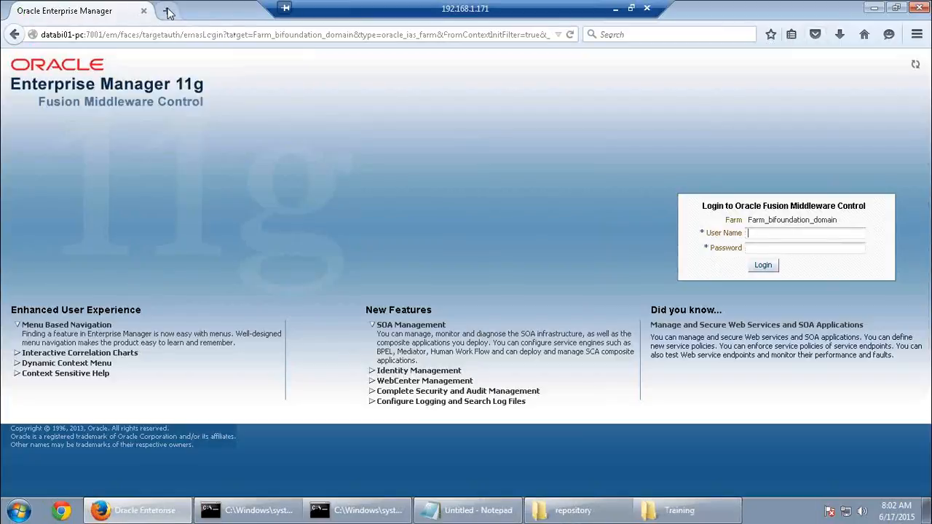
# Check the WebLogic console and retry the analytics page on port 9704
pyautogui.click(168, 12)
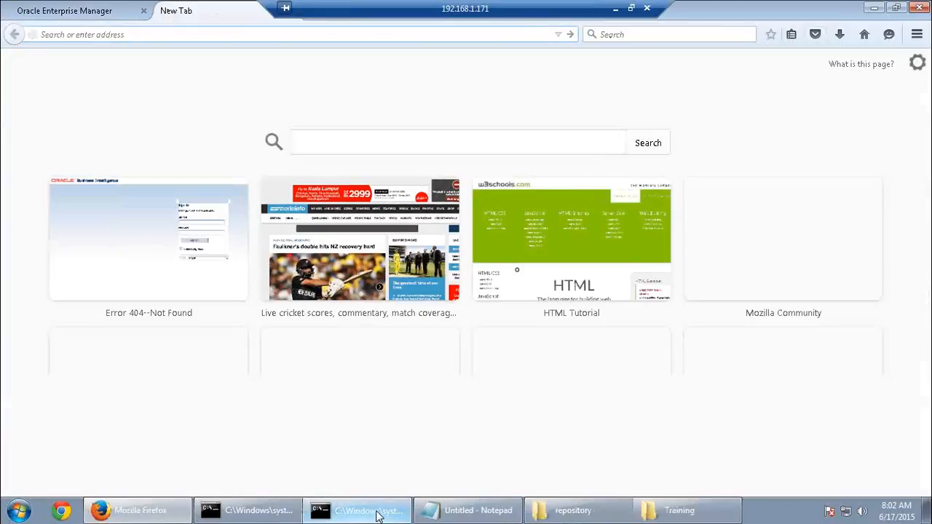
pyautogui.click(356, 510)
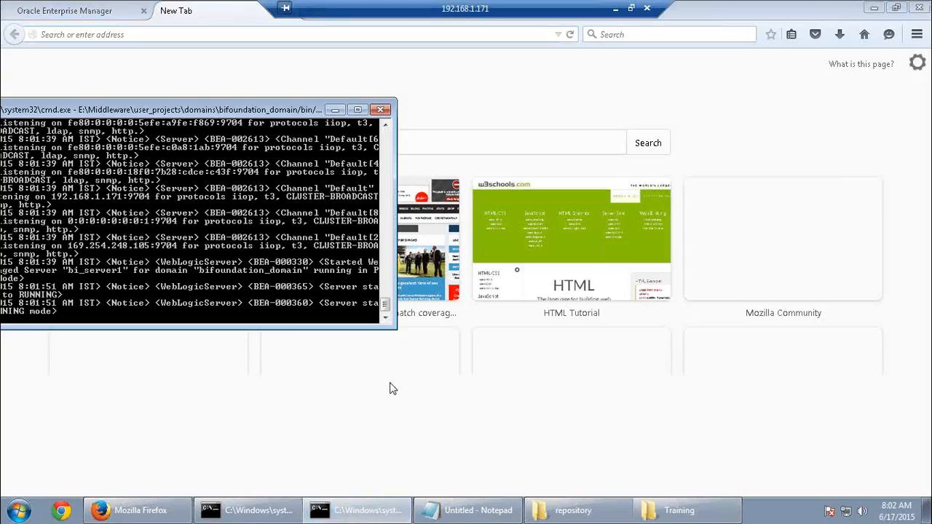
pyautogui.click(338, 110)
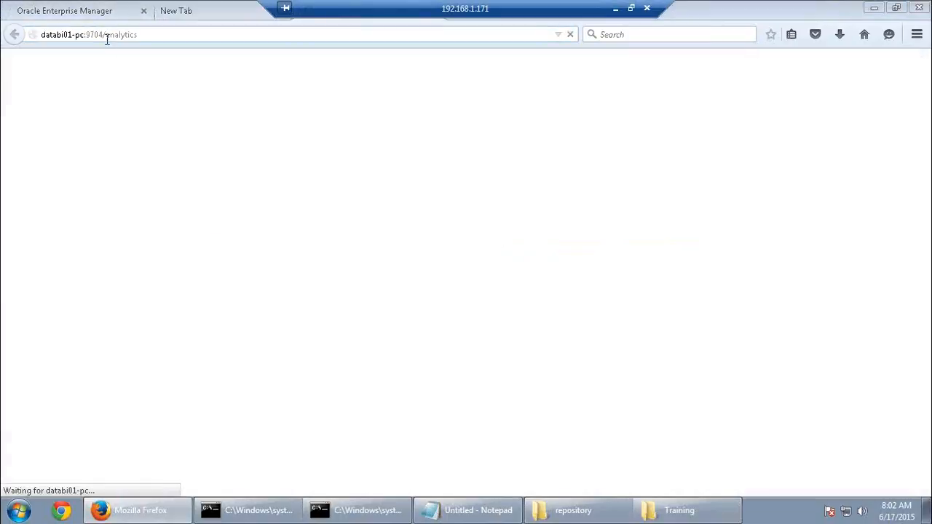
pyautogui.click(106, 40)
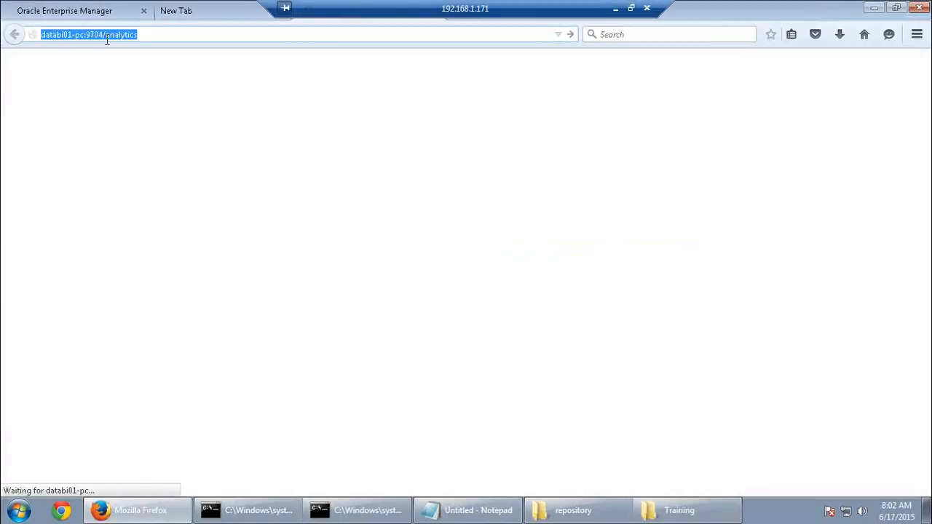
pyautogui.write('da')
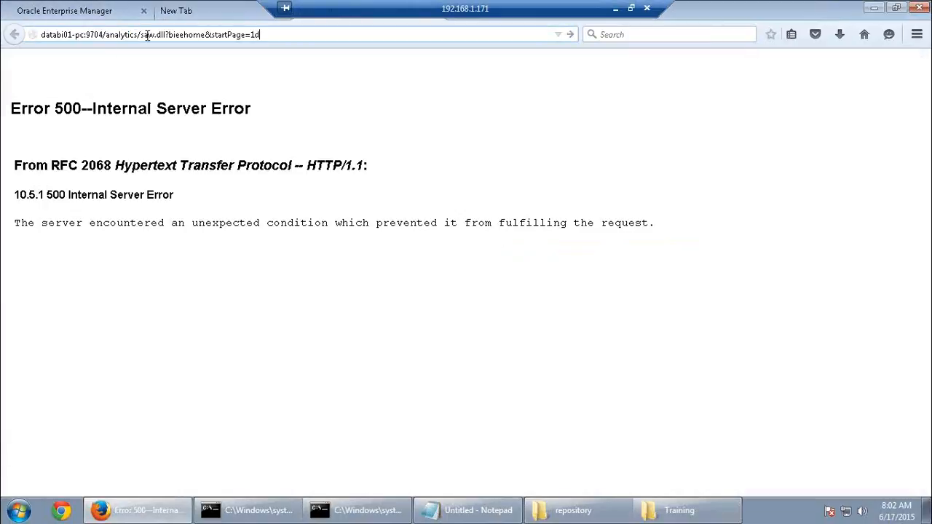
# Close the blank tab and the Error 500 tab, leaving the Enterprise Manager login page
pyautogui.click(212, 16)
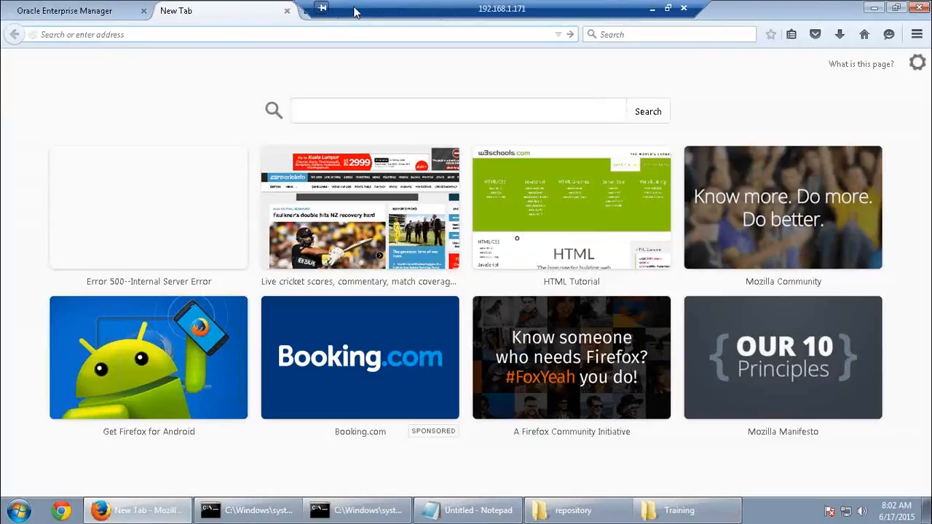
pyautogui.click(287, 12)
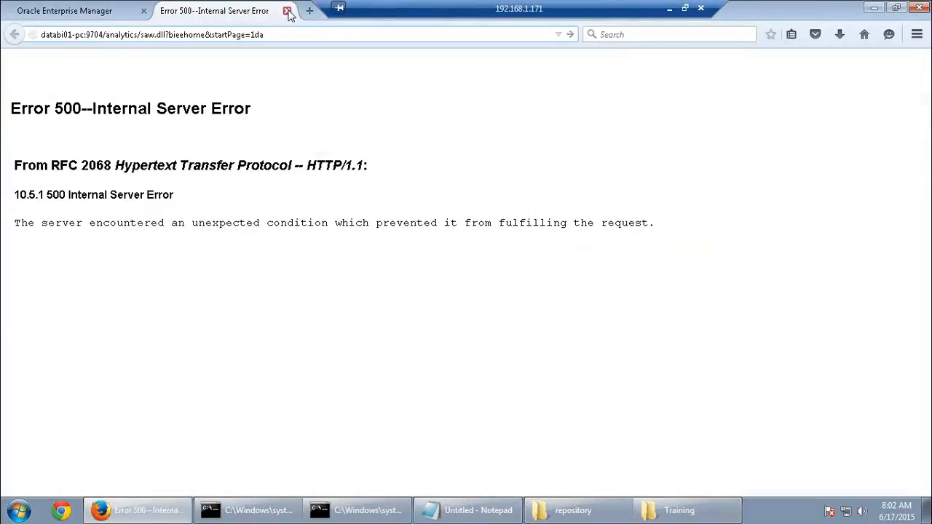
pyautogui.click(289, 12)
pyautogui.click(179, 34)
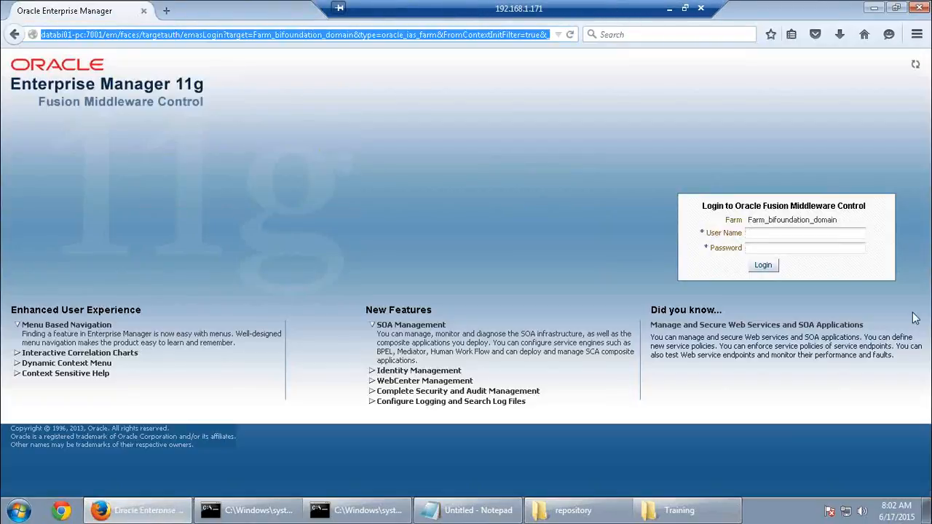
# Log in to Enterprise Manager with the saved administrator user name and its password
pyautogui.click(783, 236)
pyautogui.click(777, 236)
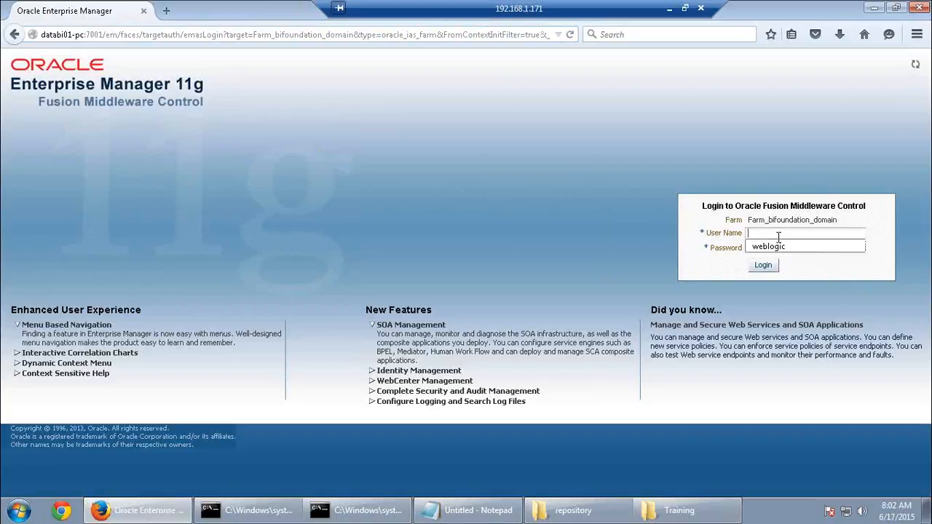
pyautogui.click(777, 248)
pyautogui.write('welcome1')
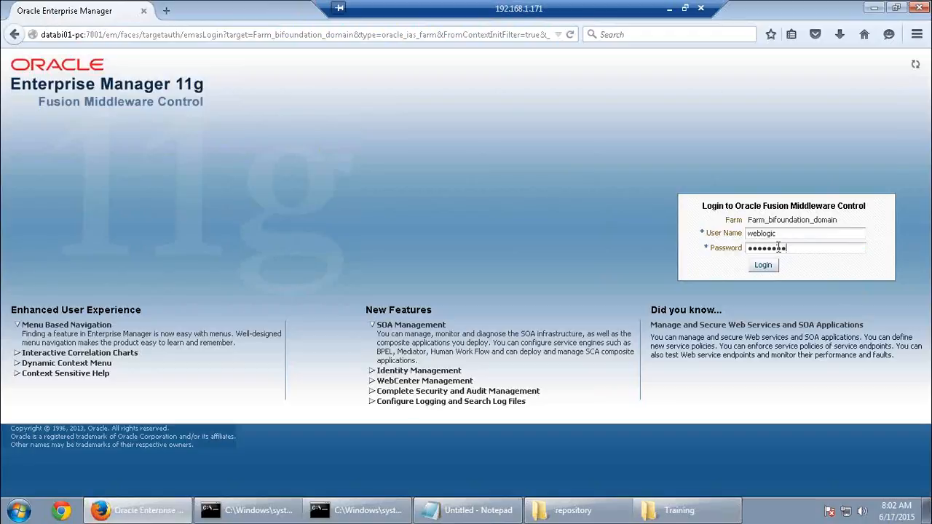
pyautogui.click(773, 265)
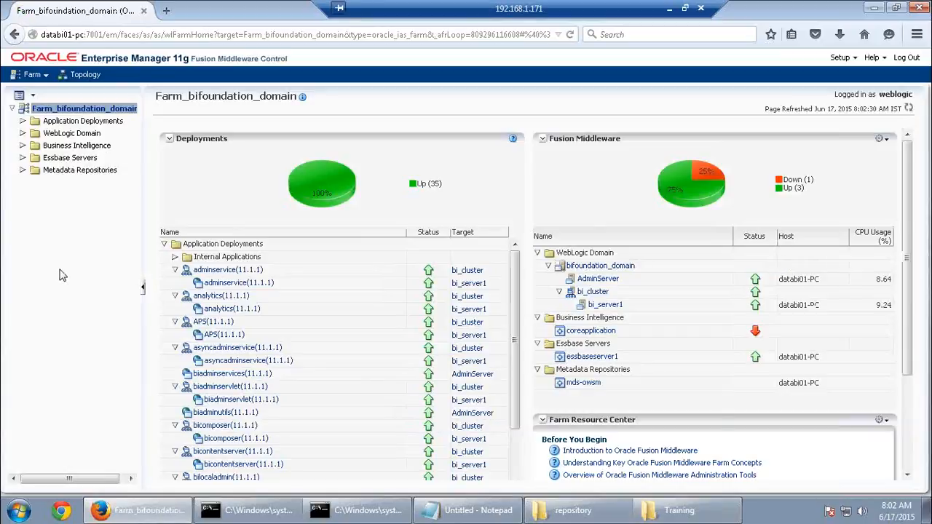
# Expand Business Intelligence in the farm tree and open the coreapplication instance
pyautogui.click(23, 146)
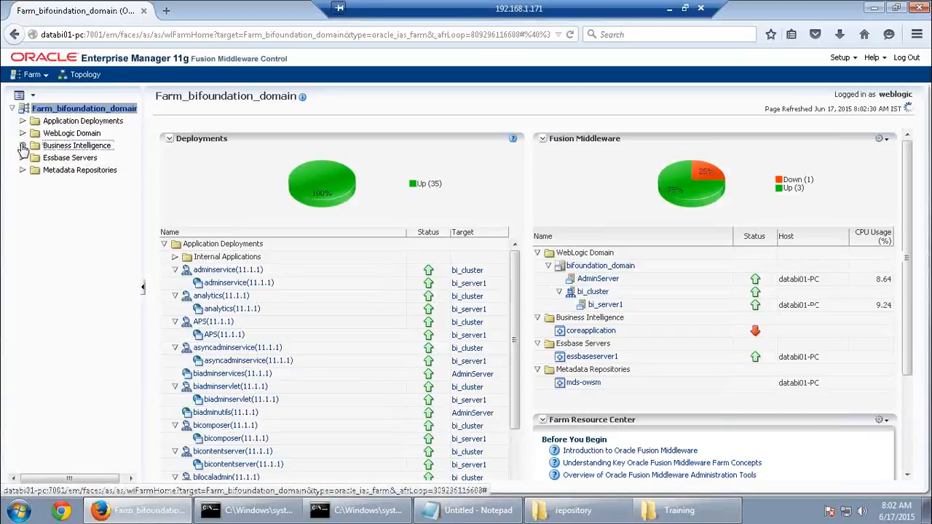
pyautogui.click(72, 159)
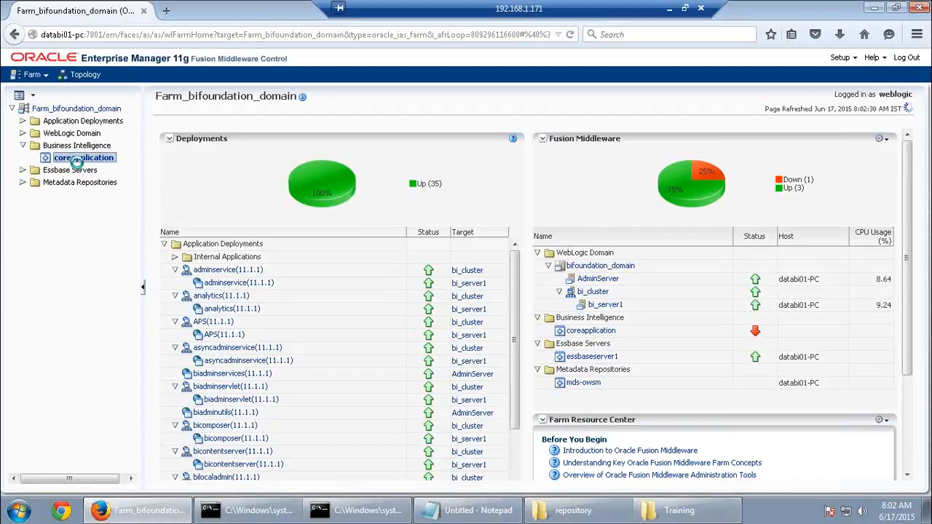
pyautogui.click(664, 9)
# Scroll the Activity Guide PDF to the nqcmd steps g–k that use the coreapplication DSN
pyautogui.scroll(-5, 507, 451)
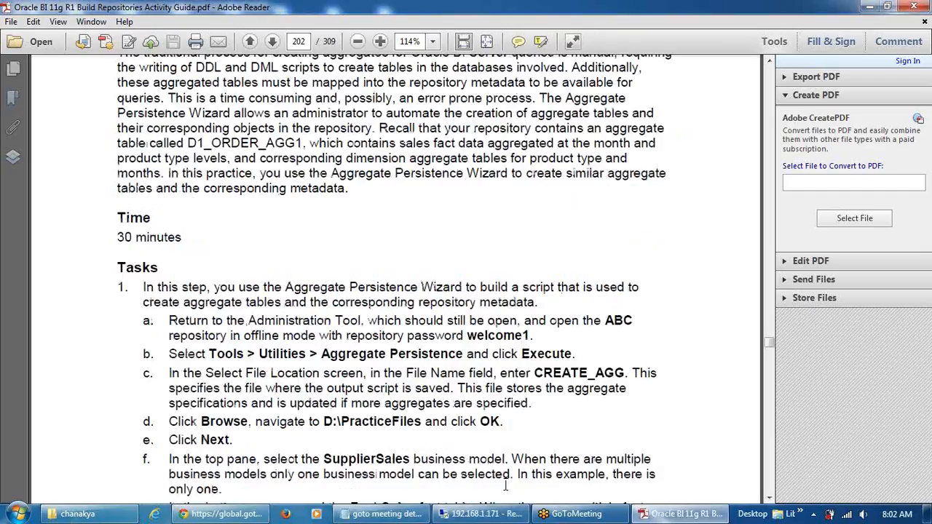
pyautogui.scroll(-15, 506, 485)
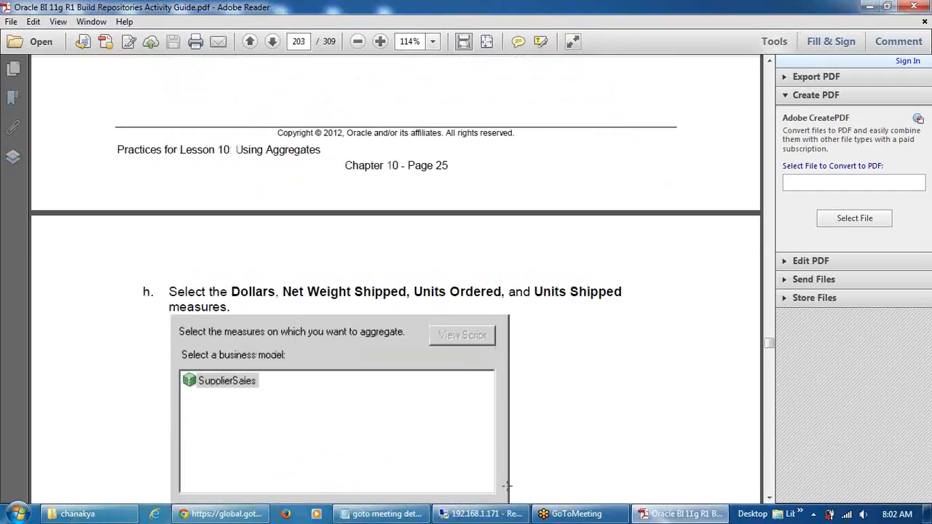
pyautogui.scroll(-15, 507, 485)
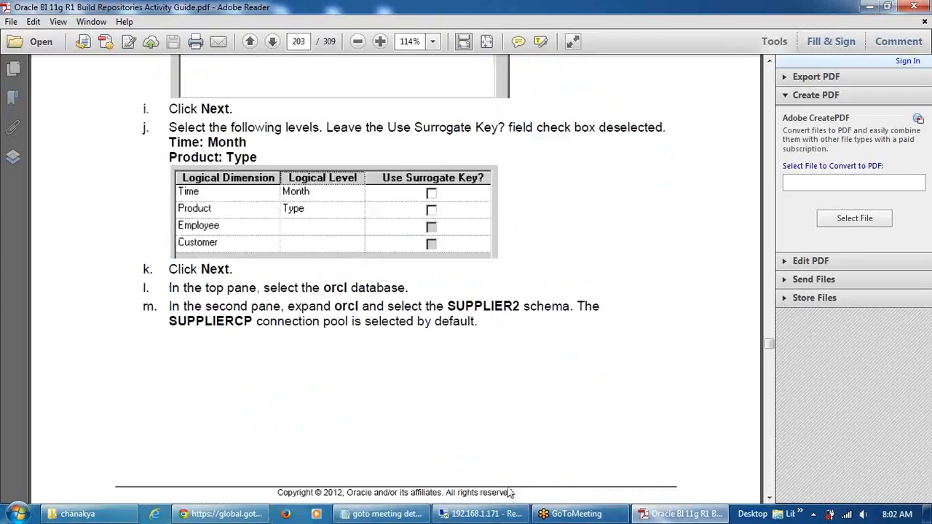
pyautogui.scroll(-15, 507, 486)
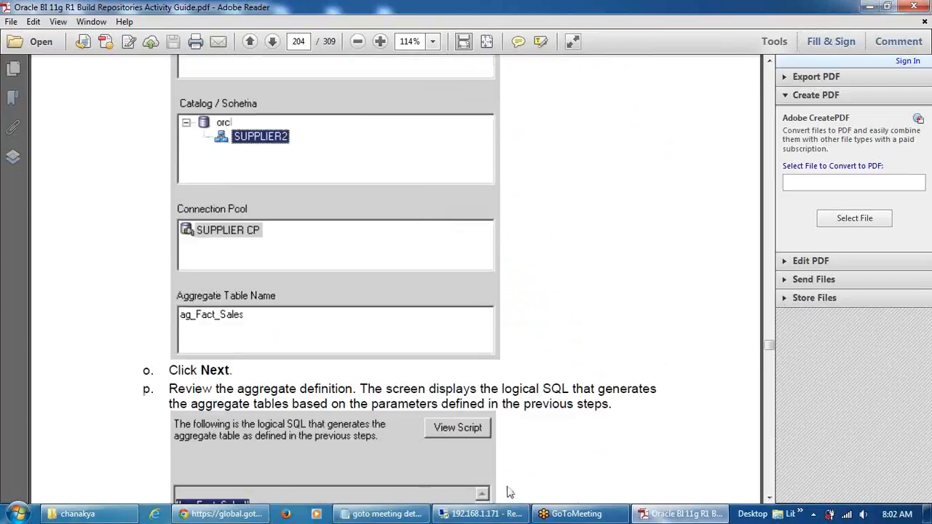
pyautogui.scroll(-15, 507, 489)
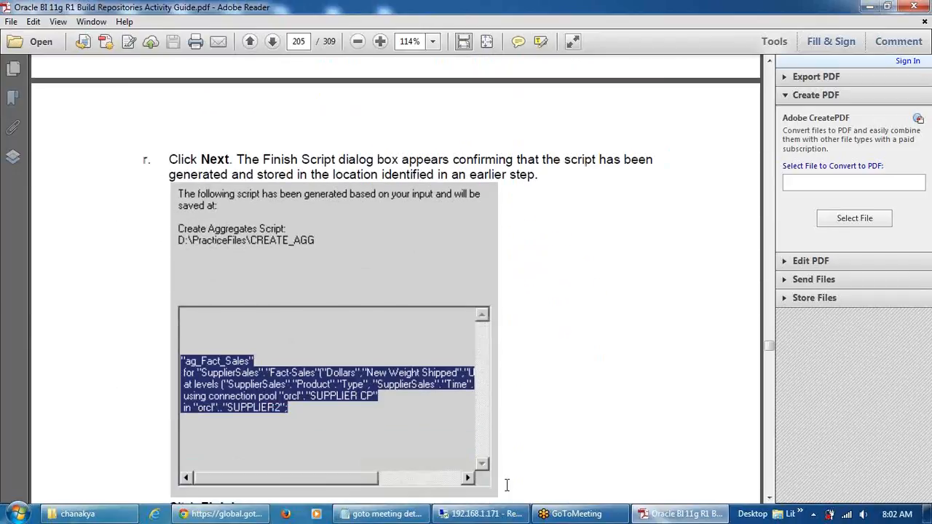
pyautogui.scroll(-8, 507, 486)
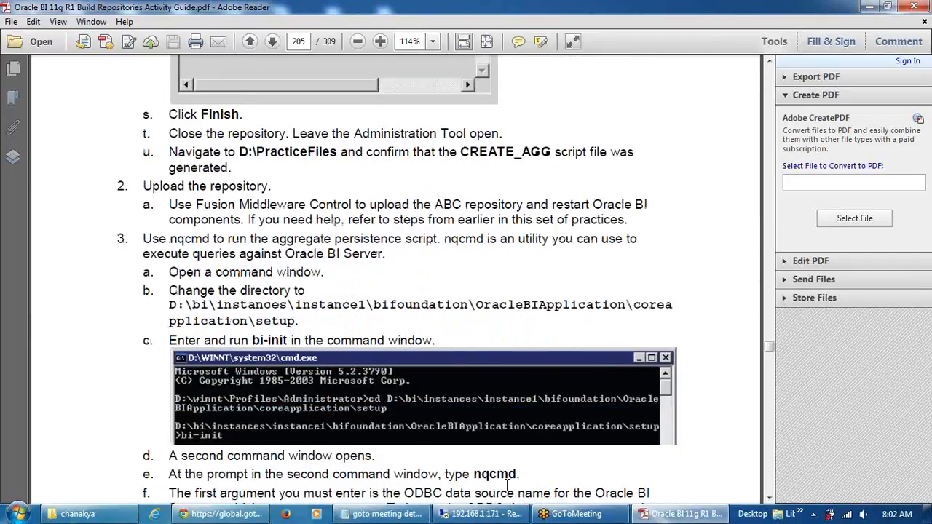
pyautogui.scroll(-1, 508, 486)
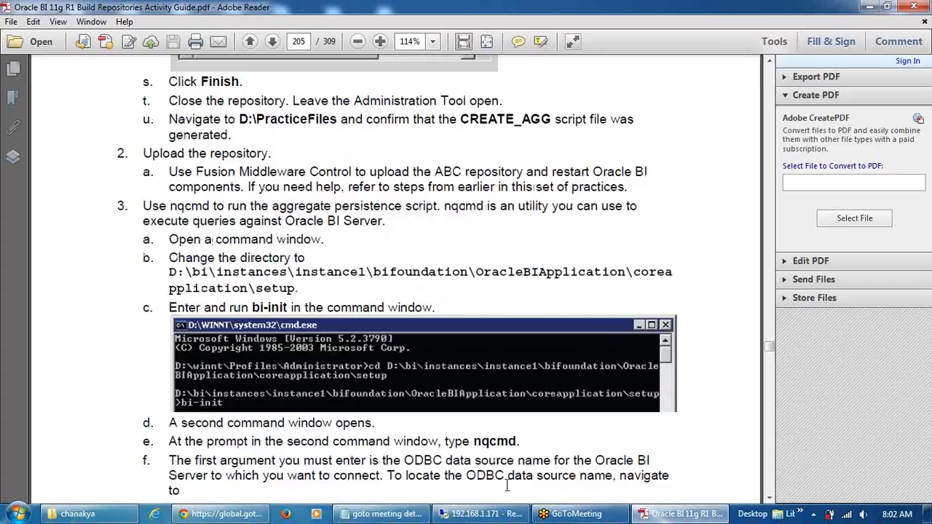
pyautogui.scroll(-14, 507, 487)
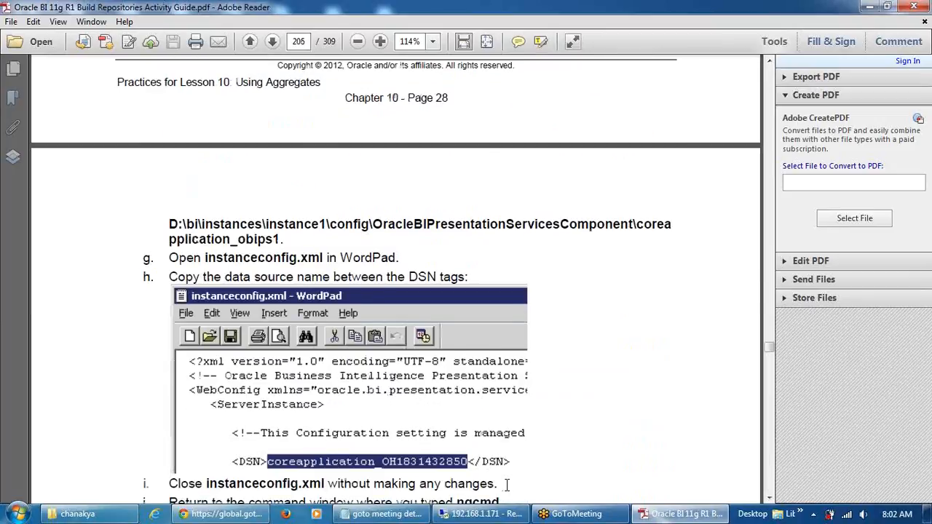
pyautogui.scroll(6, 507, 486)
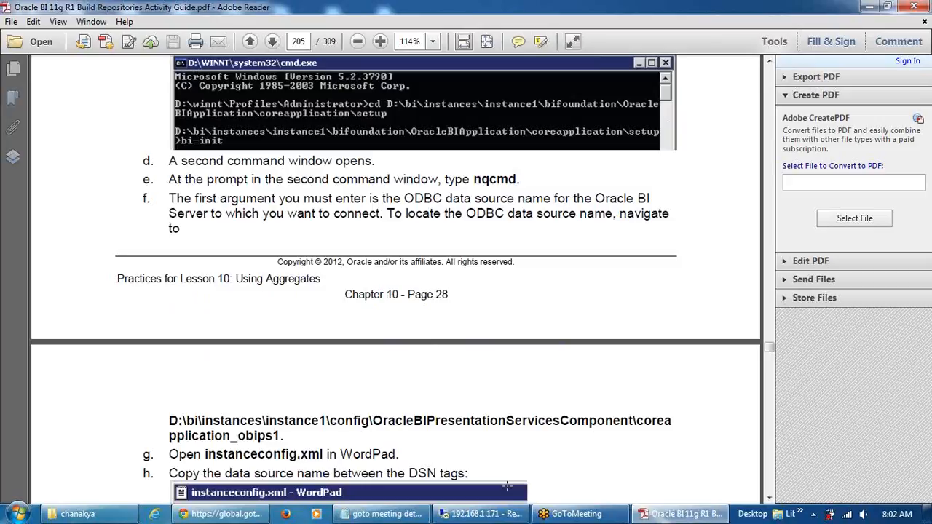
pyautogui.scroll(-6, 507, 486)
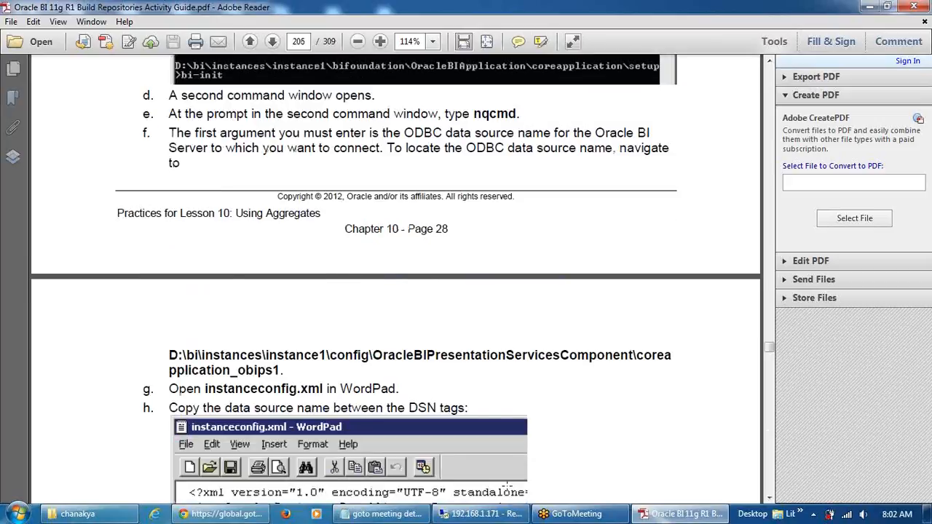
pyautogui.scroll(-7, 507, 485)
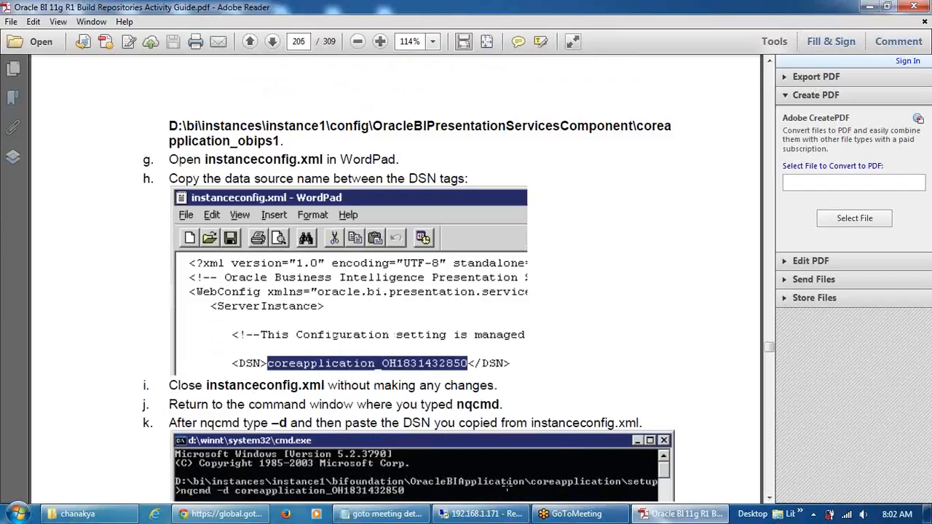
# Lock the repository configuration, choose OBIEE_ABC_MOR.rpd for upload and enter its repository password
pyautogui.click(474, 514)
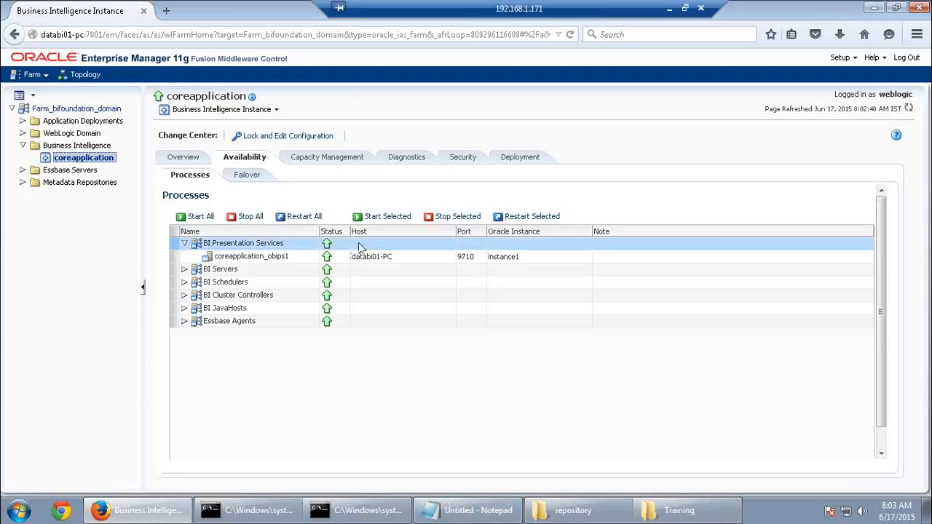
pyautogui.click(532, 158)
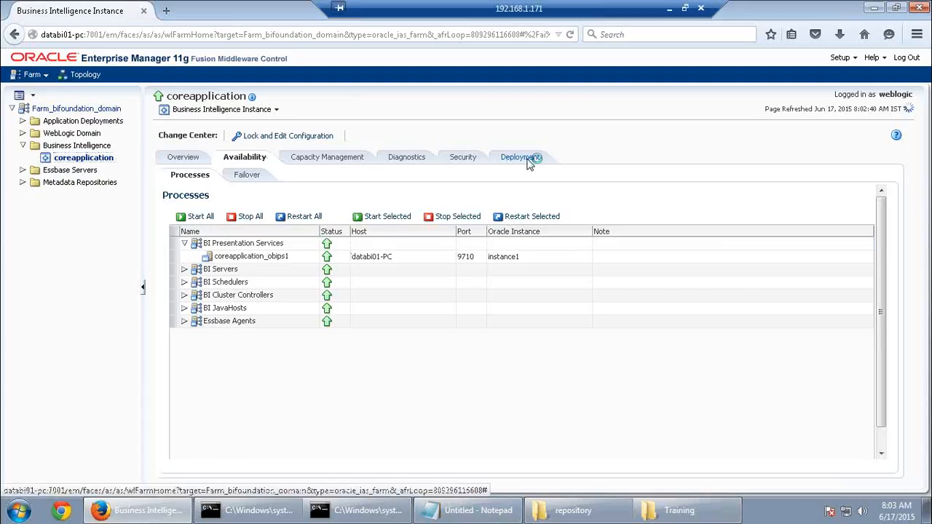
pyautogui.click(296, 137)
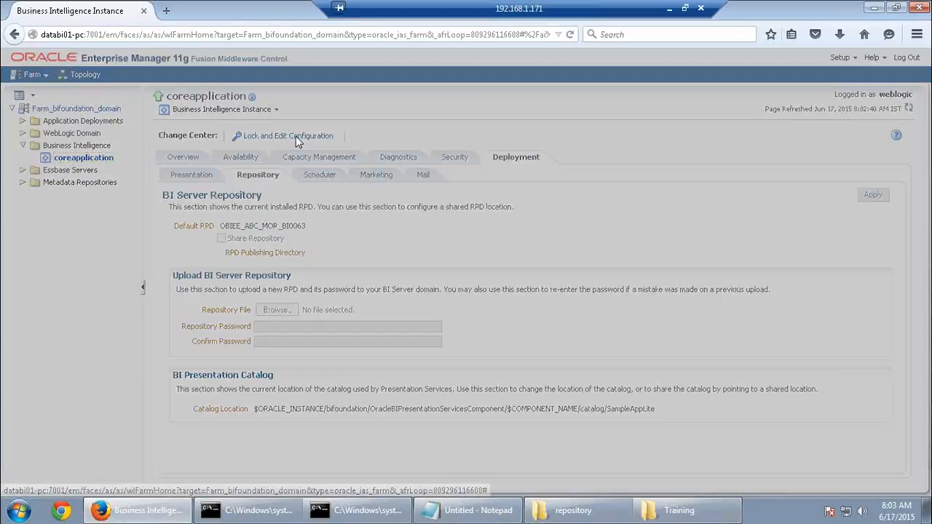
pyautogui.click(638, 313)
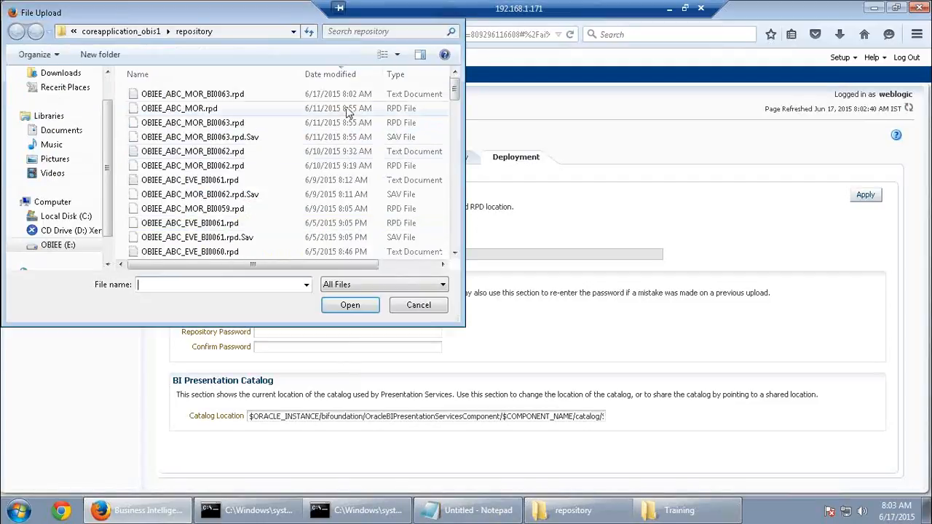
pyautogui.click(204, 111)
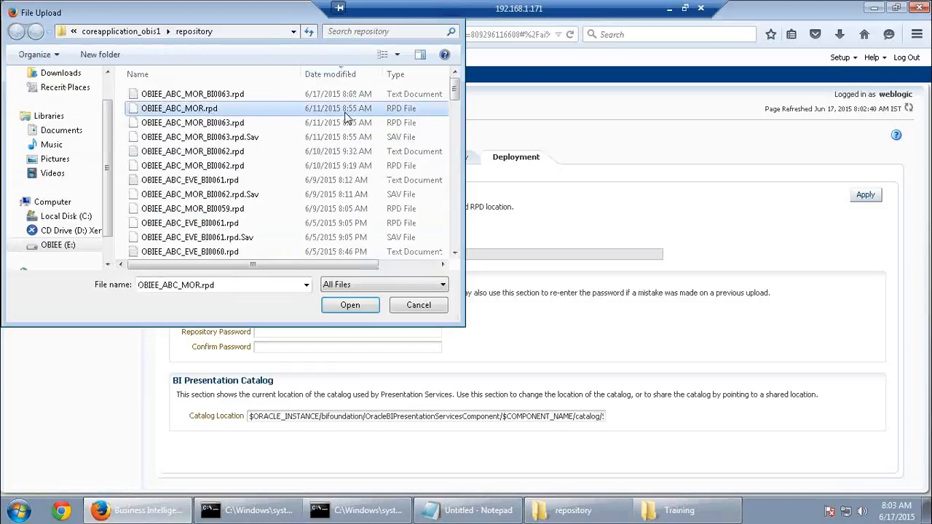
pyautogui.click(349, 305)
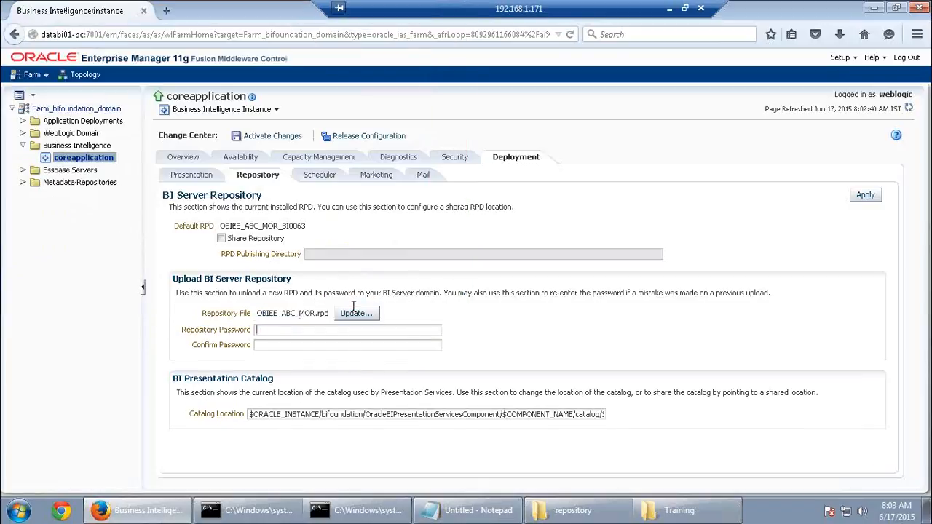
pyautogui.write('****************')
# Apply the upload so OBIEE_ABC_MOR_BI0064 becomes default RPD, activate changes, then show the Training folder
pyautogui.click(876, 197)
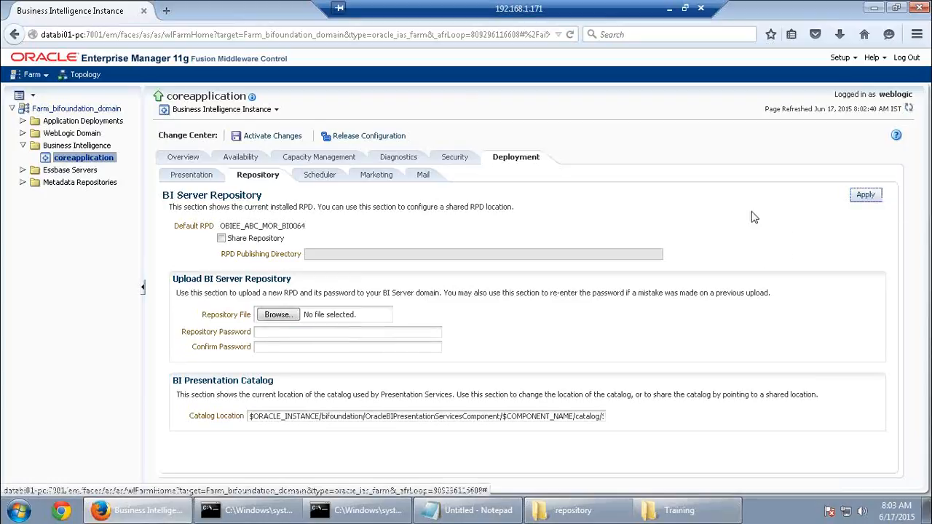
pyautogui.moveTo(311, 230); pyautogui.dragTo(218, 227)
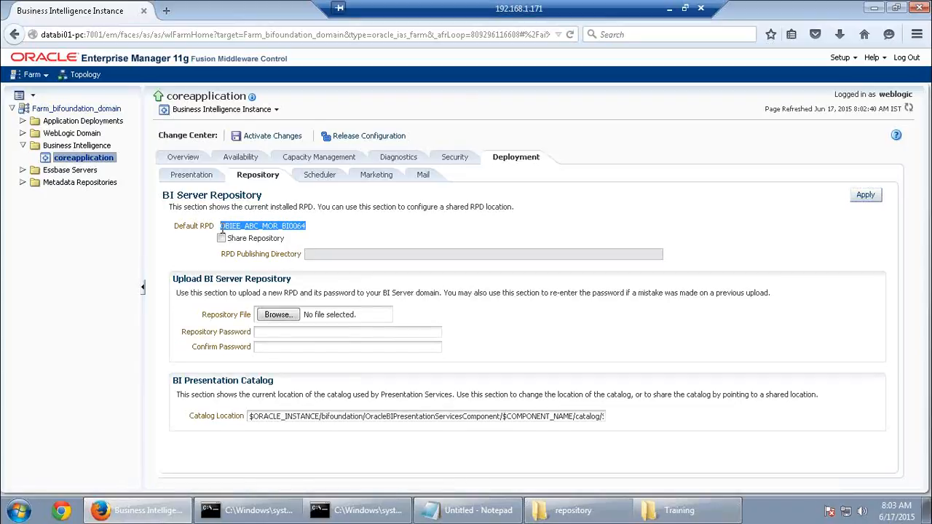
pyautogui.click(268, 138)
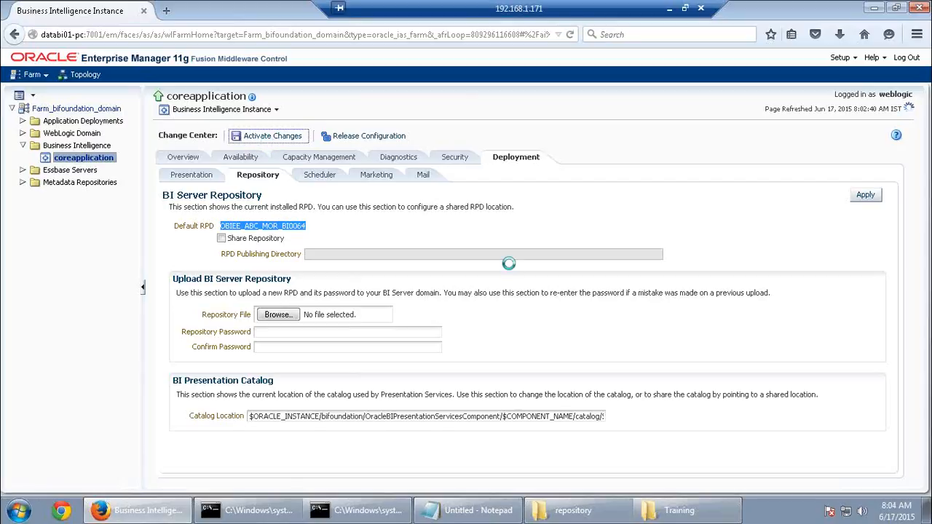
pyautogui.click(669, 519)
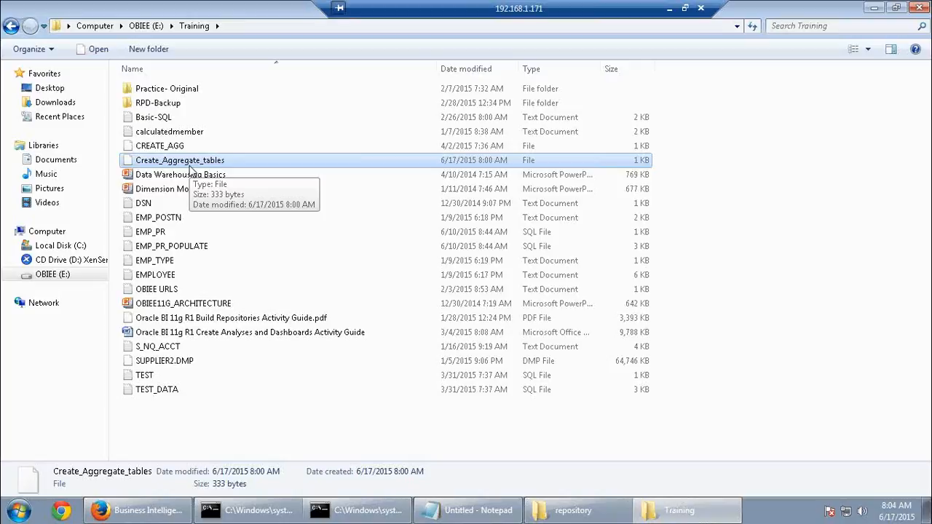
# Browse to instance1\config\OracleBIPresentationServicesComponent\coreapplication_obips1 and right-click the instanceconfig file
pyautogui.click(584, 514)
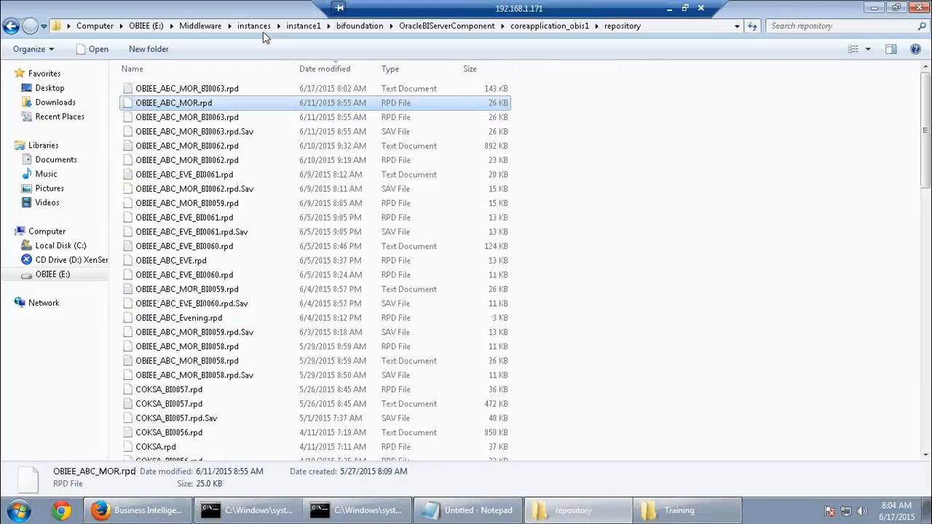
pyautogui.click(303, 26)
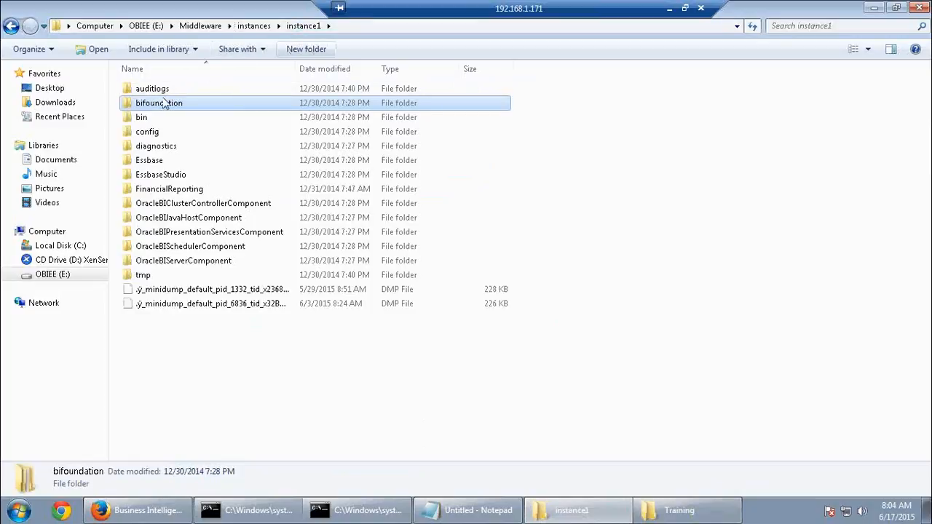
pyautogui.doubleClick(150, 131)
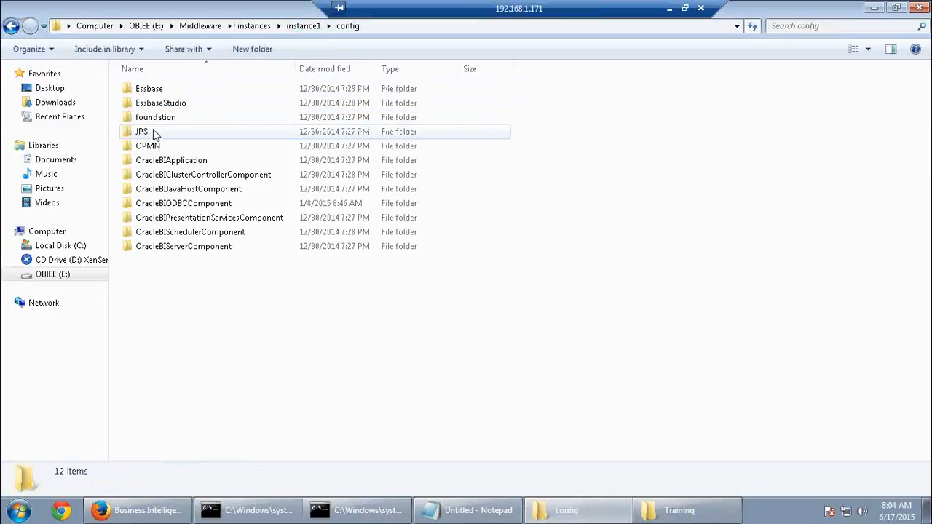
pyautogui.doubleClick(194, 219)
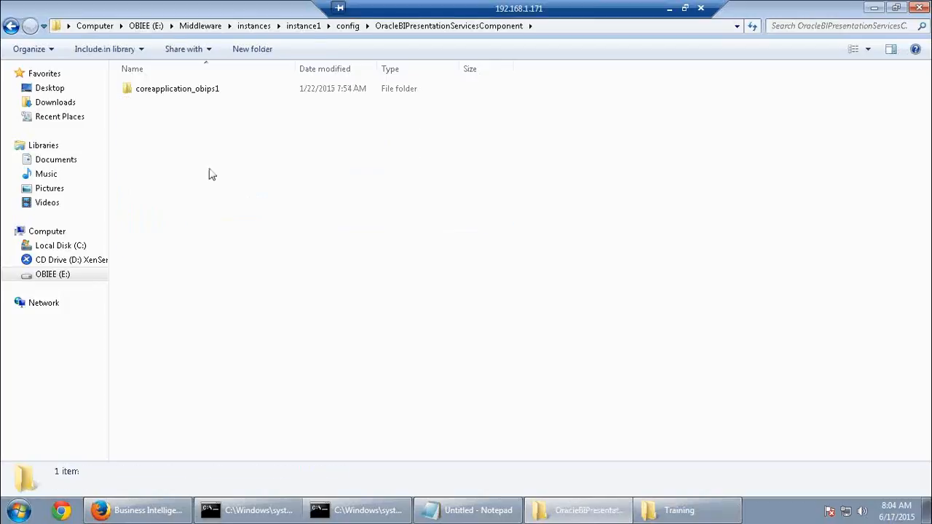
pyautogui.doubleClick(200, 90)
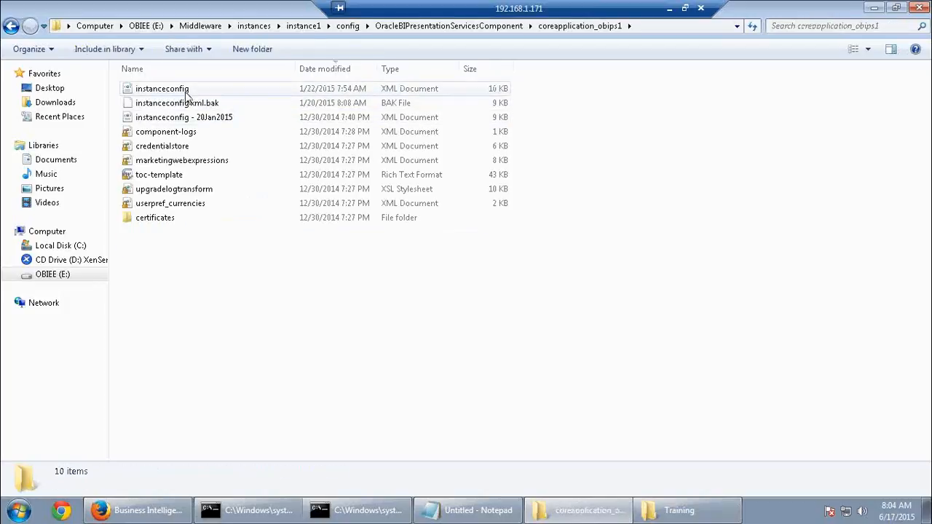
pyautogui.rightClick(187, 91)
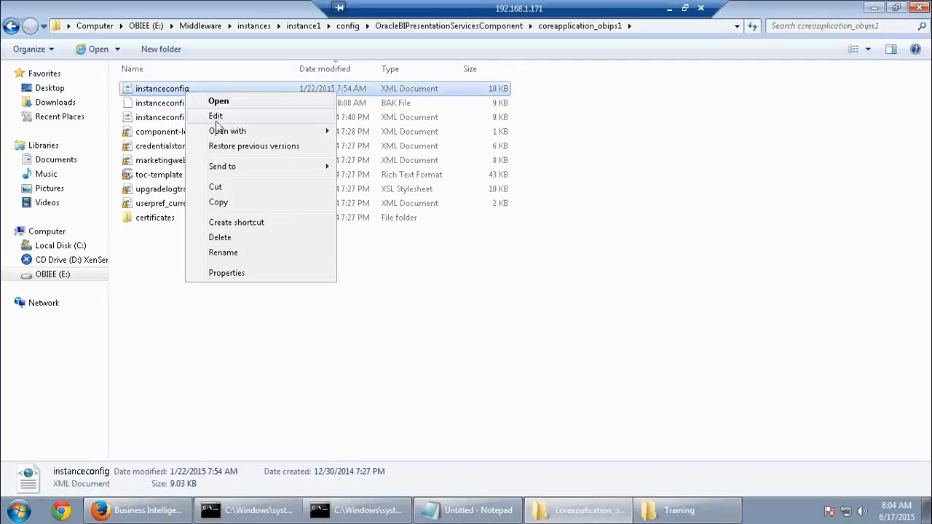
pyautogui.moveTo(225, 131)
pyautogui.click(380, 166)
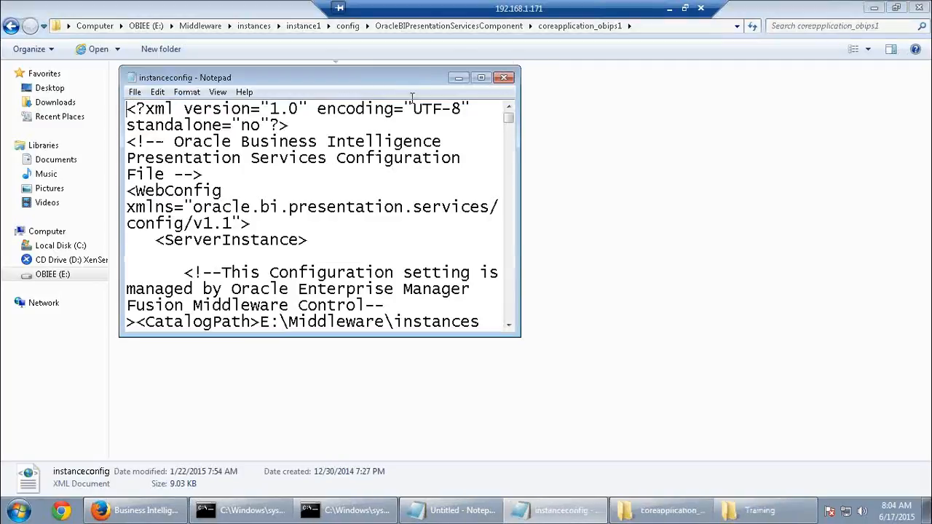
pyautogui.doubleClick(425, 81)
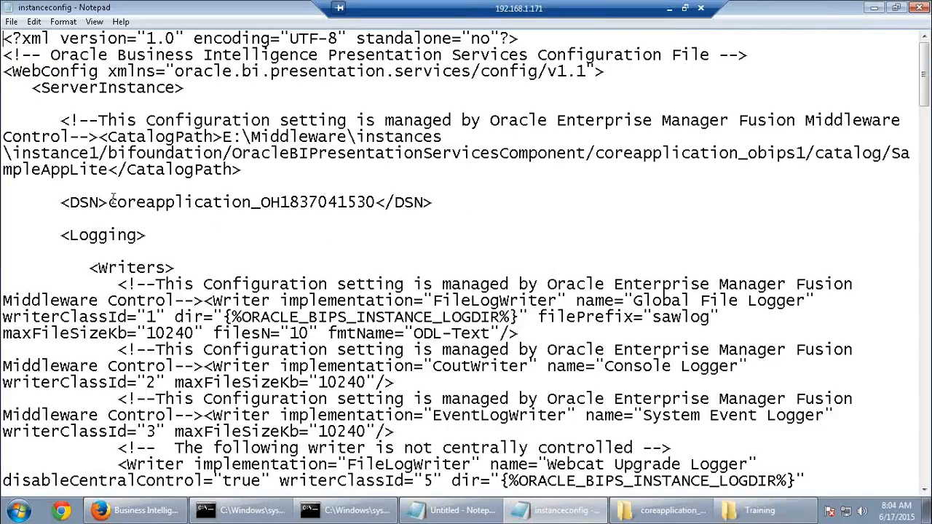
pyautogui.moveTo(108, 202); pyautogui.dragTo(376, 204)
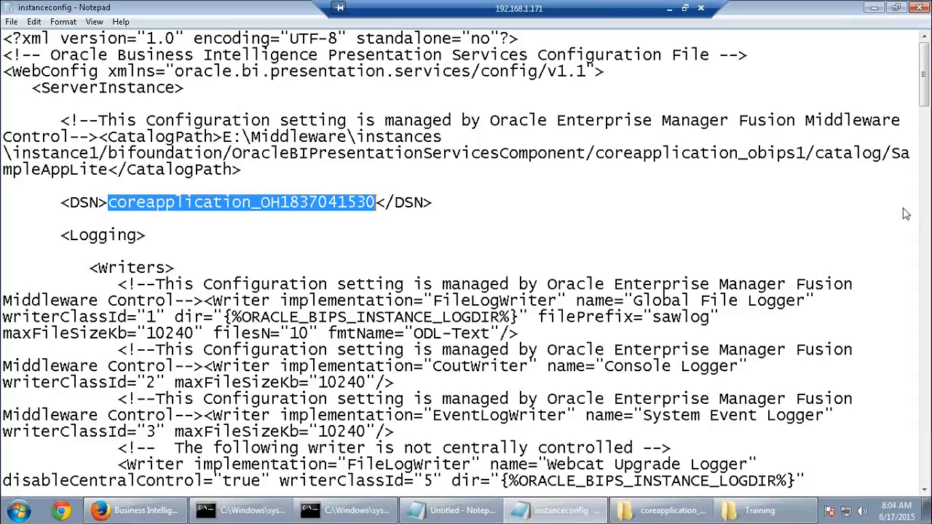
pyautogui.click(918, 11)
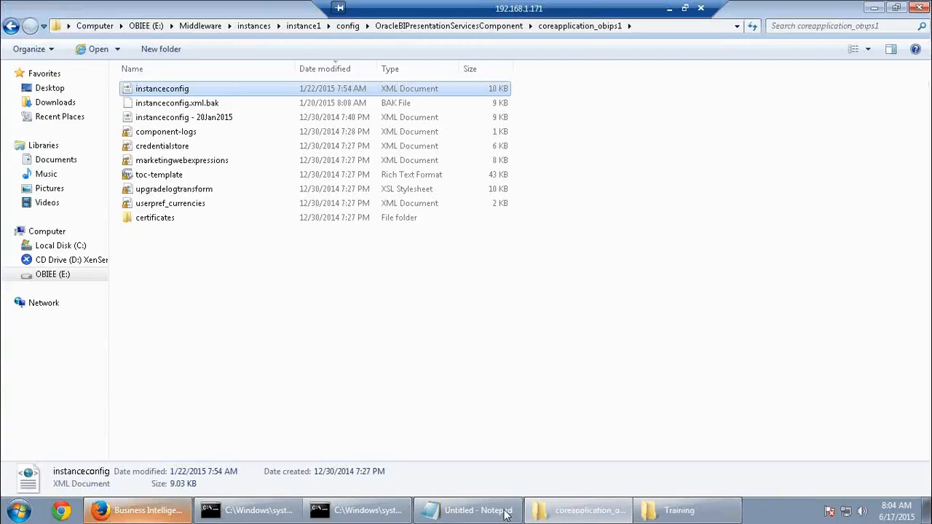
# Paste the DSN on a new line in the untitled notes, prefixed with 'nqcmd'
pyautogui.click(454, 510)
pyautogui.press('Return')
pyautogui.press('Return')
pyautogui.press('Return')
pyautogui.hotkey('ctrl', 'v')
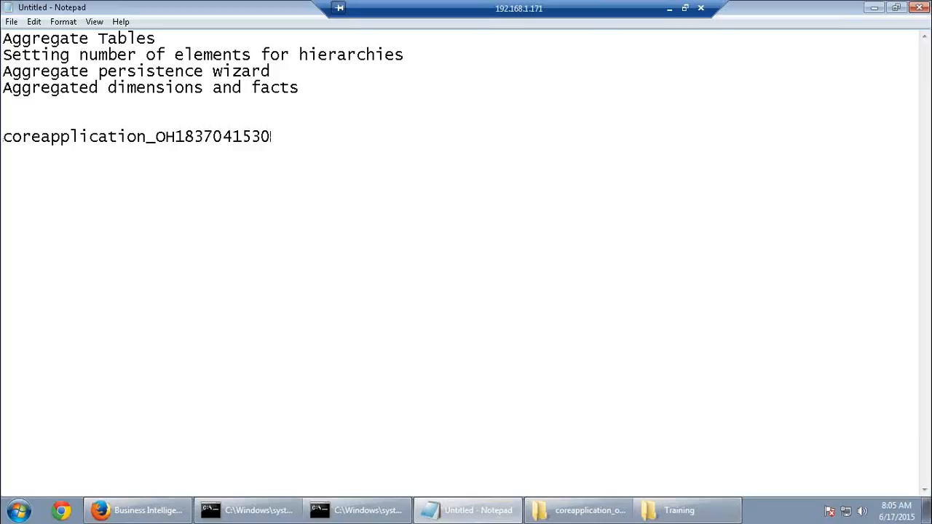
pyautogui.press('Home')
pyautogui.write('nqcmd')
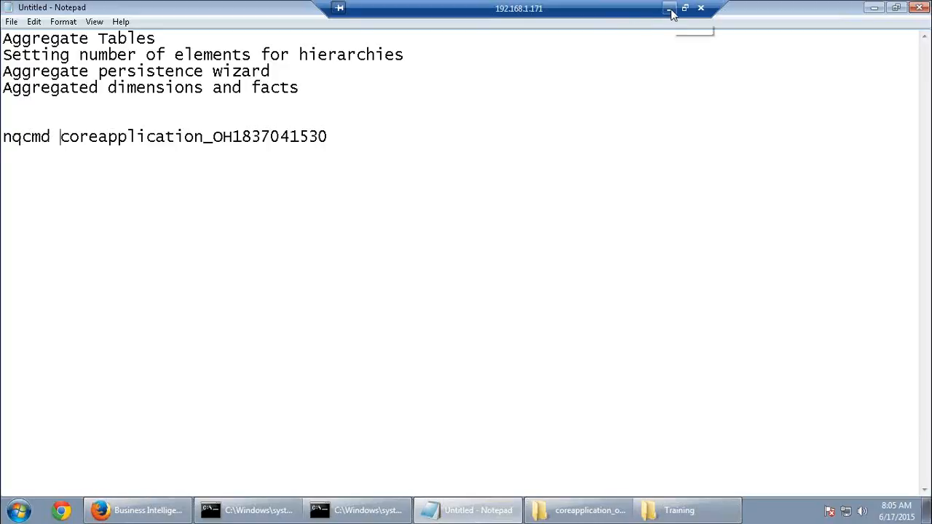
pyautogui.click(162, 509)
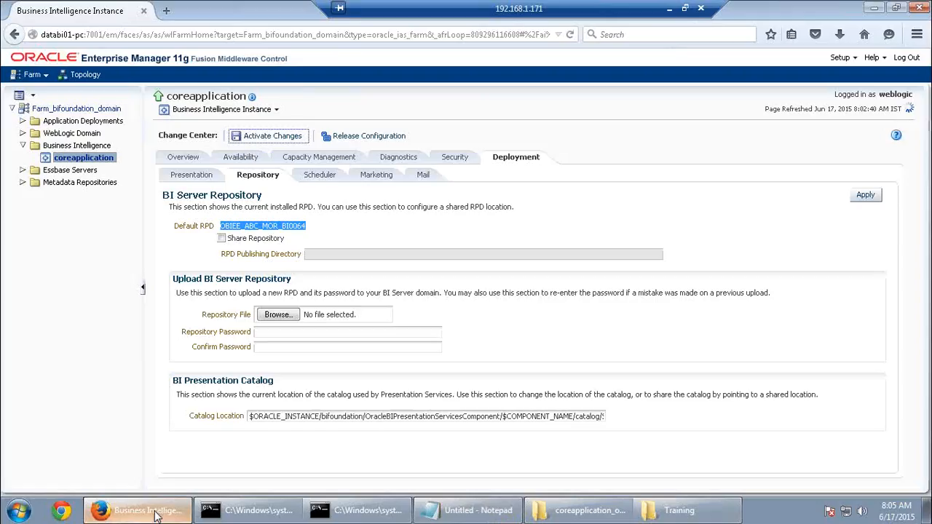
pyautogui.click(669, 8)
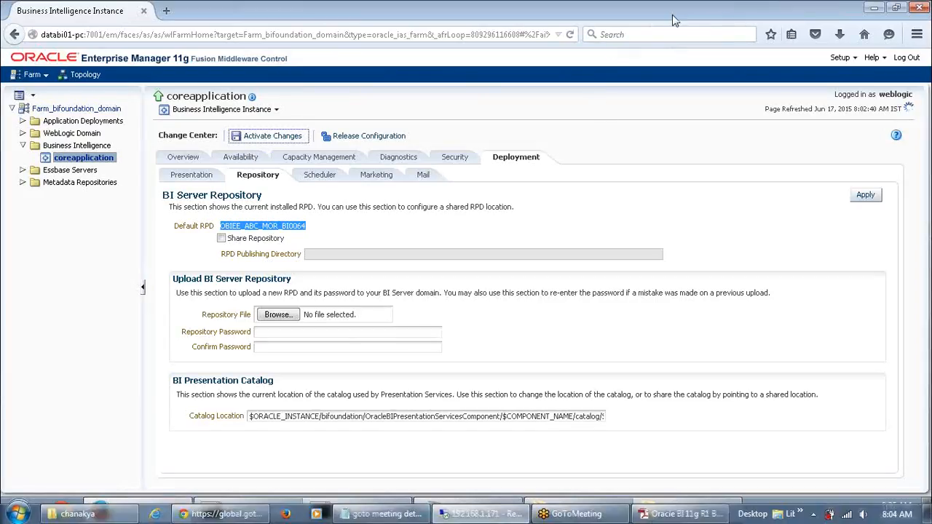
pyautogui.scroll(10, 672, 15)
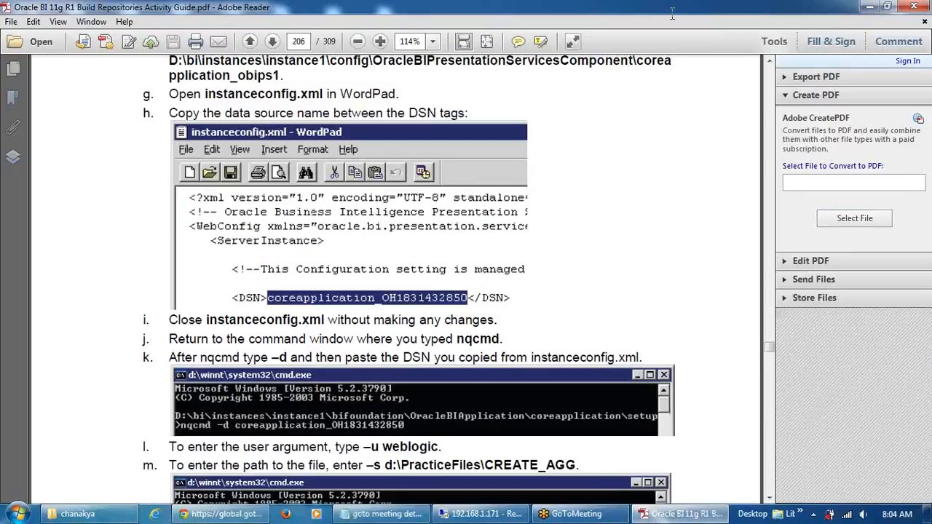
pyautogui.scroll(4, 672, 14)
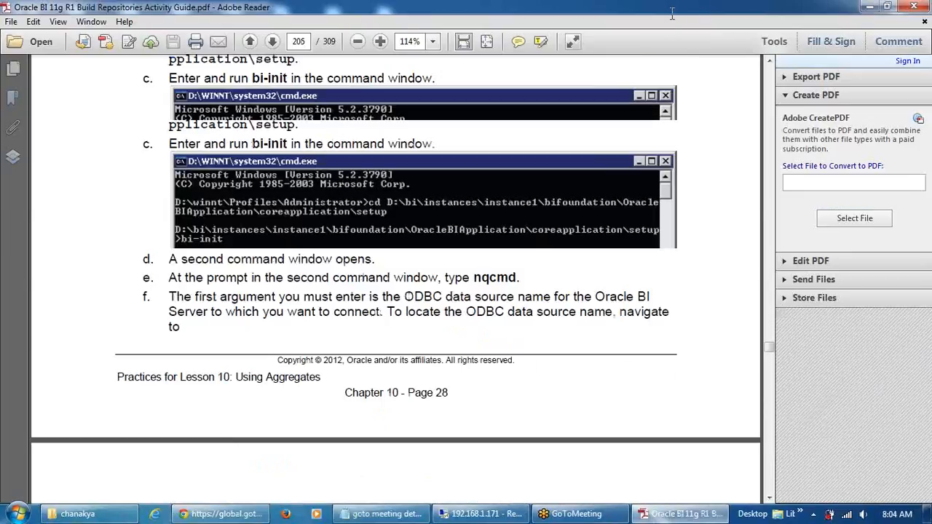
pyautogui.scroll(-20, 671, 15)
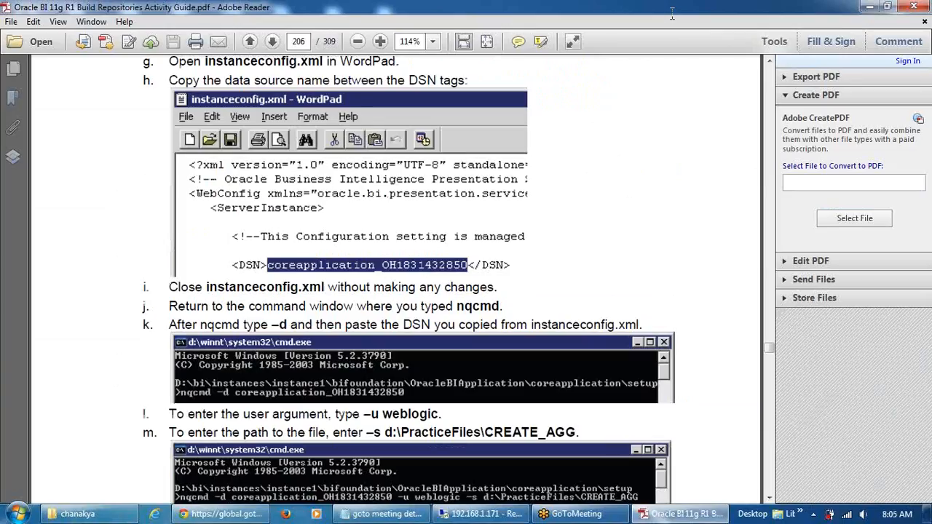
pyautogui.scroll(-3, 672, 14)
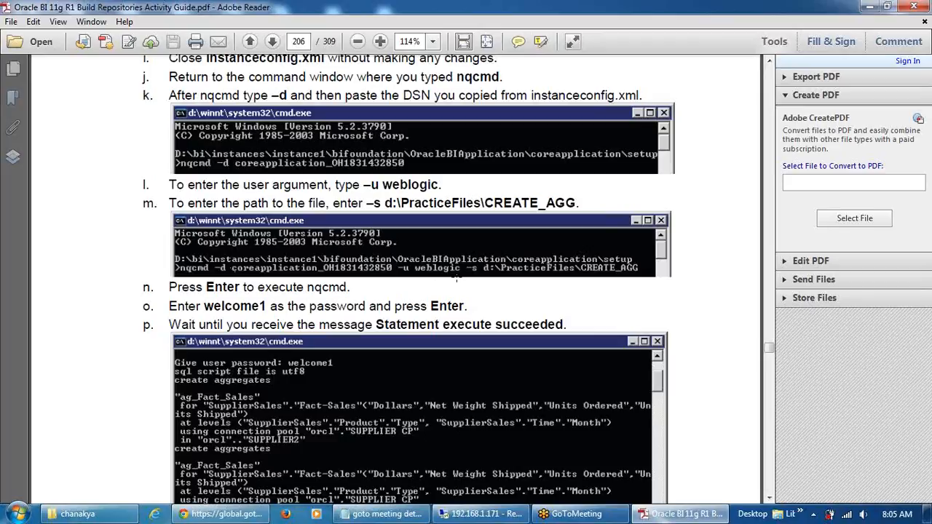
pyautogui.scroll(-2, 576, 277)
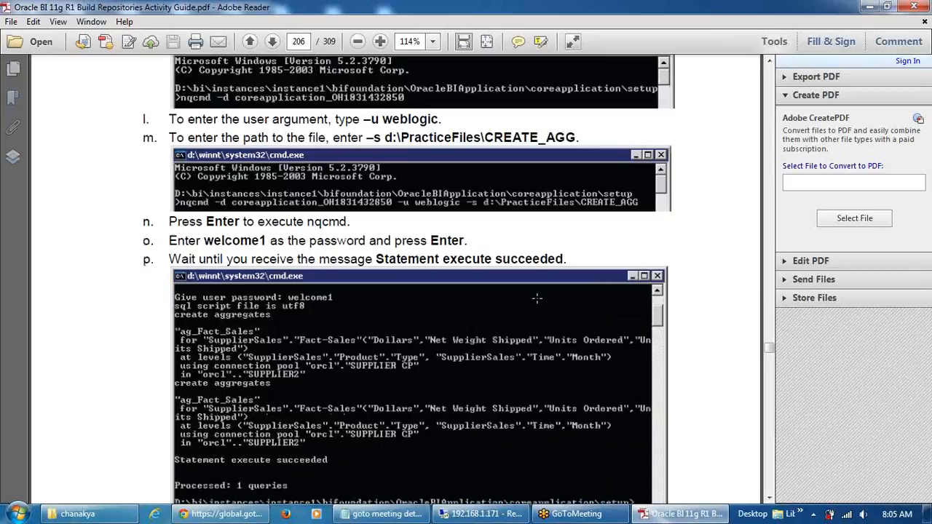
pyautogui.click(476, 514)
pyautogui.click(469, 510)
# Add '-d' before the DSN and '-u weblogic -s' at the end of the nqcmd line
pyautogui.click(61, 138)
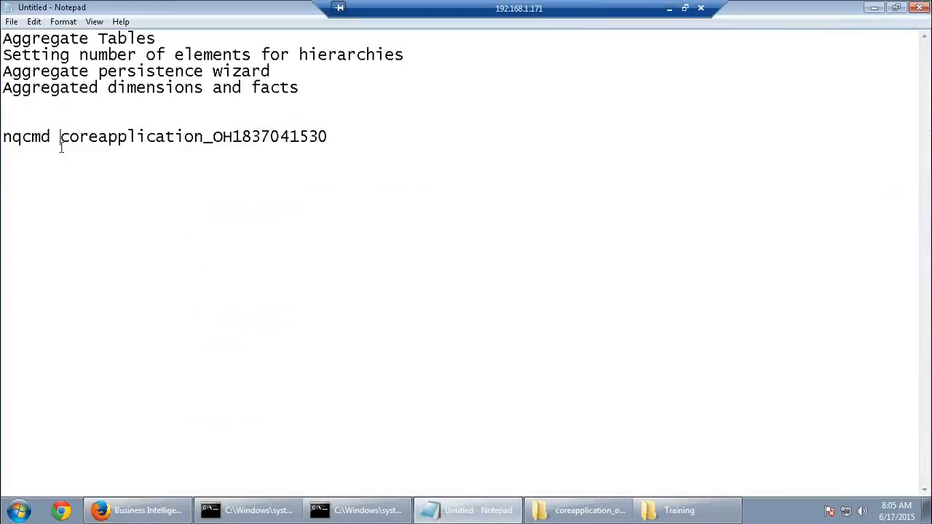
pyautogui.write('-d')
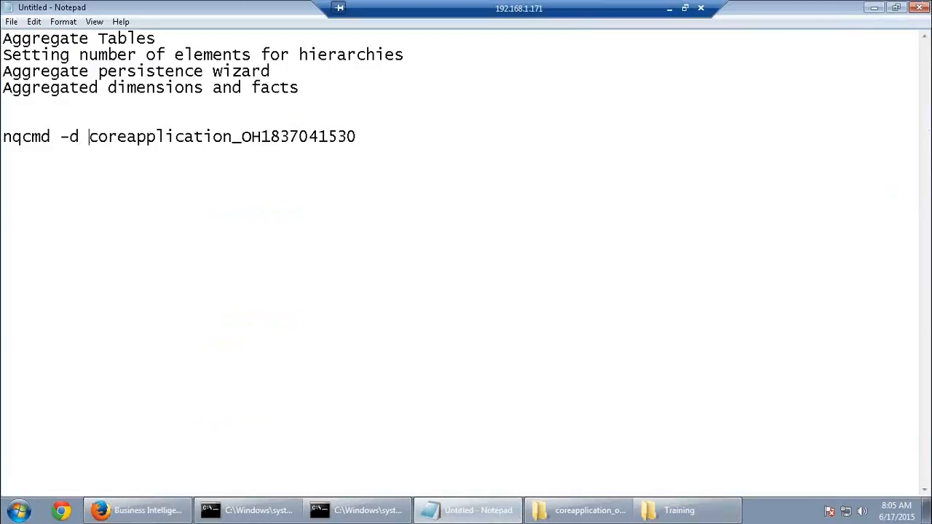
pyautogui.click(393, 141)
pyautogui.write('-u weblogic -s')
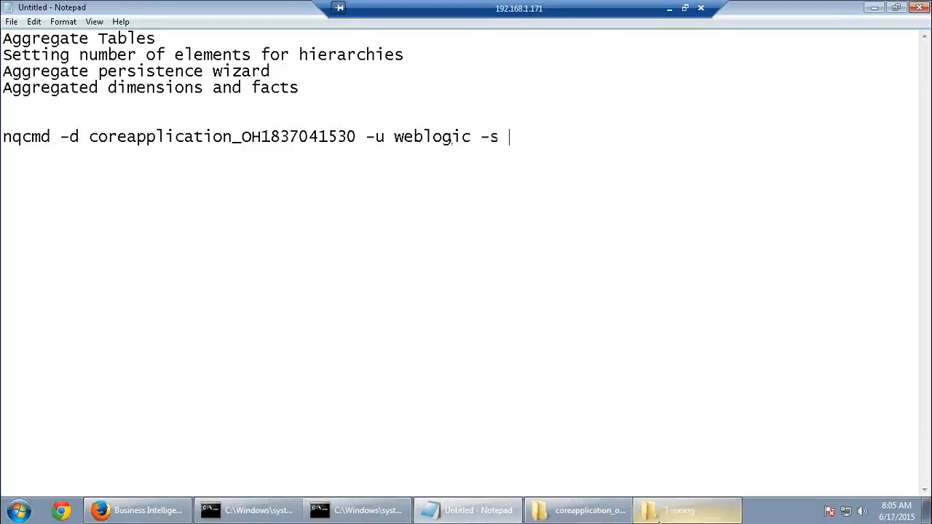
# Copy the E:\Training path from Explorer and paste it after -s with a trailing backslash
pyautogui.click(622, 515)
pyautogui.click(673, 510)
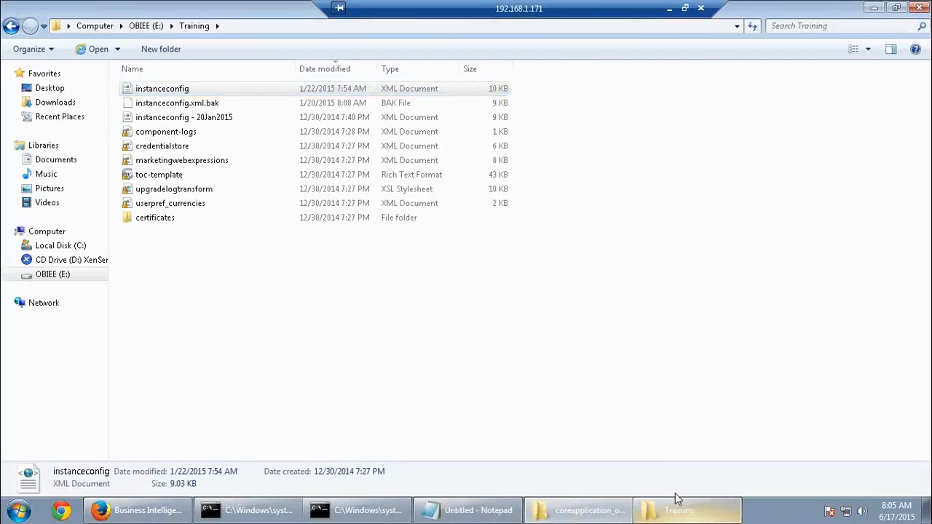
pyautogui.click(737, 26)
pyautogui.hotkey('ctrl', 'c')
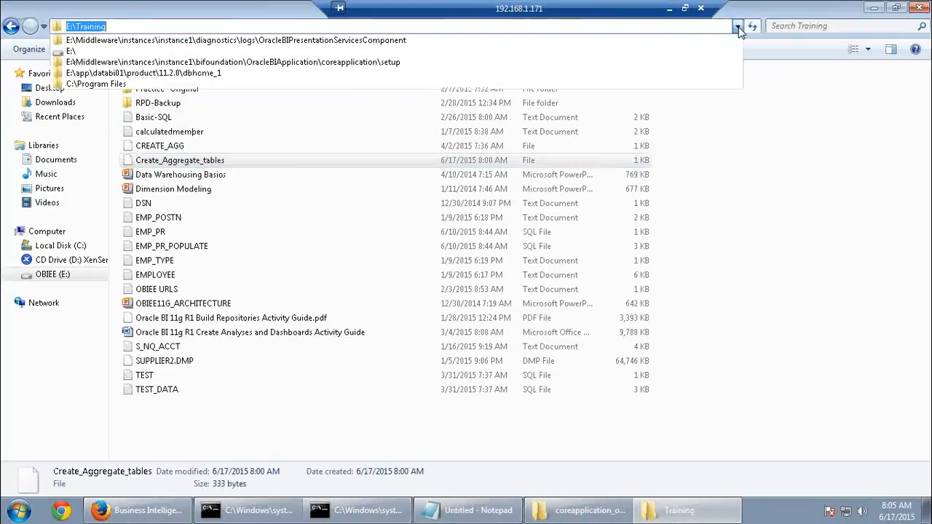
pyautogui.hotkey('alt', 'Tab')
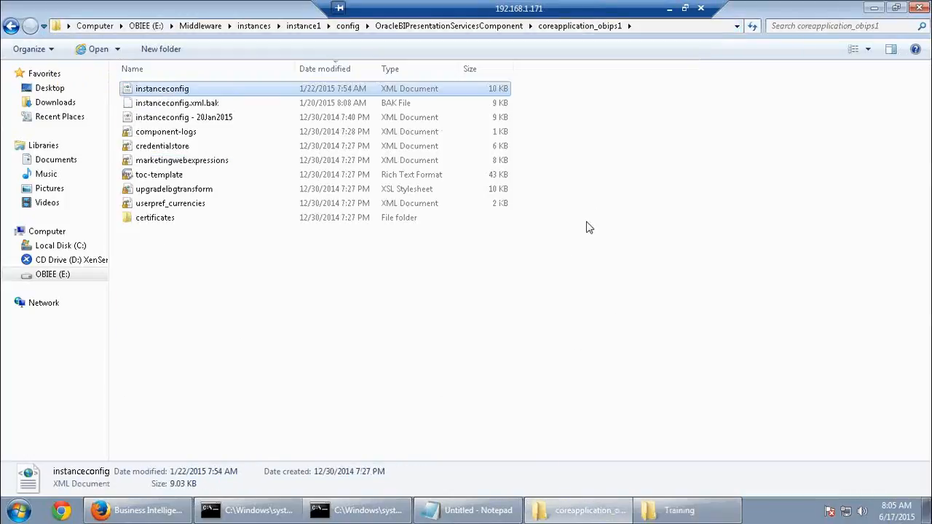
pyautogui.click(452, 517)
pyautogui.hotkey('ctrl', 'v')
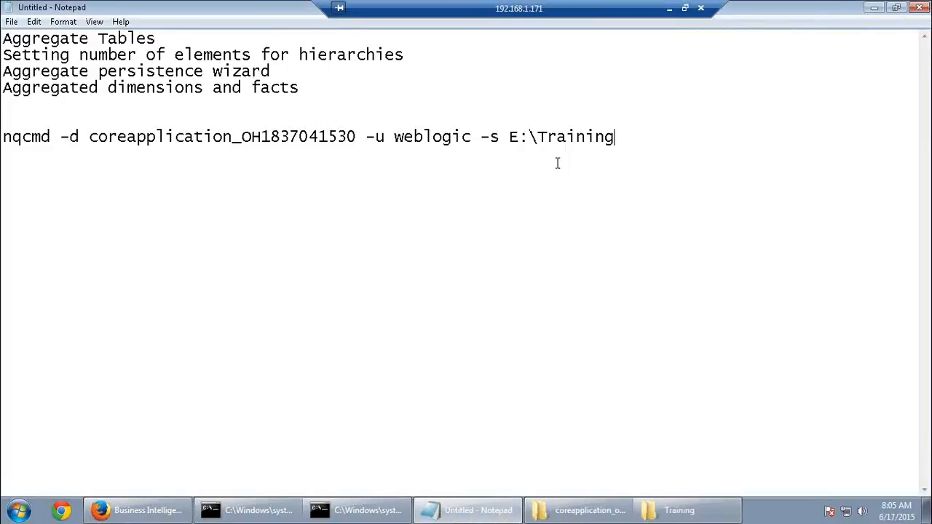
pyautogui.write('\\')
# Copy the Create_Aggregate_tables file name and paste it after the path to complete the command
pyautogui.click(684, 510)
pyautogui.click(181, 166)
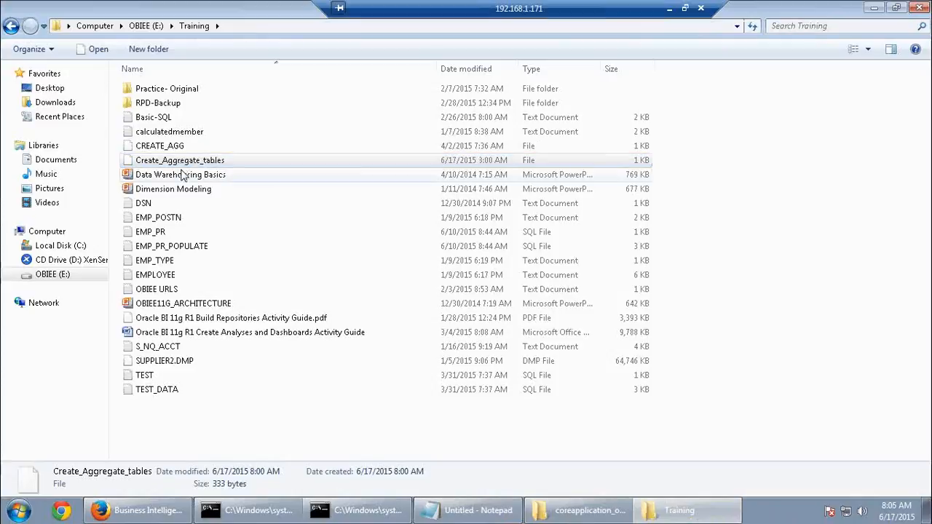
pyautogui.click(184, 162)
pyautogui.hotkey('ctrl', 'c')
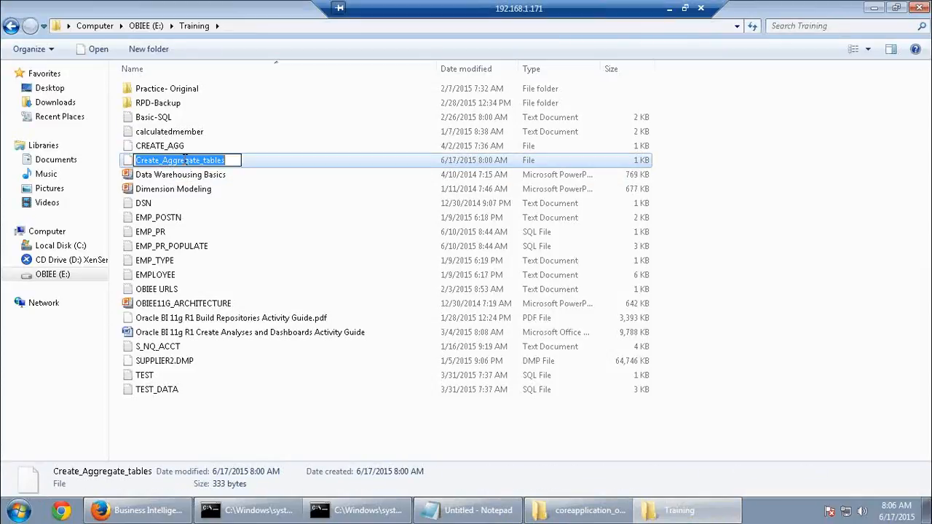
pyautogui.hotkey('alt', 'Tab')
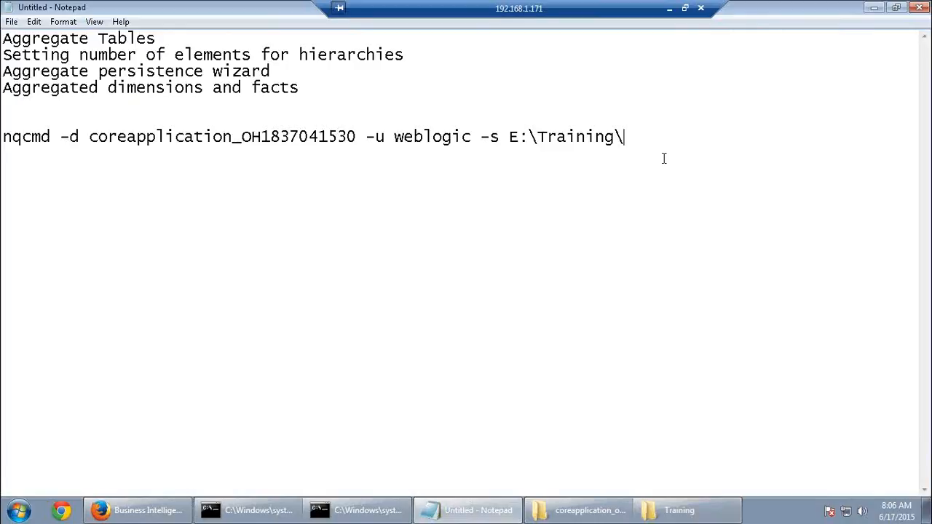
pyautogui.hotkey('ctrl', 'v')
pyautogui.click(160, 508)
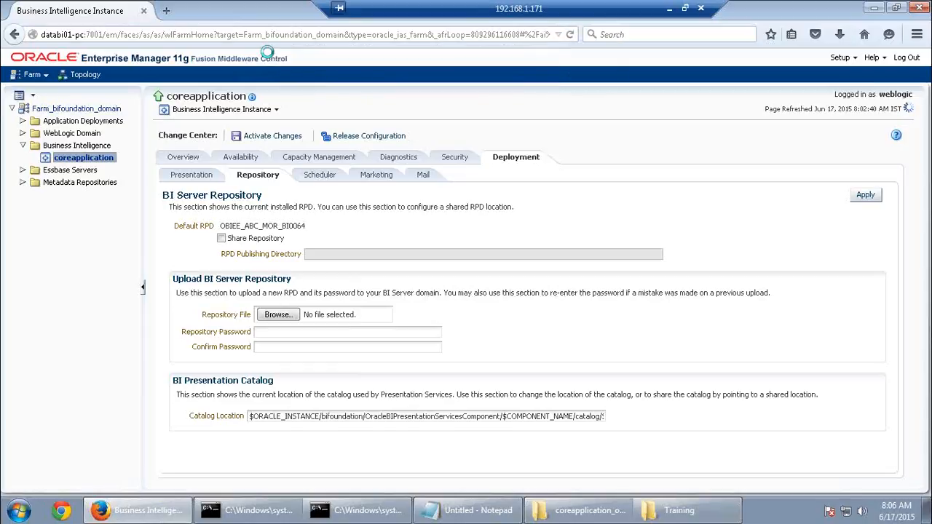
# Select the coreapplication setup folder path in step b of the PDF guide
pyautogui.click(669, 8)
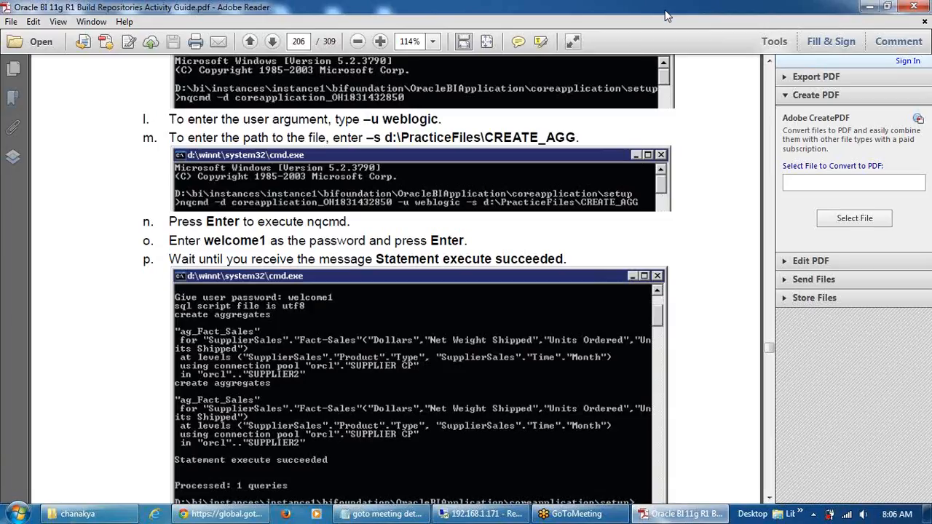
pyautogui.scroll(10, 513, 451)
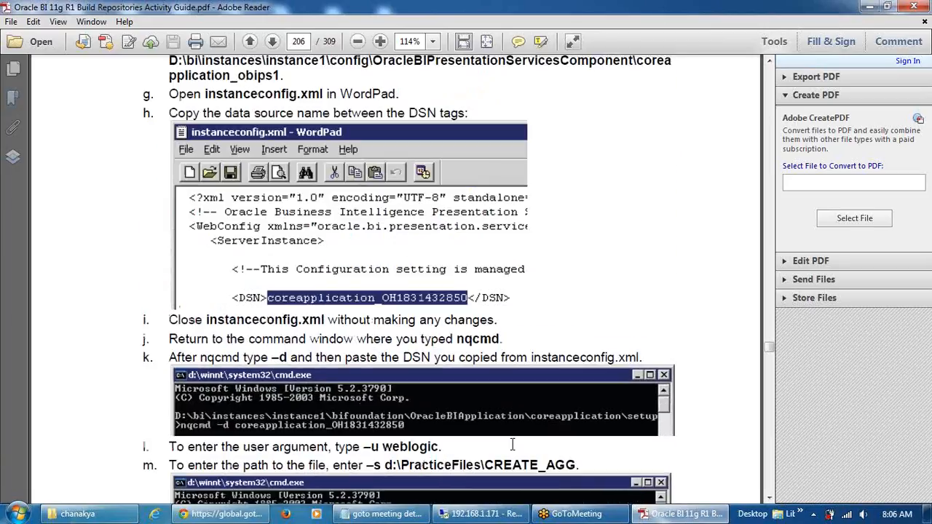
pyautogui.scroll(12, 512, 438)
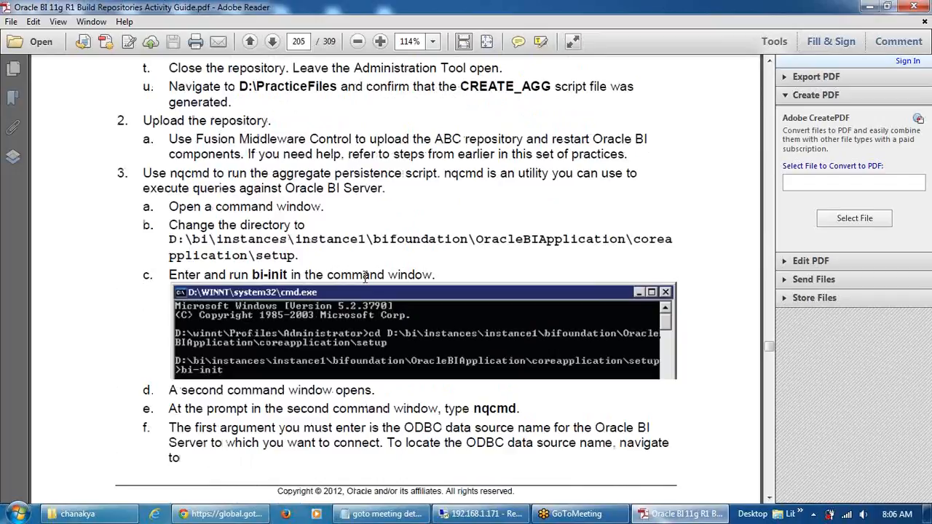
pyautogui.moveTo(298, 255); pyautogui.dragTo(184, 231)
pyautogui.hotkey('ctrl', 'c')
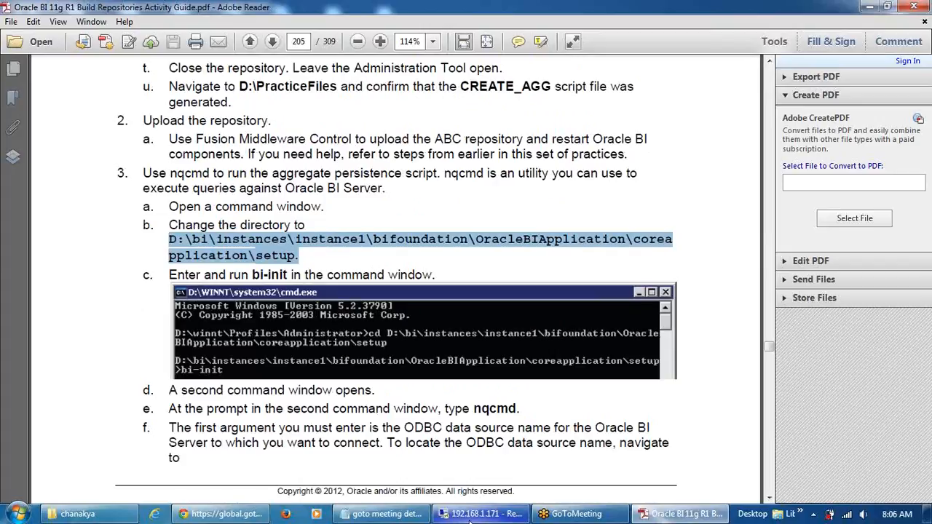
# Paste the setup path as a single line above the nqcmd command in Notepad
pyautogui.click(444, 513)
pyautogui.click(444, 513)
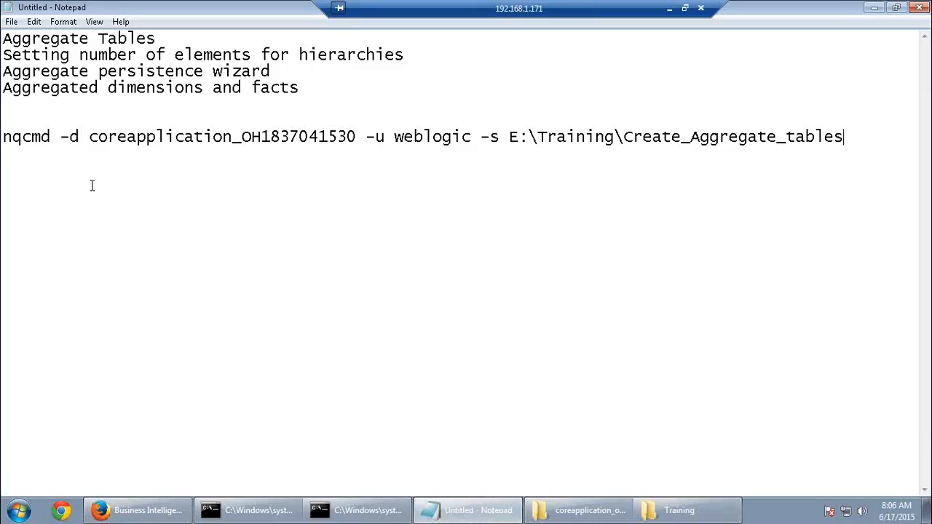
pyautogui.click(14, 123)
pyautogui.press('Return')
pyautogui.press('Up')
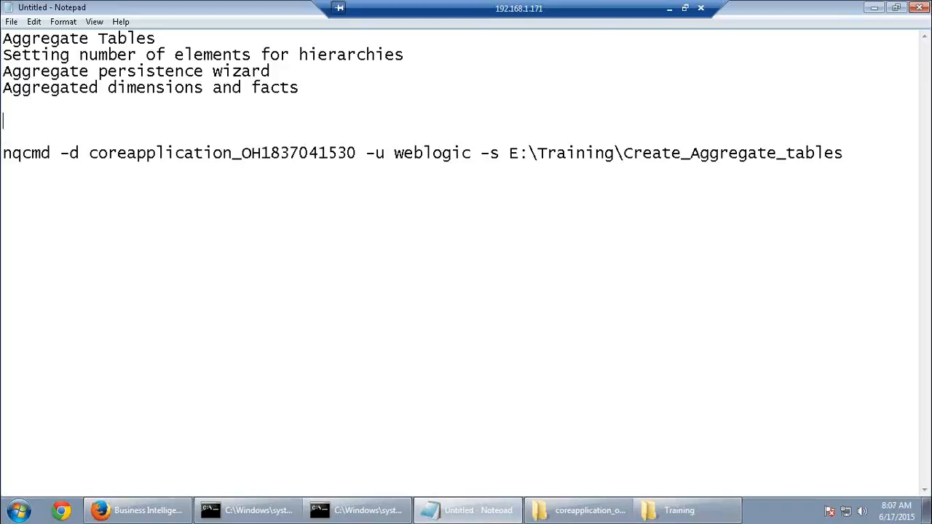
pyautogui.hotkey('ctrl', 'v')
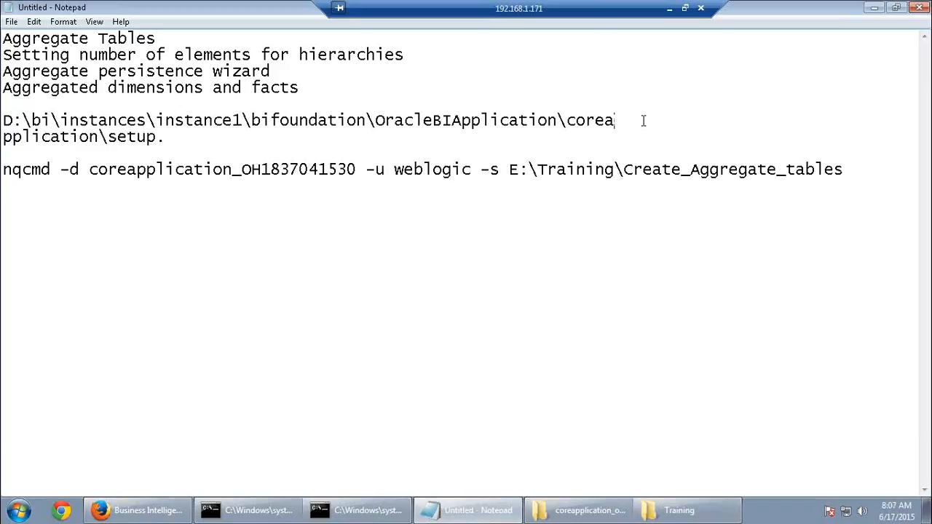
pyautogui.press('Delete')
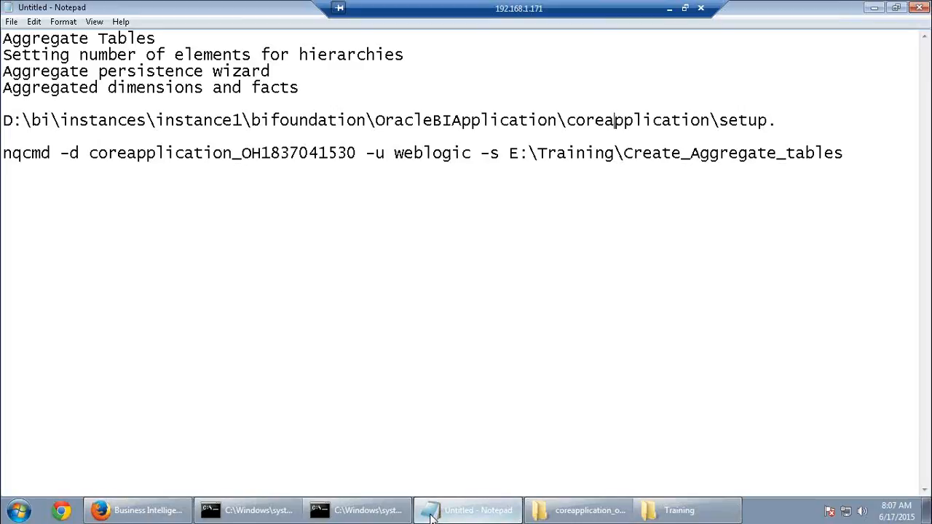
pyautogui.moveTo(208, 511)
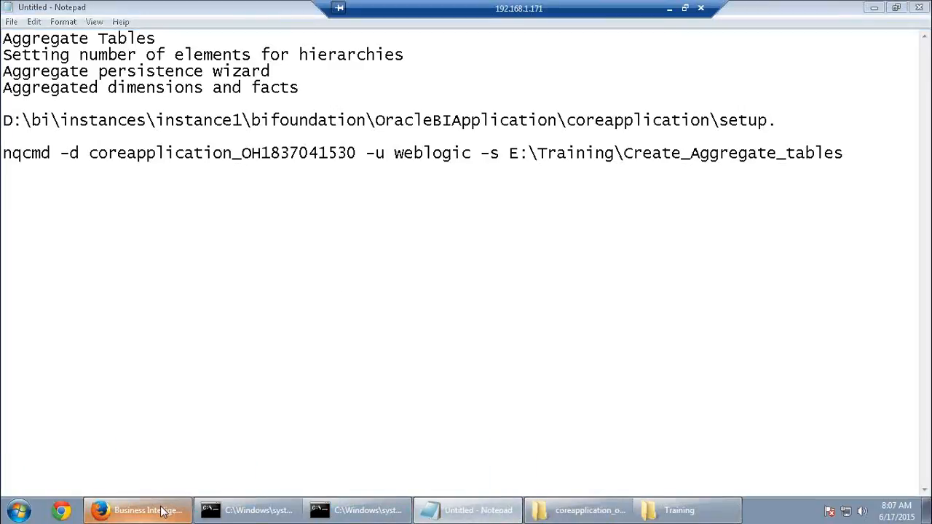
pyautogui.click(138, 510)
# Apply the recent changes and Restart All BI components from Availability > Processes
pyautogui.click(625, 309)
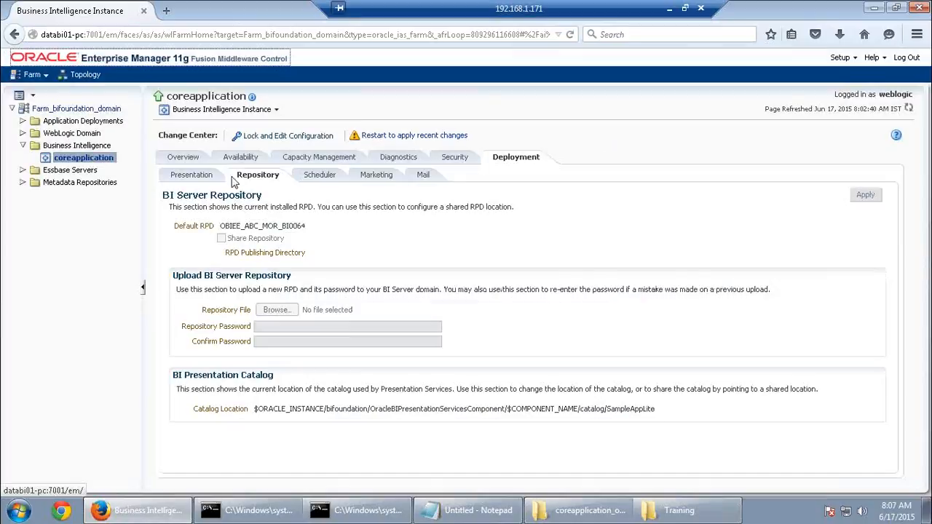
pyautogui.click(374, 137)
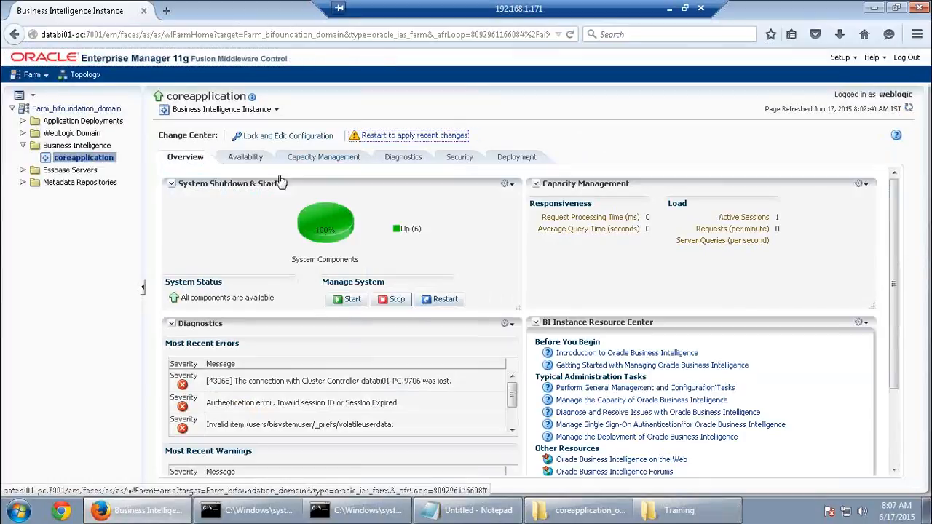
pyautogui.click(245, 157)
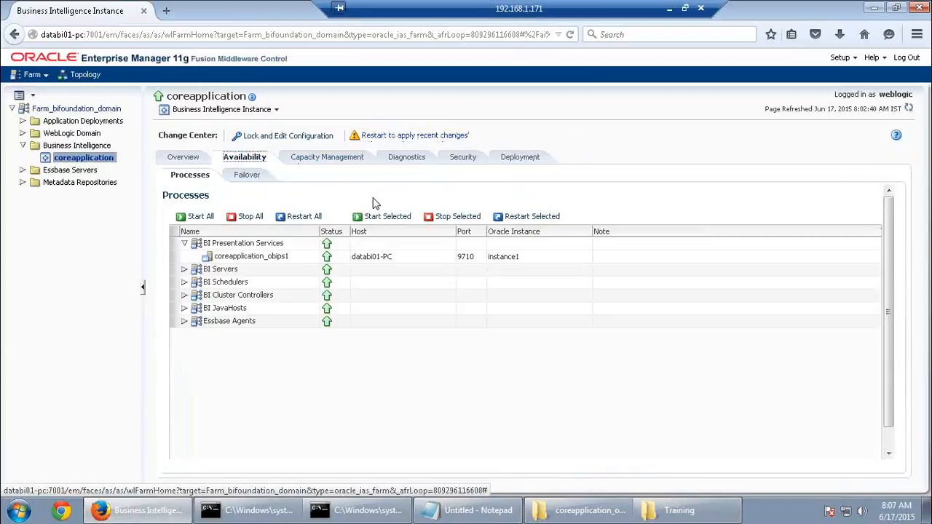
pyautogui.click(303, 216)
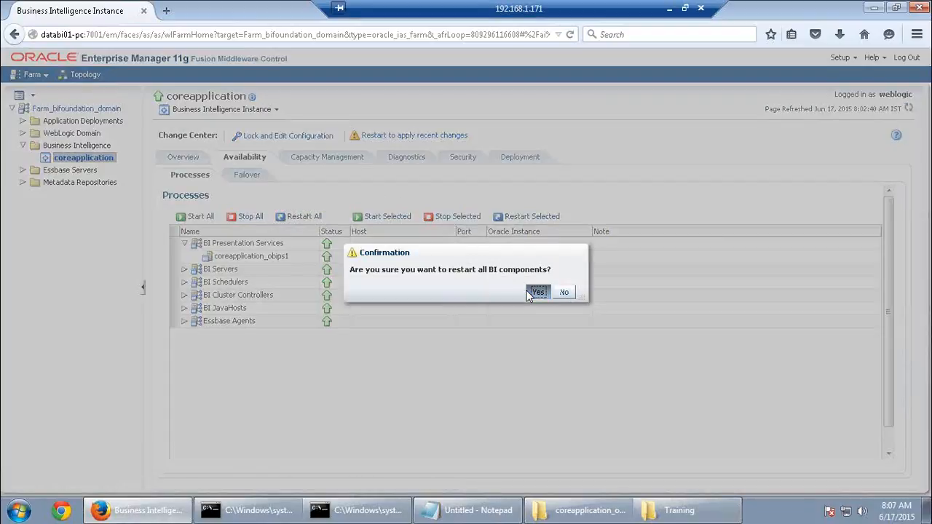
pyautogui.click(528, 291)
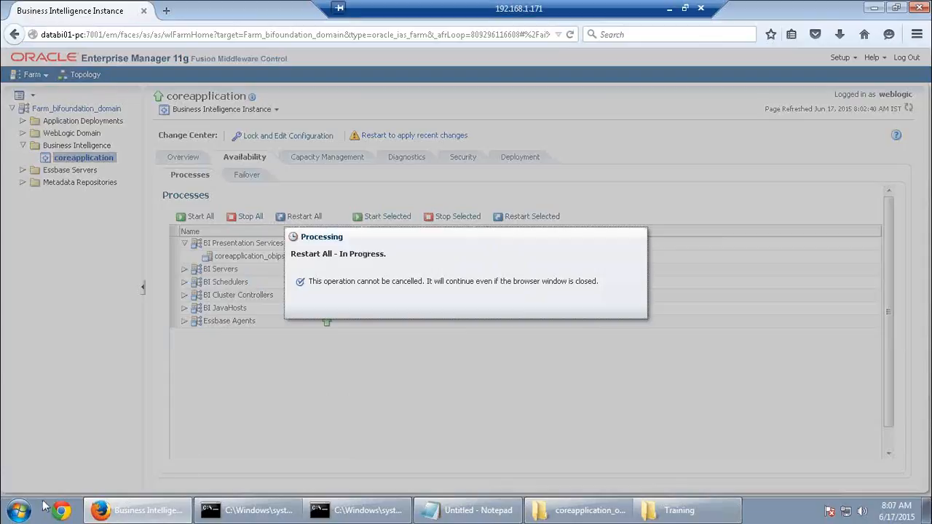
pyautogui.click(19, 511)
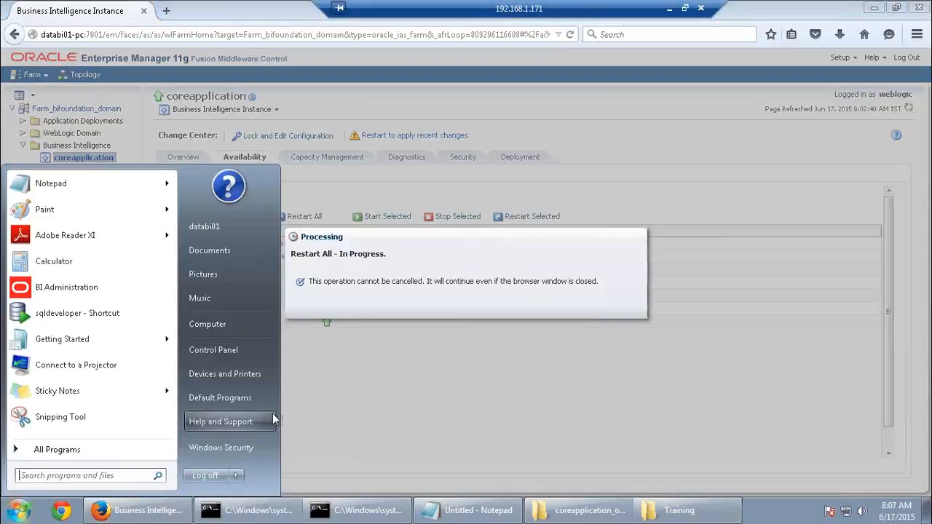
pyautogui.click(668, 10)
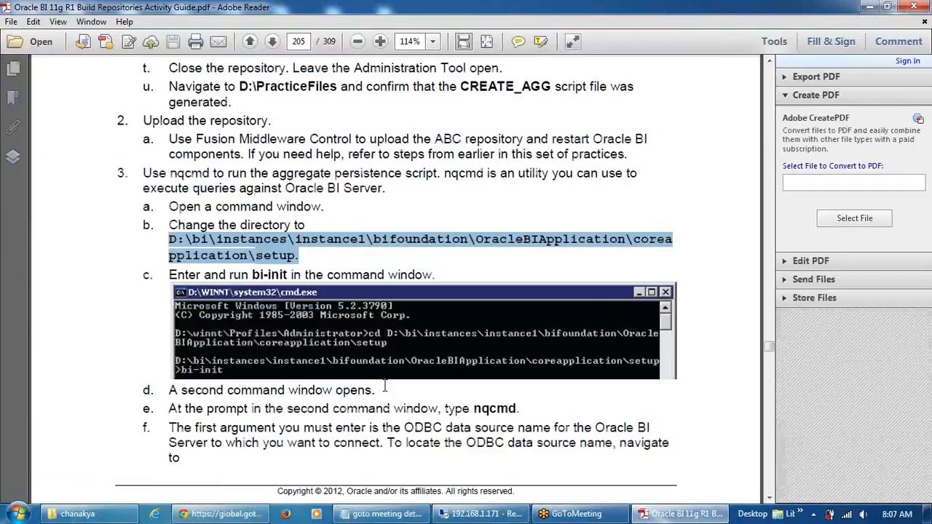
# Scroll the guide from page 205 to page 211's Results and query log check
pyautogui.scroll(-15, 384, 386)
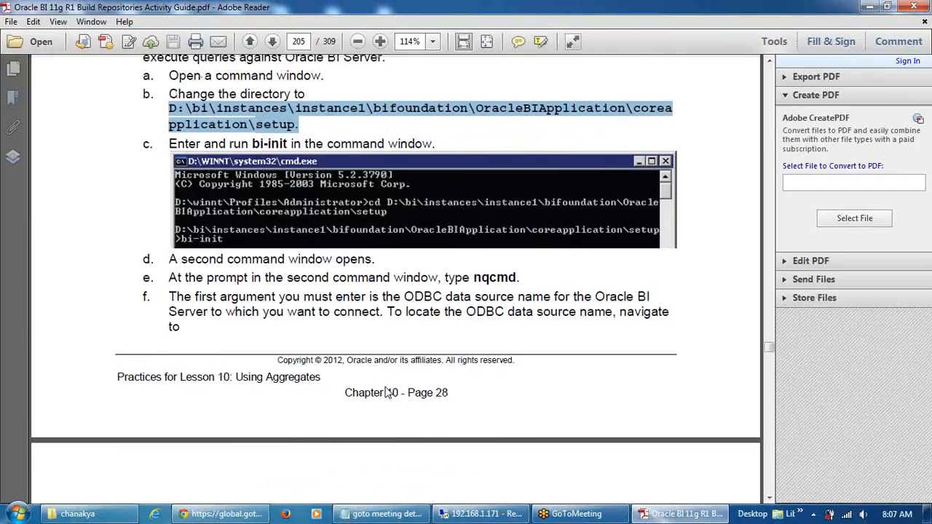
pyautogui.scroll(-15, 384, 384)
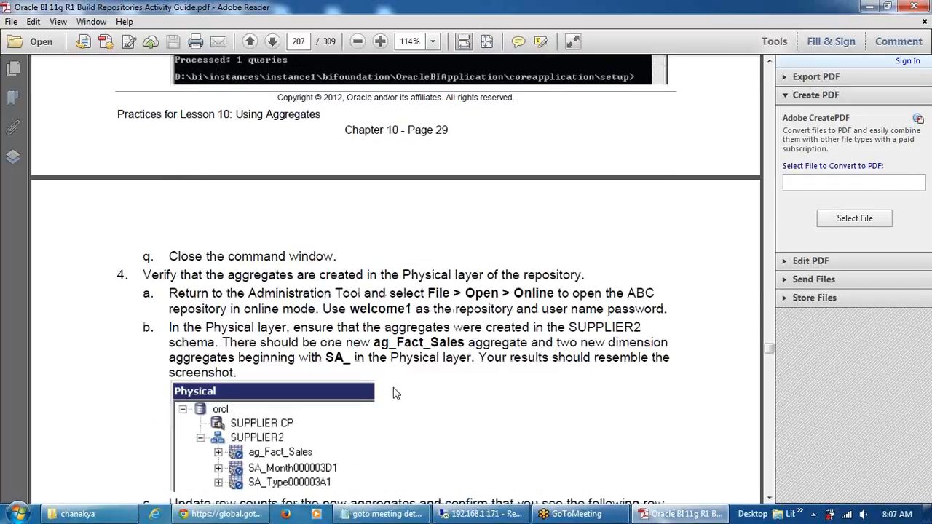
pyautogui.scroll(-12, 393, 393)
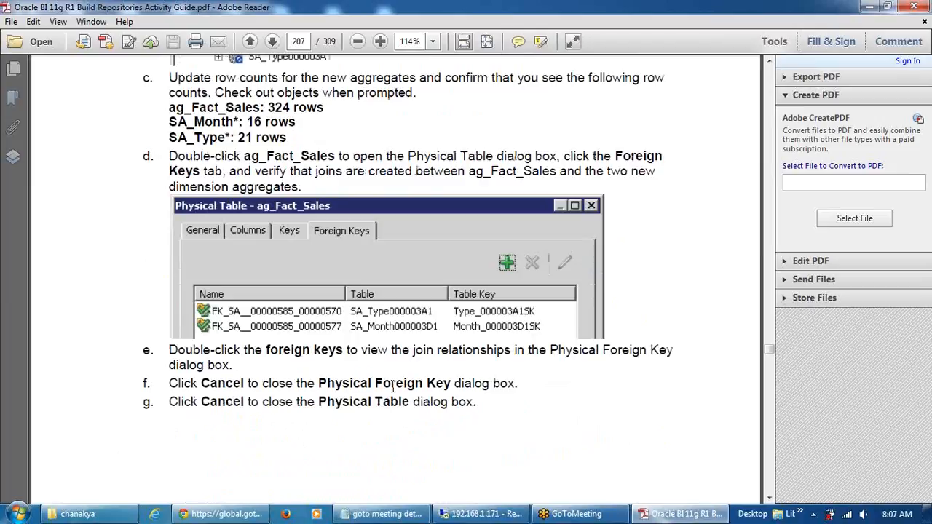
pyautogui.scroll(-12, 393, 387)
pyautogui.scroll(-15, 393, 393)
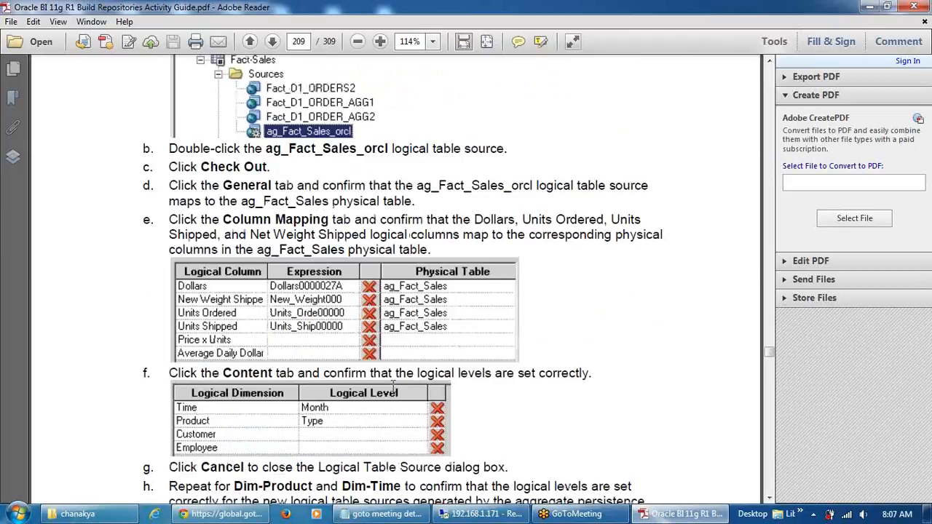
pyautogui.scroll(-15, 393, 388)
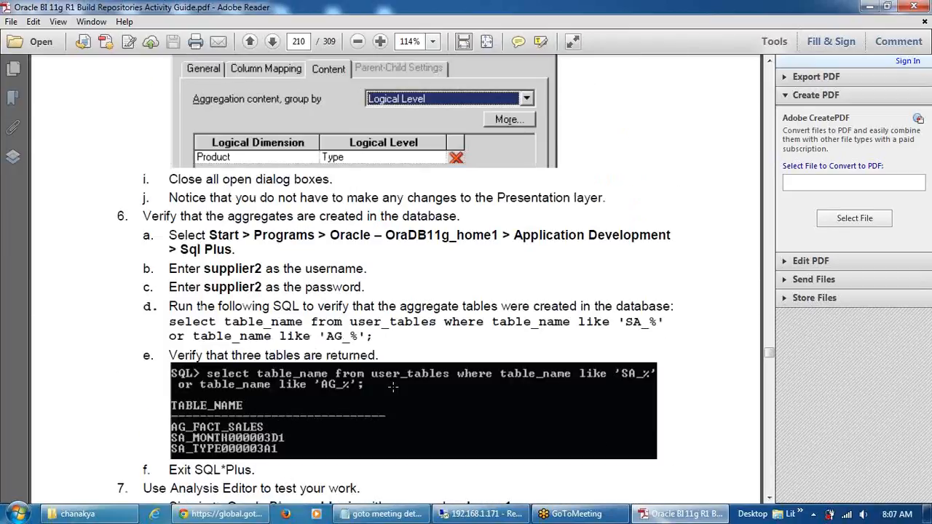
pyautogui.scroll(-5, 393, 387)
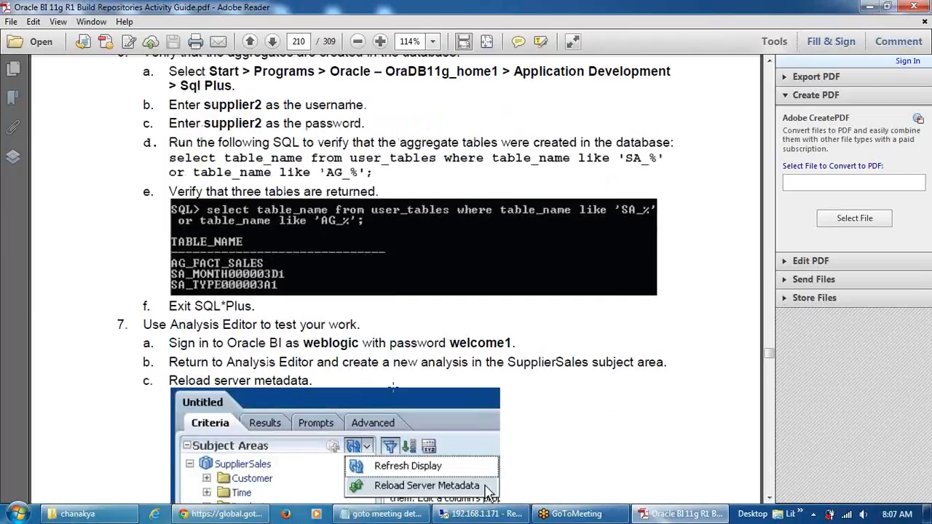
pyautogui.scroll(-3, 393, 393)
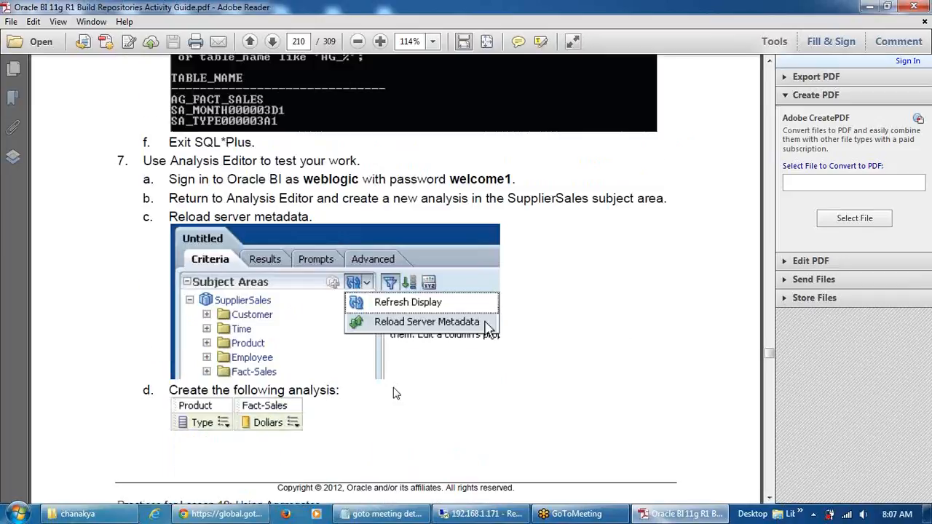
pyautogui.scroll(-17, 393, 393)
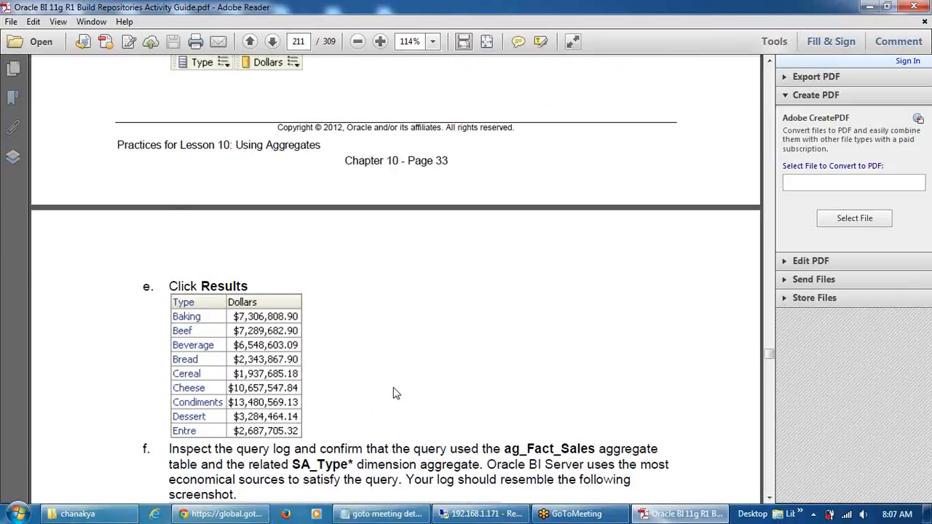
pyautogui.scroll(-2, 393, 393)
pyautogui.scroll(4, 393, 393)
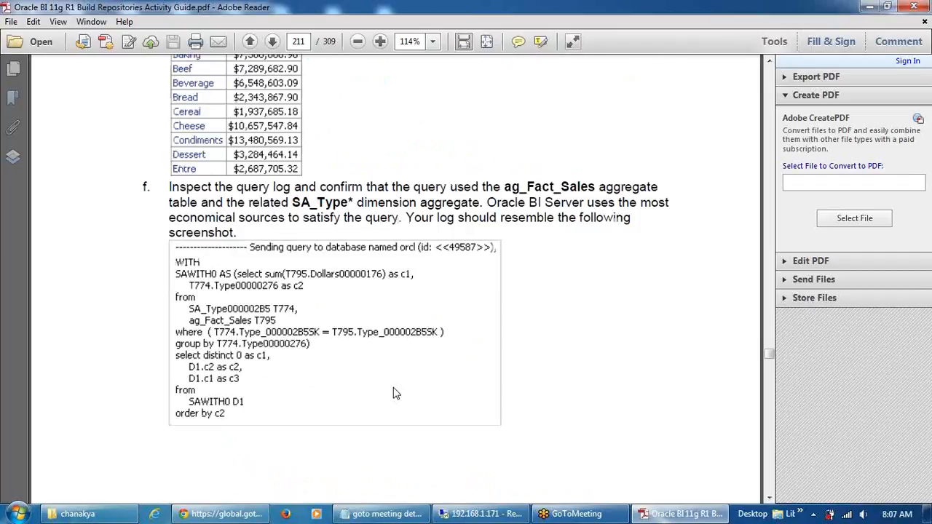
pyautogui.scroll(2, 393, 393)
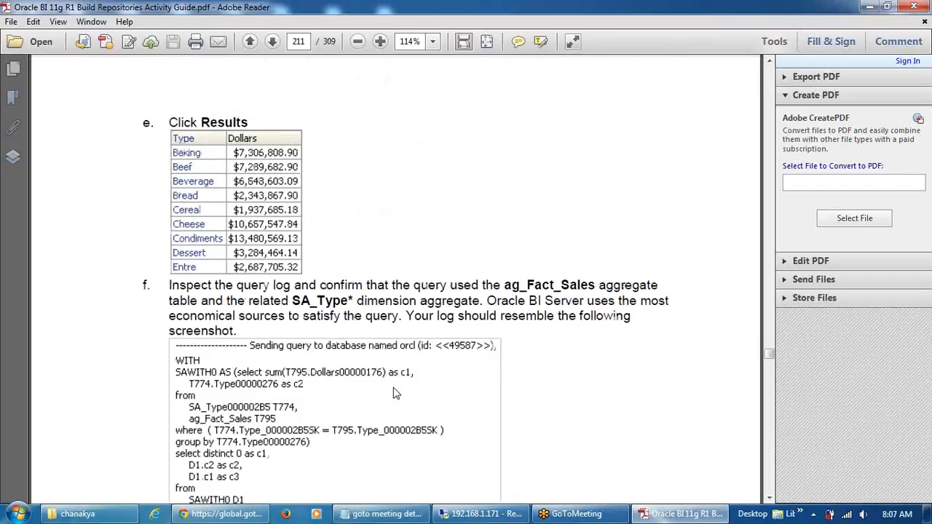
pyautogui.click(501, 513)
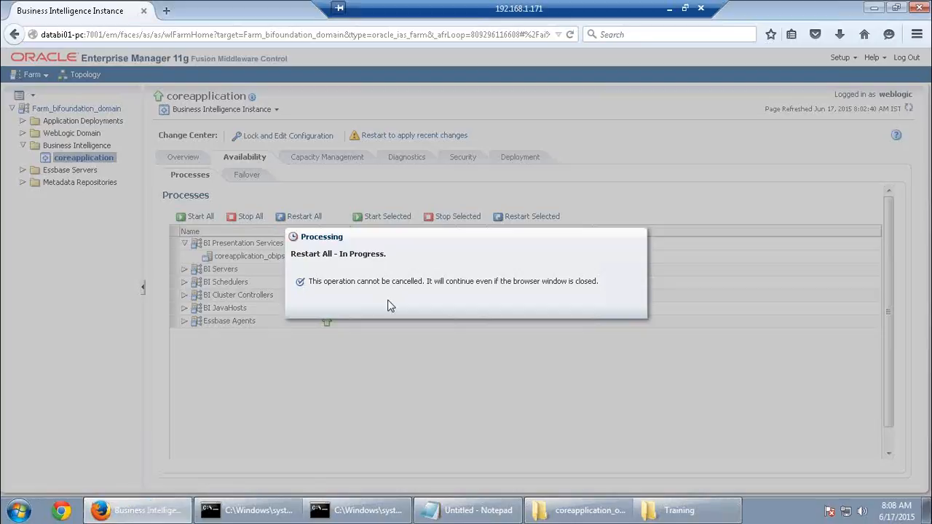
# Open a Command Prompt and change to the E:\Middleware folder
pyautogui.click(16, 510)
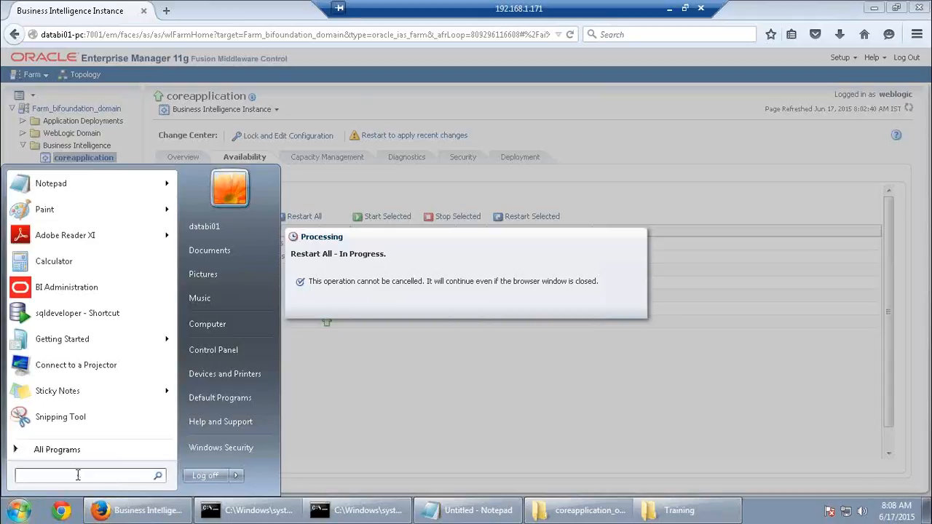
pyautogui.write('cmd')
pyautogui.press('Return')
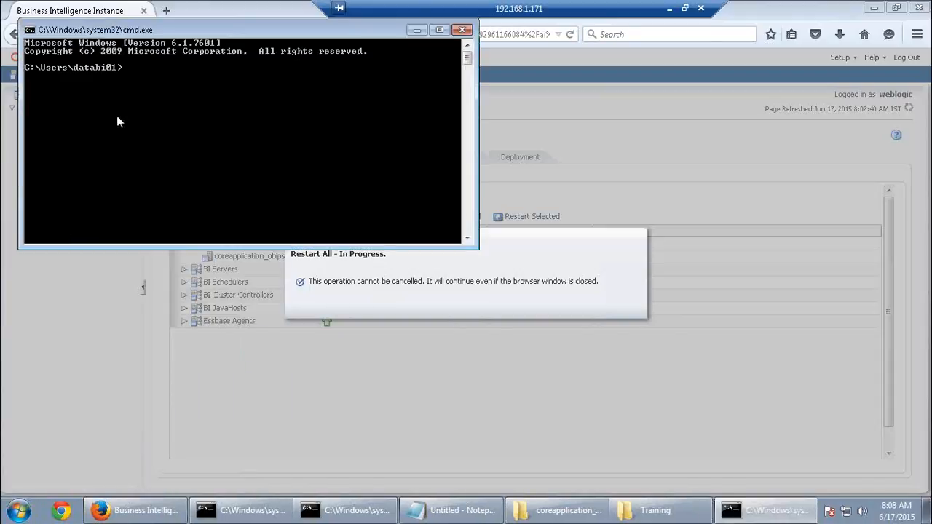
pyautogui.write('E:')
pyautogui.press('Return')
pyautogui.write('opm')
pyautogui.press('BackSpace')
pyautogui.press('BackSpace')
pyautogui.press('BackSpace')
pyautogui.write('cd m')
pyautogui.press('Tab')
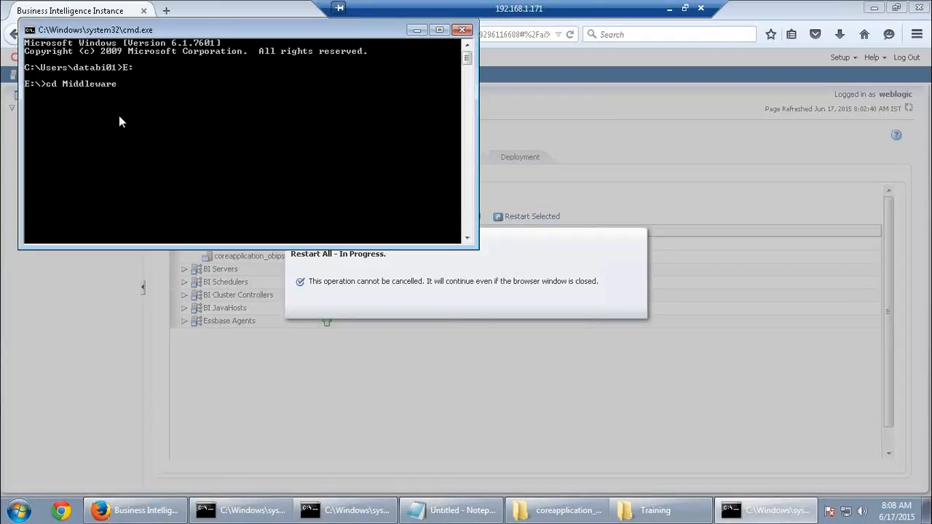
pyautogui.press('Return')
# Run opmnctl status from E:\Middleware\instances\instance1\bin to check that all processes are Alive
pyautogui.write('cd i')
pyautogui.press('Tab')
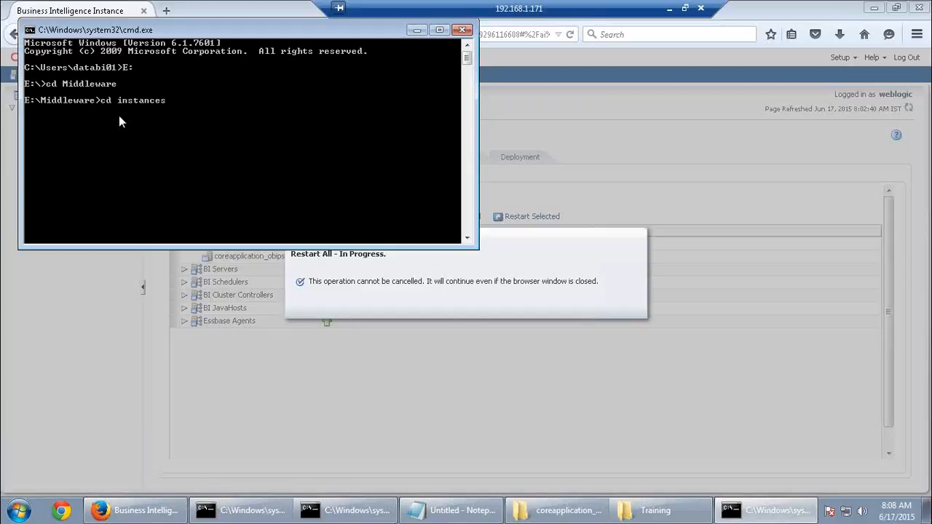
pyautogui.press('Return')
pyautogui.write('cd i')
pyautogui.press('Tab')
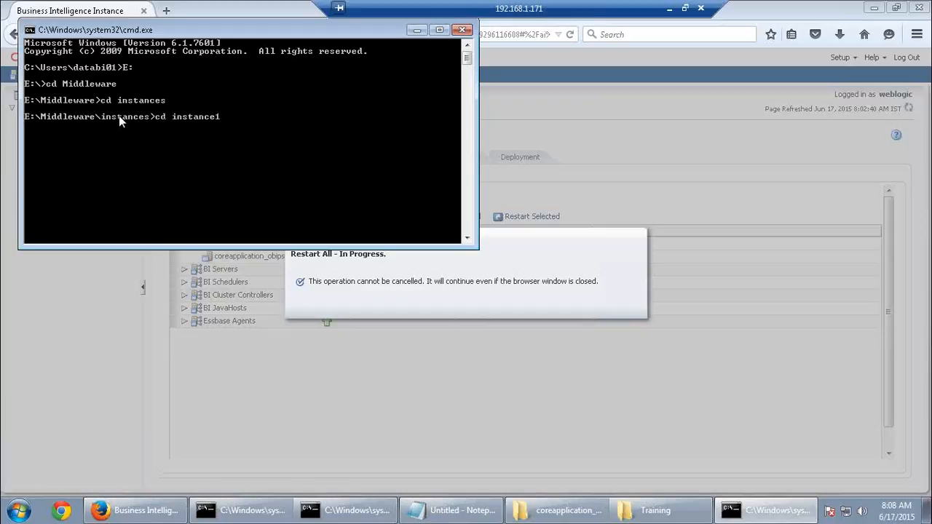
pyautogui.press('Return')
pyautogui.write('cd bin')
pyautogui.press('Return')
pyautogui.write('opm')
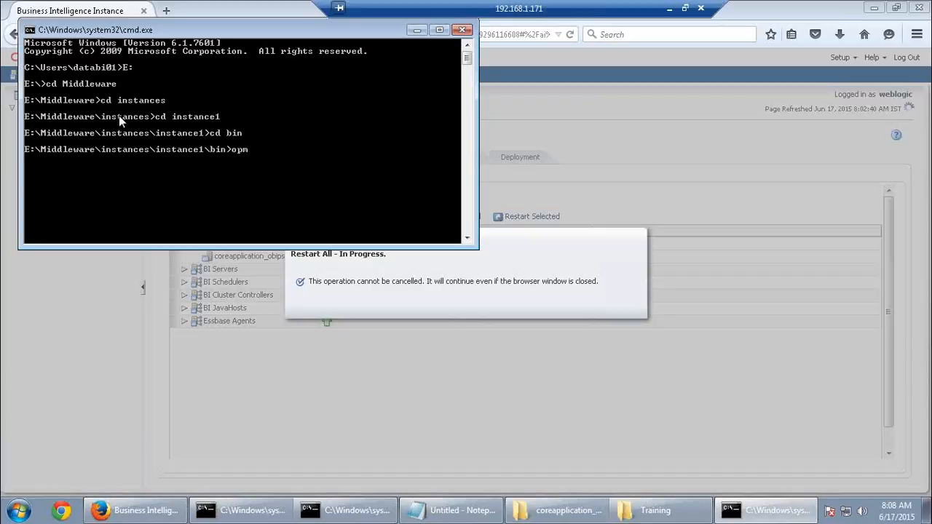
pyautogui.write('nctl status')
pyautogui.press('Return')
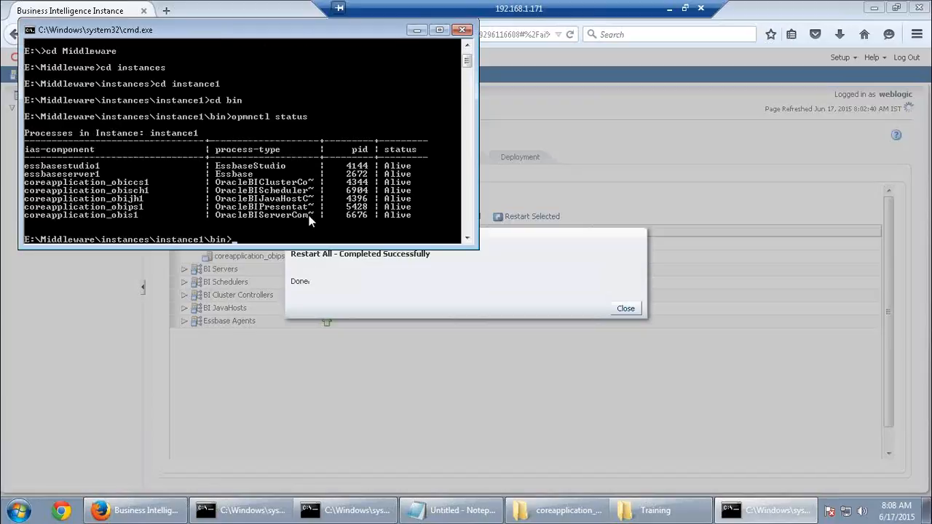
# Close the successful Restart All confirmation and bring the Notepad notes forward
pyautogui.click(416, 30)
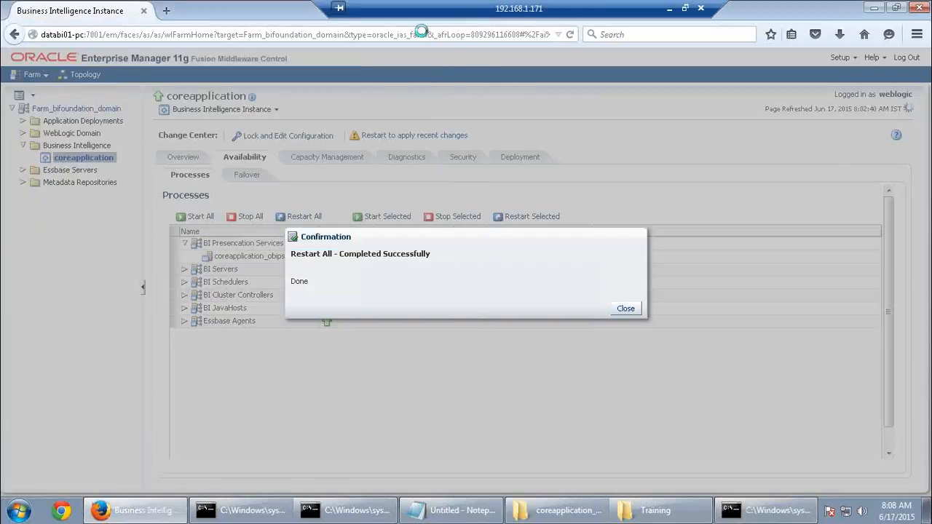
pyautogui.click(625, 308)
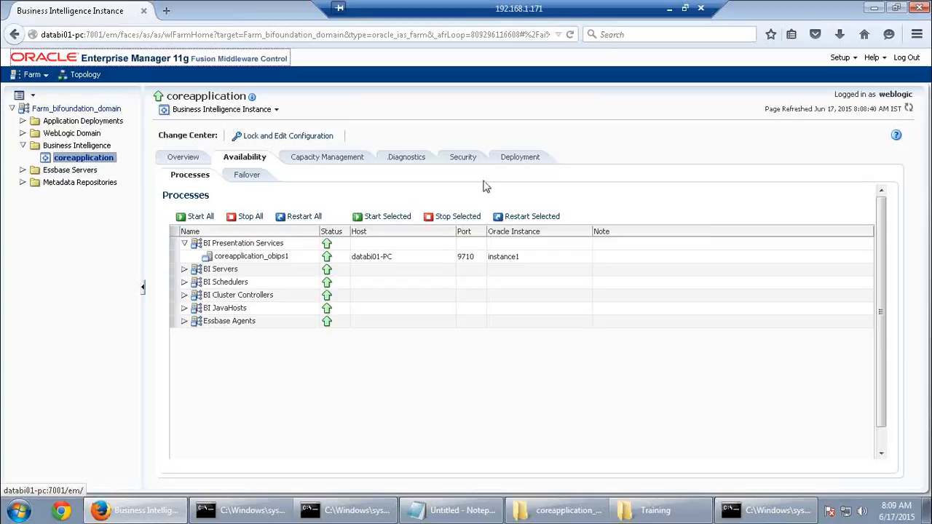
pyautogui.click(874, 8)
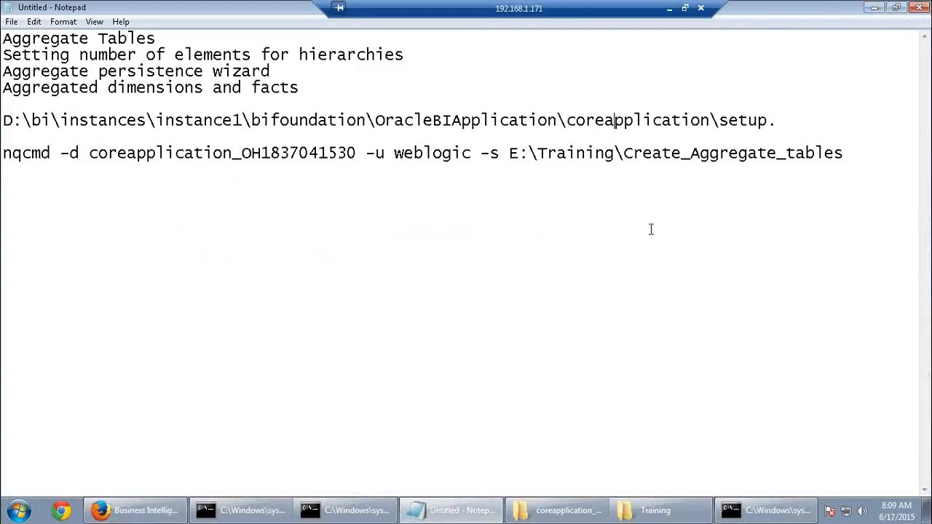
# In the console, move from bin up to instance1 and into bifoundation
pyautogui.click(764, 510)
pyautogui.click(451, 509)
pyautogui.click(444, 509)
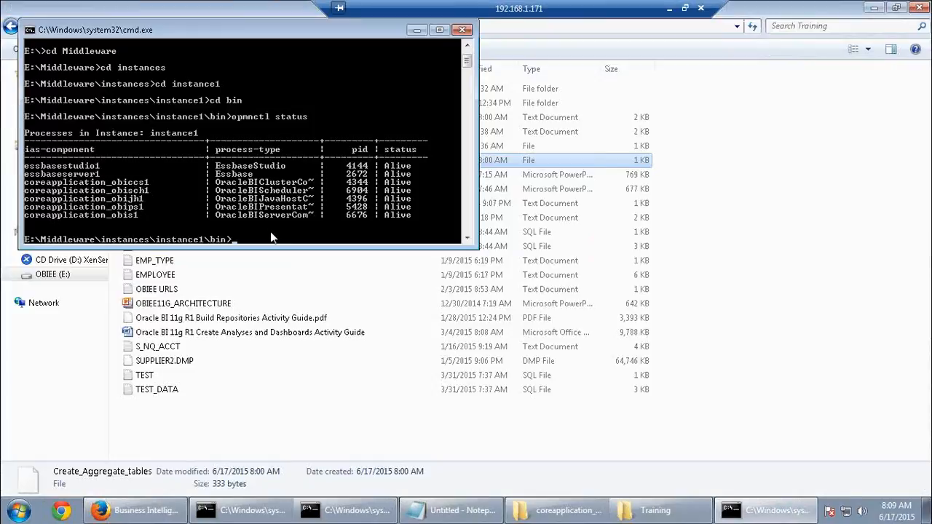
pyautogui.write('cd..')
pyautogui.press('Return')
pyautogui.write('cd b')
pyautogui.press('Tab')
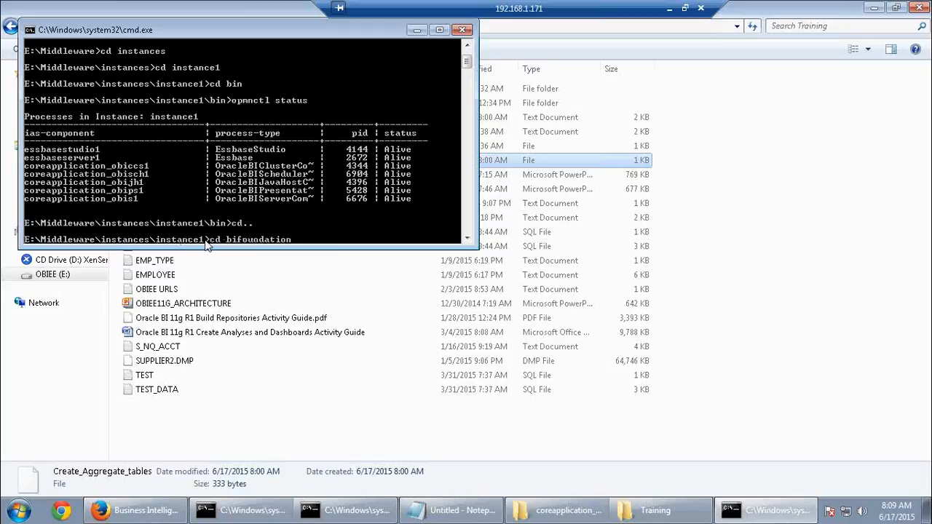
pyautogui.press('Return')
# Go into OracleBIApplication\coreapplication\setup and maximise the console window
pyautogui.write('cd')
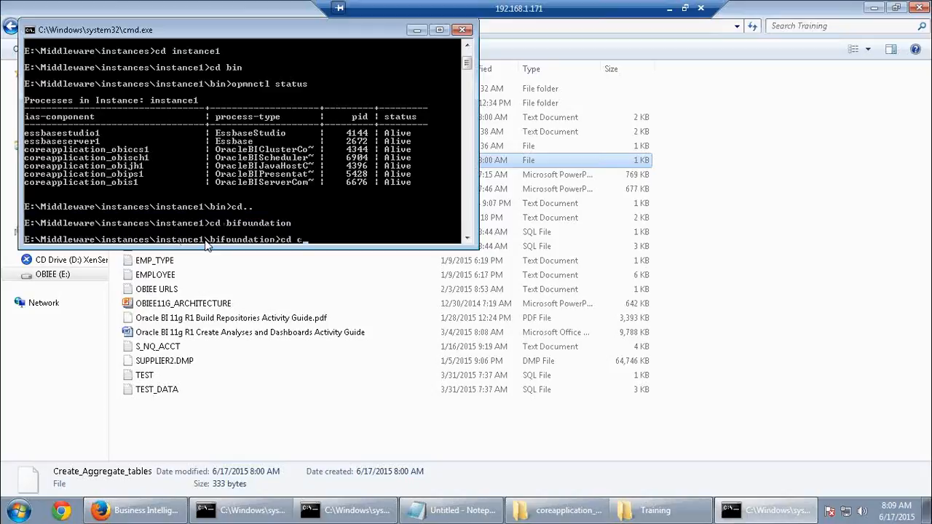
pyautogui.write(' c')
pyautogui.press('BackSpace')
pyautogui.hotkey('alt', 'Tab')
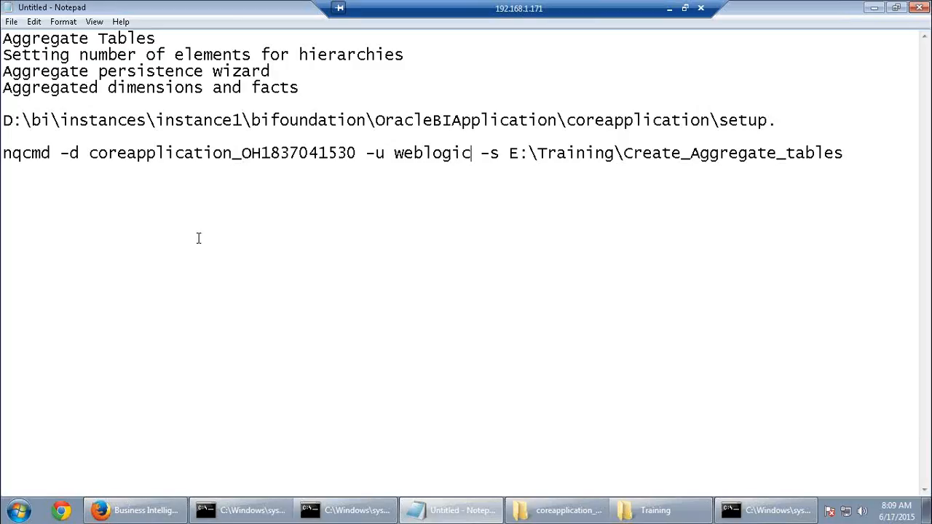
pyautogui.hotkey('alt', 'Tab')
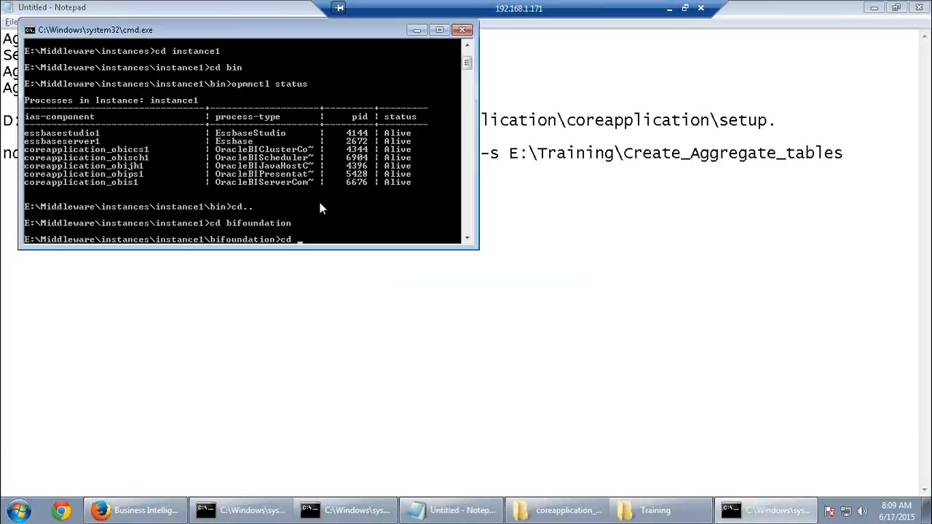
pyautogui.write('O')
pyautogui.press('Tab')
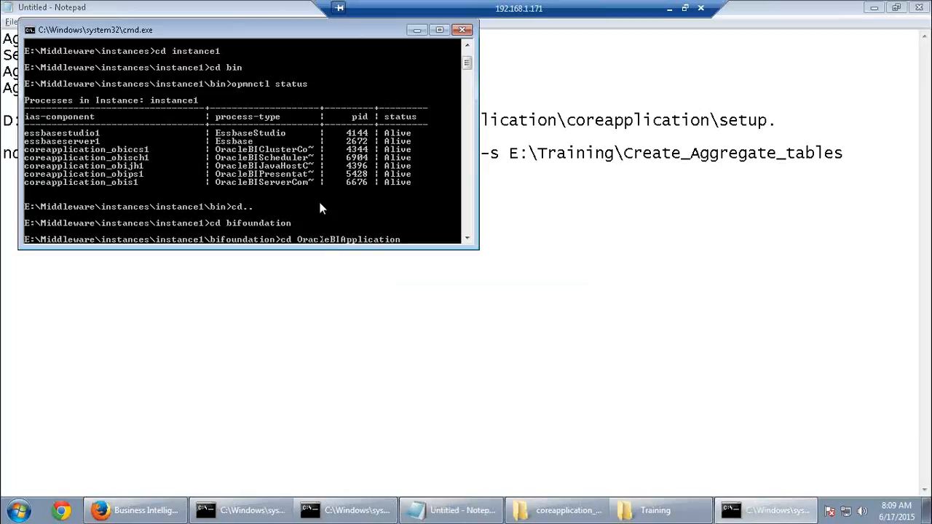
pyautogui.press('Return')
pyautogui.write('CD')
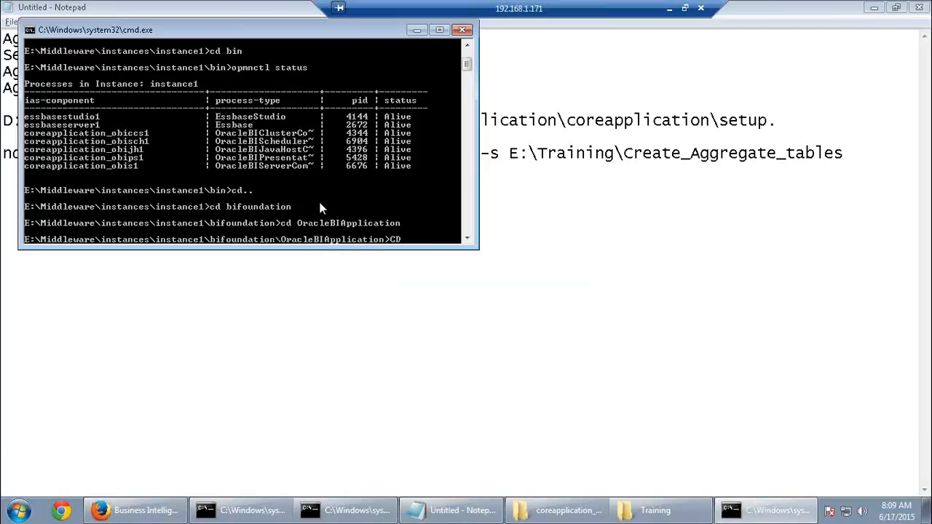
pyautogui.write(' c')
pyautogui.press('Tab')
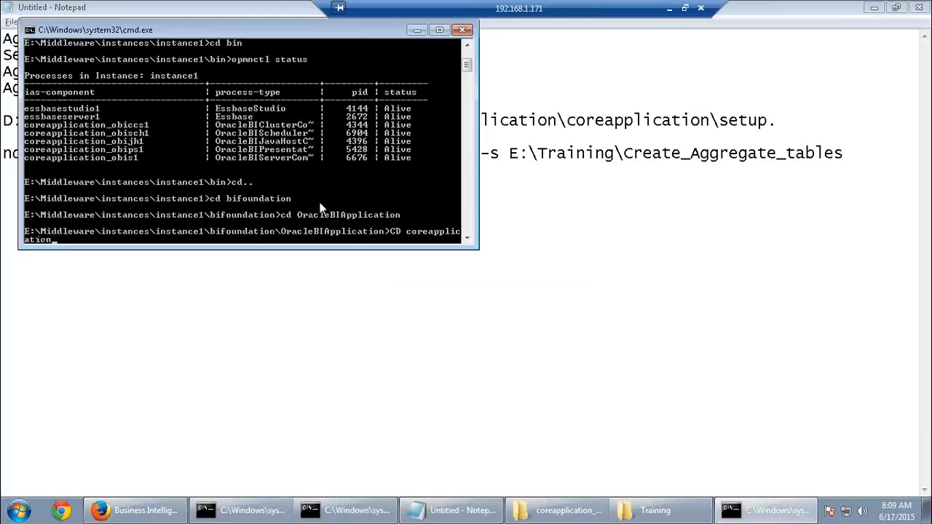
pyautogui.press('Return')
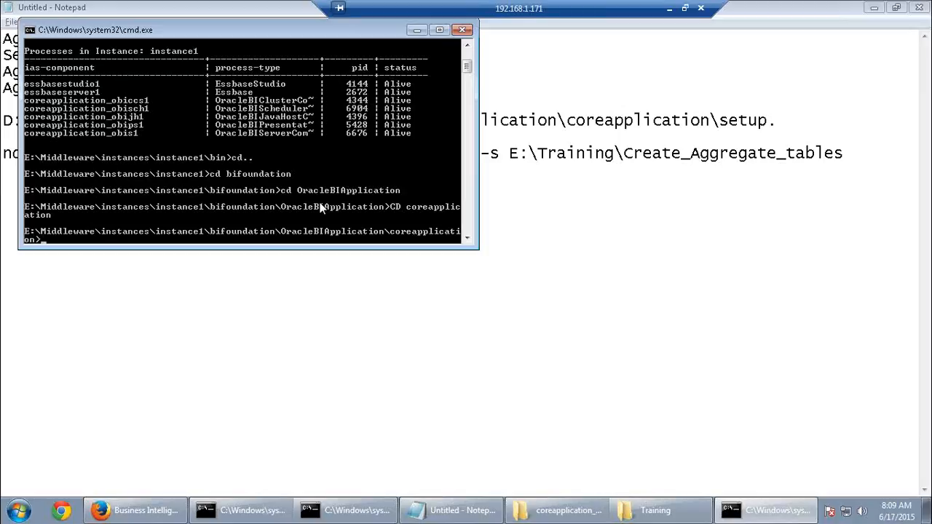
pyautogui.write('CD setup')
pyautogui.press('Return')
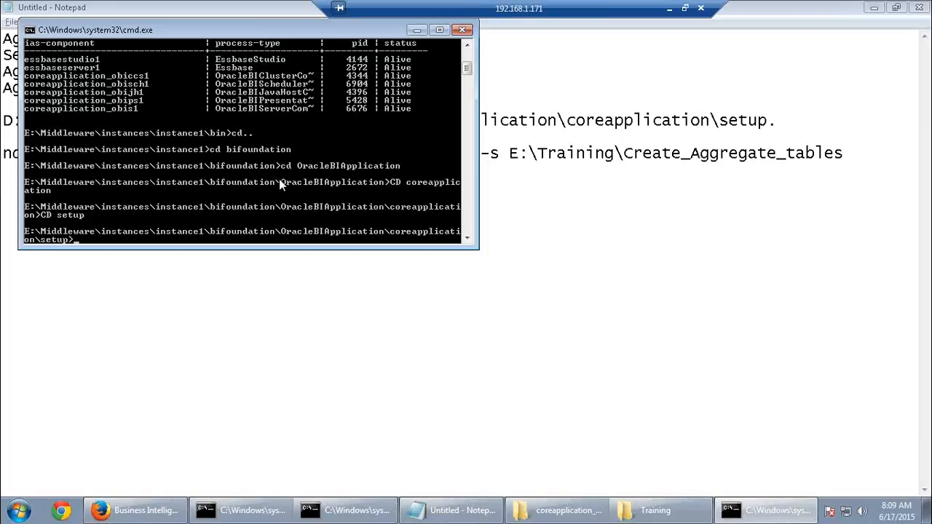
pyautogui.click(439, 29)
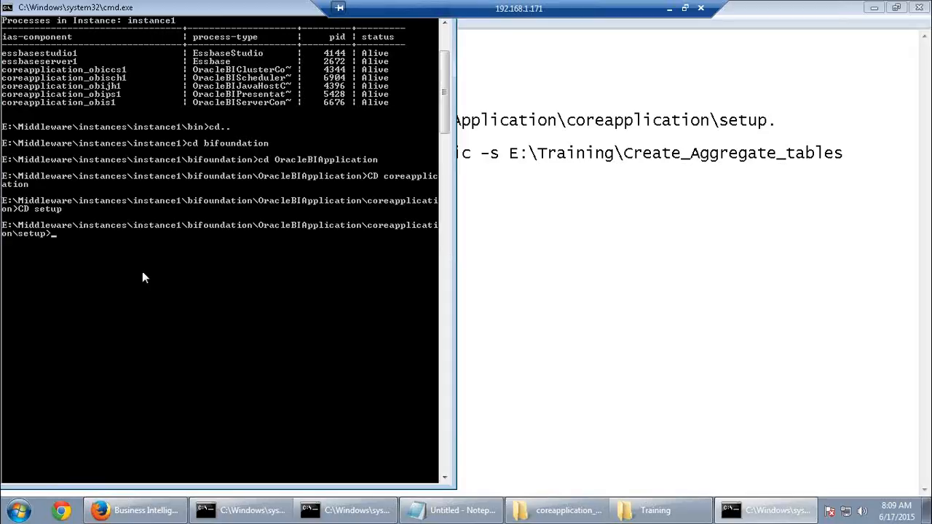
# Run bi-init, enlarge the new initialised console, and type nqcmd
pyautogui.write('bi-init')
pyautogui.press('Return')
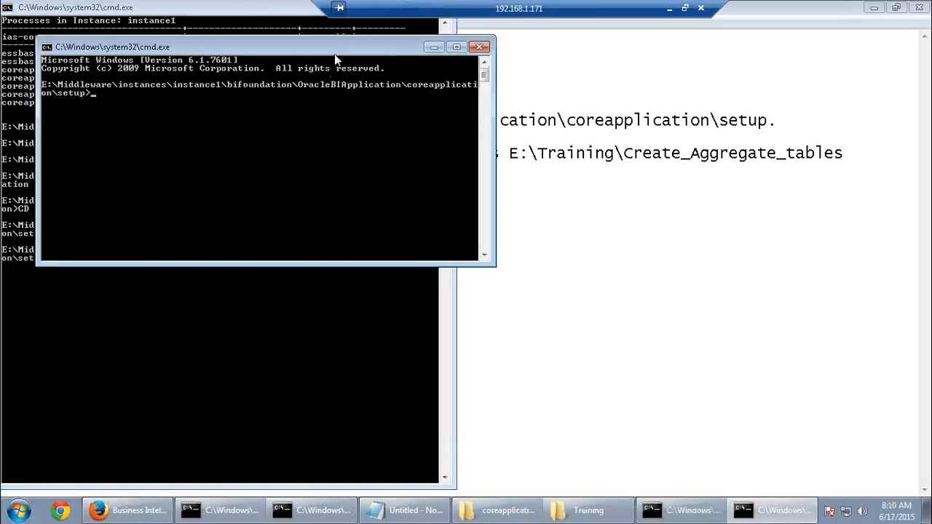
pyautogui.moveTo(337, 48); pyautogui.dragTo(333, 97)
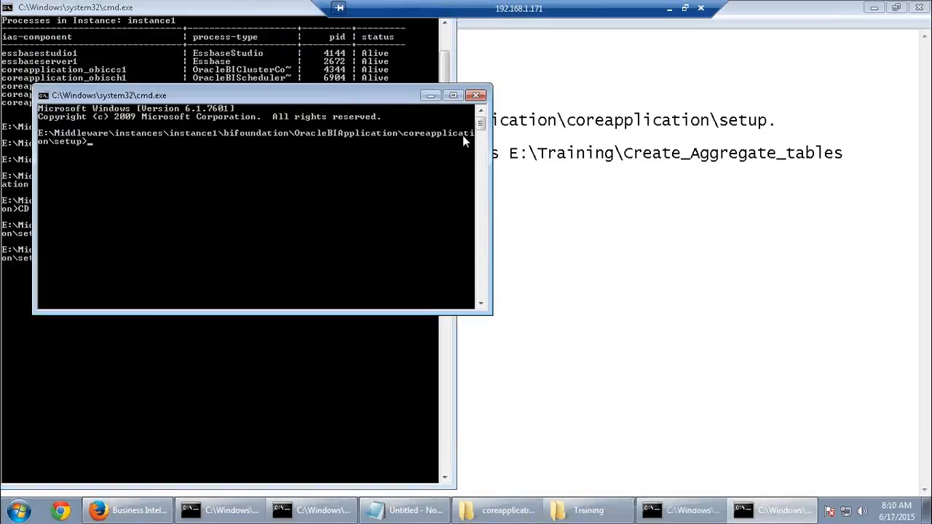
pyautogui.click(453, 96)
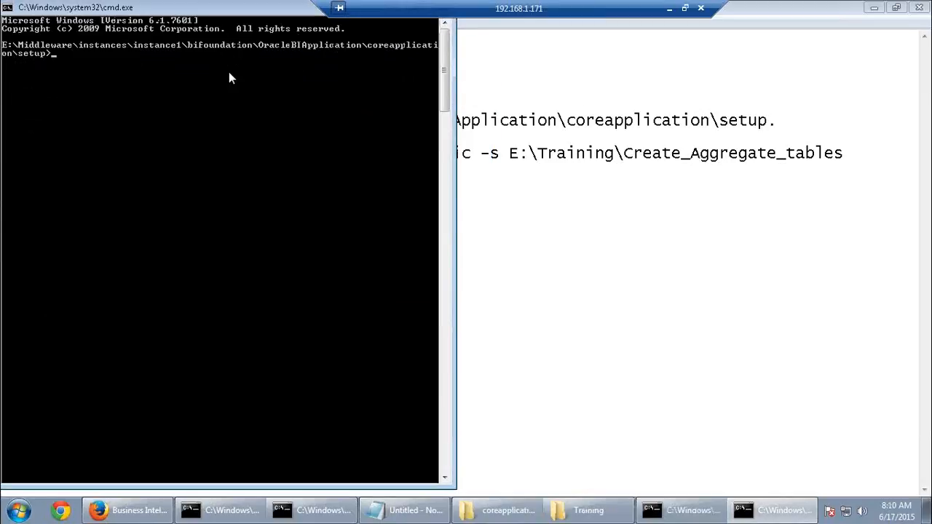
pyautogui.write('nqcmd')
# Select the nqcmd arguments from -d onward in the Notepad notes
pyautogui.click(510, 224)
pyautogui.moveTo(61, 153); pyautogui.dragTo(846, 155)
pyautogui.click(397, 155)
pyautogui.click(473, 156)
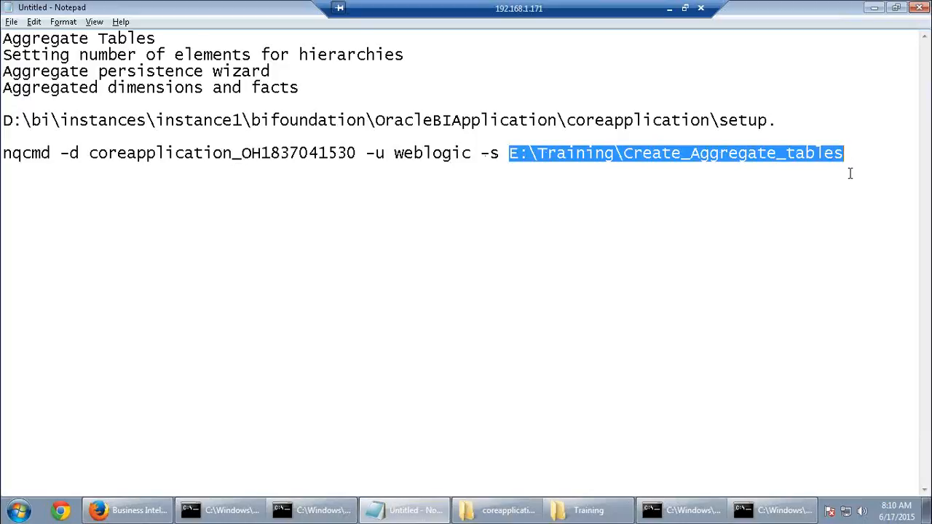
# Paste the nqcmd arguments after nqcmd in the console, run it, and enter the password
pyautogui.click(850, 173)
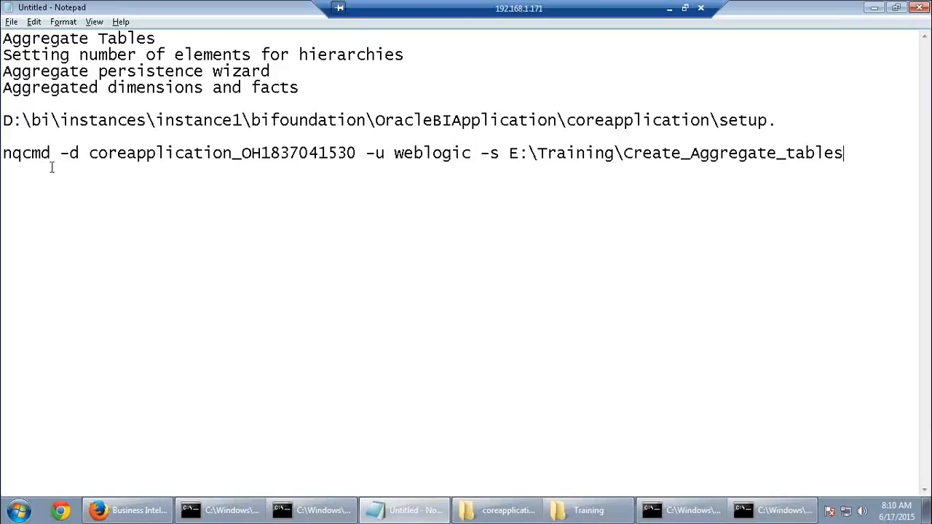
pyautogui.moveTo(60, 154); pyautogui.dragTo(844, 154)
pyautogui.hotkey('ctrl', 'c')
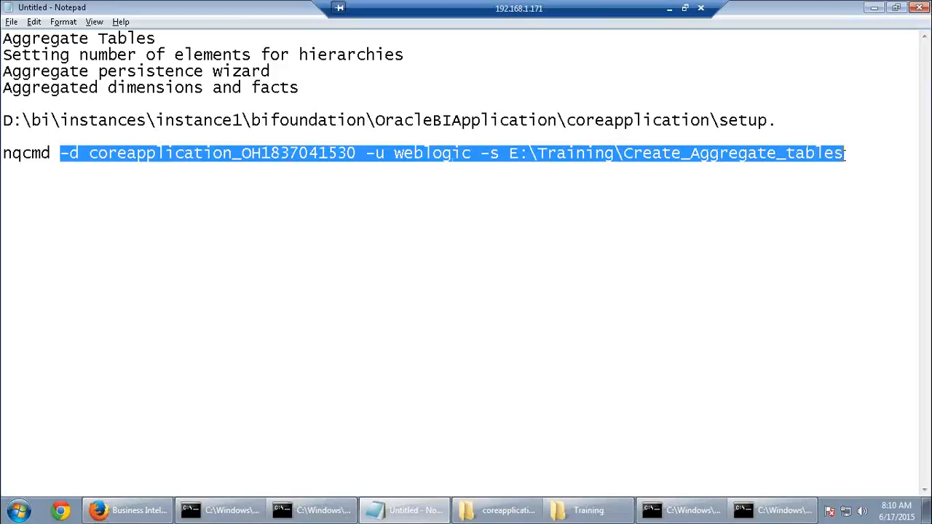
pyautogui.click(772, 510)
pyautogui.rightClick(64, 180)
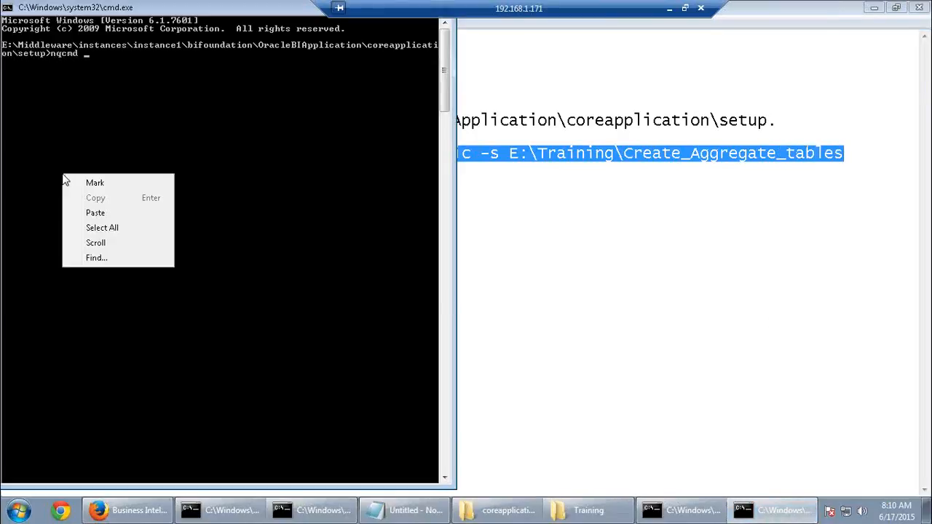
pyautogui.click(98, 212)
pyautogui.press('Return')
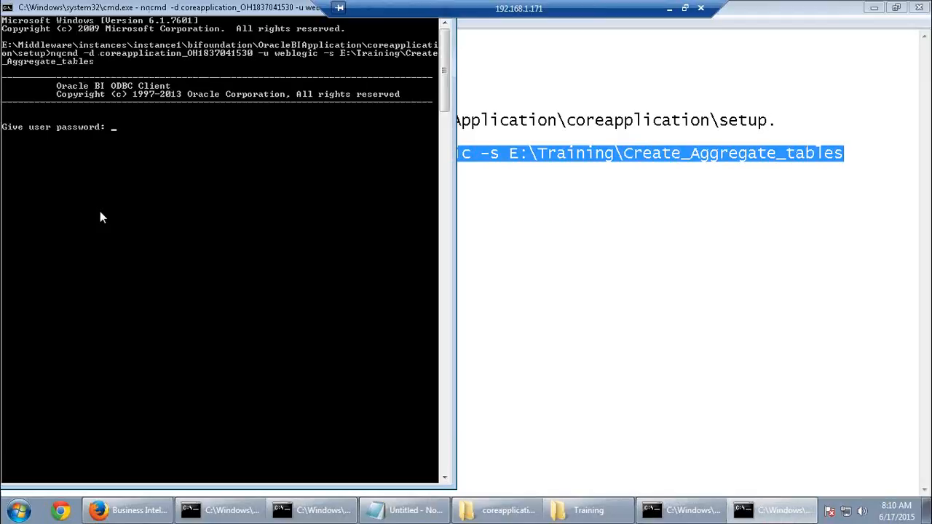
pyautogui.write('w')
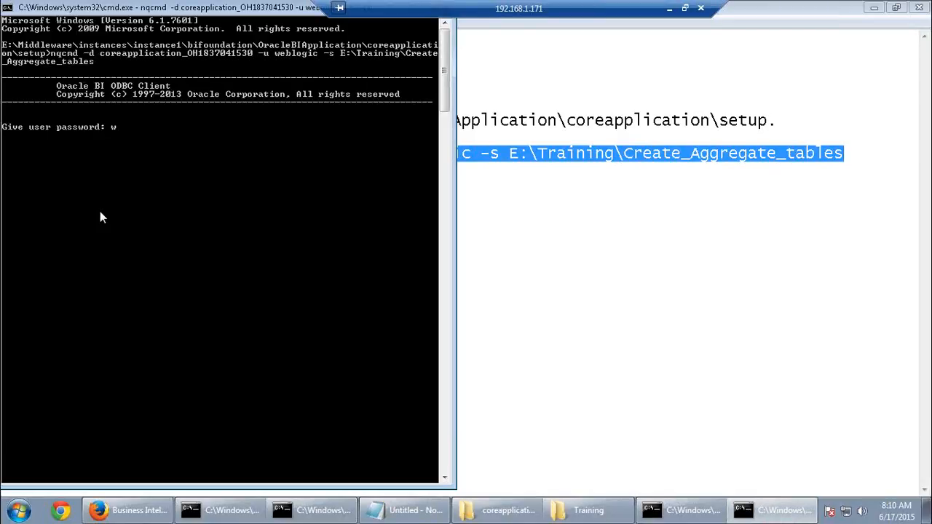
pyautogui.write('elcome1')
pyautogui.press('Return')
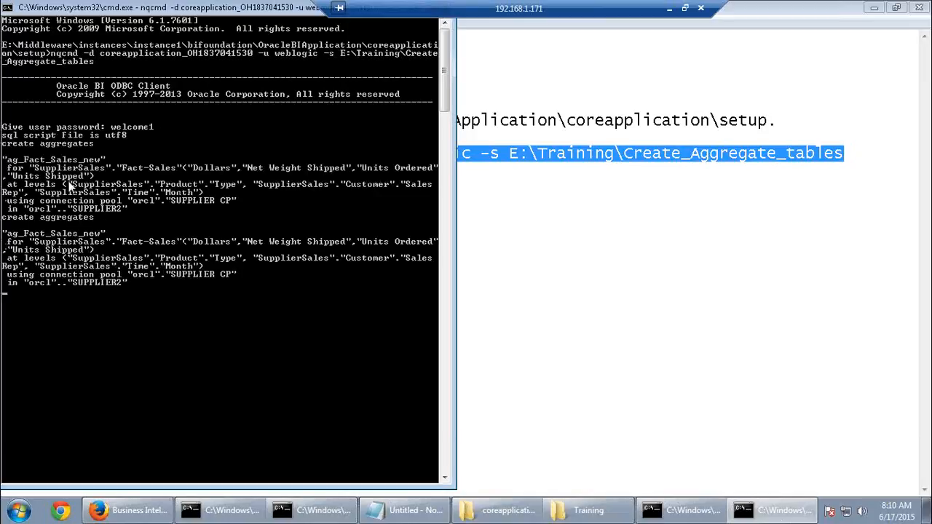
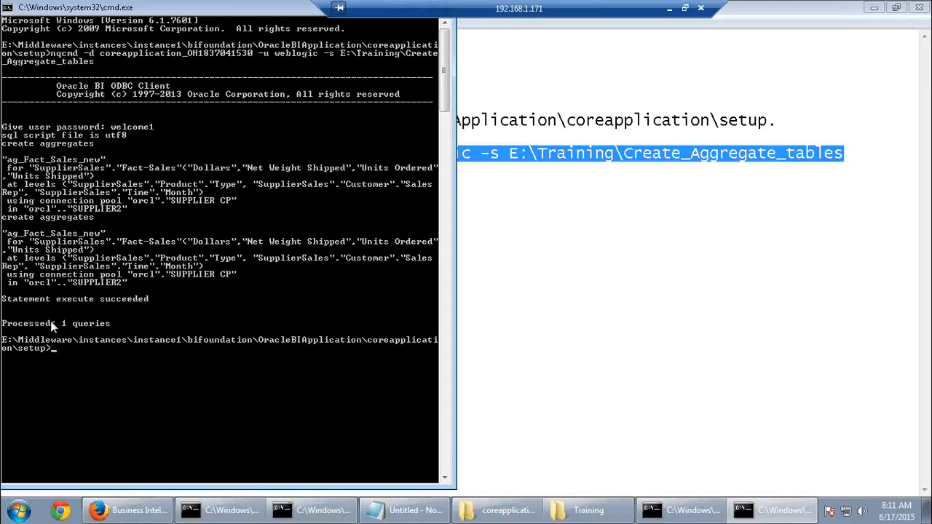
# Shrink and minimize the finished nqcmd Command Prompt window, then show the desktop
pyautogui.moveTo(199, 10); pyautogui.dragTo(195, 78)
pyautogui.click(392, 77)
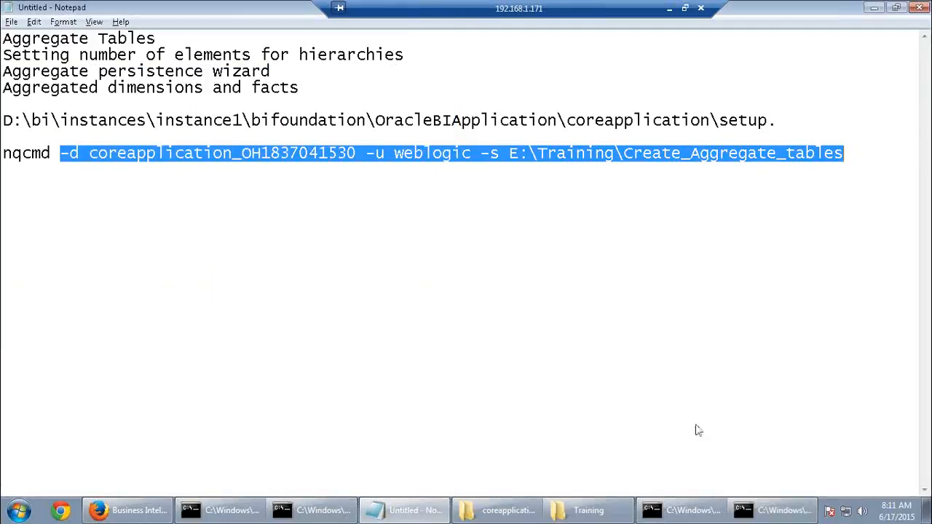
pyautogui.click(926, 510)
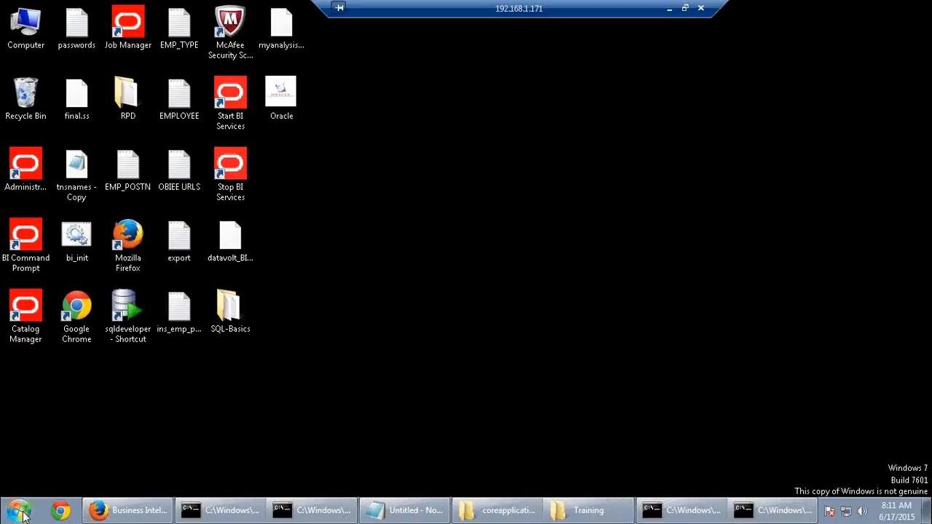
# Launch BI Administration maximized and try opening the repository online, dismissing the logon failure
pyautogui.click(19, 512)
pyautogui.click(51, 293)
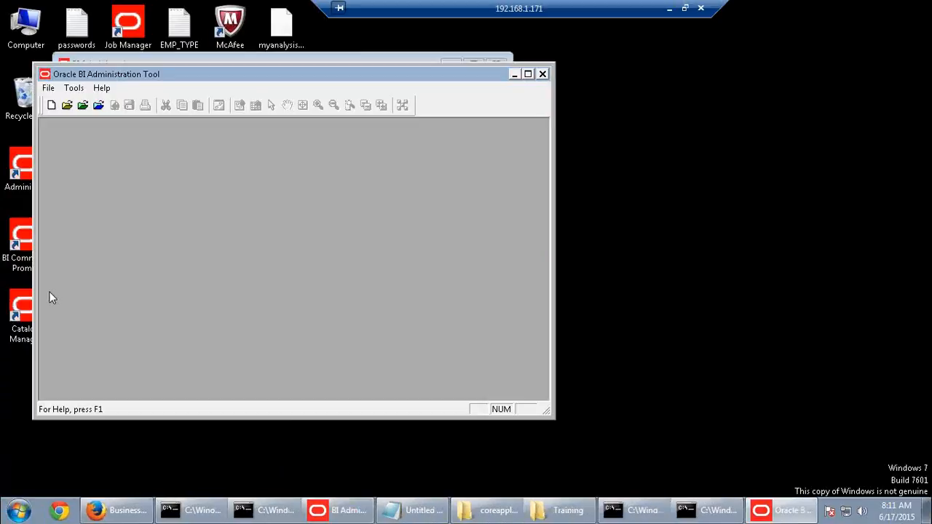
pyautogui.doubleClick(275, 74)
pyautogui.click(61, 40)
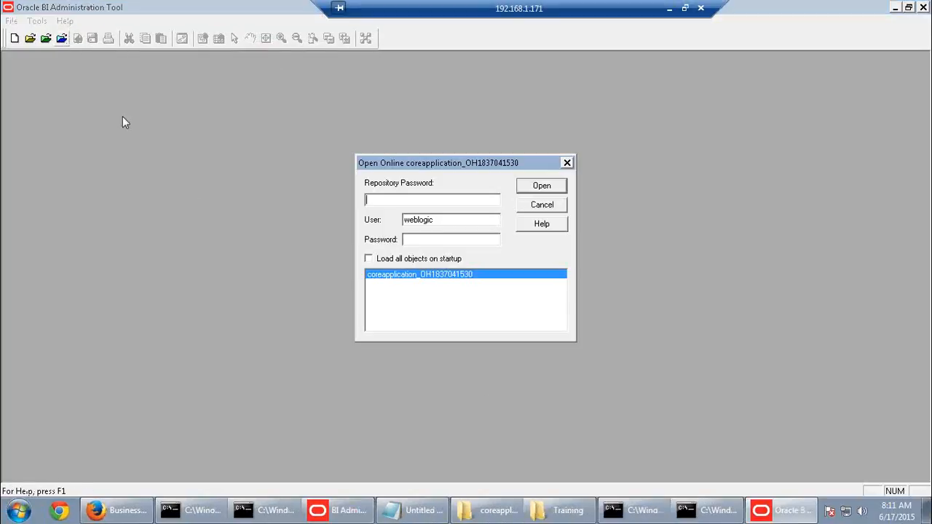
pyautogui.write('••')
pyautogui.press('Tab')
pyautogui.press('Tab')
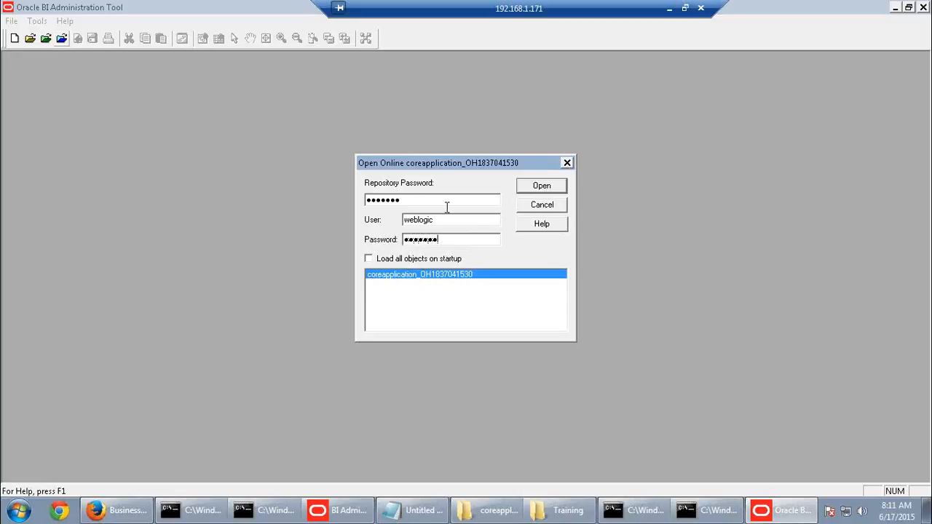
pyautogui.click(540, 186)
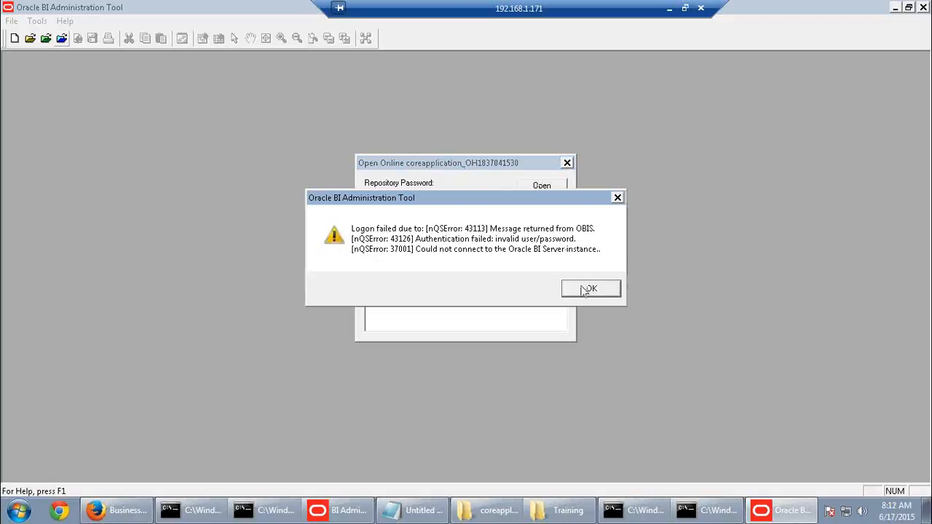
pyautogui.click(585, 291)
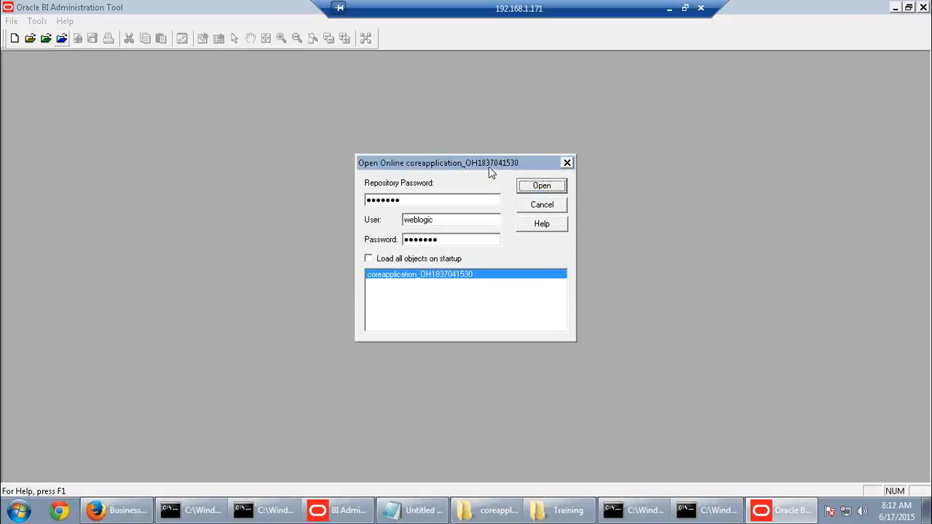
# Check the server instance name in the notes, retype both passwords, and open the repository online
pyautogui.click(413, 510)
pyautogui.click(281, 172)
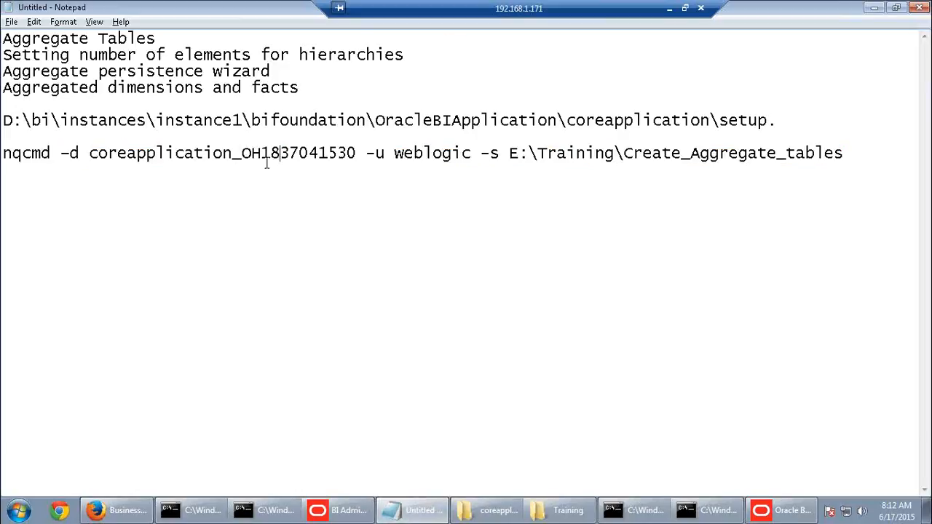
pyautogui.moveTo(251, 153); pyautogui.dragTo(357, 152)
pyautogui.click(757, 510)
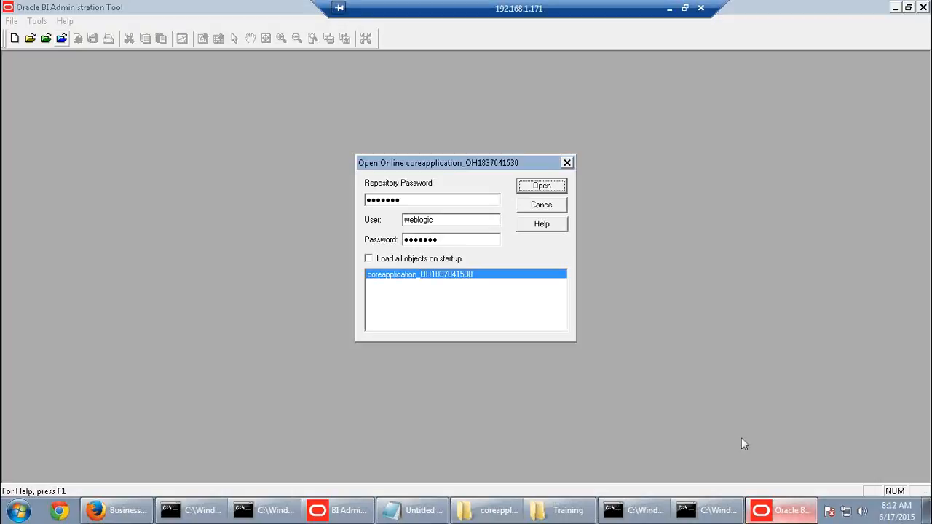
pyautogui.moveTo(415, 201); pyautogui.dragTo(270, 201)
pyautogui.write('••')
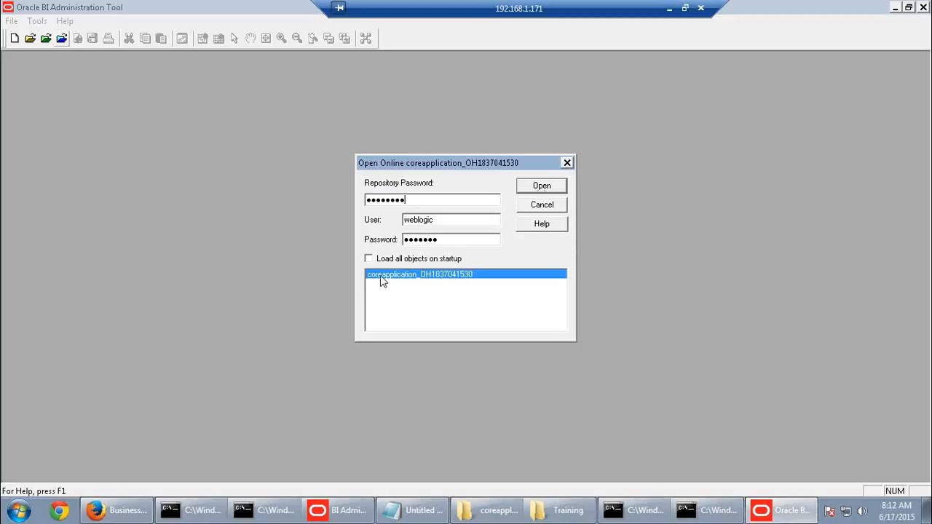
pyautogui.moveTo(453, 243); pyautogui.dragTo(327, 239)
pyautogui.write('••')
pyautogui.click(539, 187)
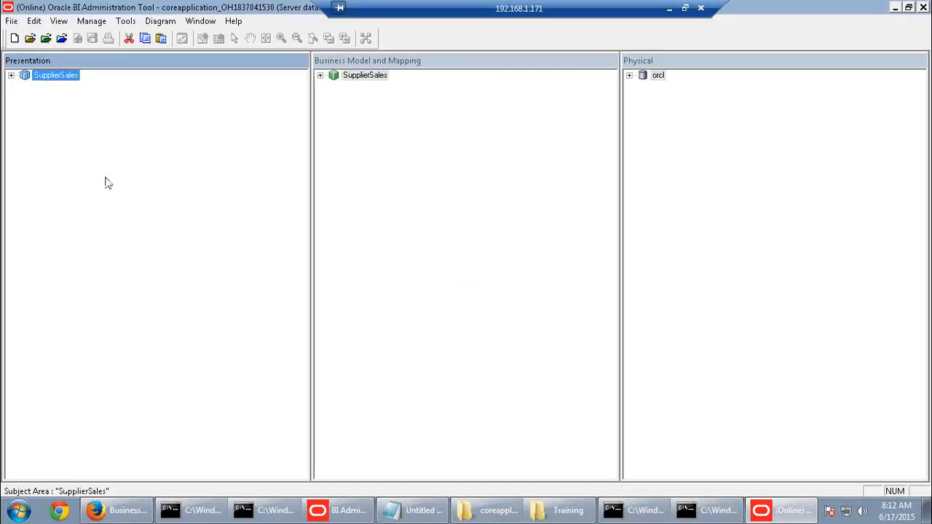
# Expand orcl > SUPPLIER2 and review ag_Fact_Sales_new and the SA_Month, SA_Sales_R, SA_Type aggregate tables
pyautogui.click(629, 76)
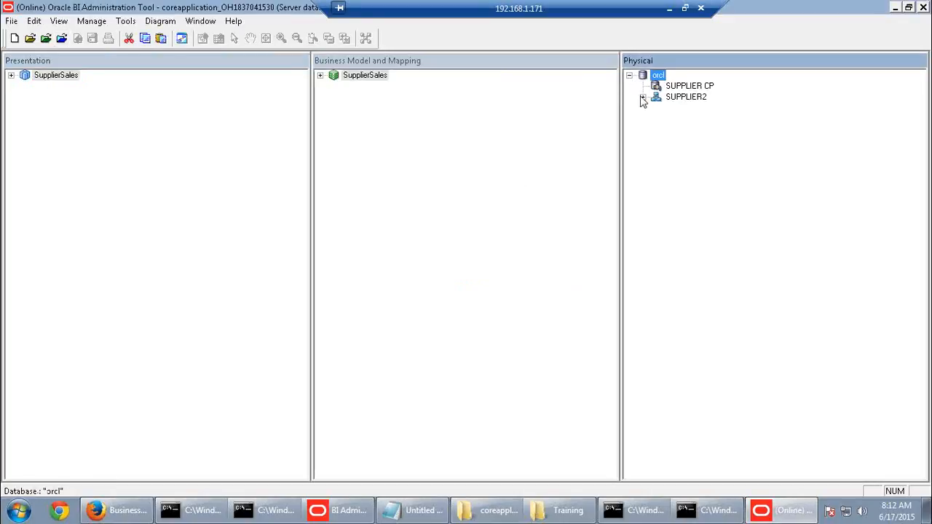
pyautogui.click(643, 98)
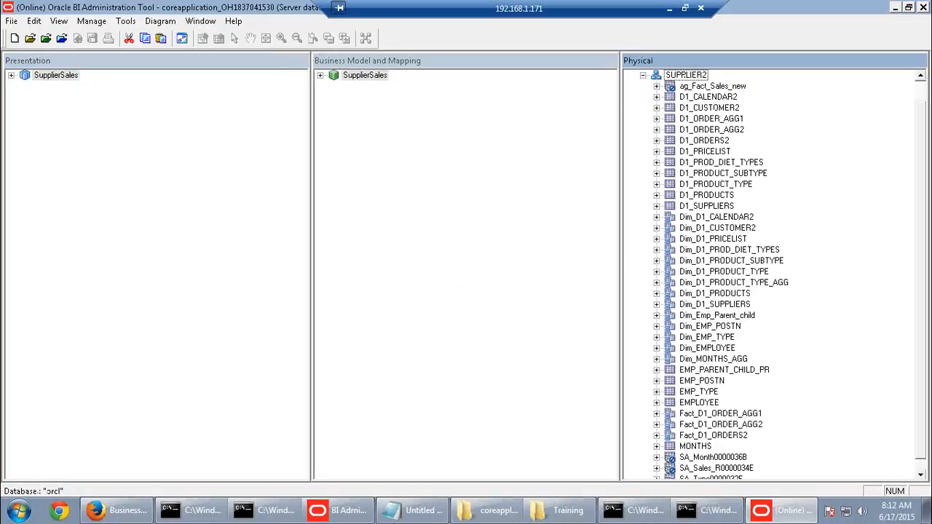
pyautogui.click(728, 86)
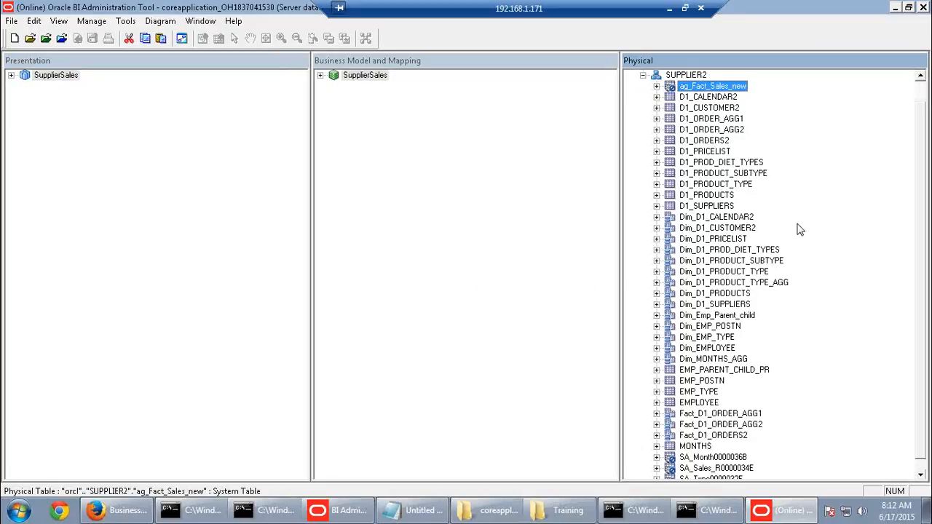
pyautogui.scroll(-1, 798, 227)
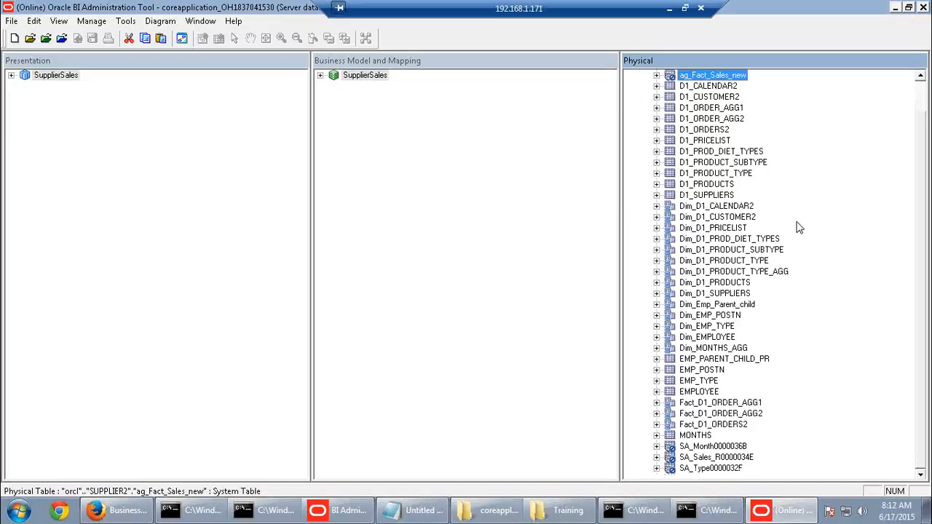
pyautogui.click(713, 448)
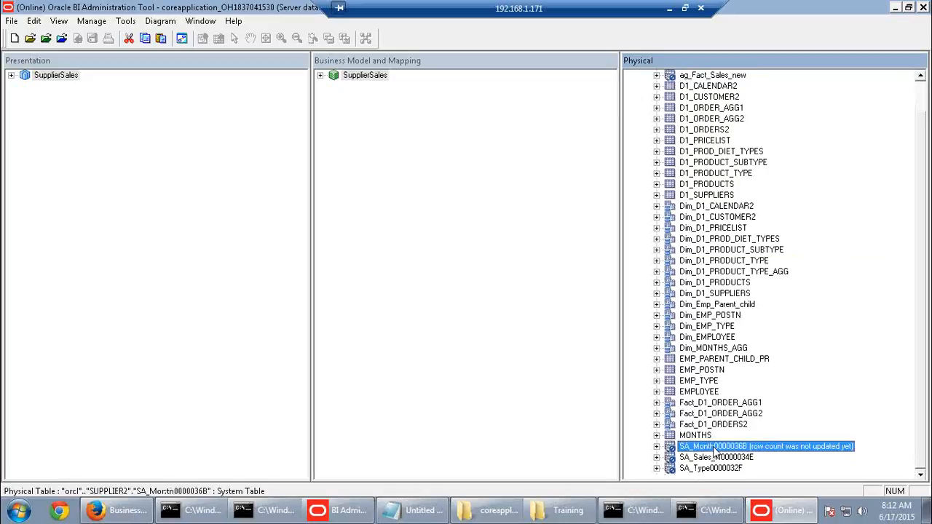
pyautogui.click(717, 457)
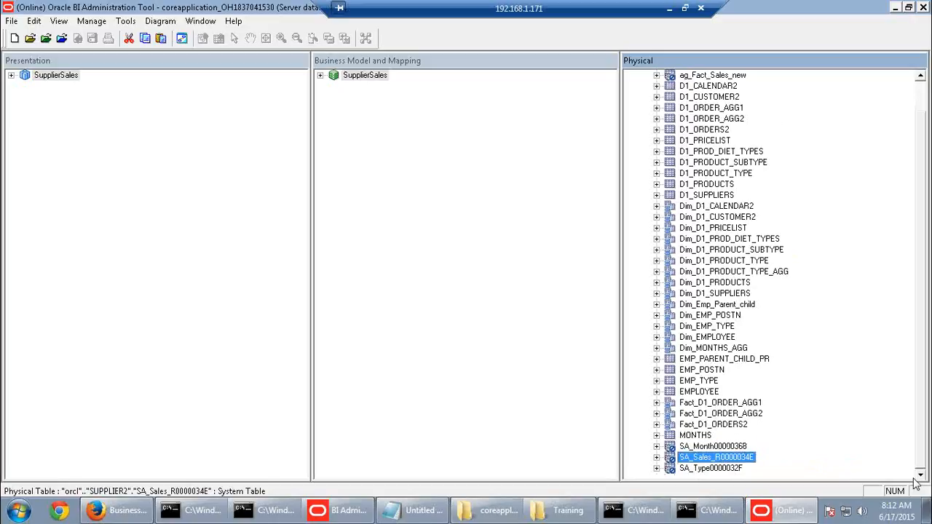
pyautogui.click(711, 468)
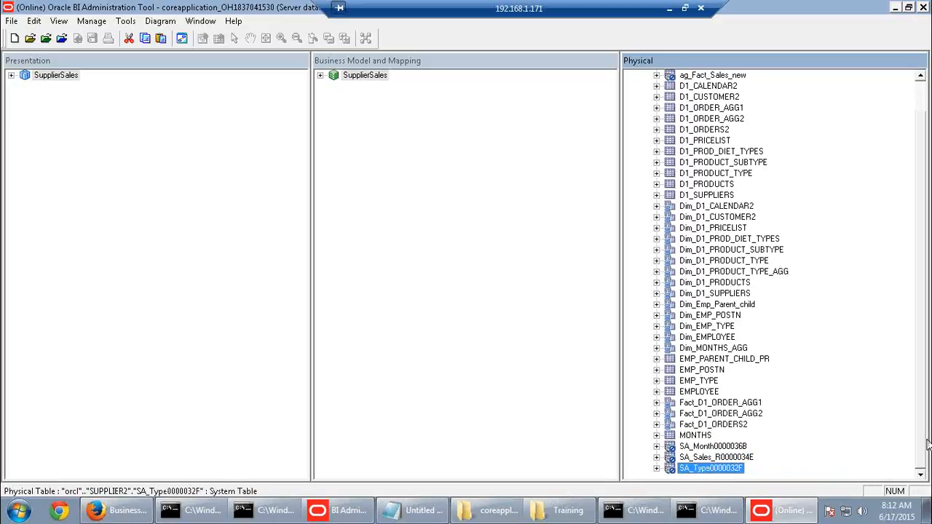
pyautogui.scroll(3, 927, 445)
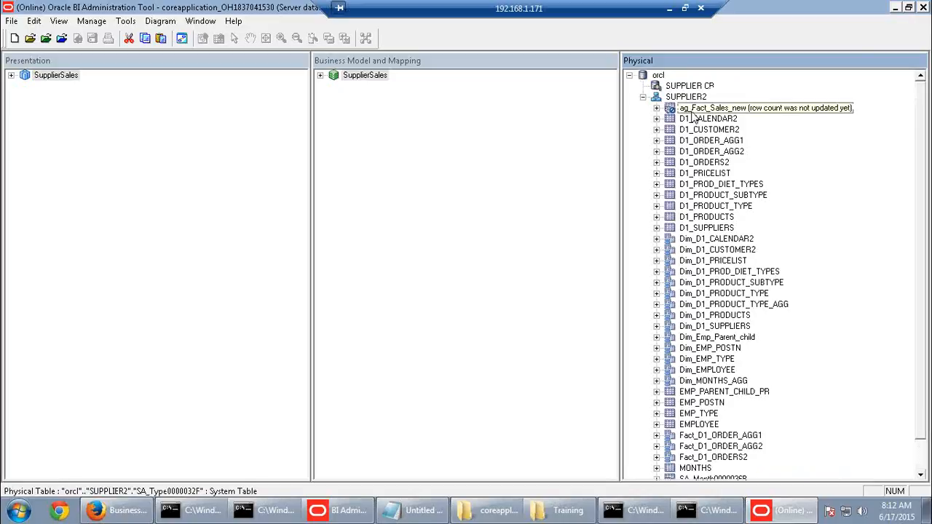
# Update the row count of ag_Fact_Sales_new, checking it out so the update applies
pyautogui.click(693, 111)
pyautogui.rightClick(693, 111)
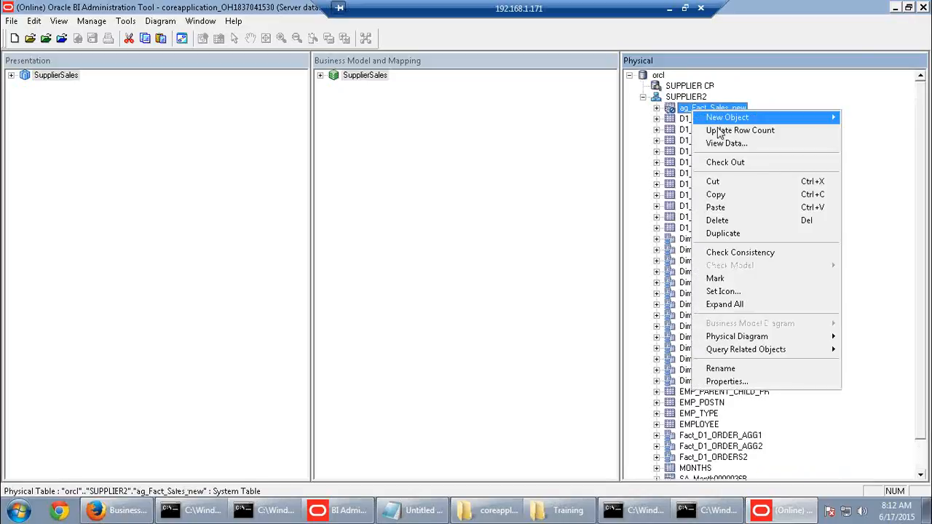
pyautogui.click(718, 131)
pyautogui.click(513, 371)
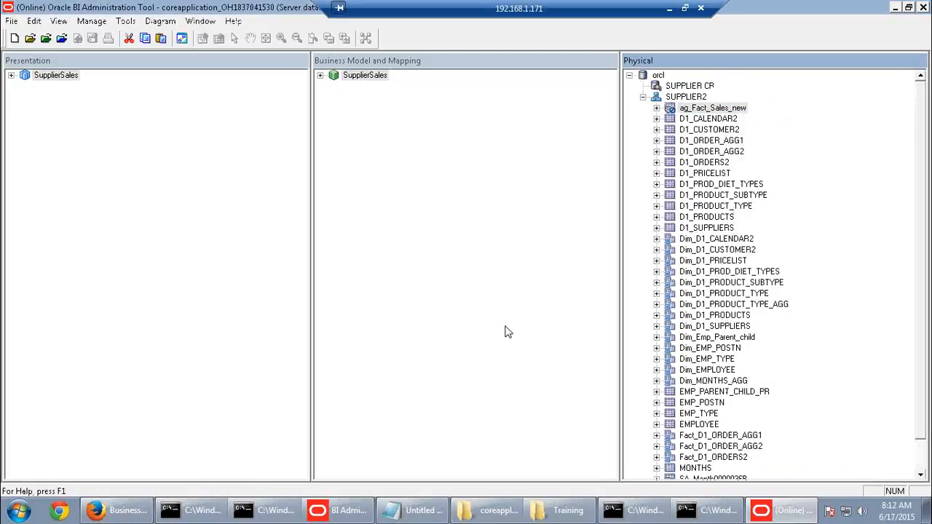
pyautogui.moveTo(735, 109)
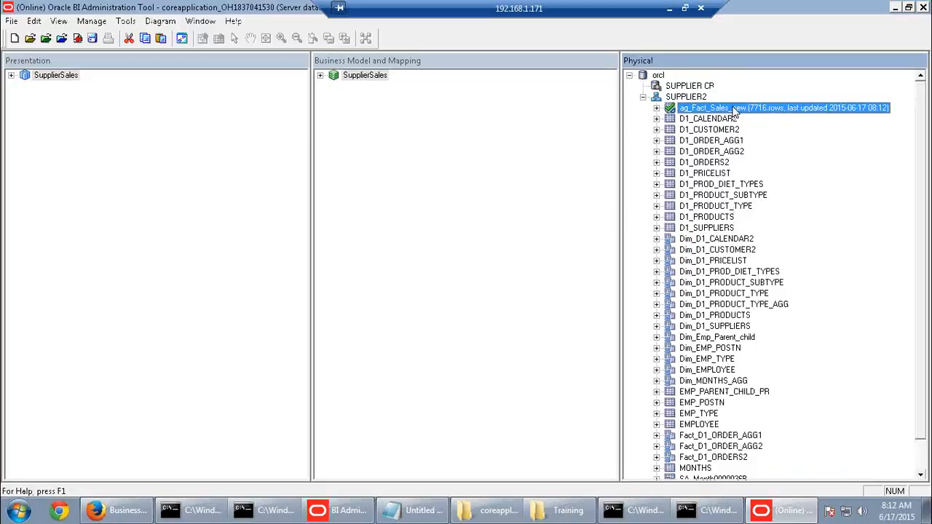
# Inspect the ag_Fact_Sales_new source of Fact-Sales and the SA_Month0000036B source of Dim-Time
pyautogui.click(321, 76)
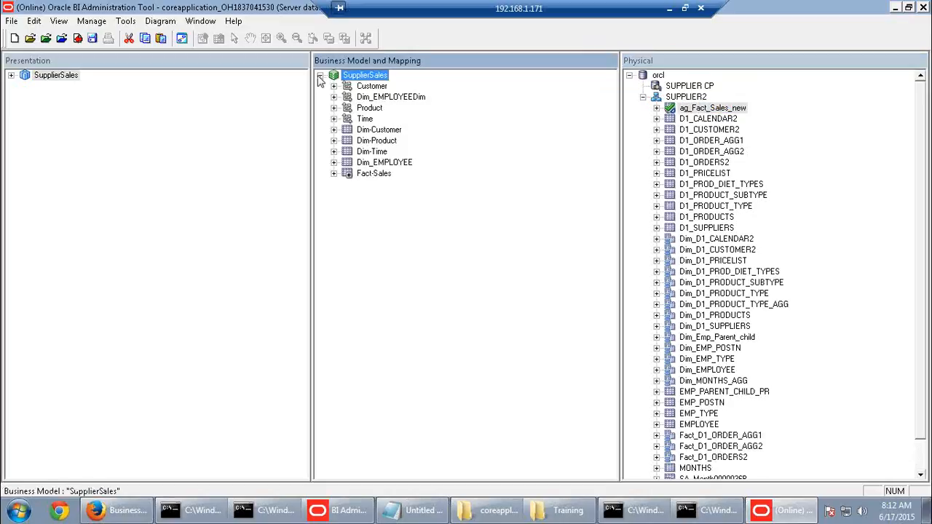
pyautogui.click(333, 173)
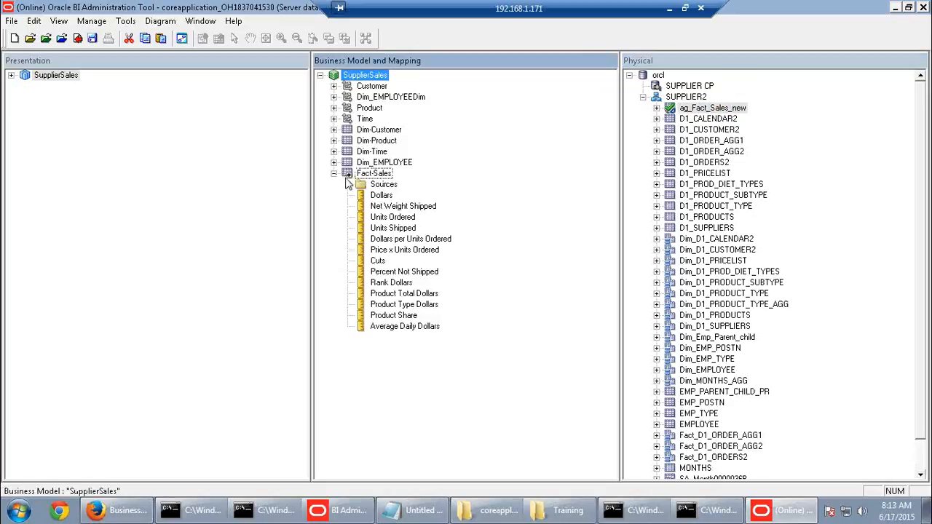
pyautogui.click(347, 184)
pyautogui.click(433, 228)
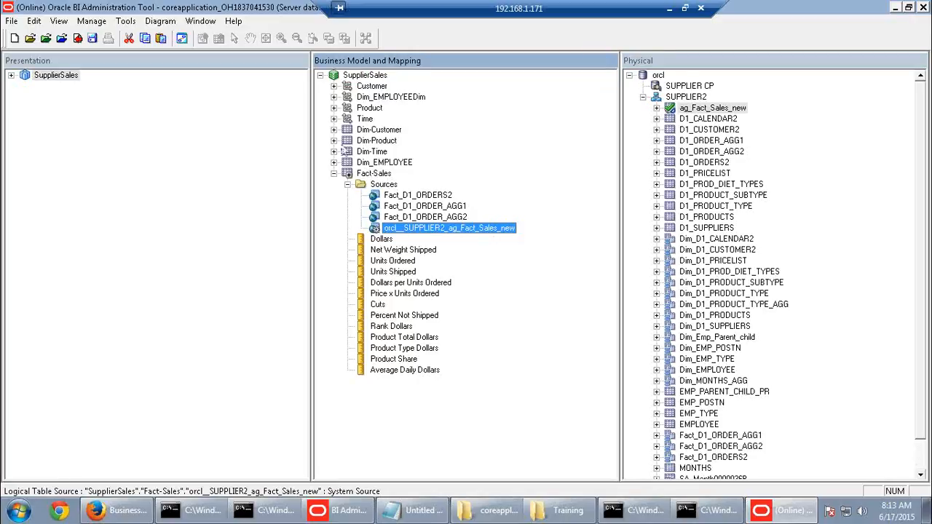
pyautogui.click(334, 153)
pyautogui.click(348, 163)
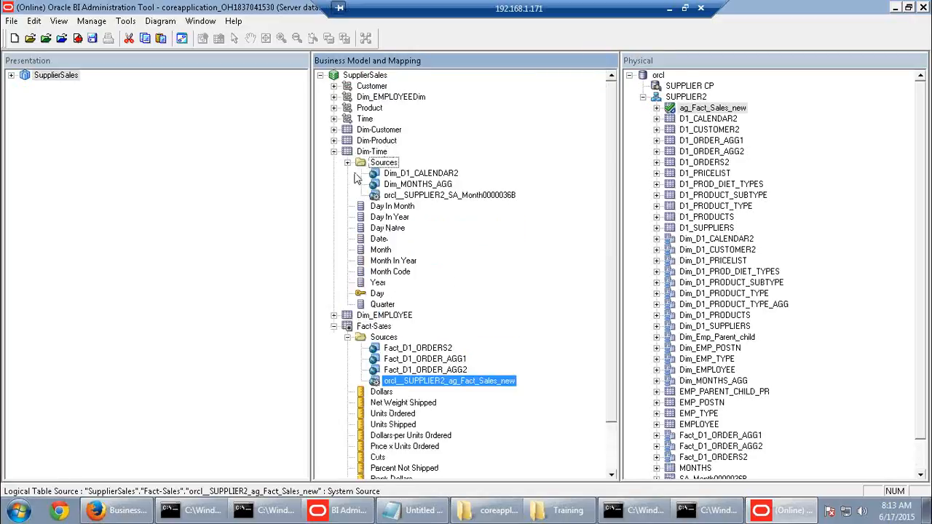
pyautogui.click(444, 197)
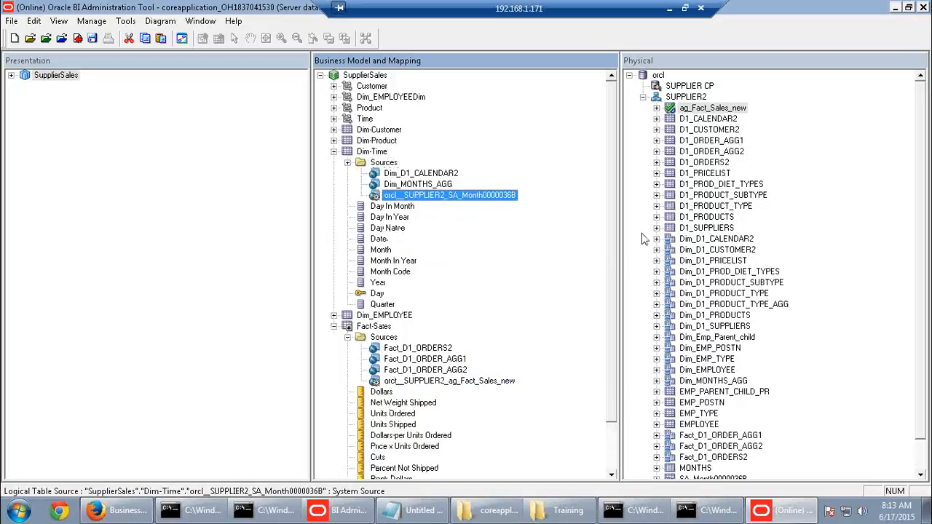
# Inspect Dim-Customer's SA_Sales_R0000034E and Dim-Product's SA_Type0000032F sources, leaving Dim-Product expanded
pyautogui.click(334, 129)
pyautogui.click(347, 140)
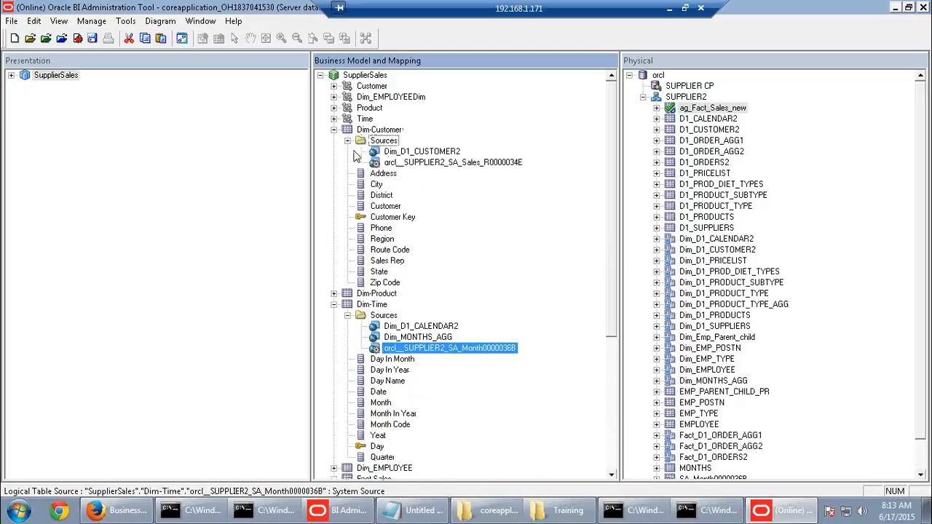
pyautogui.click(463, 163)
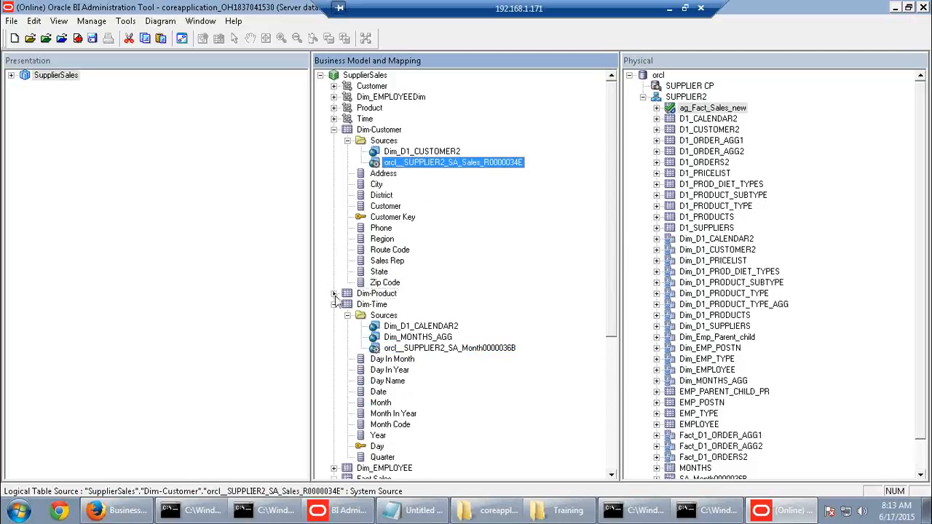
pyautogui.click(333, 293)
pyautogui.click(347, 304)
pyautogui.click(439, 348)
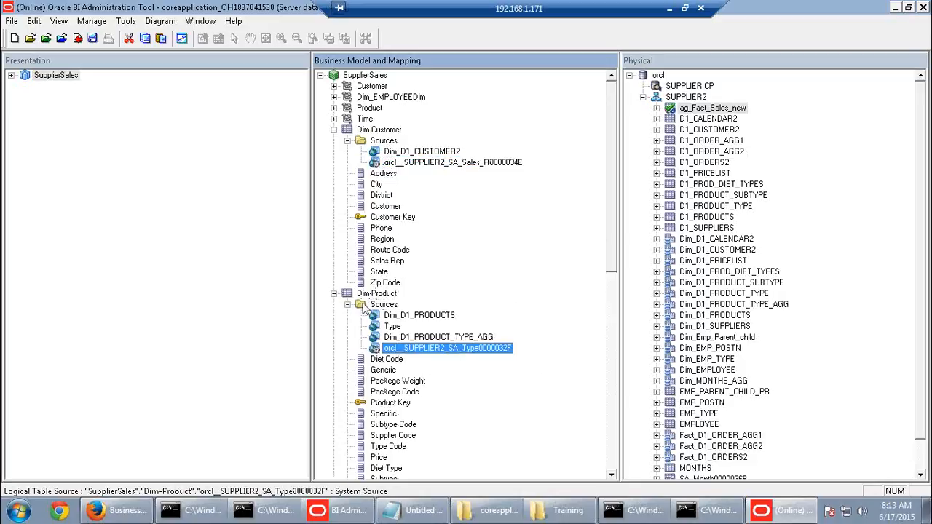
pyautogui.click(333, 294)
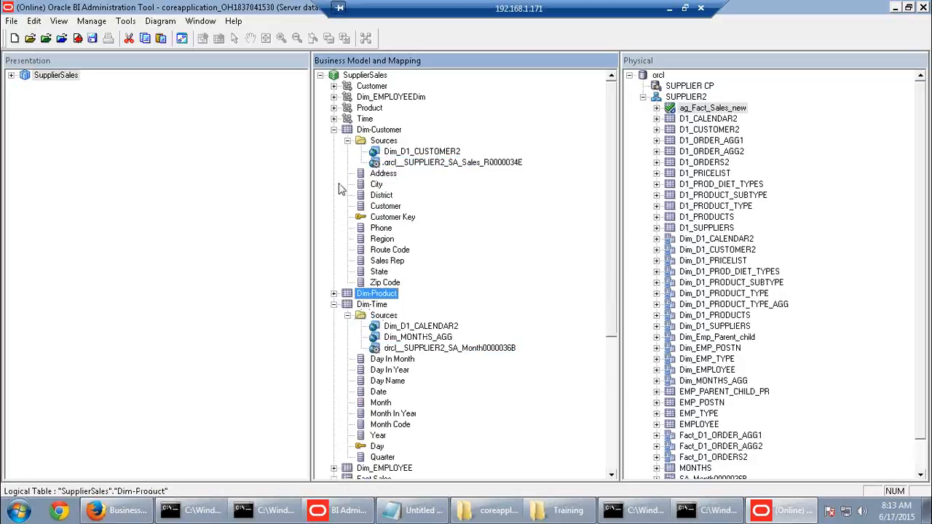
pyautogui.click(333, 293)
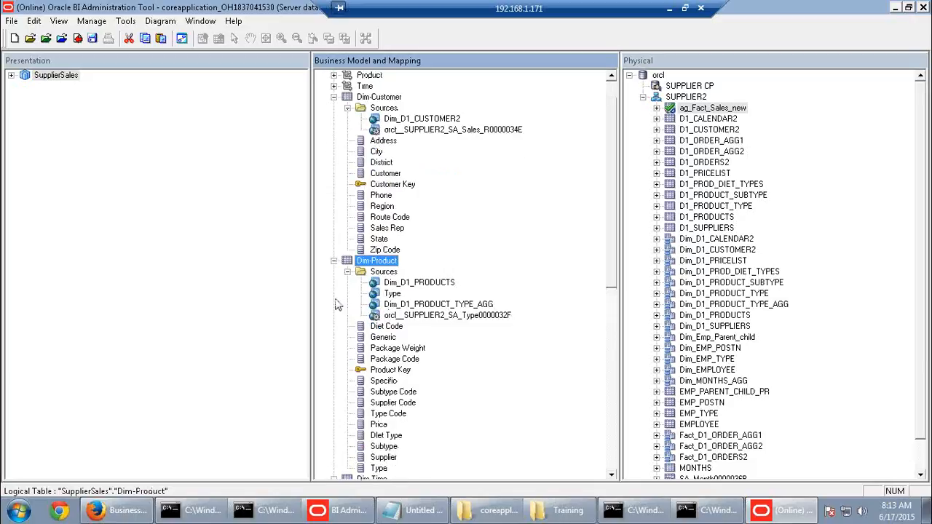
# Check out the Type column and review its SA_Type0000032F source mapping without changes
pyautogui.doubleClick(378, 468)
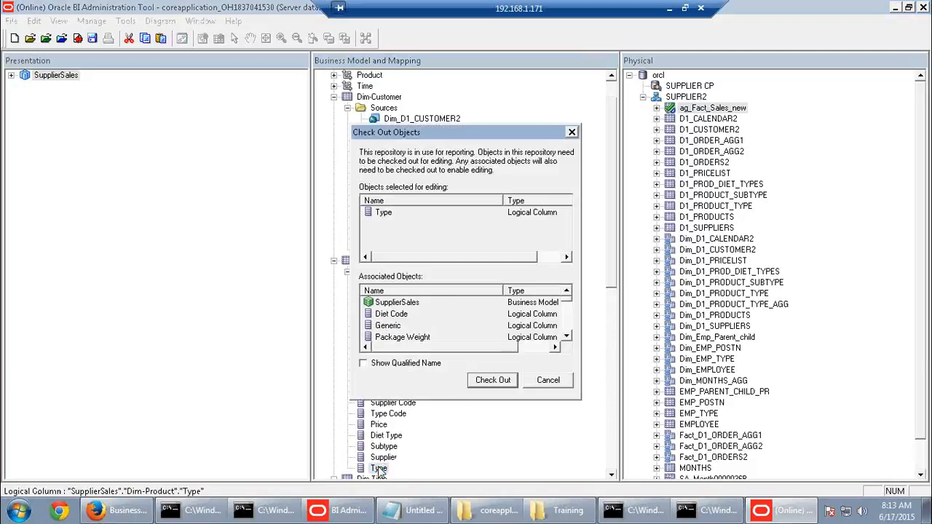
pyautogui.click(501, 385)
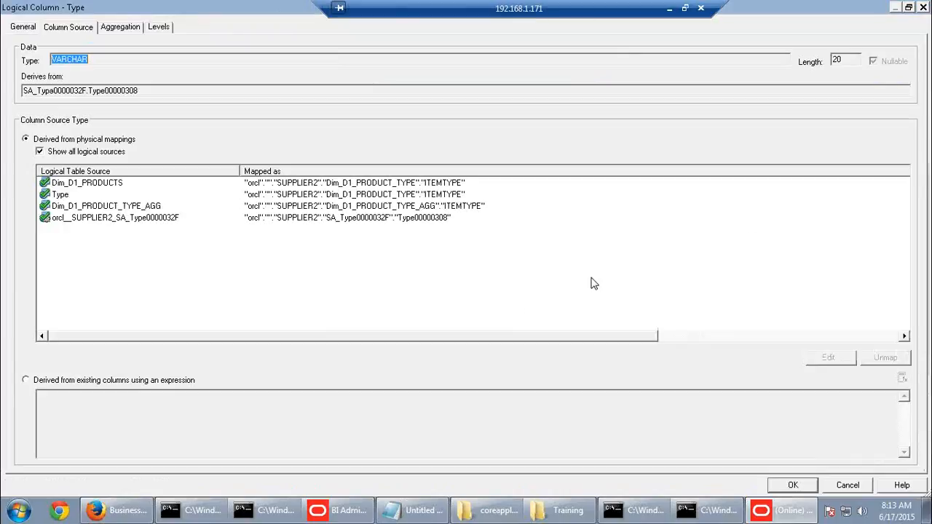
pyautogui.click(137, 220)
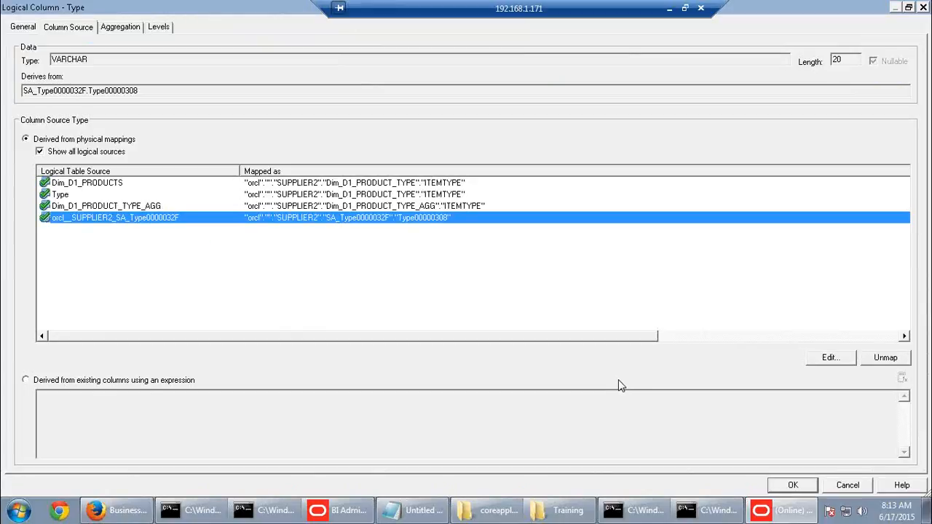
pyautogui.click(836, 487)
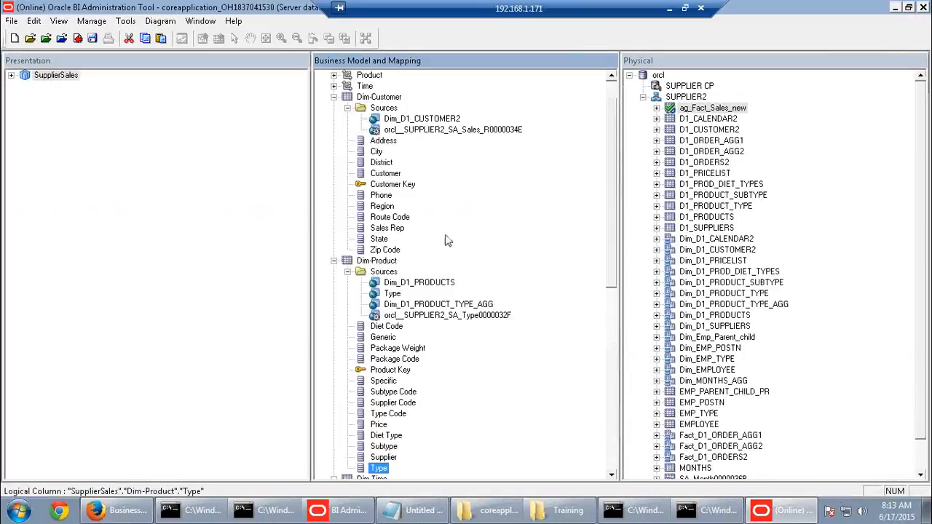
pyautogui.click(390, 415)
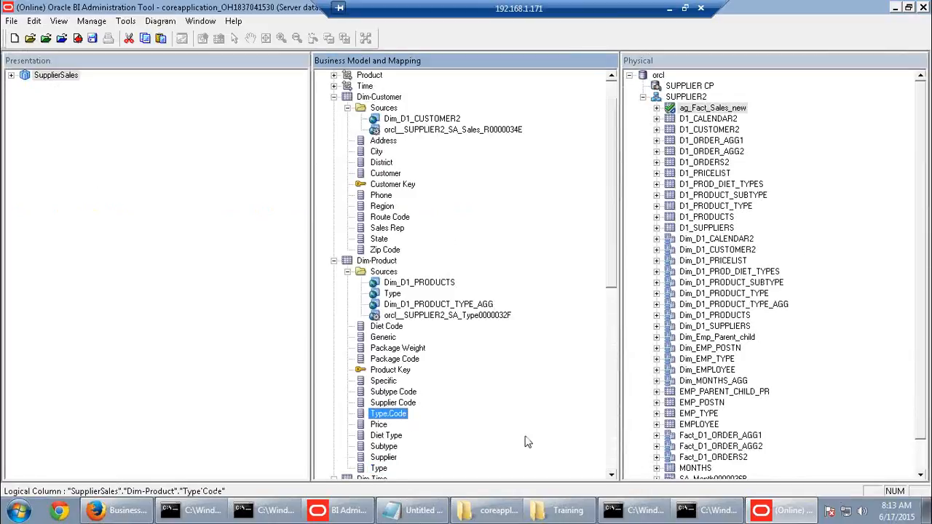
# Check out the orcl__SUPPLIER2_SA_Sales_R0000034E logical table source and close it unchanged
pyautogui.click(377, 233)
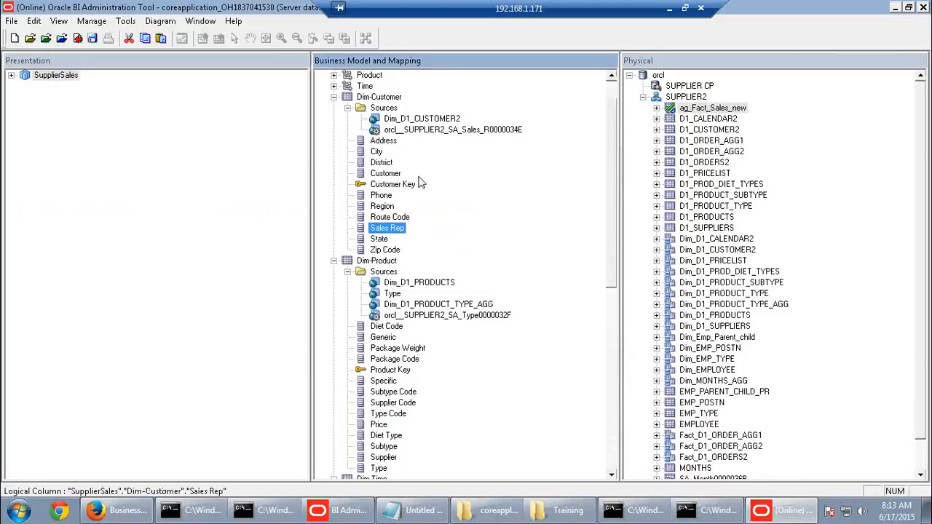
pyautogui.doubleClick(431, 130)
pyautogui.click(481, 386)
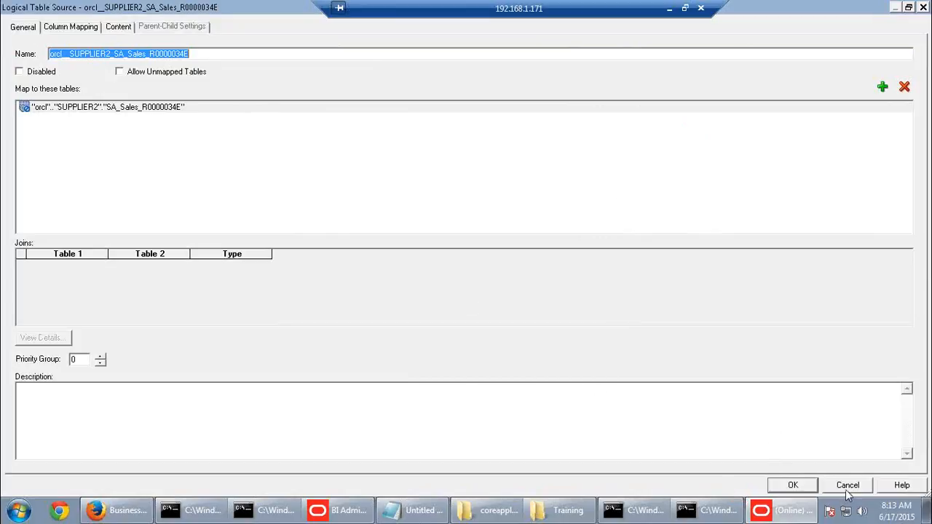
pyautogui.click(792, 485)
# Review Sales Rep's Dim_D1_CUSTOMER2 and SA_Sales_R0000034E source mappings, then reopen the SA_Sales source
pyautogui.click(388, 228)
pyautogui.doubleClick(388, 228)
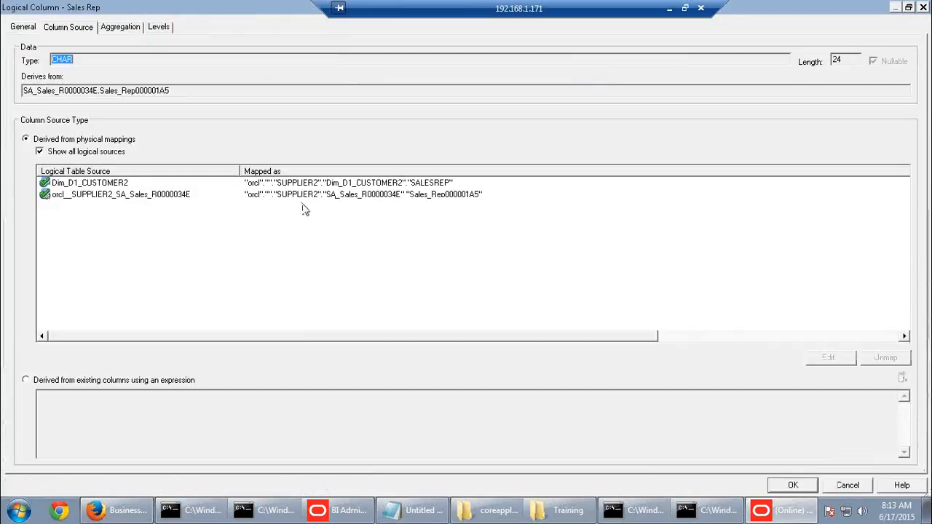
pyautogui.click(93, 182)
pyautogui.click(155, 196)
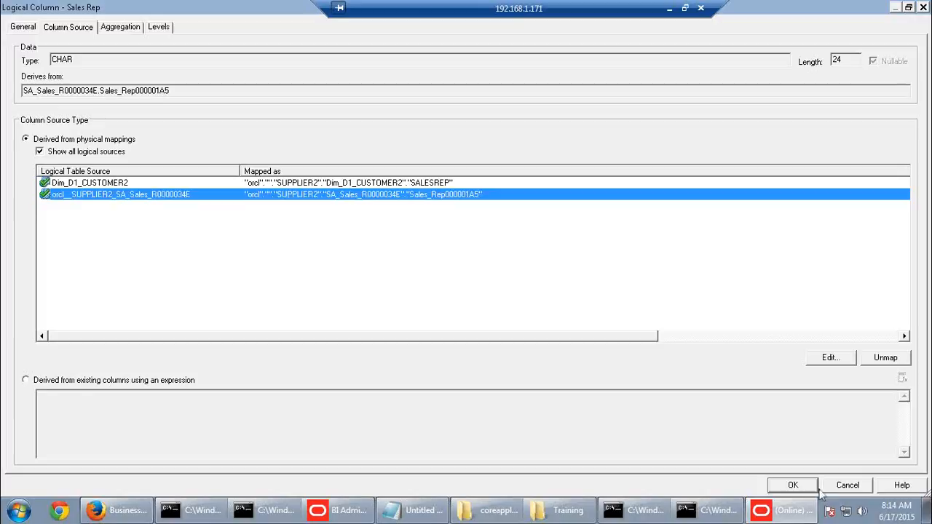
pyautogui.click(846, 485)
pyautogui.doubleClick(400, 129)
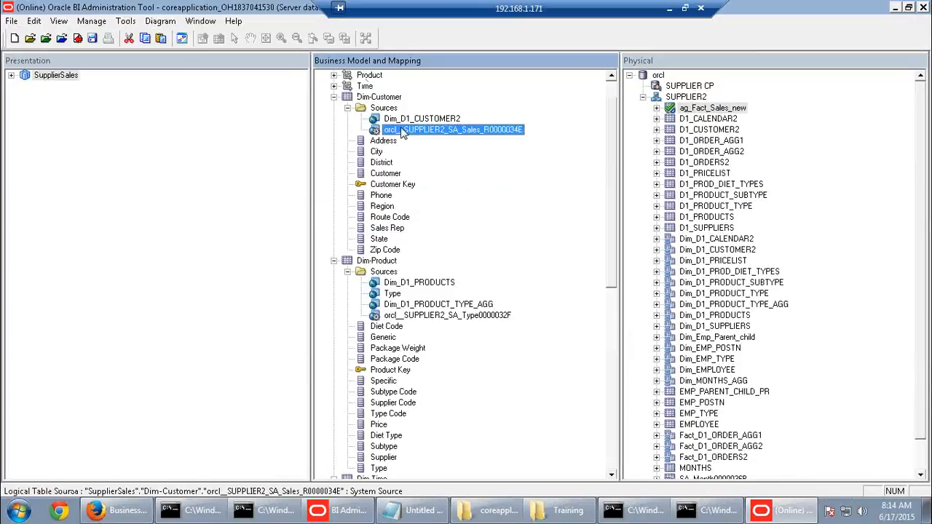
# Review the SA_Sales source's Sales Rep, District and Region column mappings without changes
pyautogui.click(69, 27)
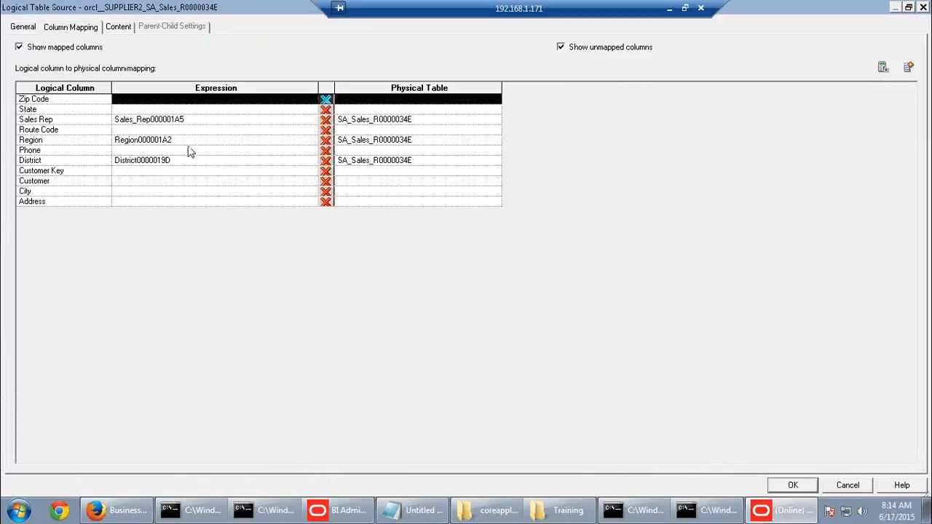
pyautogui.click(64, 121)
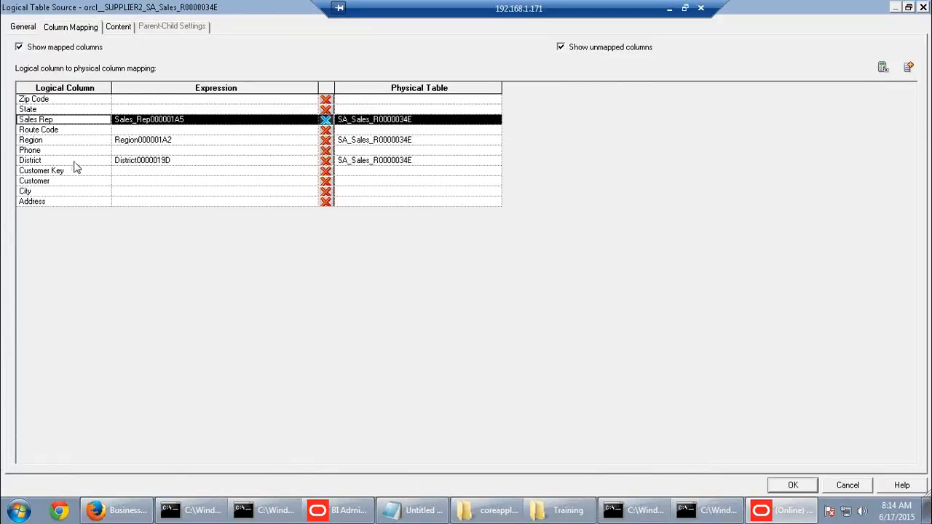
pyautogui.click(74, 162)
pyautogui.click(76, 142)
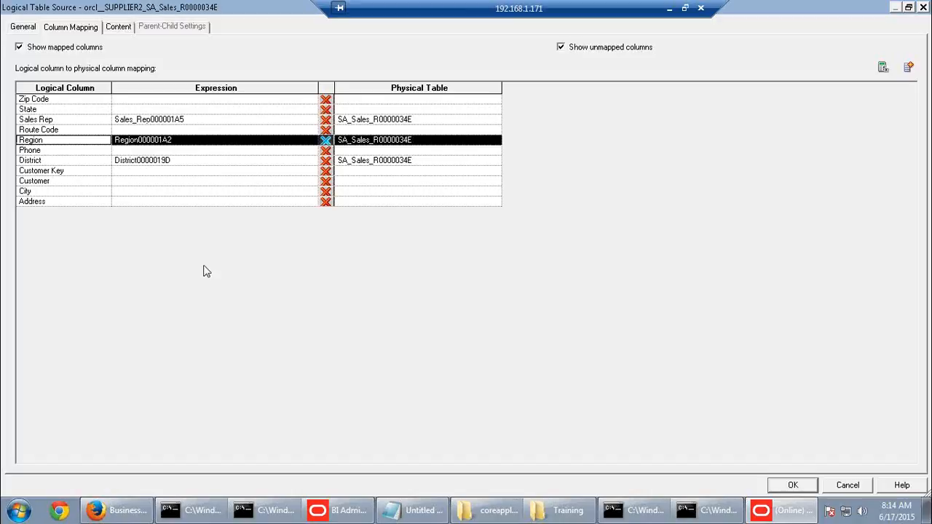
pyautogui.click(858, 485)
# Check the changes in to the server, running the global consistency check
pyautogui.scroll(-8, 426, 306)
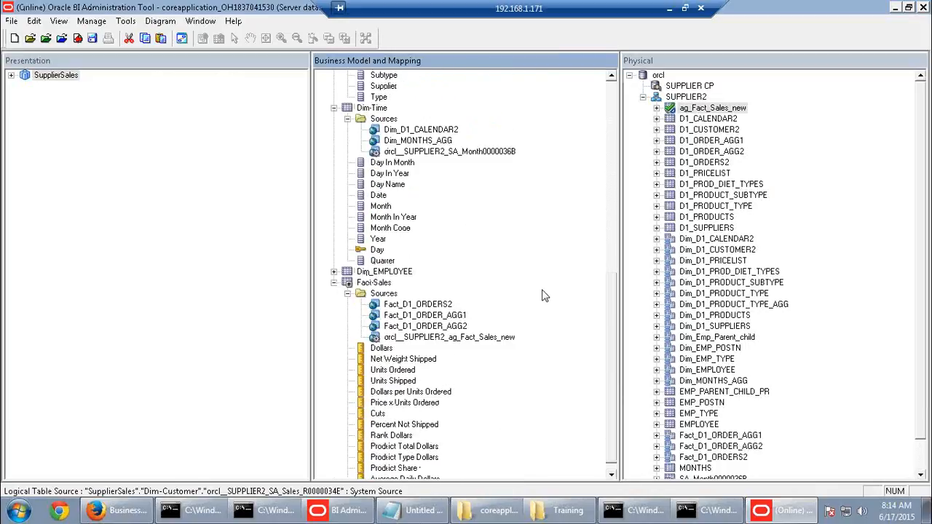
pyautogui.click(77, 41)
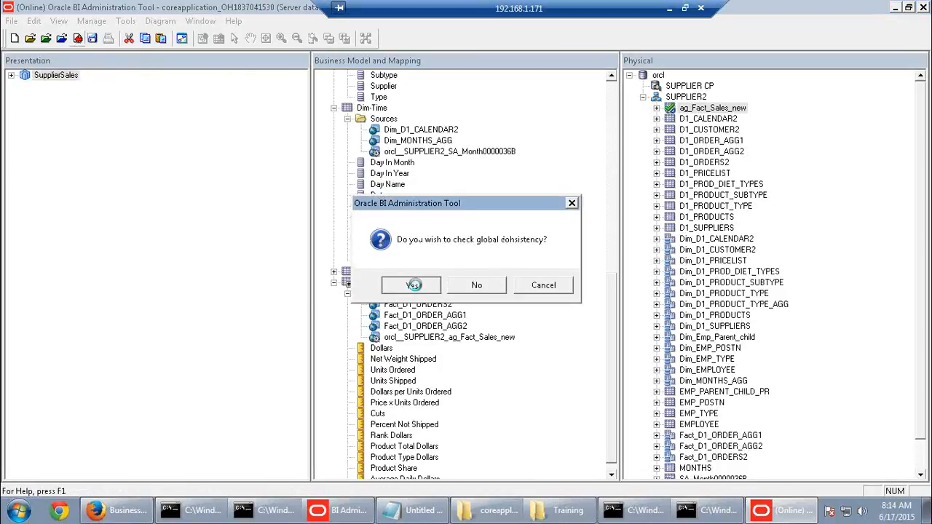
pyautogui.click(416, 285)
pyautogui.click(593, 285)
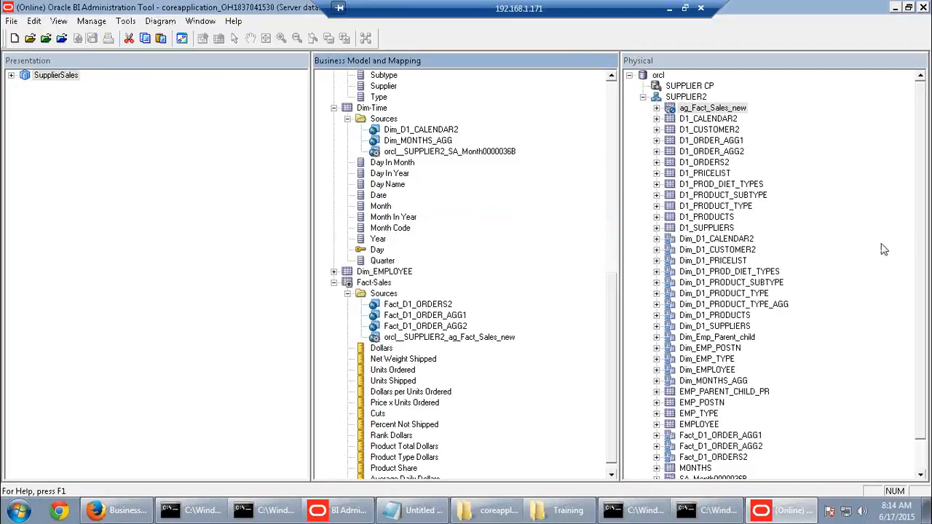
# Launch SQL Developer, then load databi01-pc:9704/analytics in a new Firefox tab
pyautogui.click(16, 511)
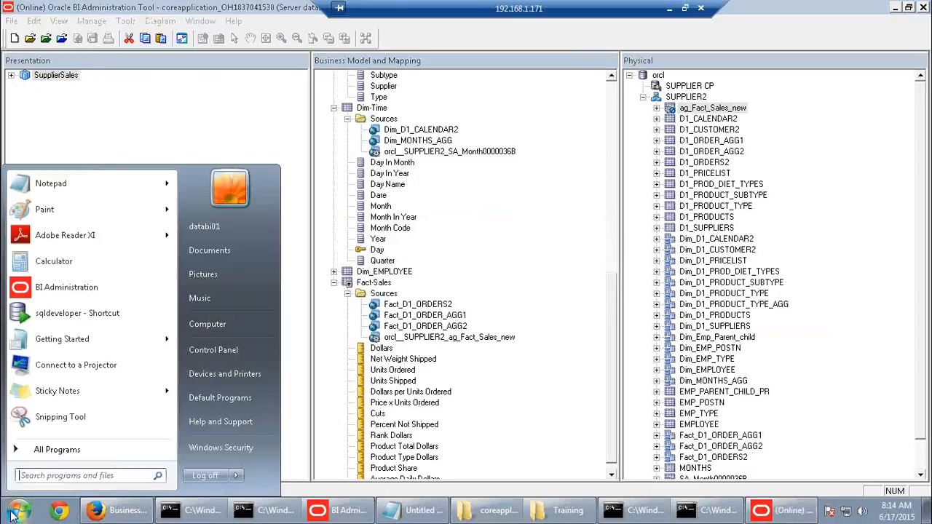
pyautogui.click(73, 314)
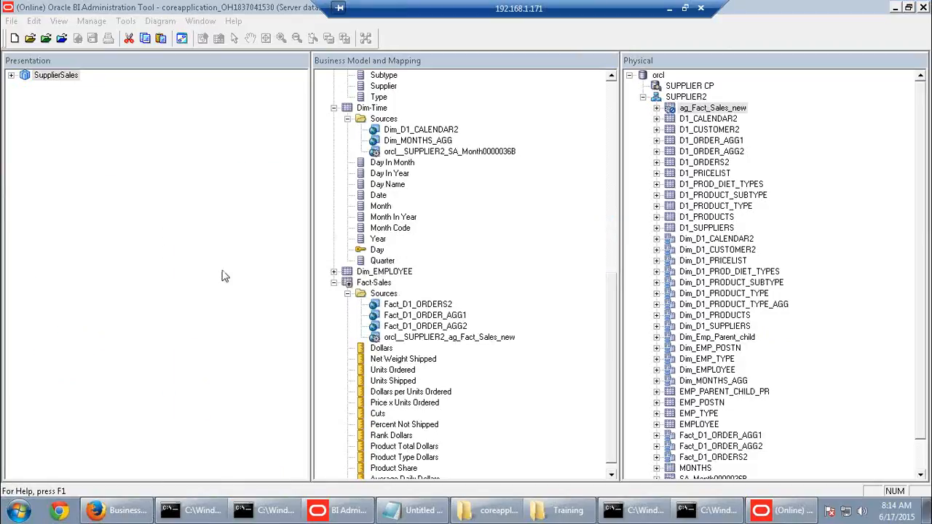
pyautogui.click(131, 513)
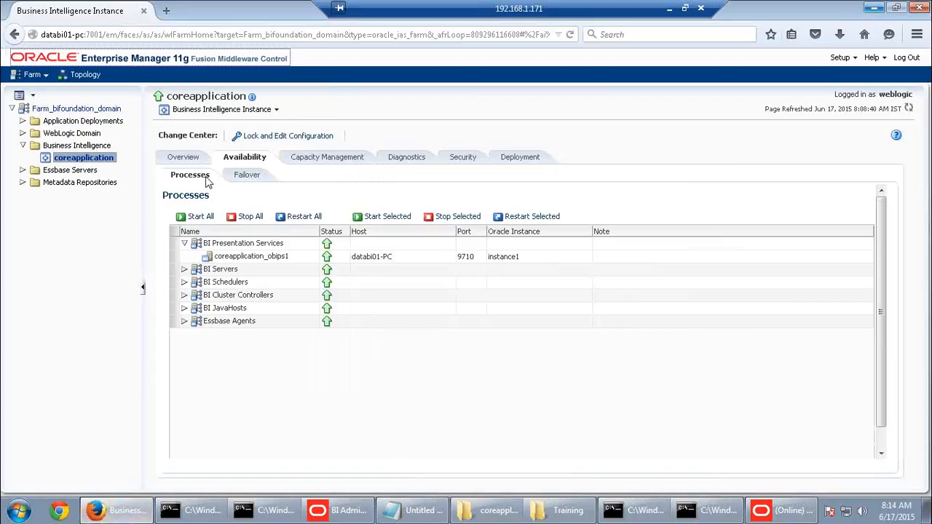
pyautogui.click(166, 12)
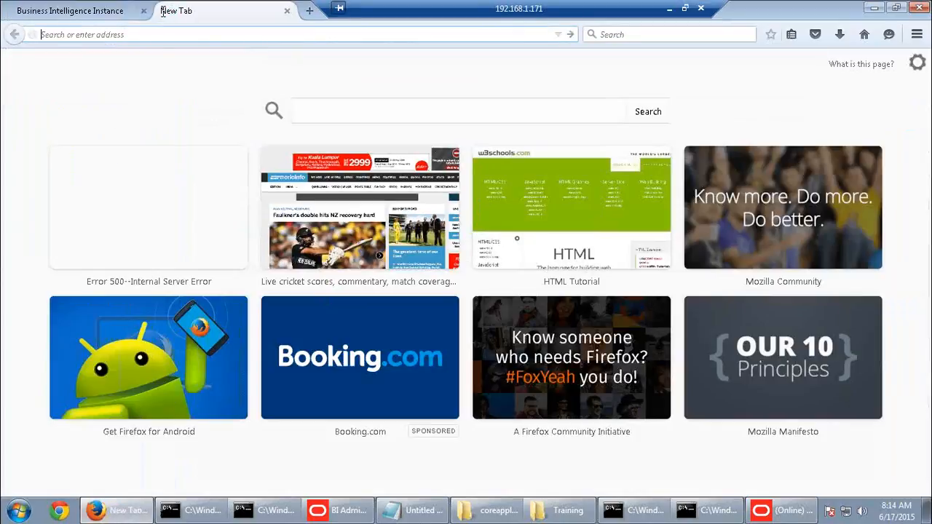
pyautogui.write('databi01-pc/')
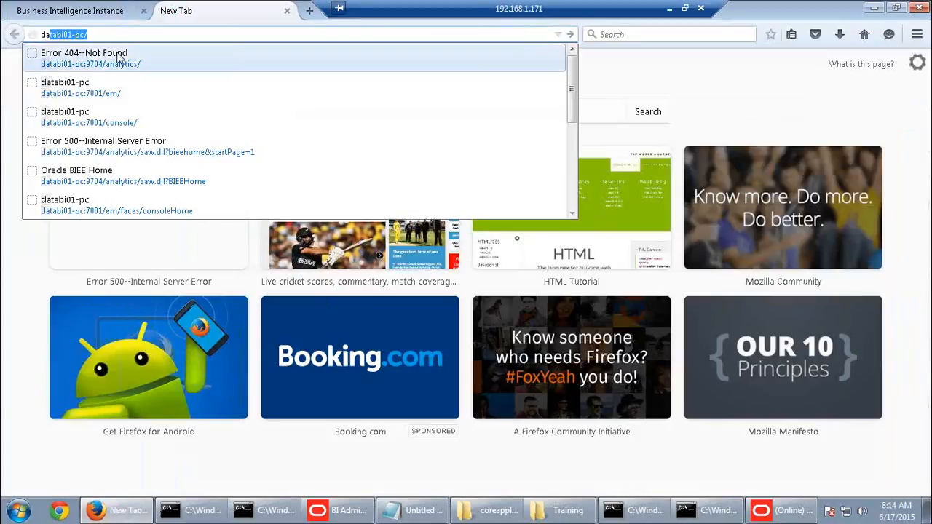
pyautogui.click(113, 63)
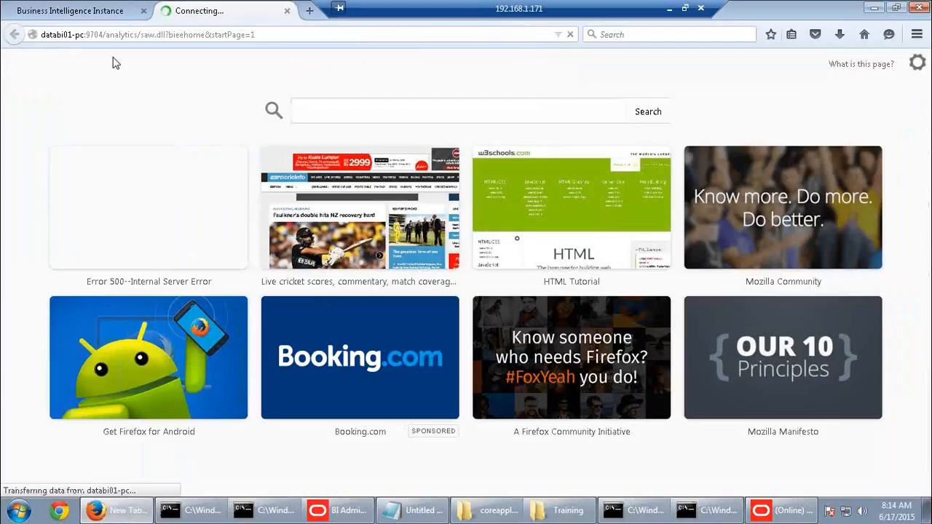
pyautogui.click(777, 513)
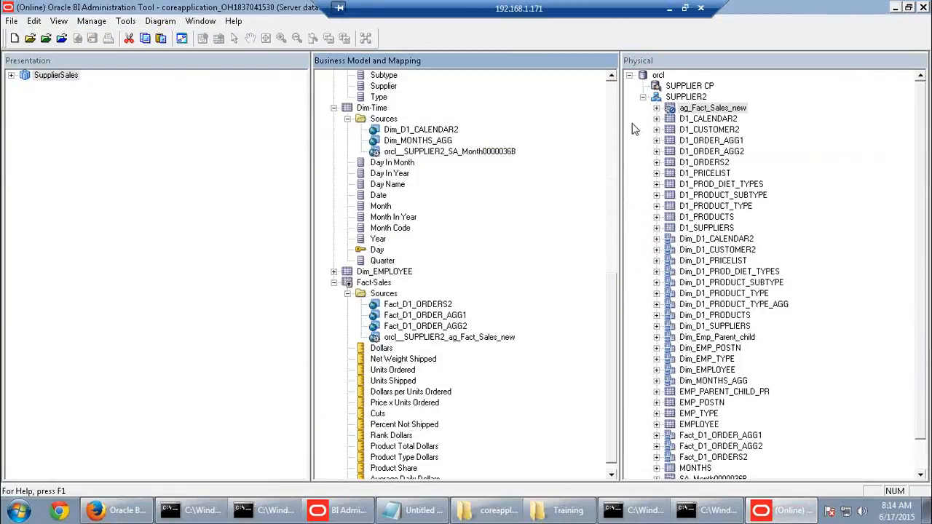
# Review the content levels of the Dim_D1_PRODUCT_TYPE_AGG and SA_Type0000032F sources without changes
pyautogui.click(334, 109)
pyautogui.scroll(2, 426, 203)
pyautogui.doubleClick(451, 177)
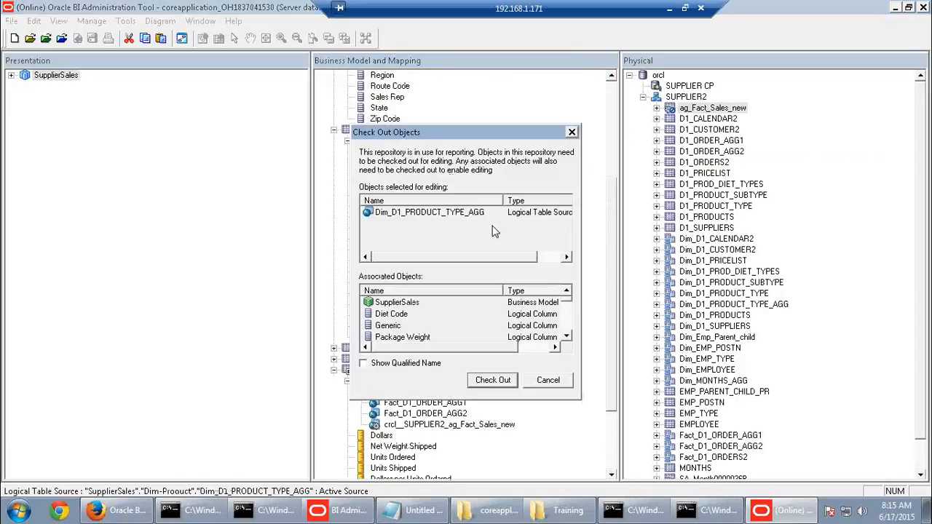
pyautogui.click(506, 396)
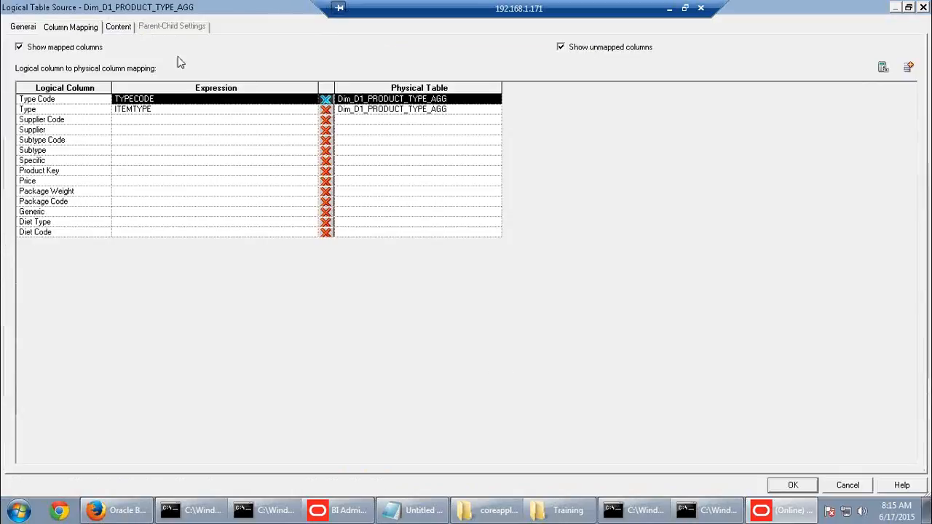
pyautogui.click(118, 28)
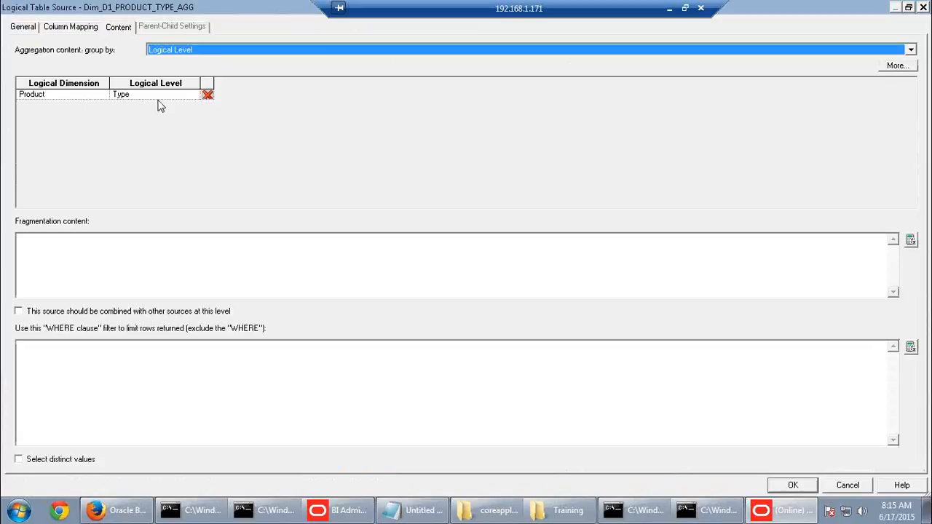
pyautogui.click(848, 485)
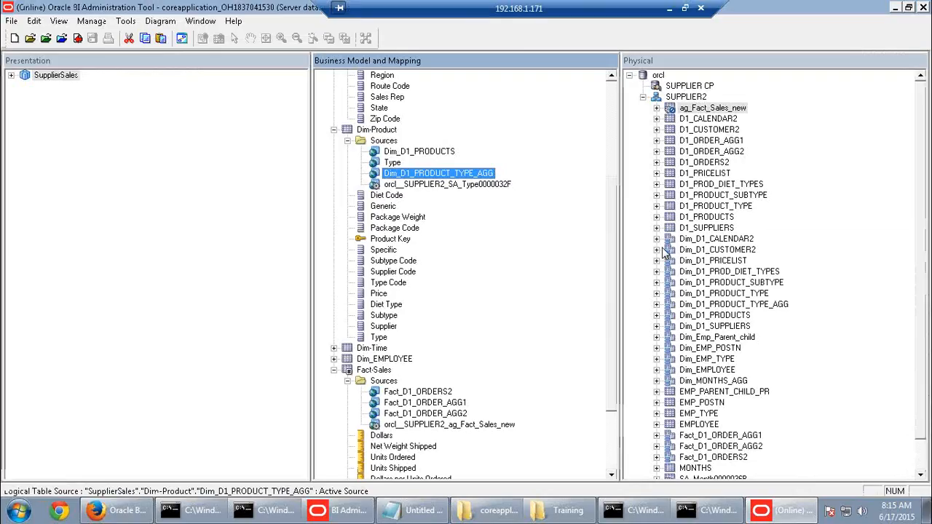
pyautogui.doubleClick(447, 184)
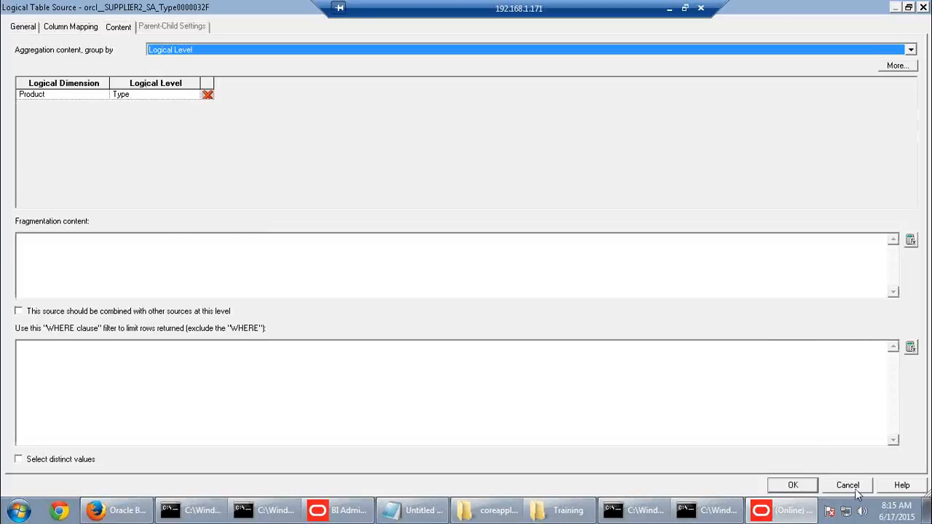
pyautogui.click(850, 486)
# Review the Fact_D1_ORDER_AGG1 and ag_Fact_Sales_new logical table sources without changes
pyautogui.scroll(-3, 442, 334)
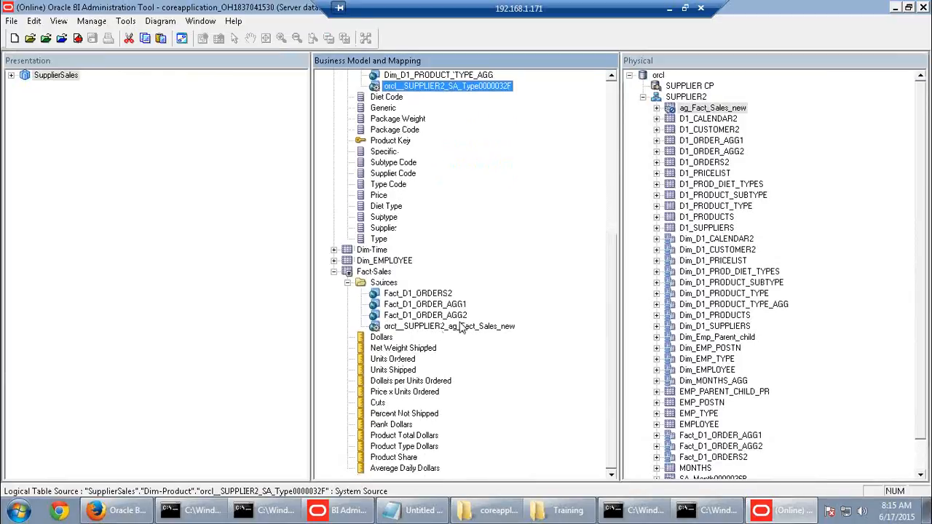
pyautogui.doubleClick(453, 305)
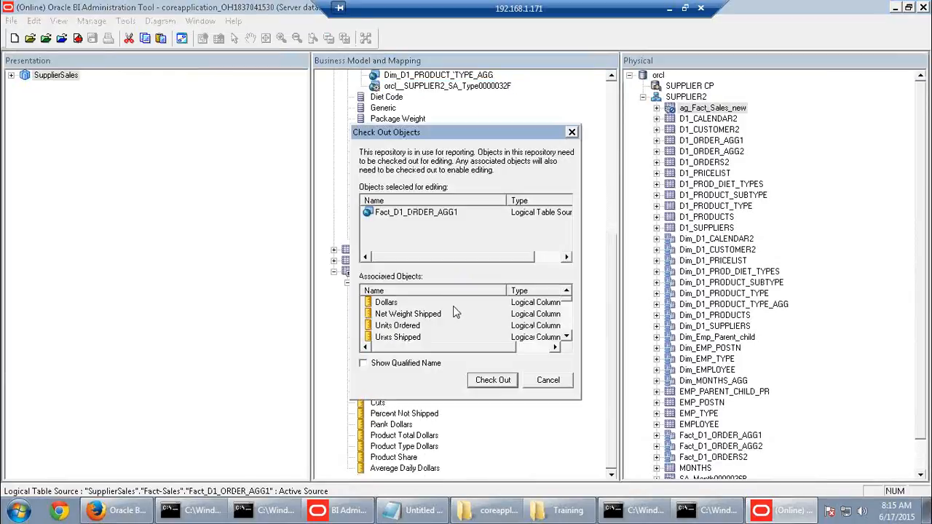
pyautogui.click(492, 380)
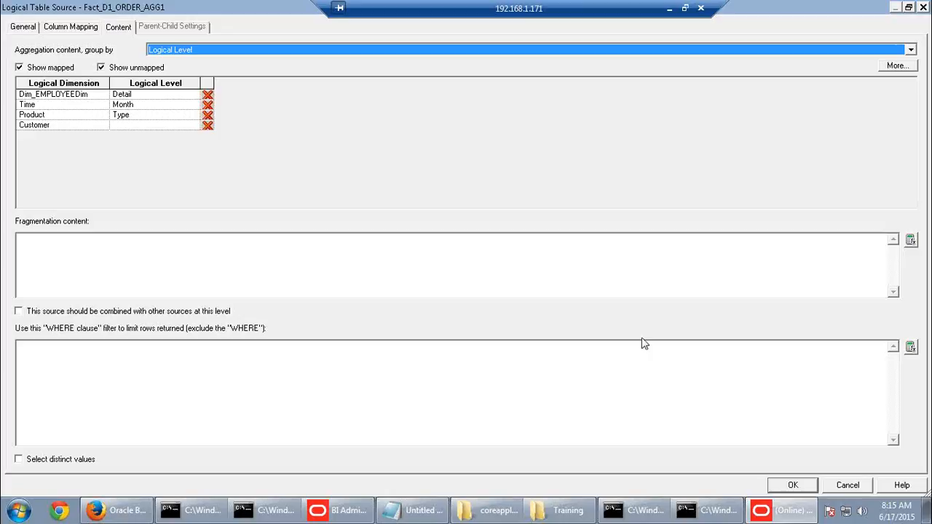
pyautogui.click(847, 486)
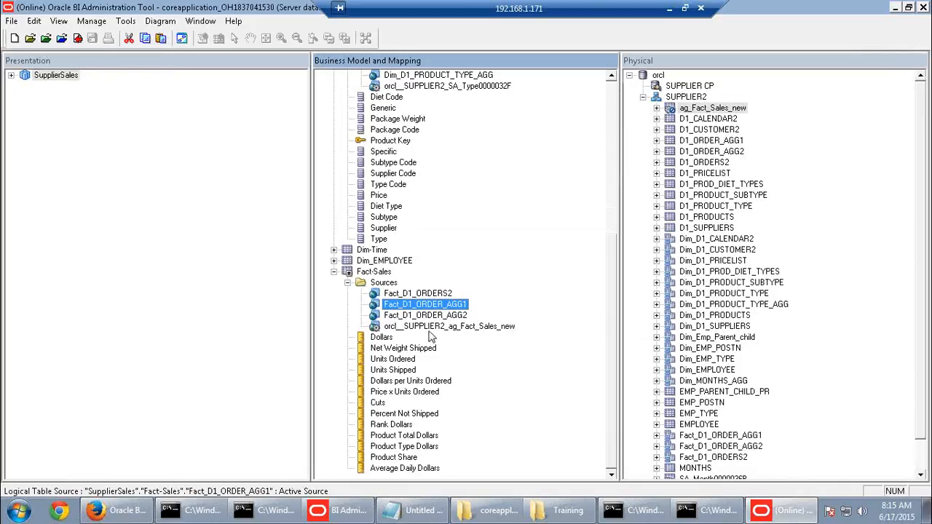
pyautogui.doubleClick(429, 331)
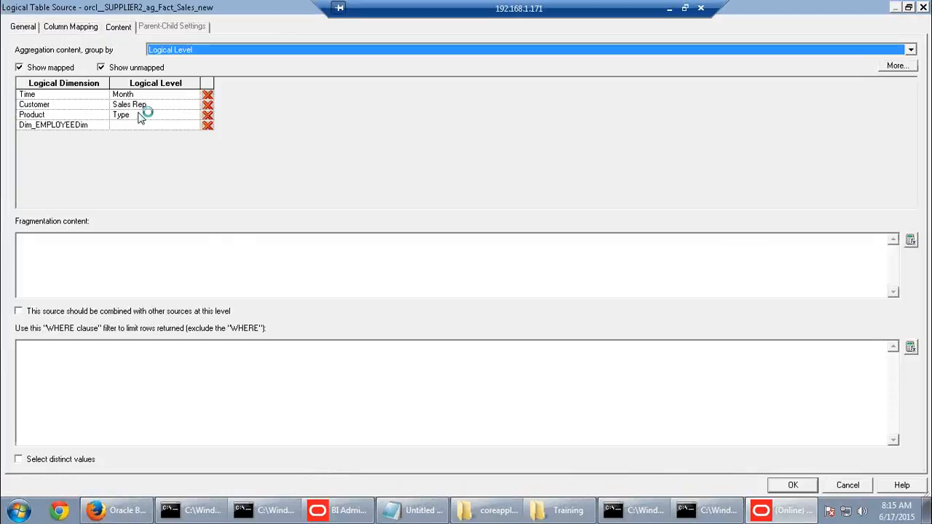
pyautogui.click(855, 486)
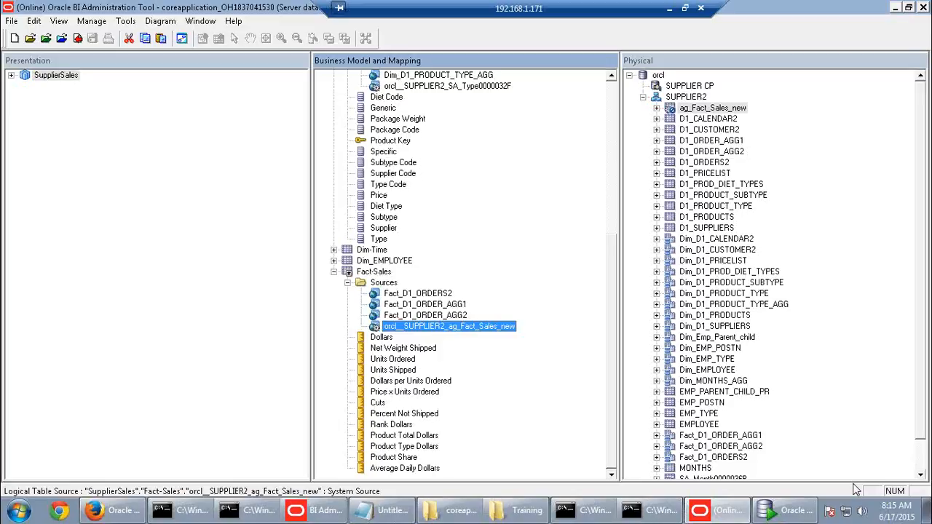
# Inspect the ag_Fact_Sales_new and Fact_D1_ORDER_AGG1 physical tables, then go to the BI sign-in page
pyautogui.rightClick(703, 110)
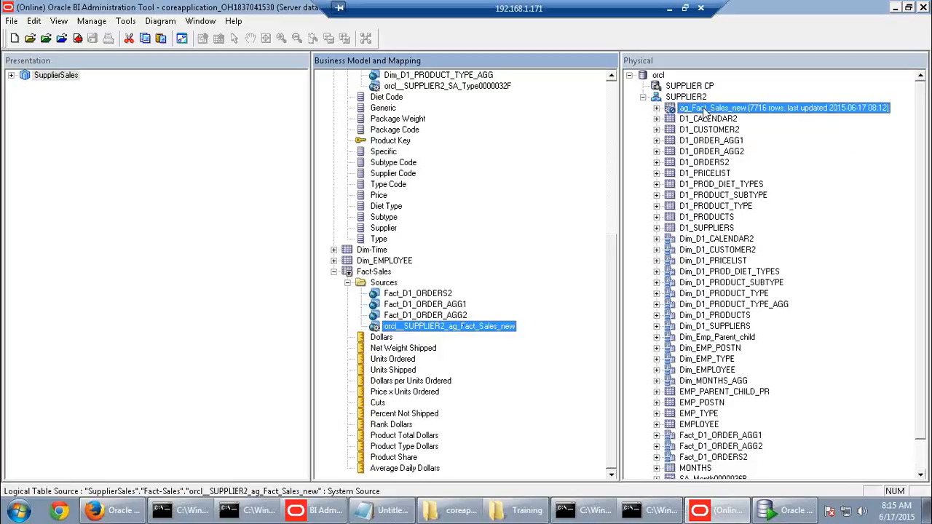
pyautogui.click(770, 78)
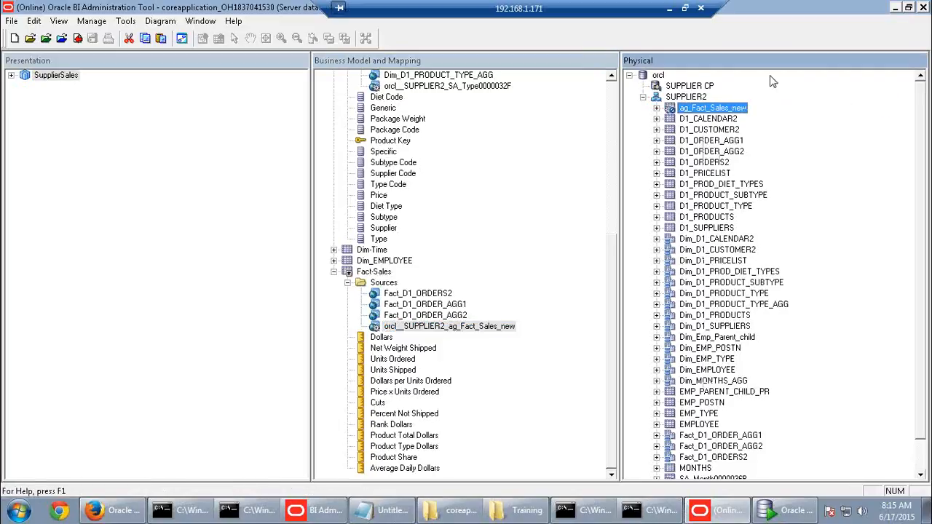
pyautogui.click(742, 436)
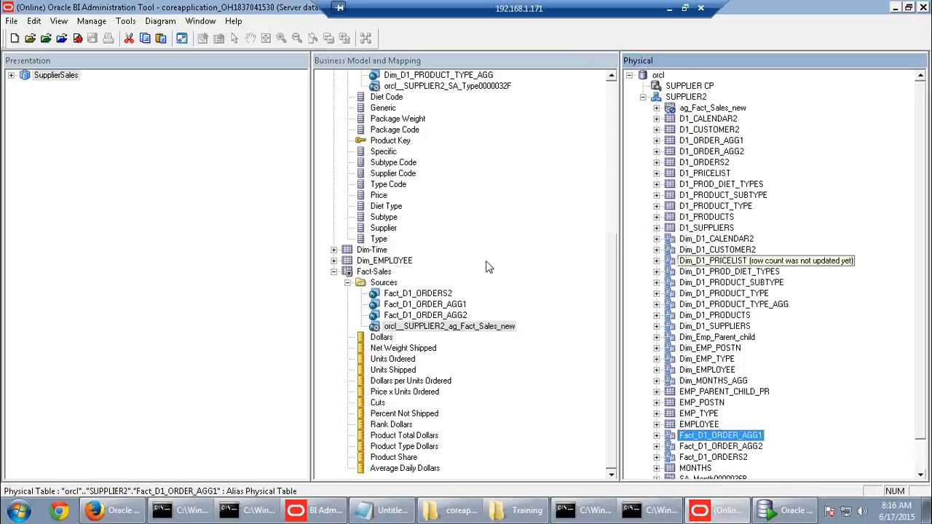
pyautogui.click(458, 326)
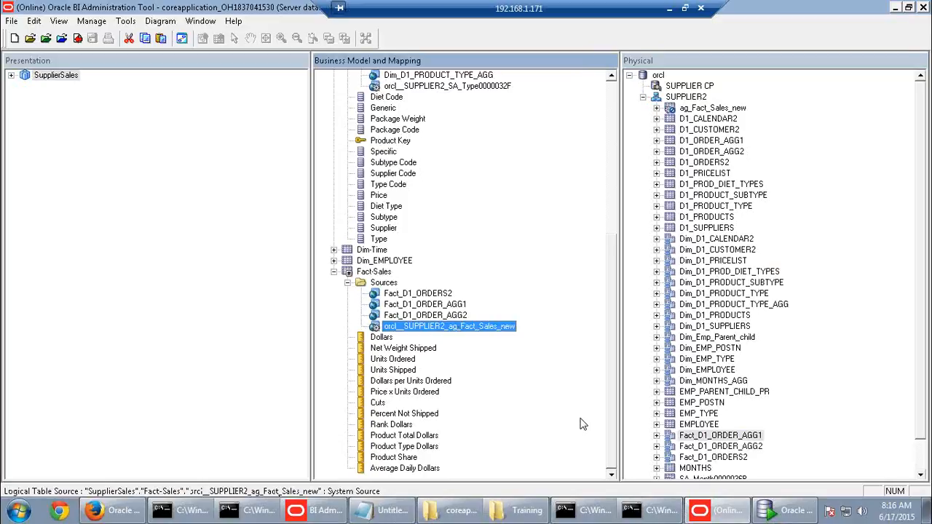
pyautogui.click(112, 509)
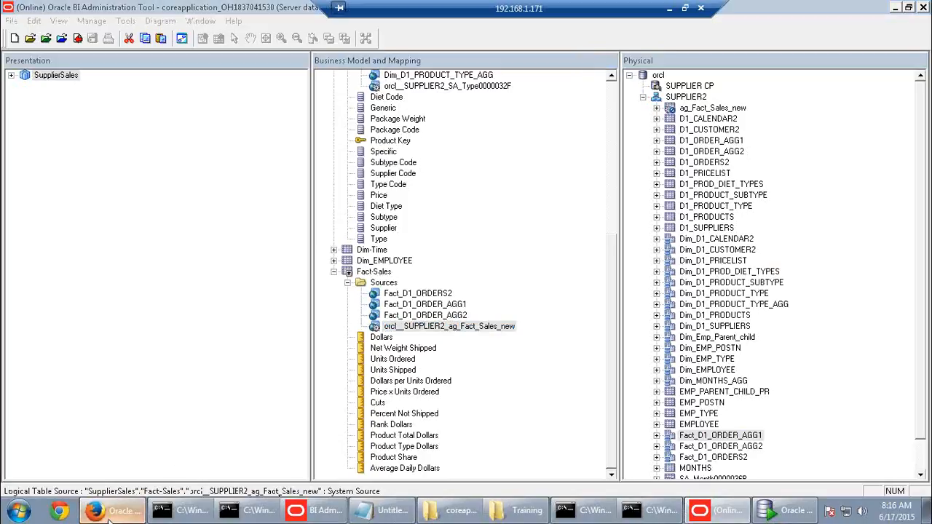
pyautogui.click(451, 185)
# Sign in to Oracle BI with the saved user ID and password, retrying after the first failure
pyautogui.click(451, 184)
pyautogui.click(452, 198)
pyautogui.click(447, 216)
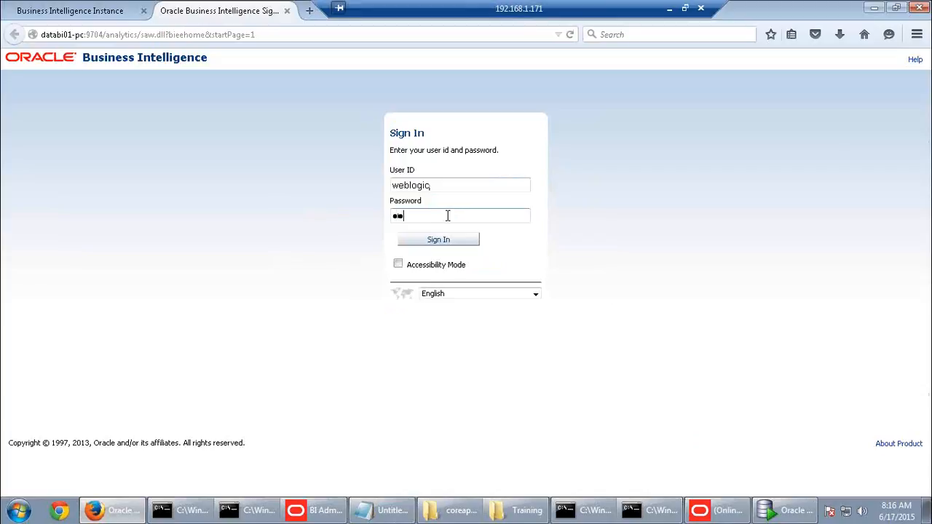
pyautogui.press('Return')
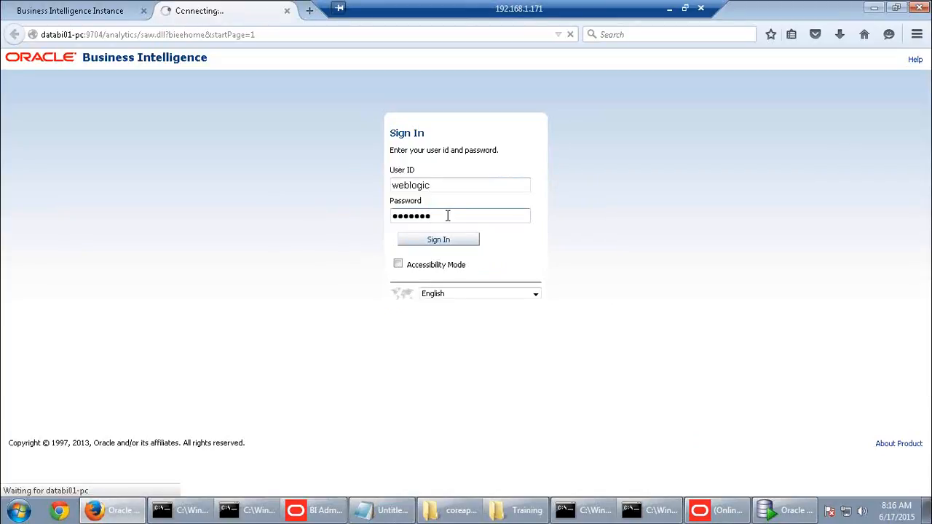
pyautogui.click(422, 216)
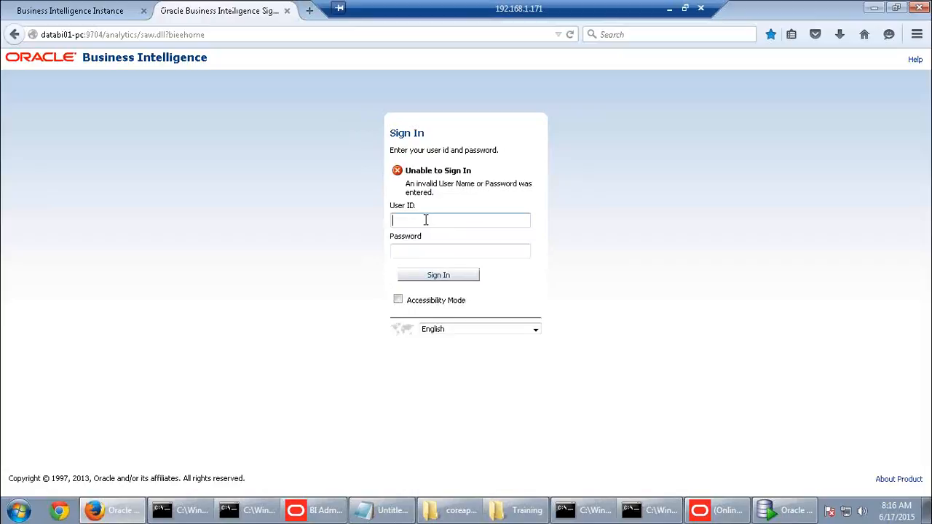
pyautogui.click(428, 235)
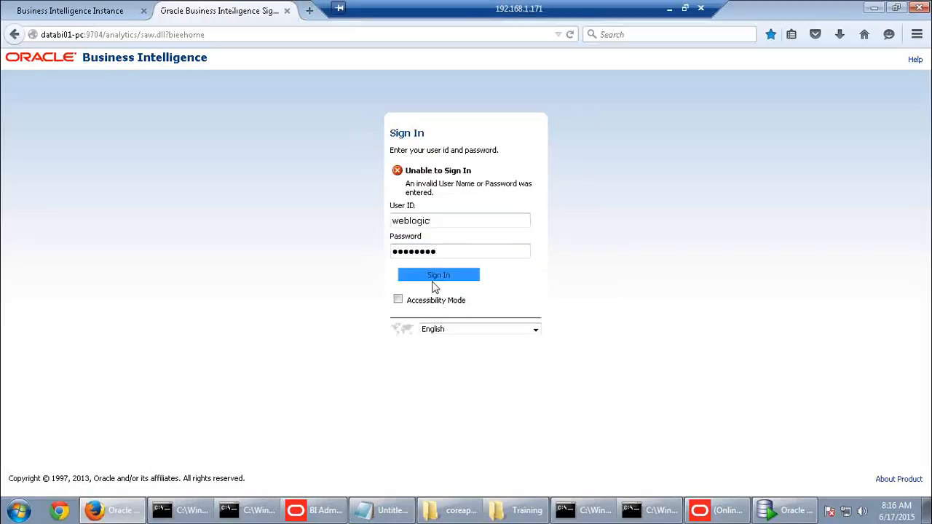
pyautogui.click(436, 277)
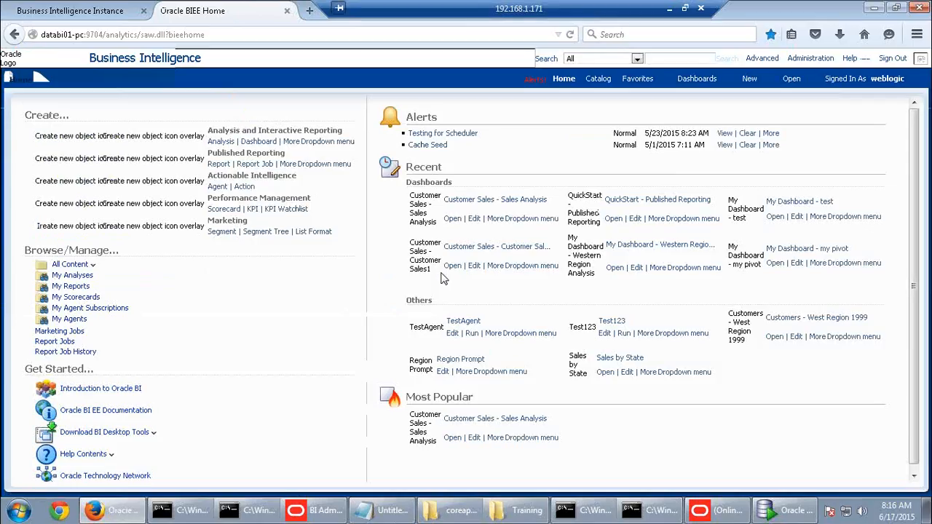
pyautogui.click(796, 512)
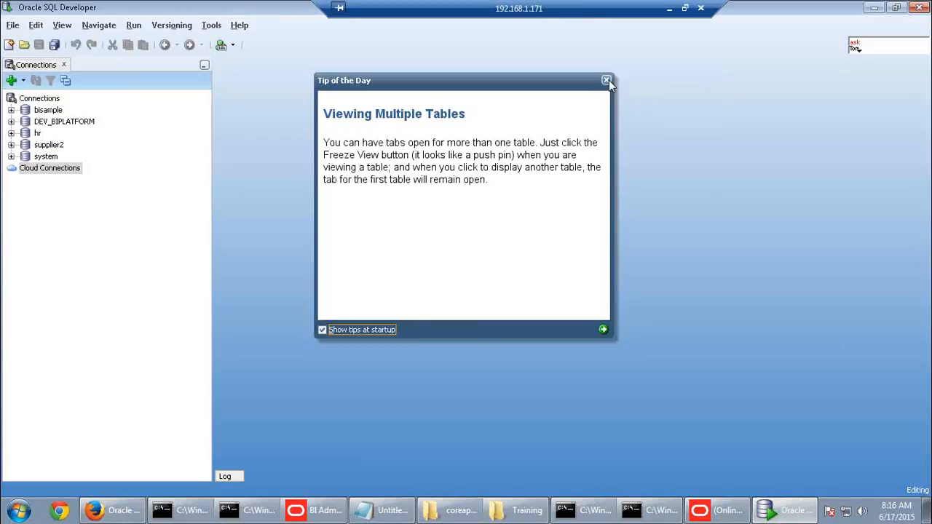
# Dismiss Tip of the Day and connect to supplier2 with its password
pyautogui.click(605, 80)
pyautogui.doubleClick(48, 145)
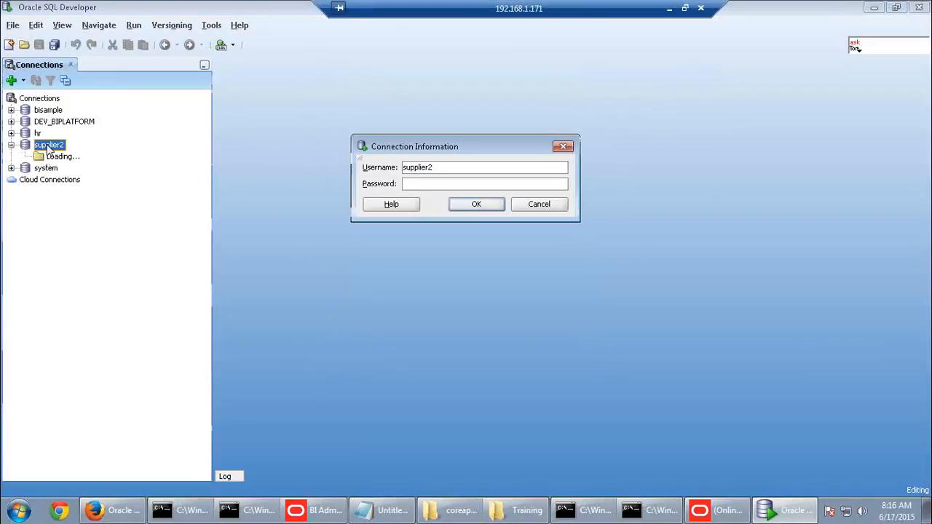
pyautogui.moveTo(439, 171); pyautogui.dragTo(383, 172)
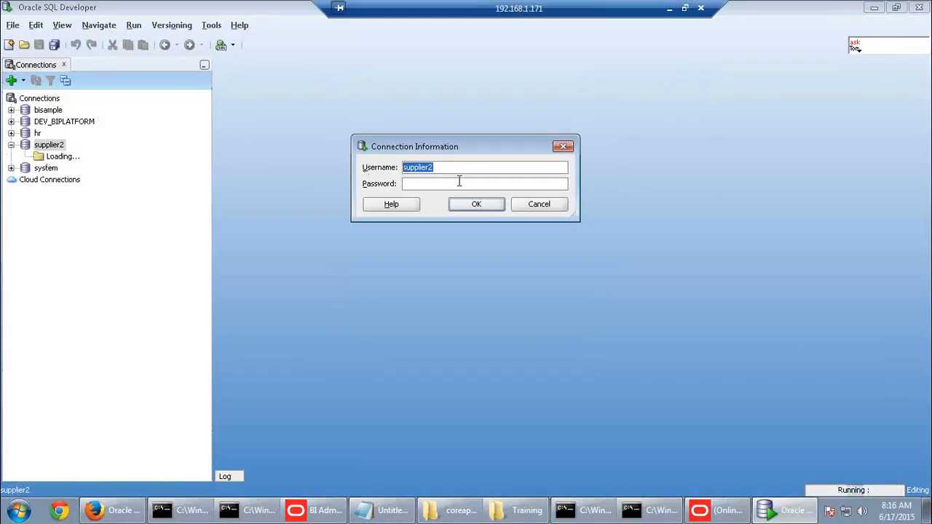
pyautogui.click(457, 182)
pyautogui.write('supplier2')
pyautogui.click(476, 206)
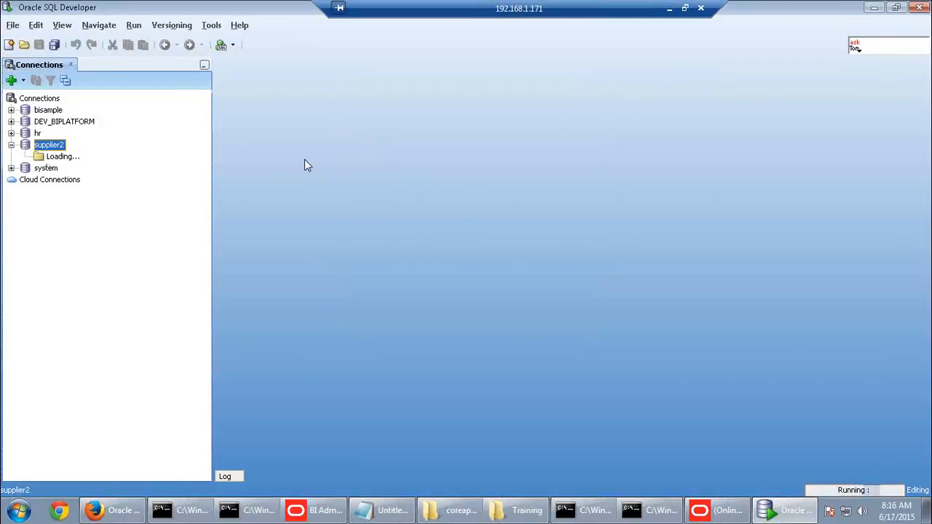
pyautogui.click(120, 511)
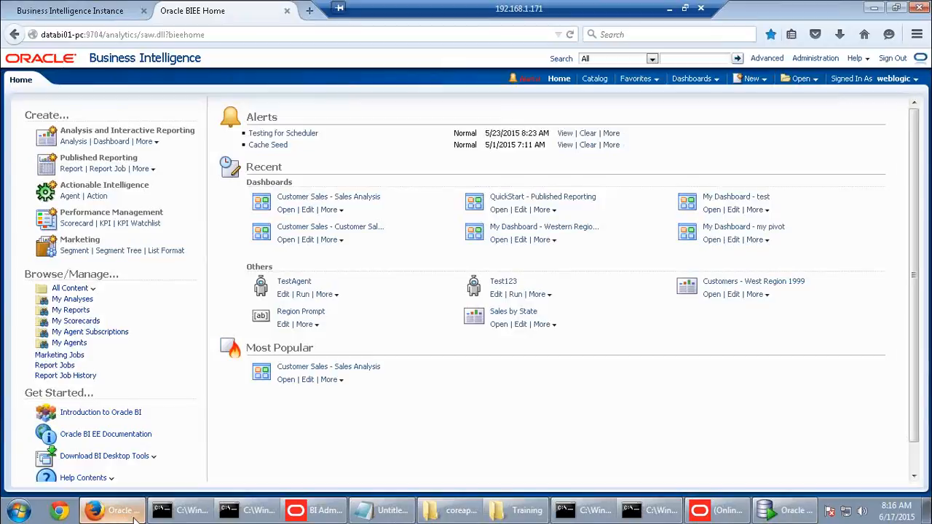
pyautogui.click(773, 512)
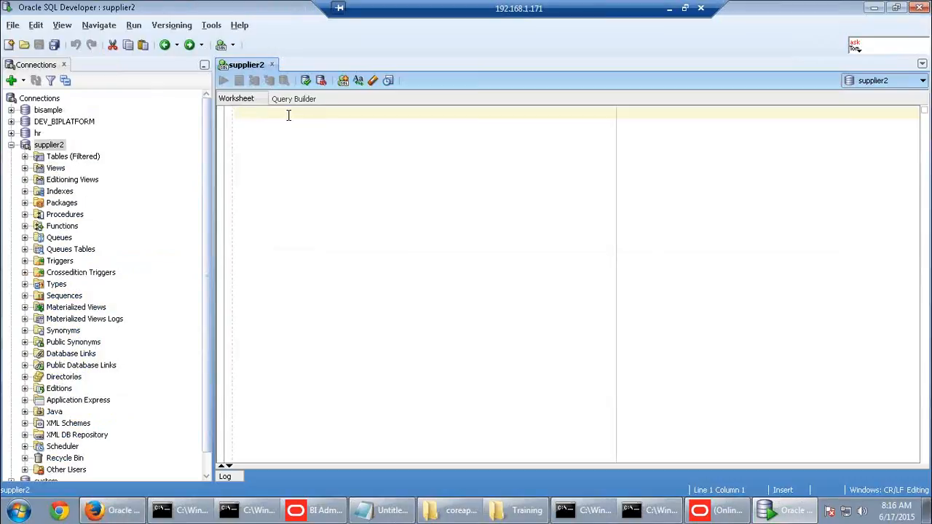
# Run select * from ag_fact_sales_new in the supplier2 worksheet
pyautogui.write('select')
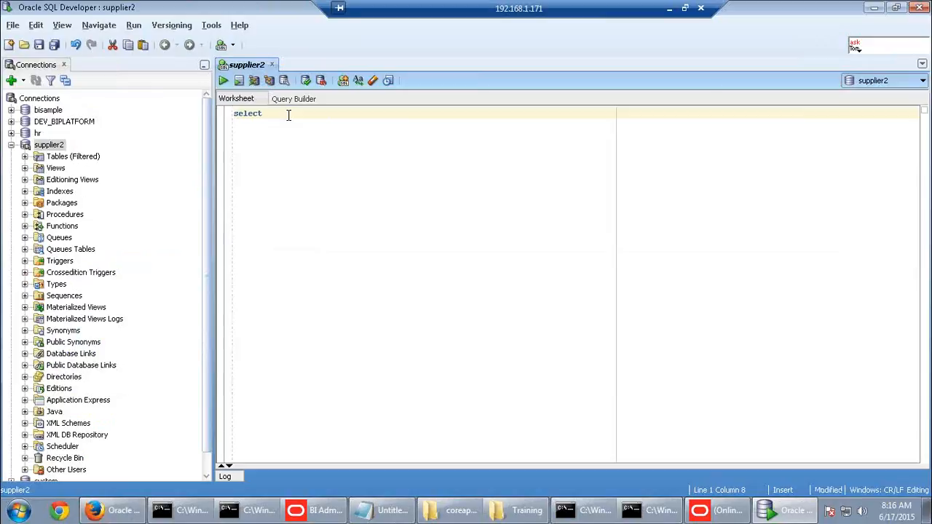
pyautogui.write(' * from ag_')
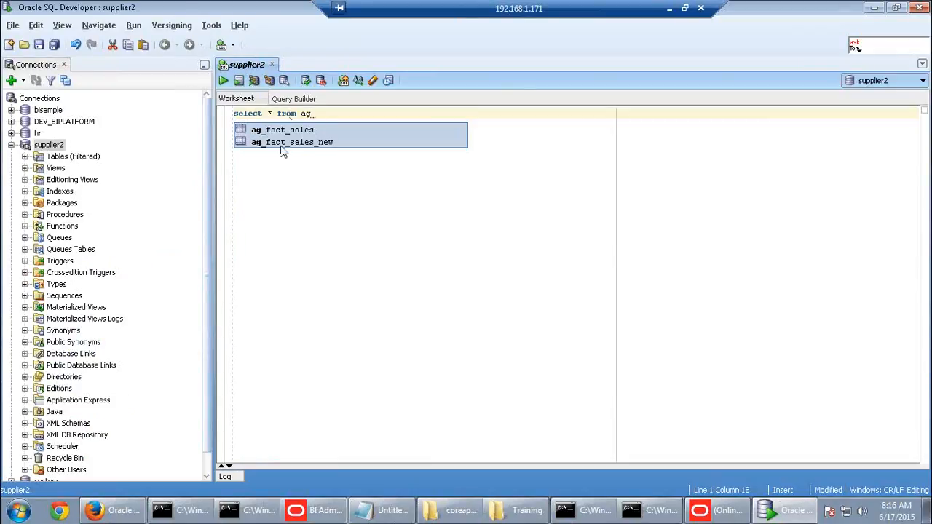
pyautogui.click(282, 143)
pyautogui.doubleClick(278, 143)
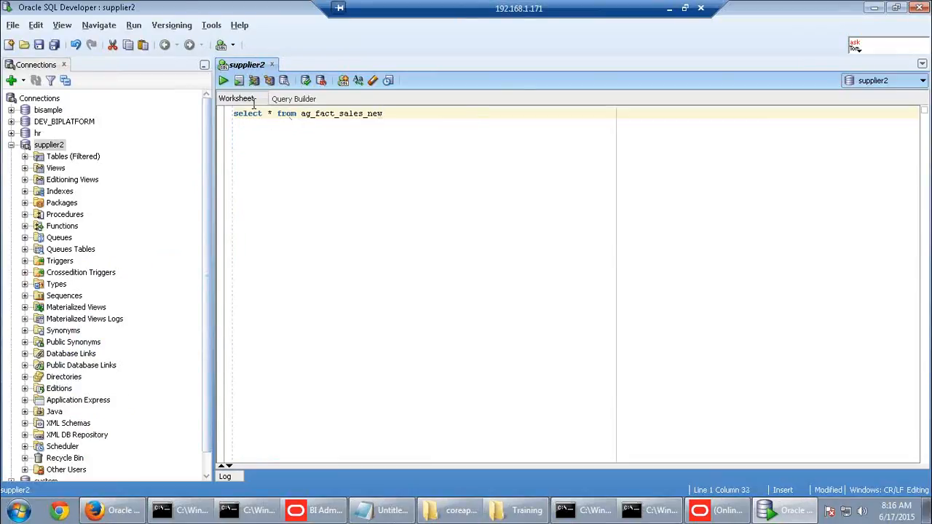
pyautogui.click(224, 80)
# Inspect the month, sales rep, dollars, net weight and units values in the results
pyautogui.click(344, 371)
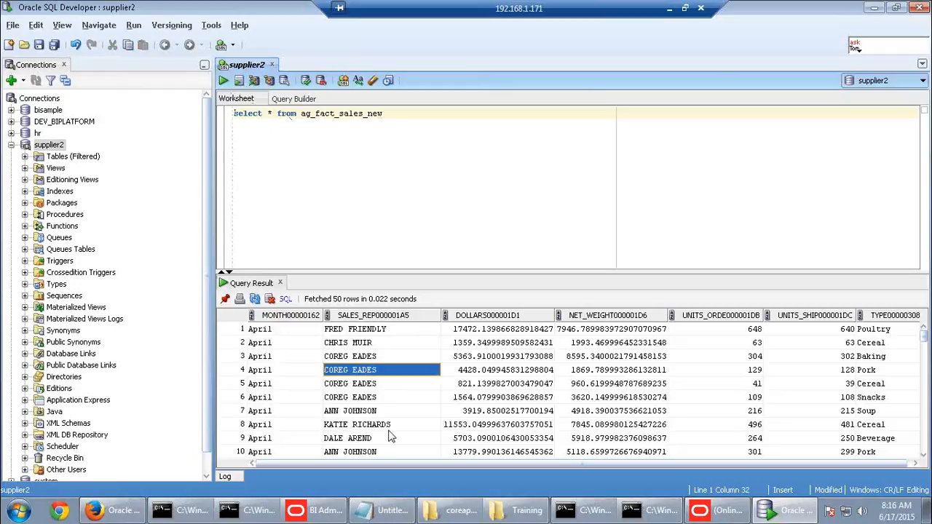
pyautogui.moveTo(412, 466); pyautogui.dragTo(618, 468)
pyautogui.click(888, 411)
pyautogui.click(716, 412)
pyautogui.click(575, 412)
pyautogui.click(443, 403)
pyautogui.click(371, 401)
pyautogui.click(278, 388)
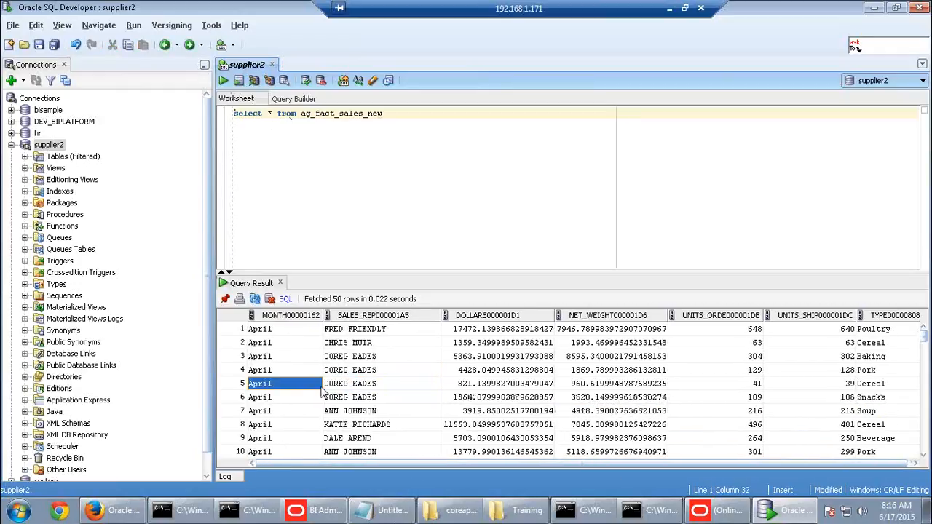
pyautogui.click(495, 356)
pyautogui.click(655, 356)
pyautogui.click(728, 357)
pyautogui.click(805, 356)
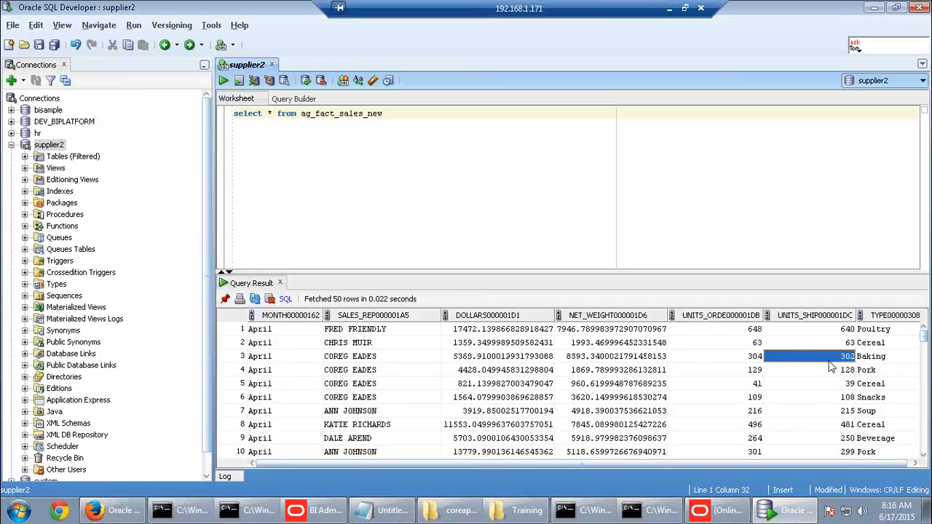
pyautogui.scroll(-20, 828, 366)
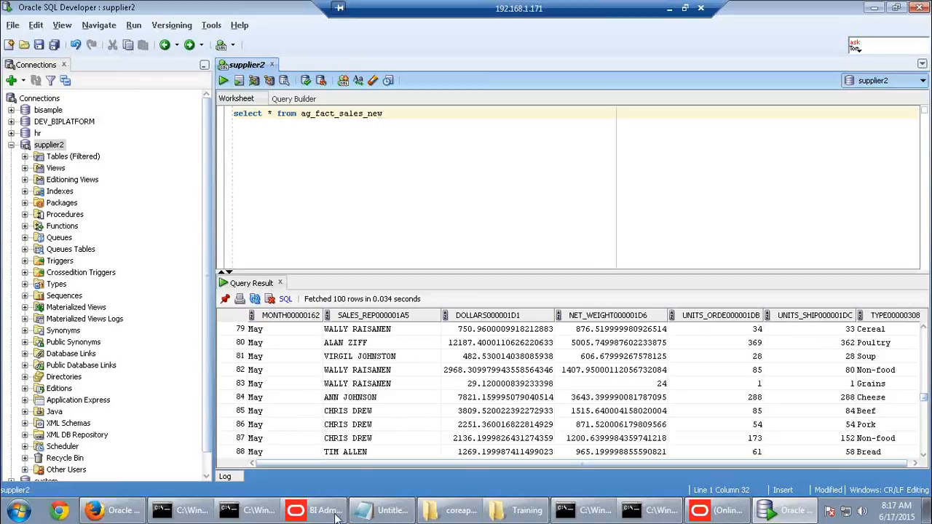
# Start a new analysis on the SupplierSales subject area from the BI home page
pyautogui.click(109, 510)
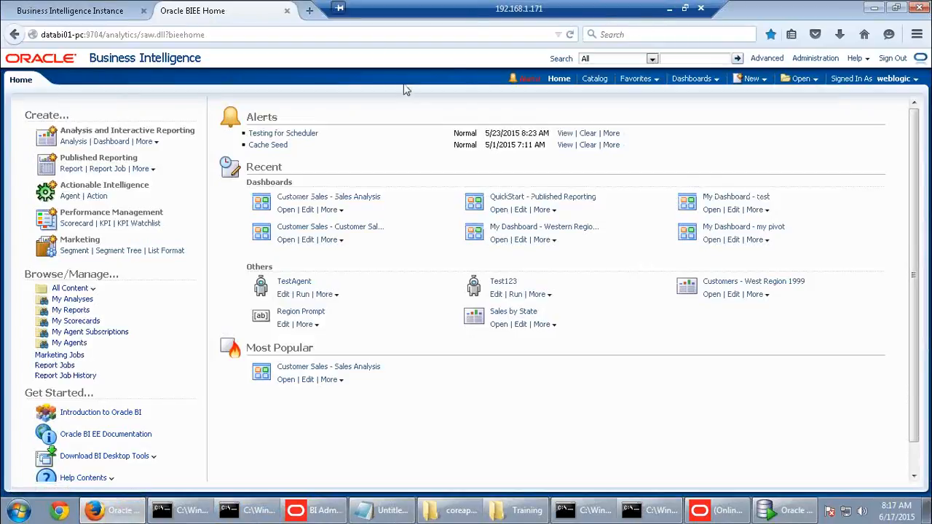
pyautogui.click(751, 80)
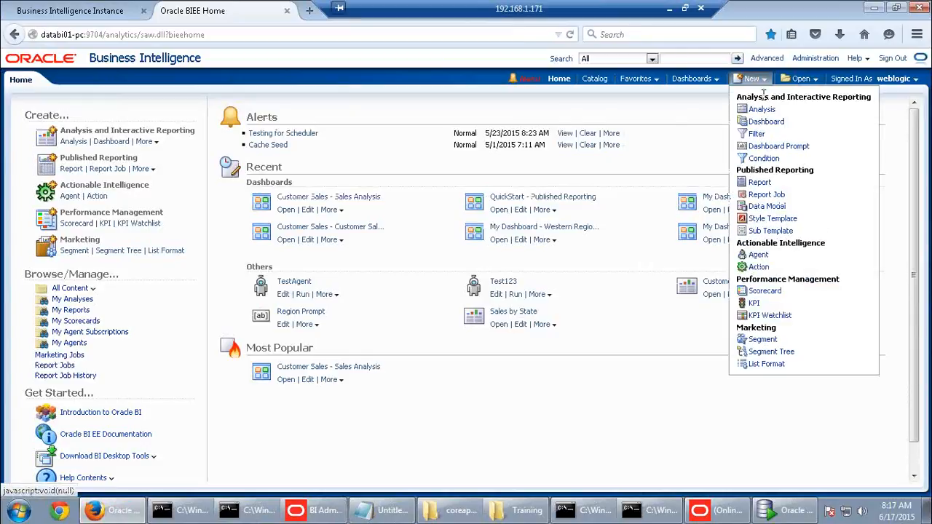
pyautogui.click(761, 109)
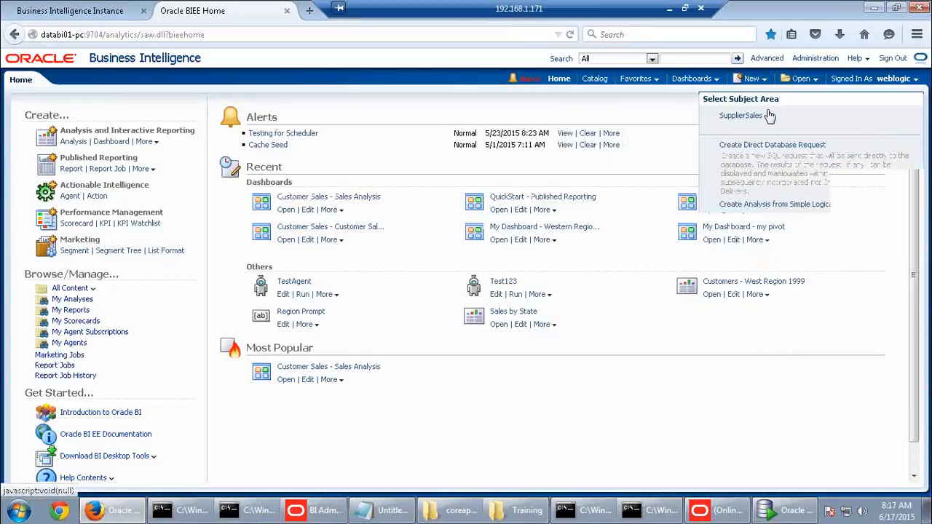
pyautogui.click(752, 118)
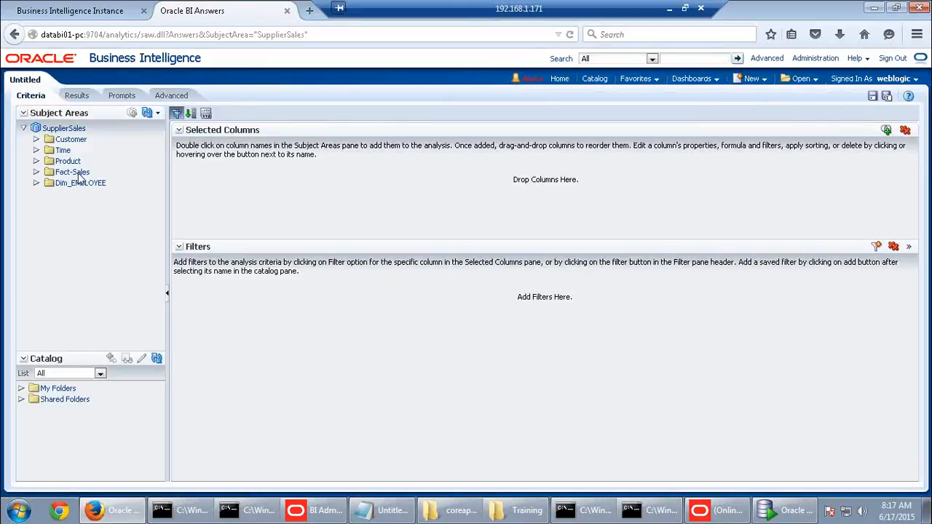
# Add Product Type and Fact-Sales Dollars and show the results, Baking through Vegetable
pyautogui.click(37, 161)
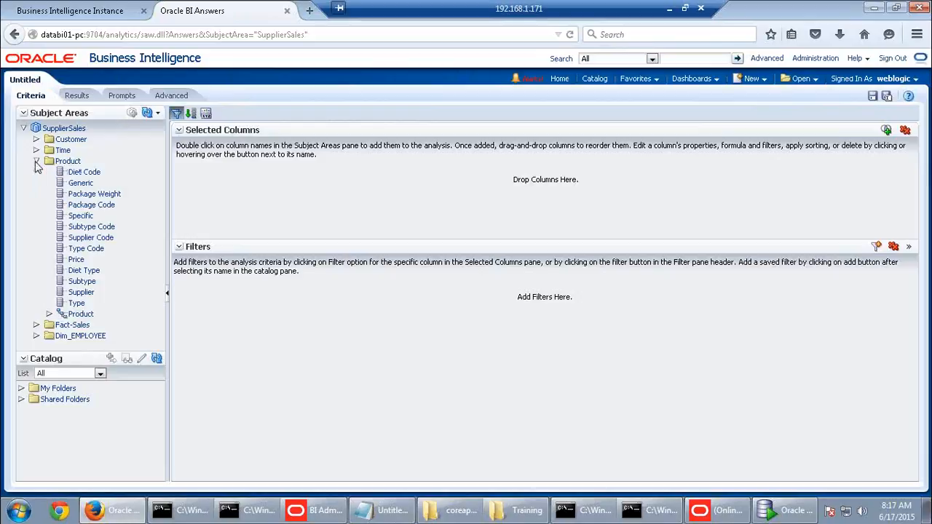
pyautogui.doubleClick(78, 304)
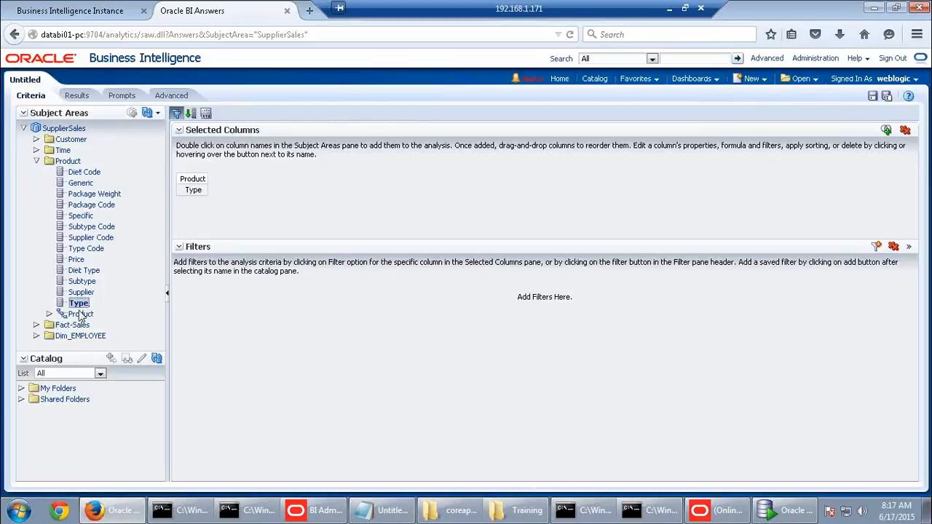
pyautogui.click(36, 325)
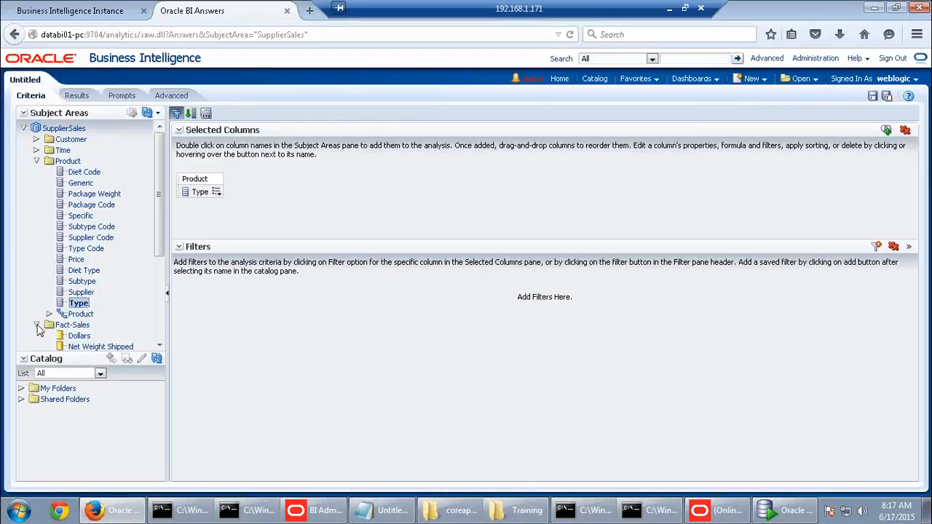
pyautogui.doubleClick(82, 336)
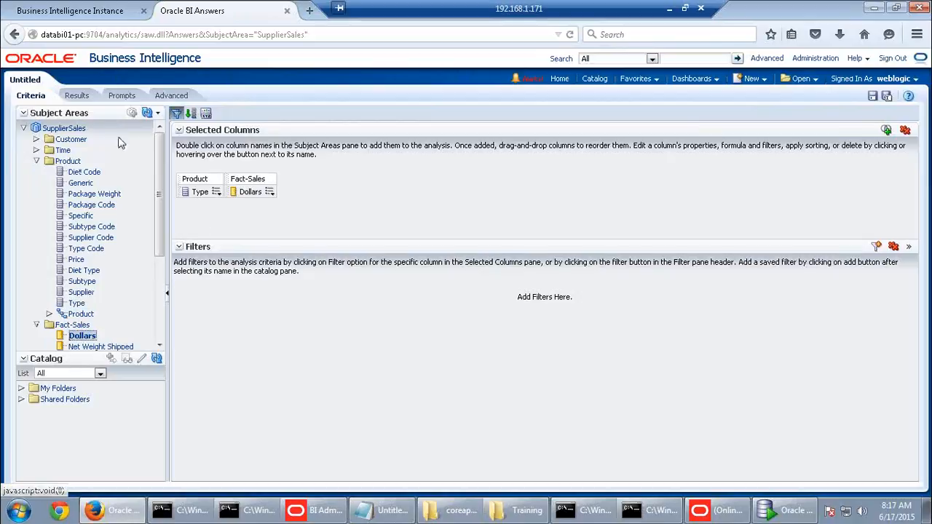
pyautogui.click(76, 96)
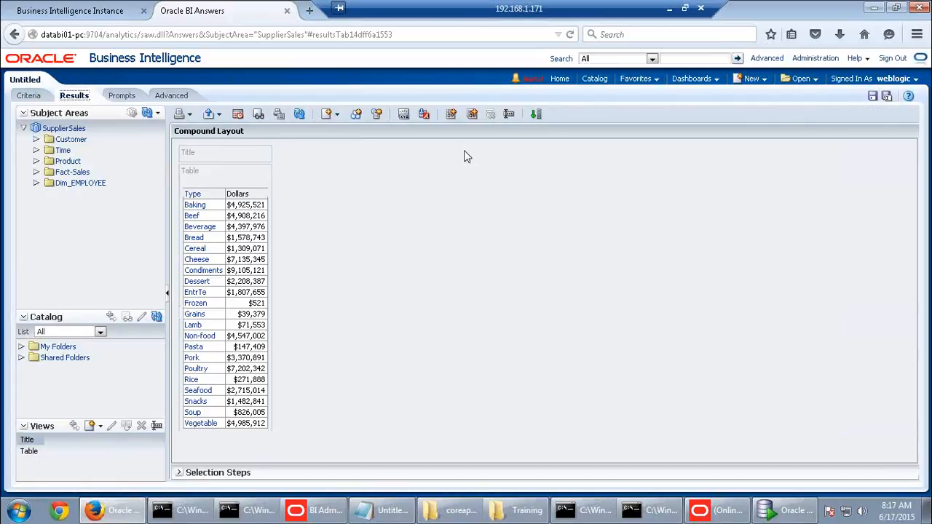
# Leave the unsaved analysis for Manage Sessions and view the Type/Dollars query's log
pyautogui.click(813, 62)
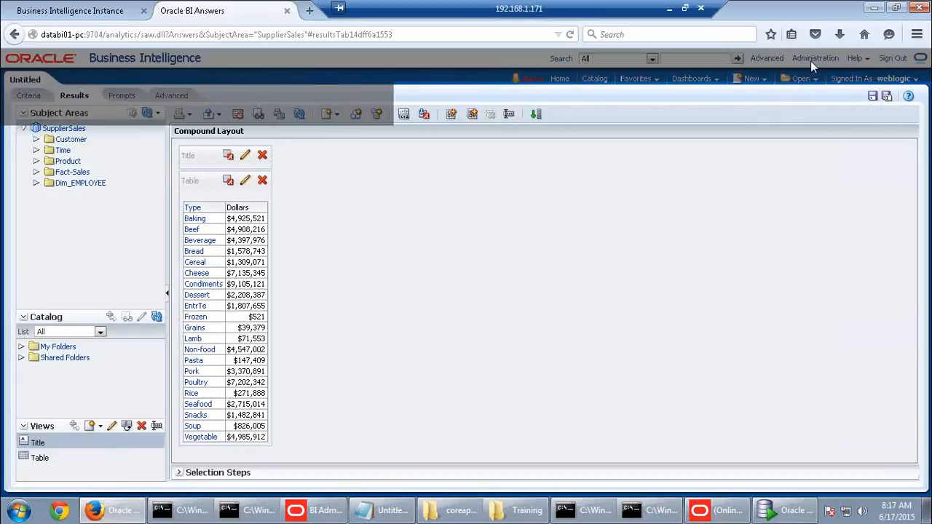
pyautogui.click(551, 248)
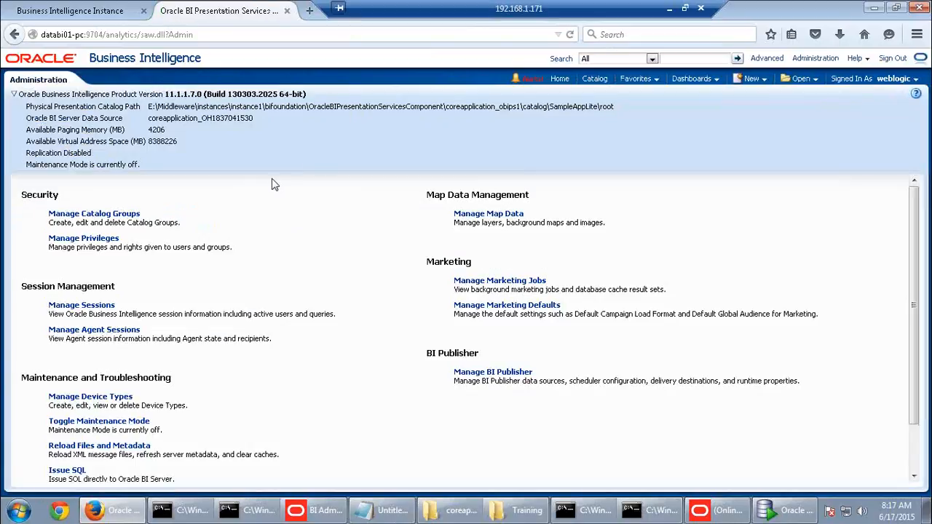
pyautogui.click(113, 304)
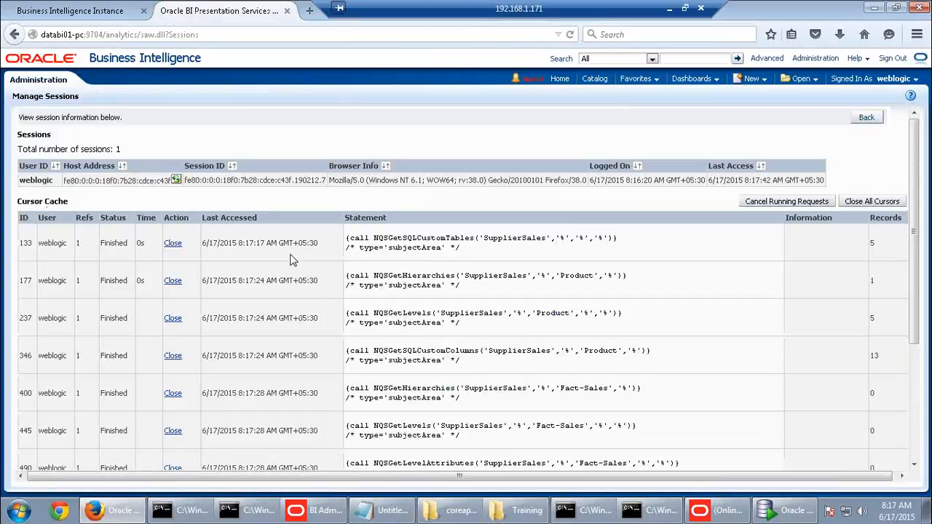
pyautogui.scroll(-5, 290, 260)
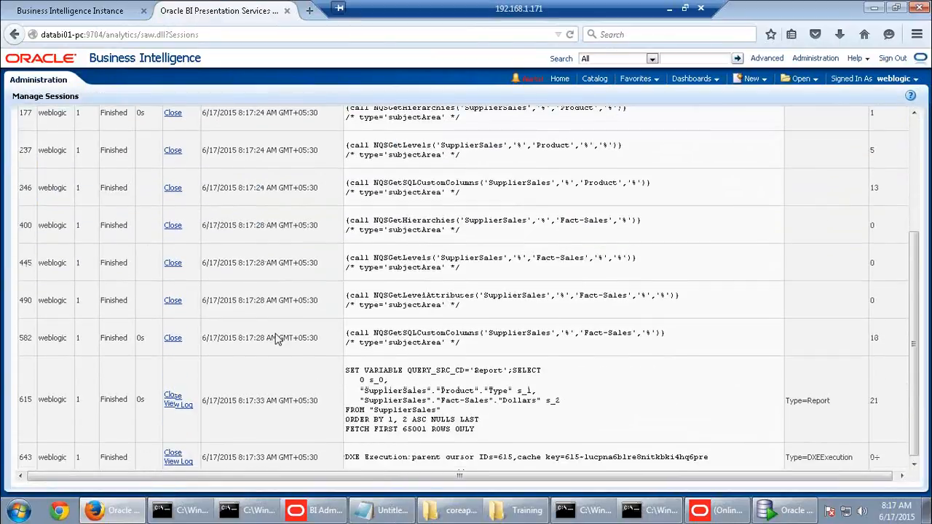
pyautogui.click(180, 403)
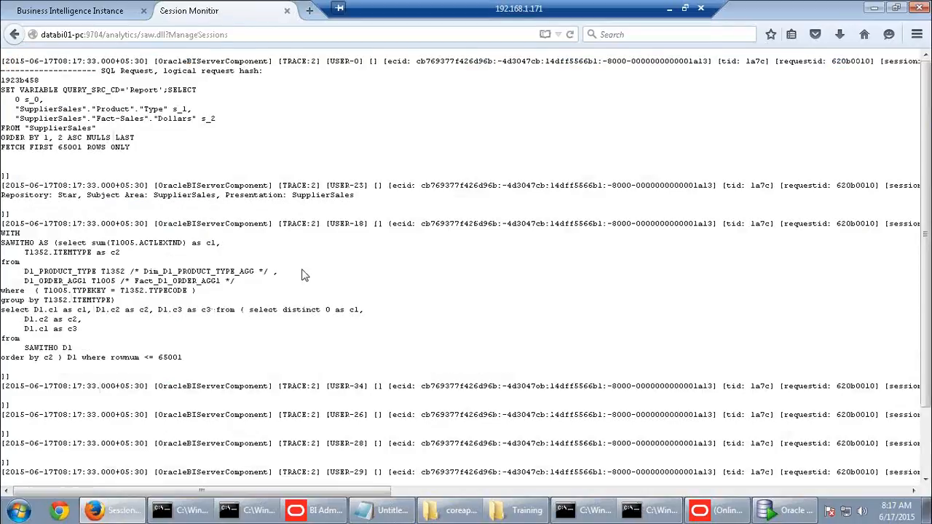
# Inspect the logged SQL using Fact_D1_ORDER_AGG1, then return to the Administration page
pyautogui.scroll(-2, 305, 275)
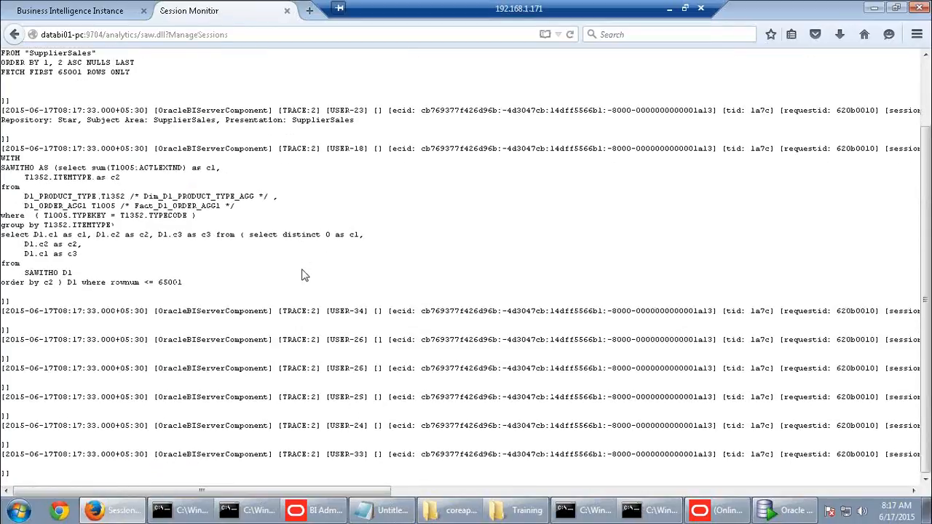
pyautogui.moveTo(144, 205); pyautogui.dragTo(182, 205)
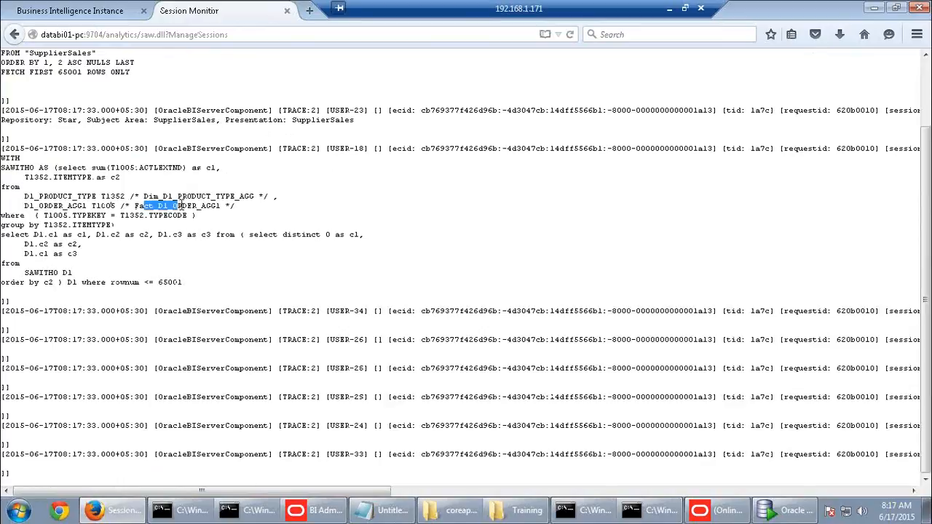
pyautogui.scroll(1, 377, 240)
pyautogui.click(15, 34)
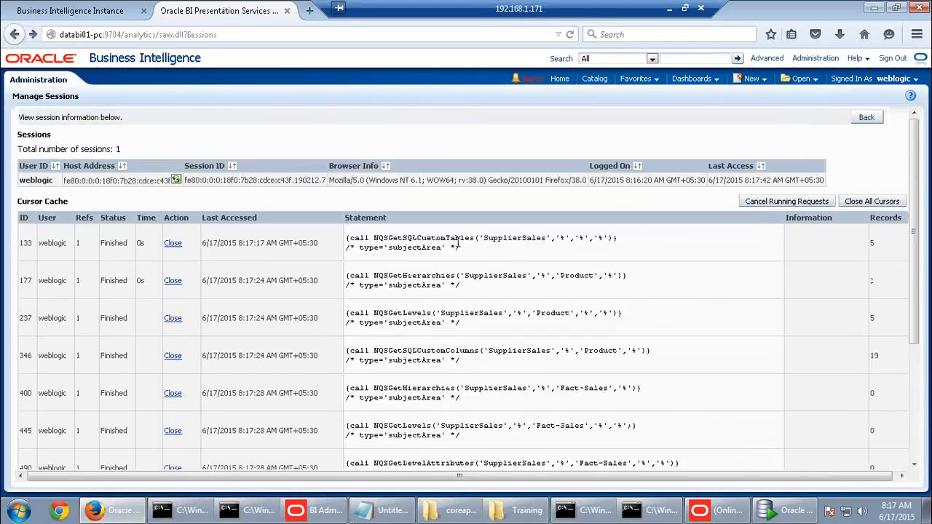
pyautogui.click(876, 120)
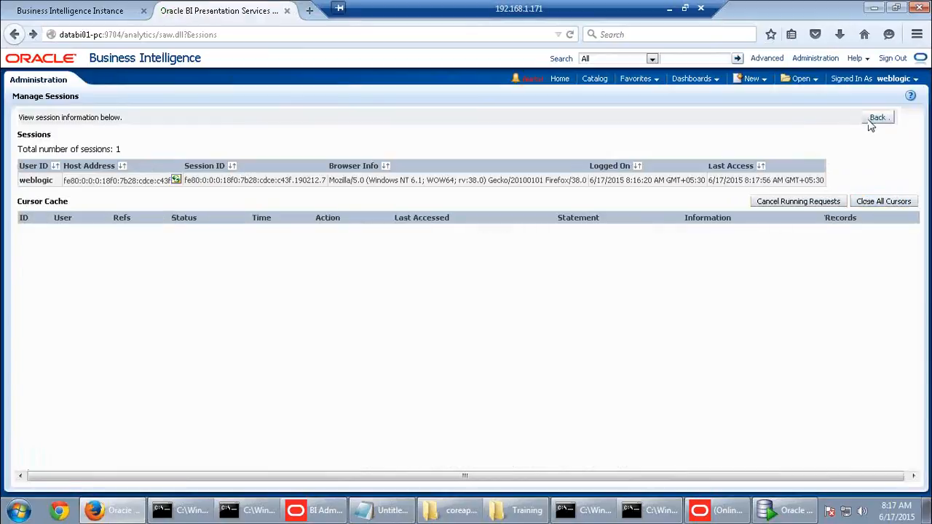
pyautogui.scroll(-2, 94, 413)
pyautogui.scroll(-1, 93, 413)
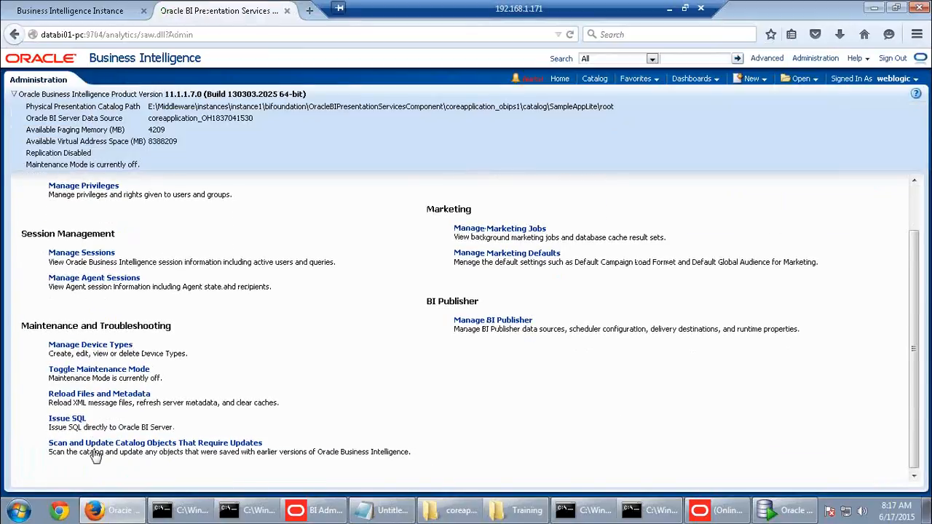
# Reload files and metadata, then purge the whole BI Server cache with call sapurgeallcache()
pyautogui.click(94, 393)
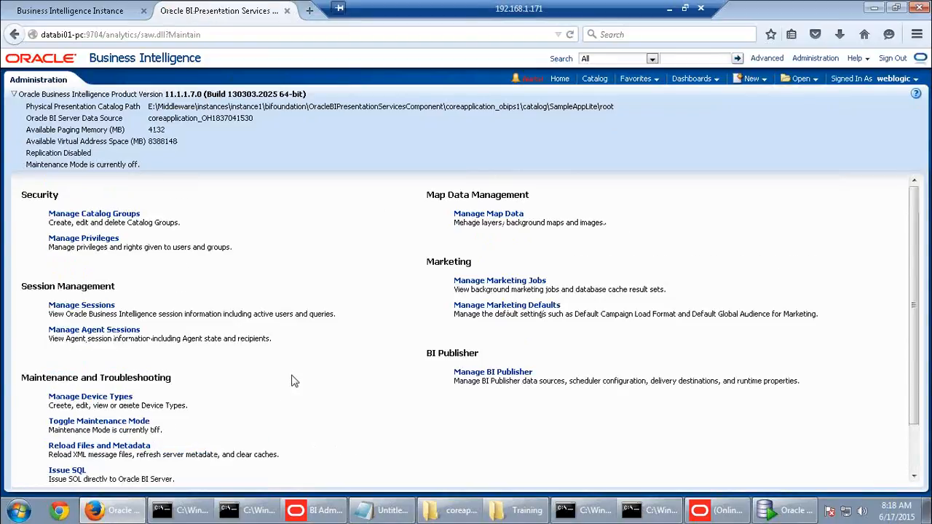
pyautogui.scroll(-1, 223, 391)
pyautogui.click(77, 417)
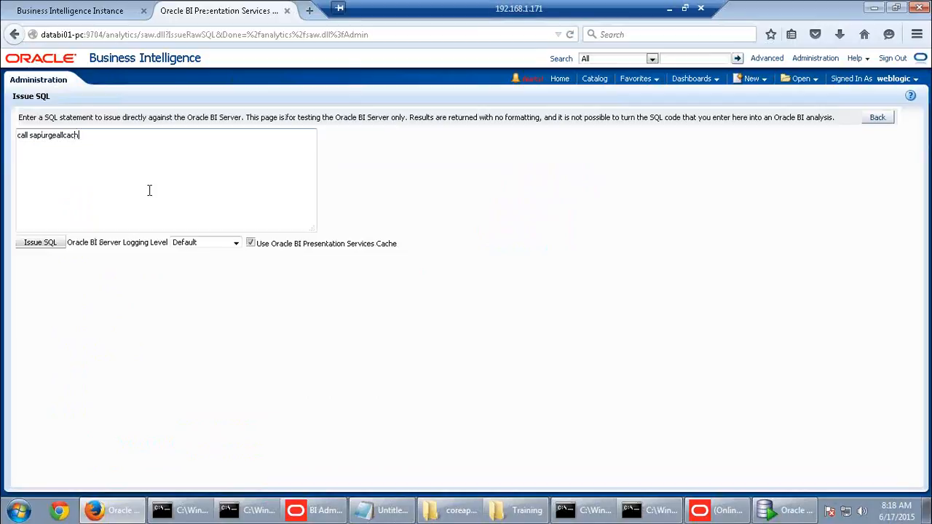
pyautogui.write('()')
pyautogui.click(40, 242)
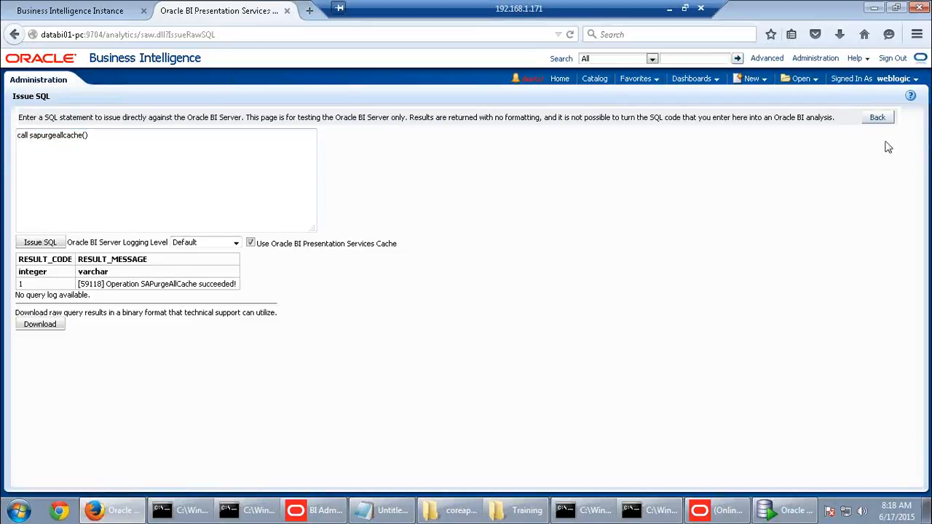
pyautogui.click(877, 119)
pyautogui.click(754, 79)
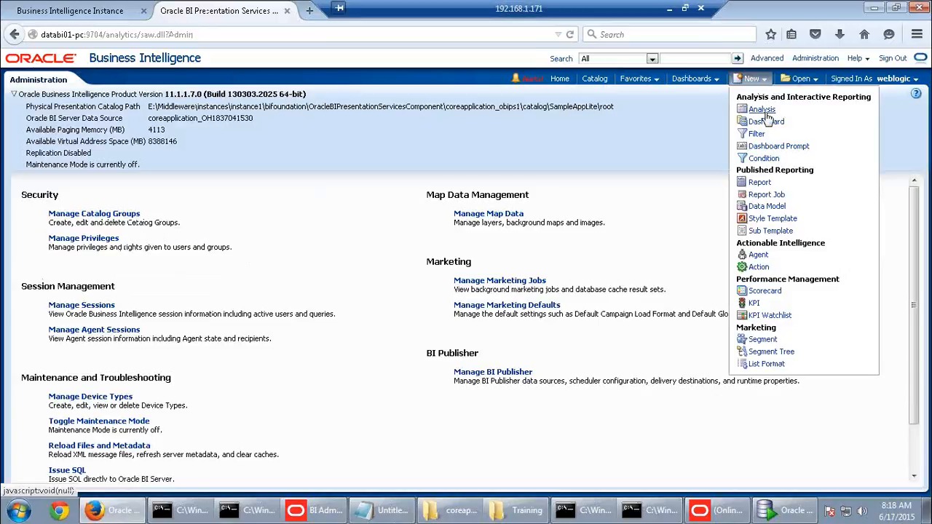
# Rebuild the SupplierSales Type-by-Dollars analysis, see Baking at $4,925,521 first, then go to Administration
pyautogui.click(763, 111)
pyautogui.click(751, 120)
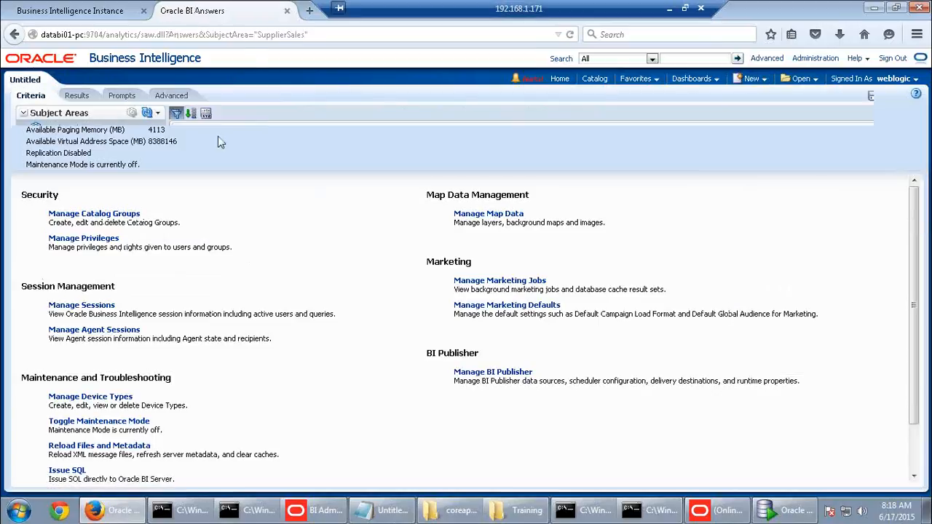
pyautogui.click(67, 161)
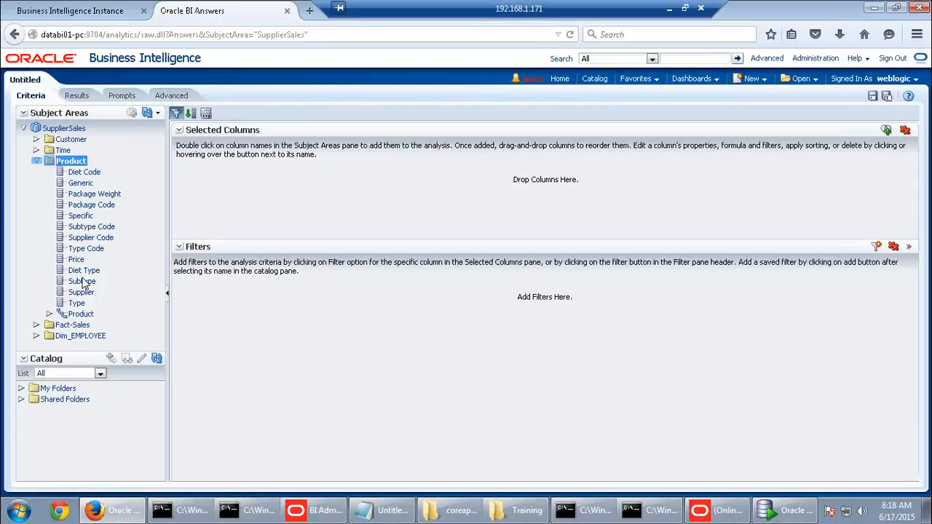
pyautogui.doubleClick(76, 303)
pyautogui.click(76, 325)
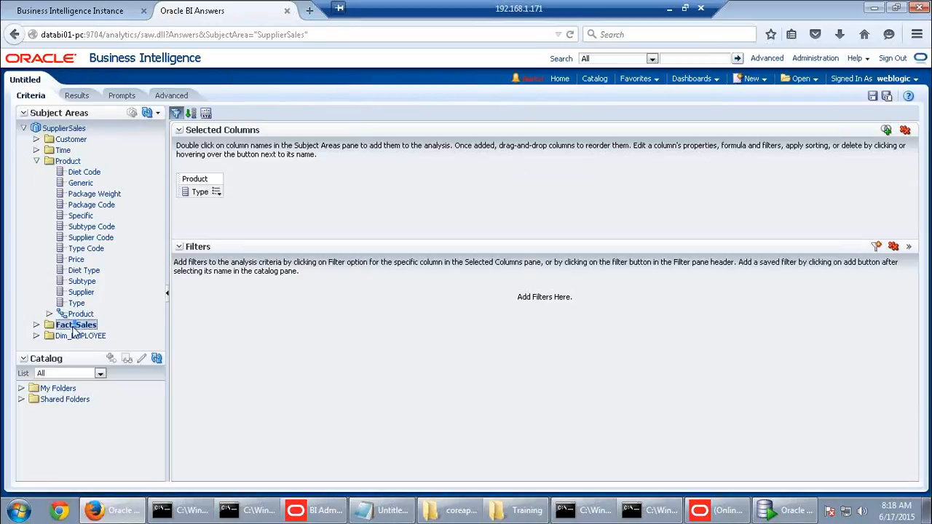
pyautogui.doubleClick(79, 337)
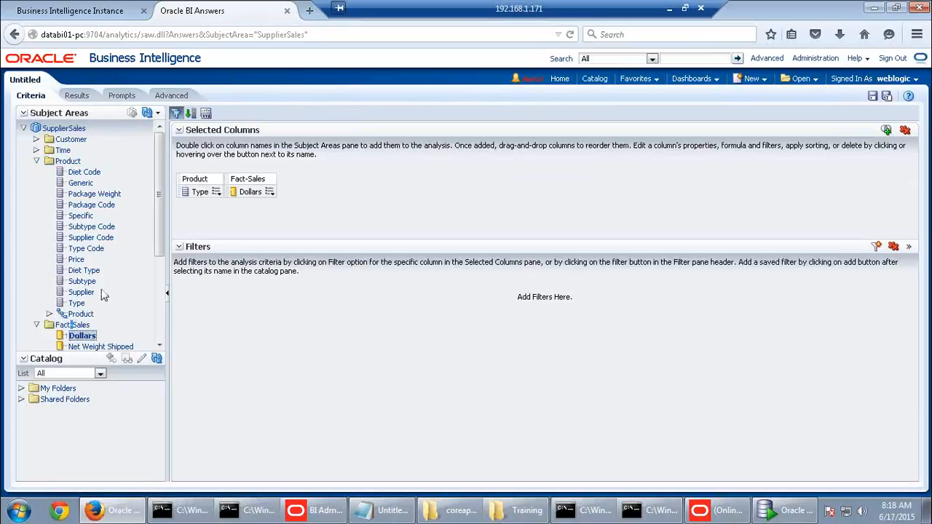
pyautogui.click(87, 97)
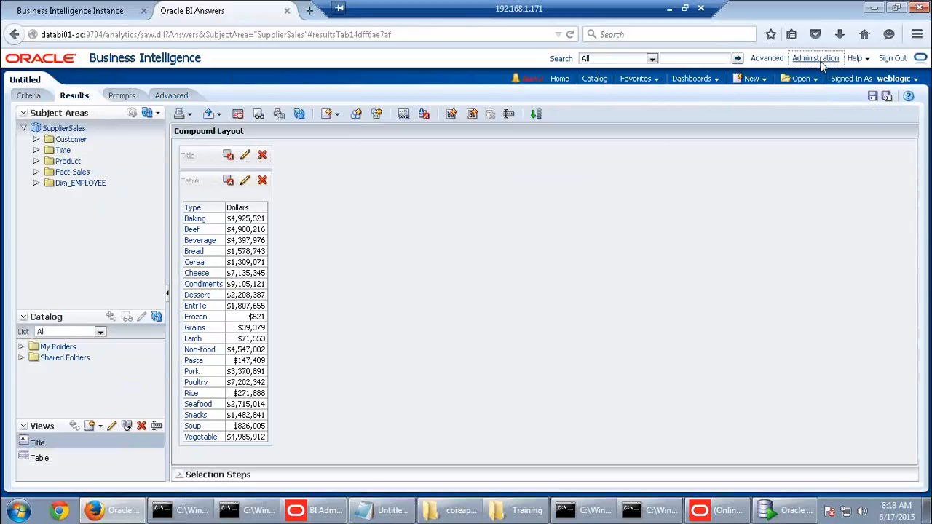
pyautogui.click(819, 59)
pyautogui.click(551, 243)
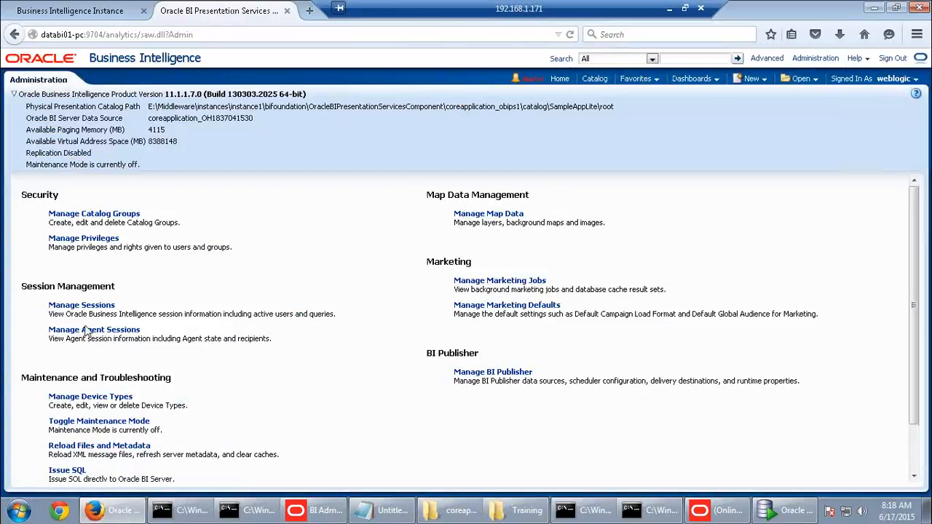
# Open the rerun query's log and confirm it reads Fact_D1_ORDER_AGG1
pyautogui.scroll(-10, 155, 402)
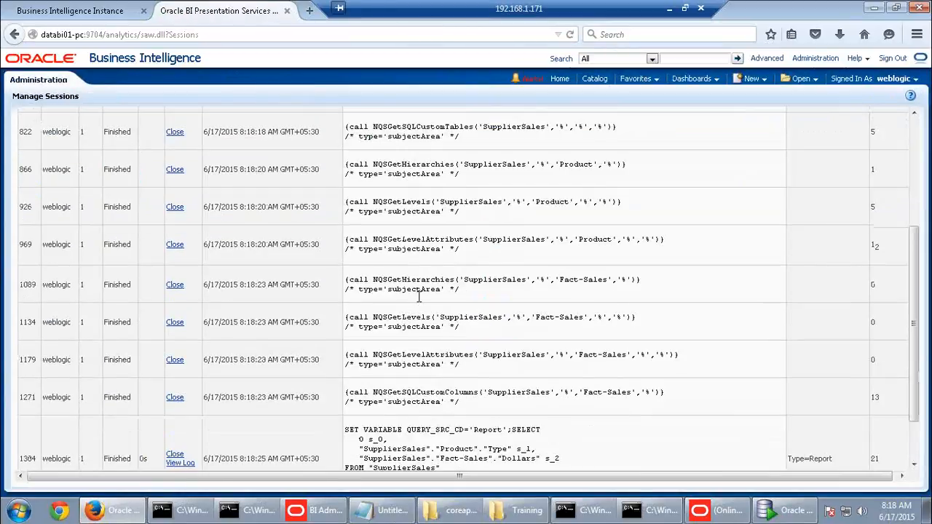
pyautogui.click(175, 402)
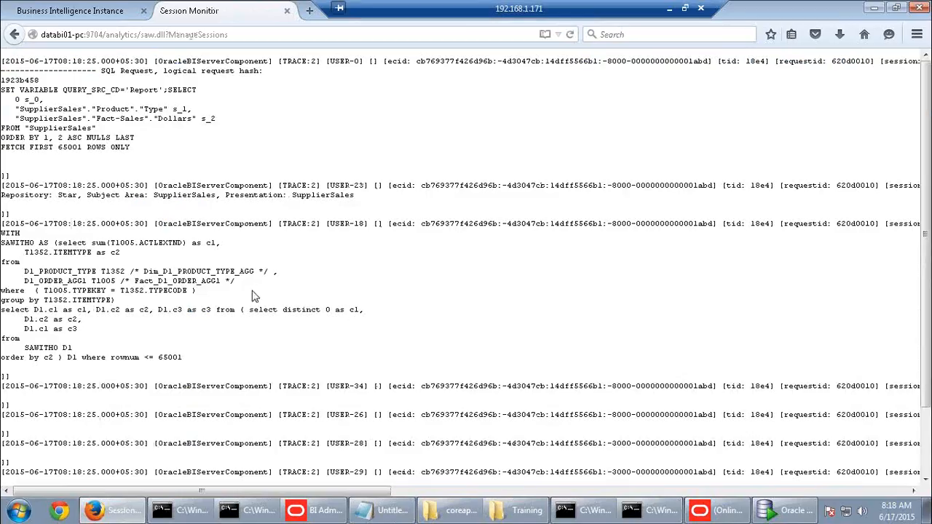
pyautogui.moveTo(140, 270); pyautogui.dragTo(192, 264)
pyautogui.click(292, 271)
pyautogui.click(17, 40)
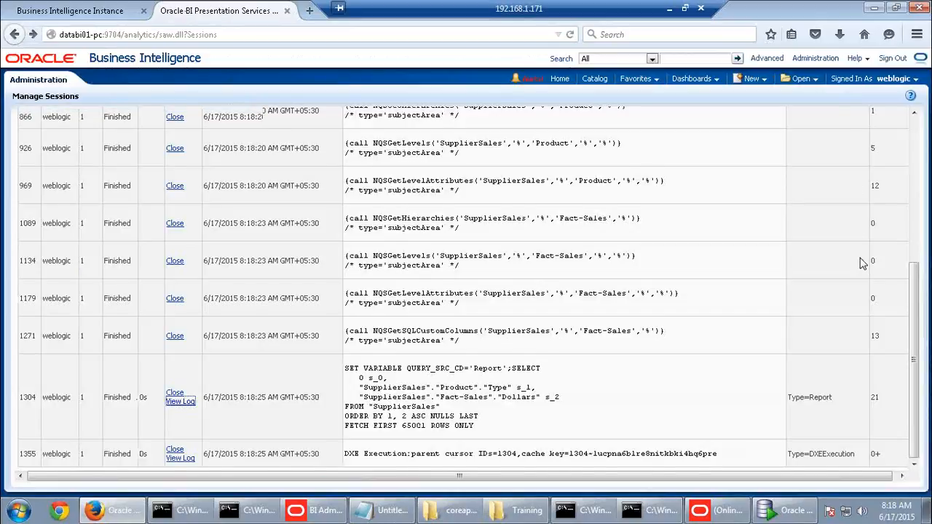
# Close all cached cursors and sign out of Business Intelligence
pyautogui.scroll(5, 864, 255)
pyautogui.click(876, 203)
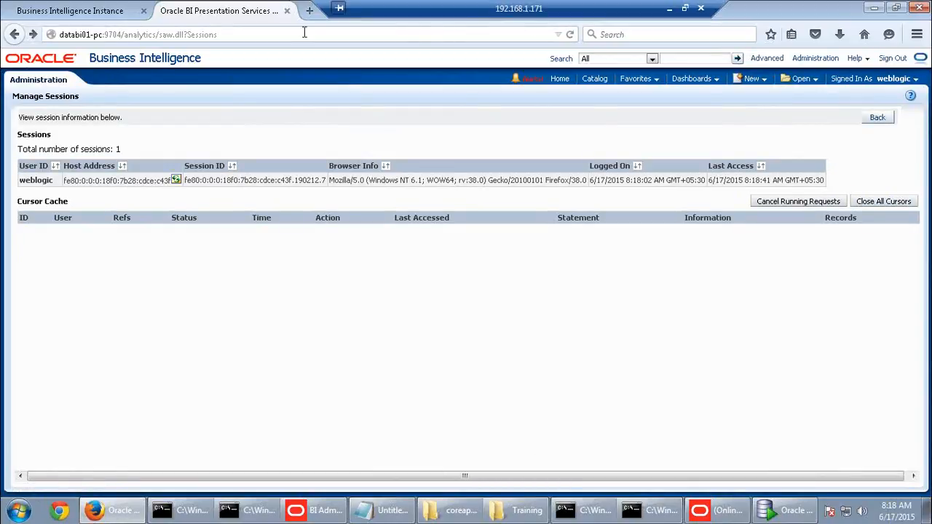
pyautogui.click(893, 58)
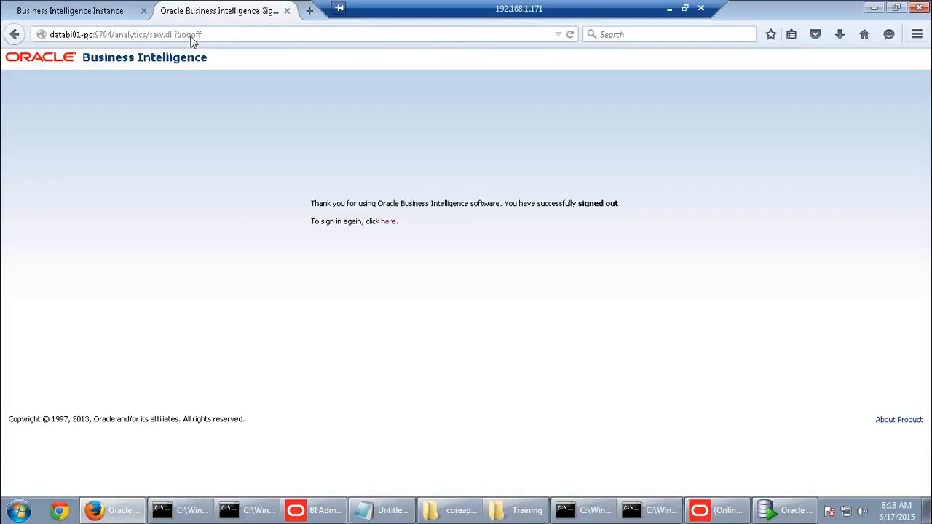
# Close the signed-out browser tab and bring the Command Prompt window forward
pyautogui.click(287, 10)
pyautogui.click(641, 512)
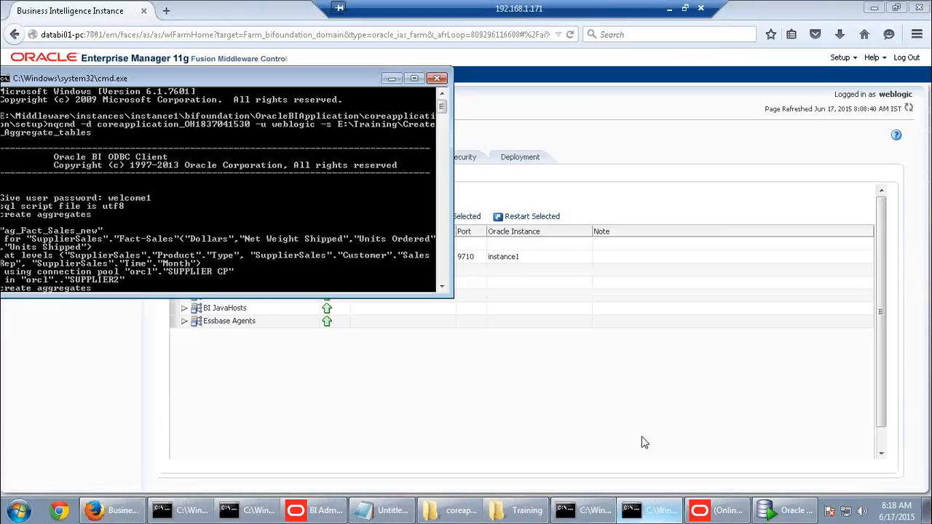
pyautogui.click(637, 513)
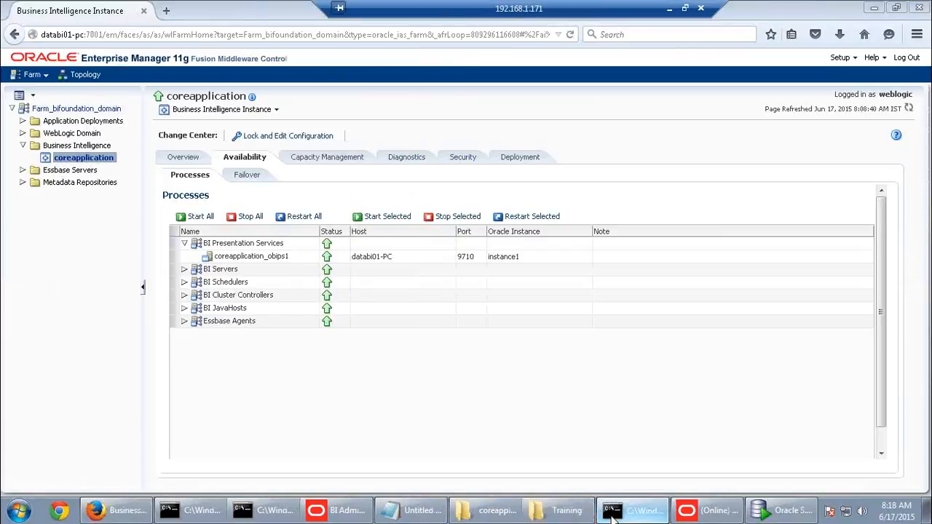
pyautogui.click(612, 513)
# Move up to the instance1 folder with cd.. and enter its bin directory
pyautogui.write('cd')
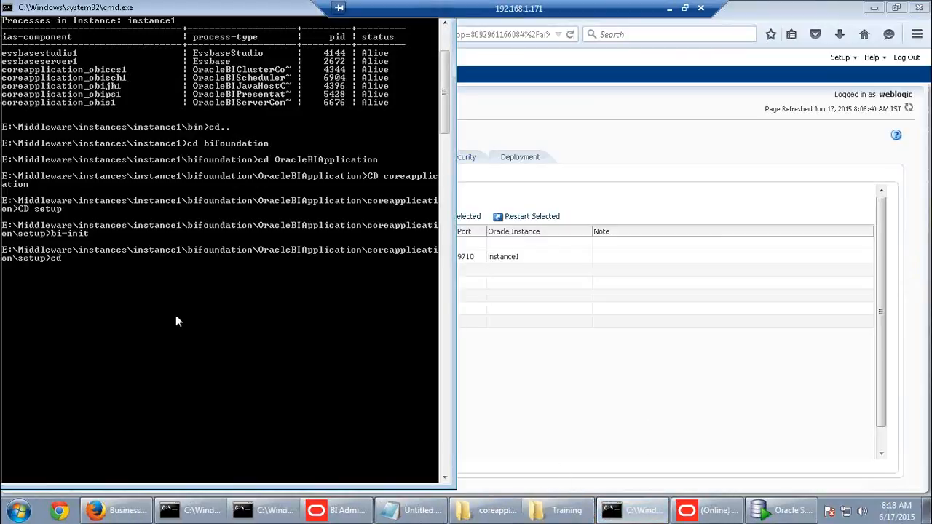
pyautogui.write('..')
pyautogui.press('Return')
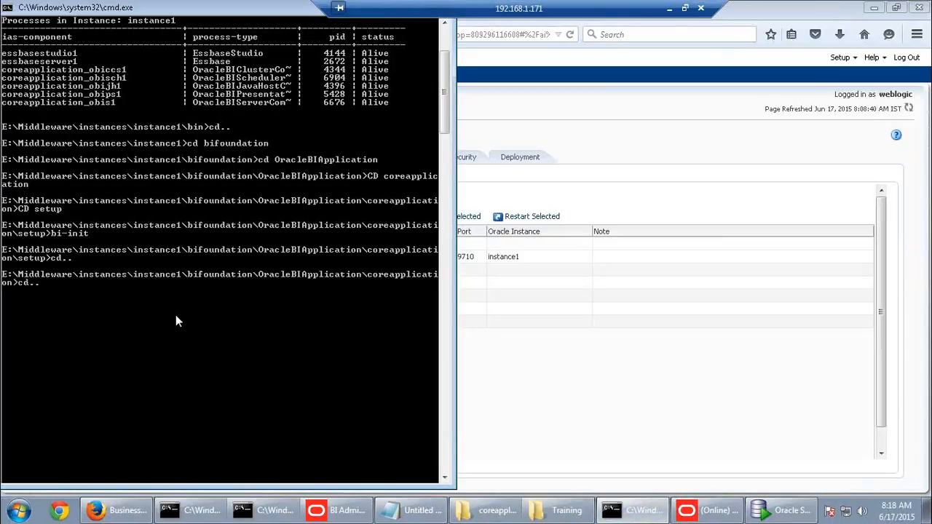
pyautogui.write('cd..')
pyautogui.press('Return')
pyautogui.write('cd..')
pyautogui.press('Return')
pyautogui.write('cd..')
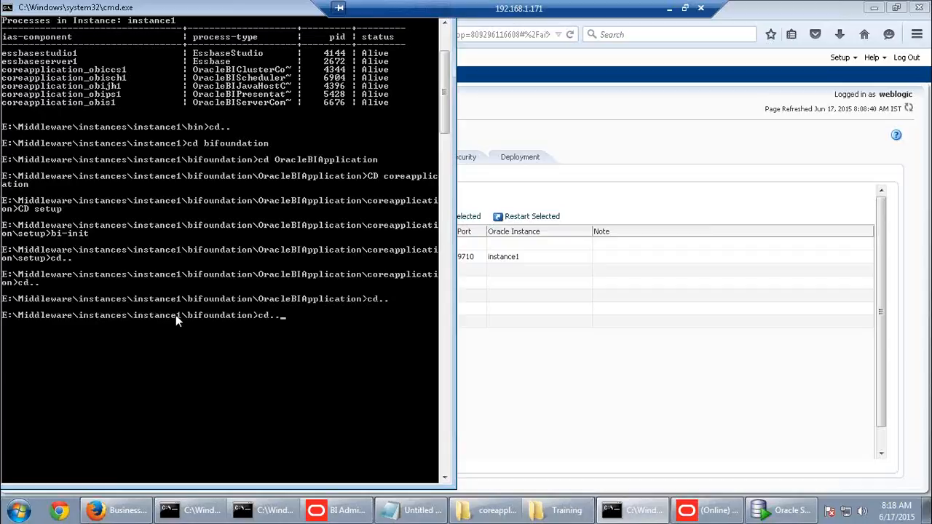
pyautogui.press('Return')
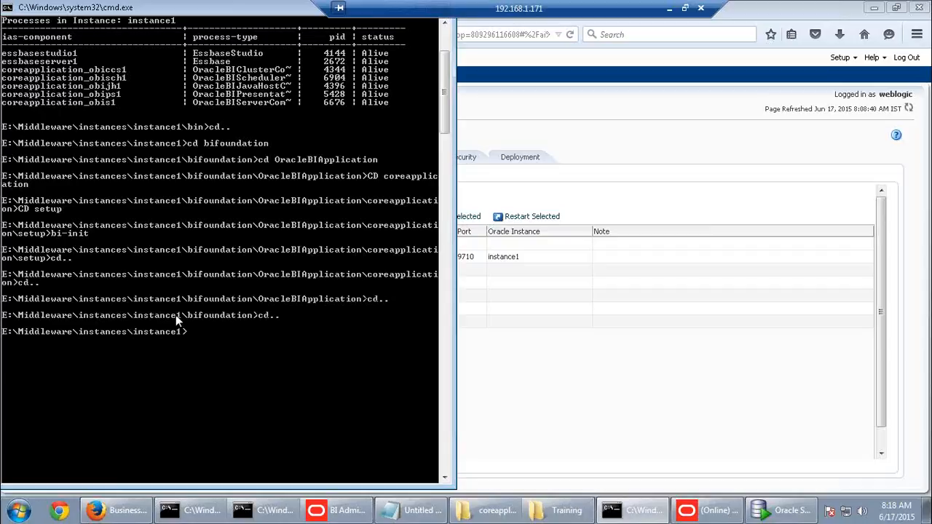
pyautogui.write('cd bin')
pyautogui.press('Return')
# Run opmnctl stopall to stop OPMN and all managed processes
pyautogui.write('opm')
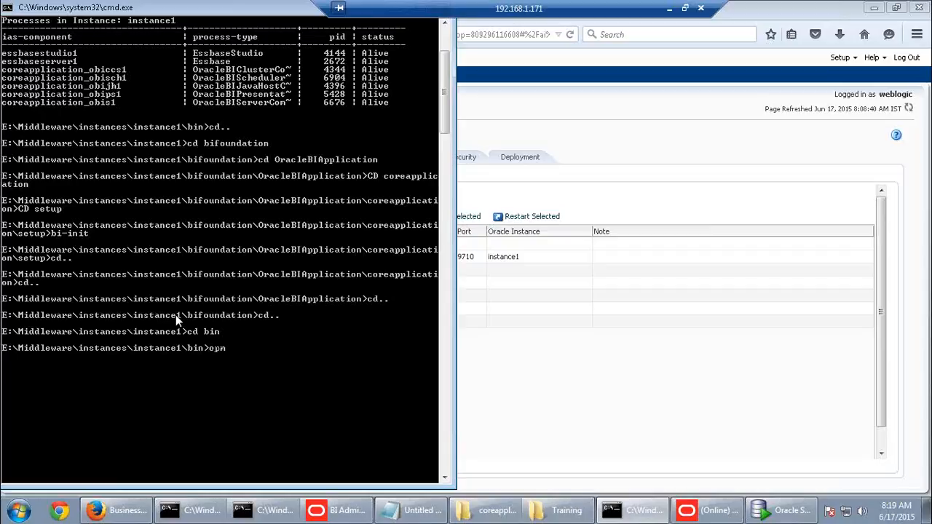
pyautogui.write('nctl stopall')
pyautogui.press('Return')
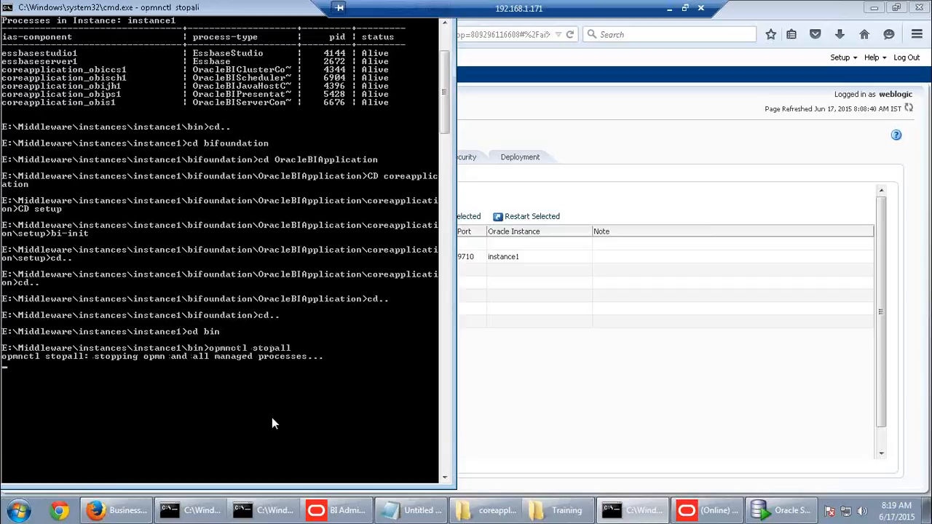
pyautogui.click(715, 511)
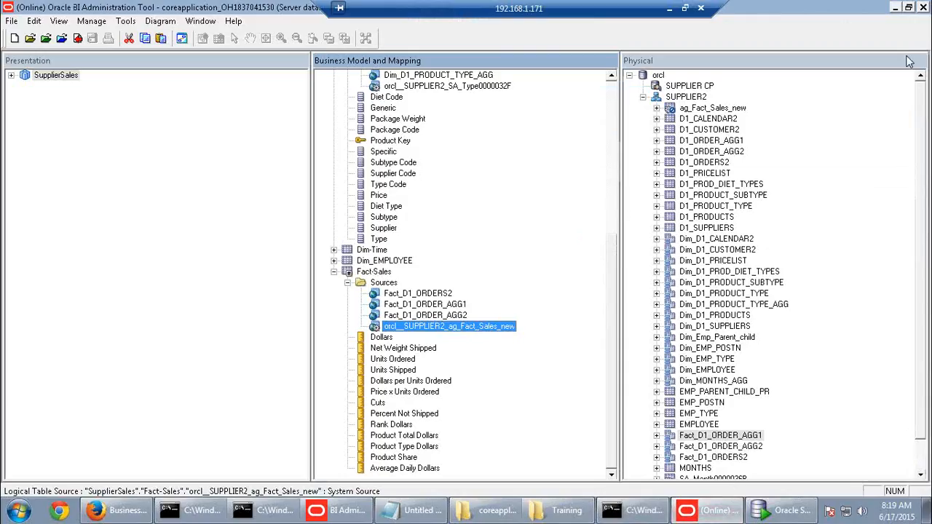
# Close the BI Administration Tool after its restart warning and run opmnctl startall
pyautogui.click(923, 9)
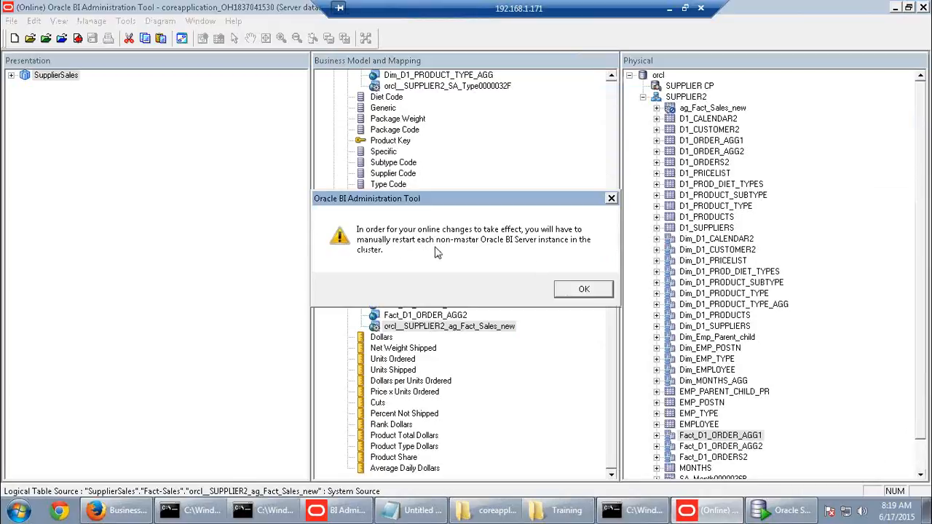
pyautogui.click(586, 290)
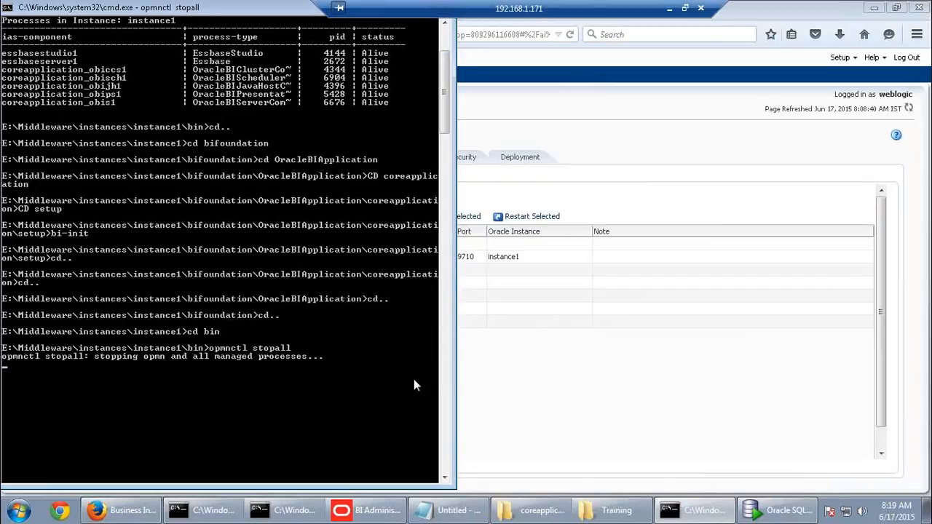
pyautogui.press('Up')
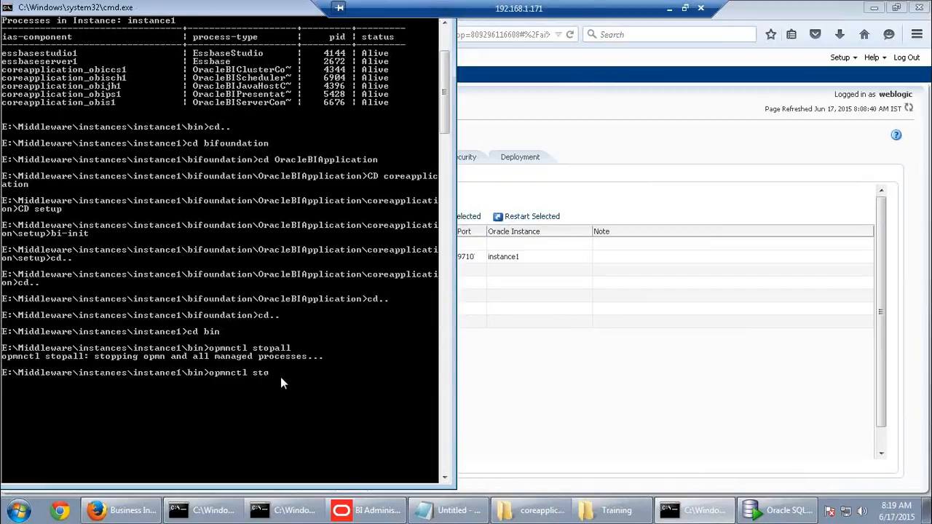
pyautogui.write('artall')
pyautogui.press('Return')
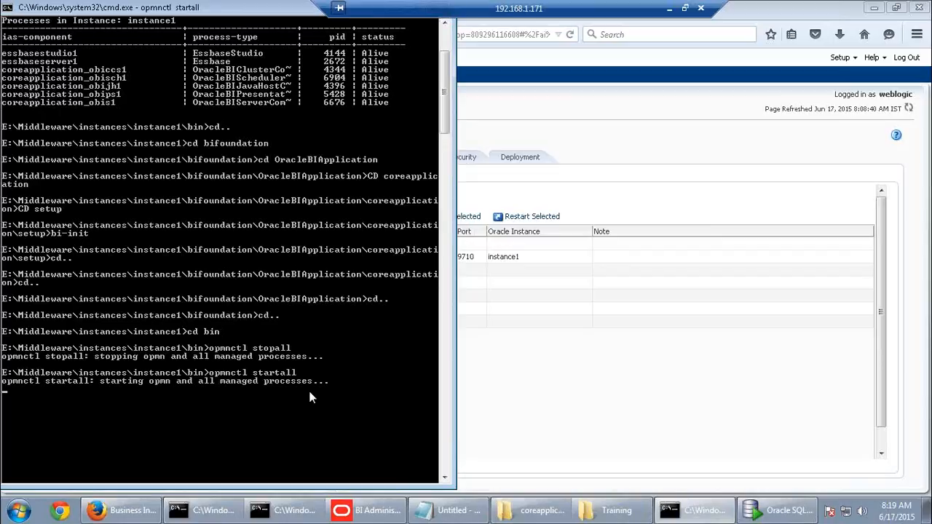
# Run opmnctl status to confirm every instance1 process is Alive
pyautogui.click(449, 513)
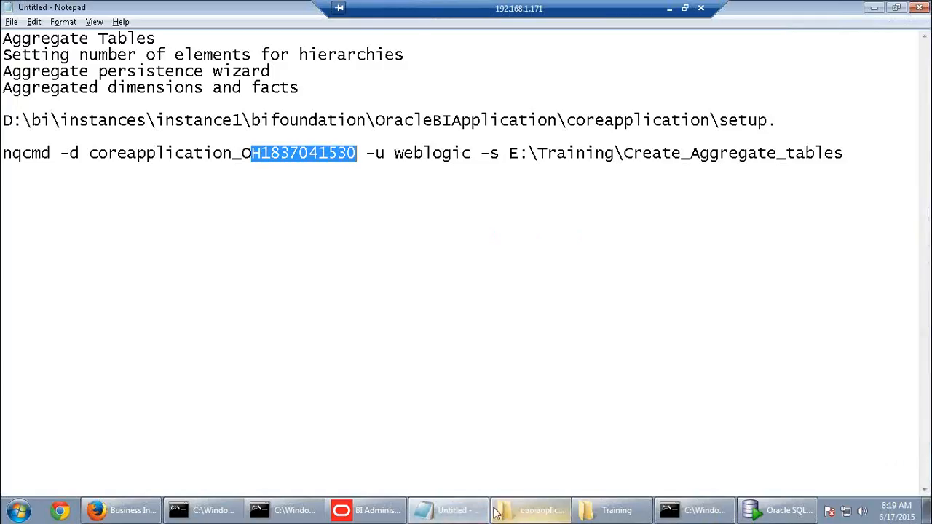
pyautogui.click(382, 513)
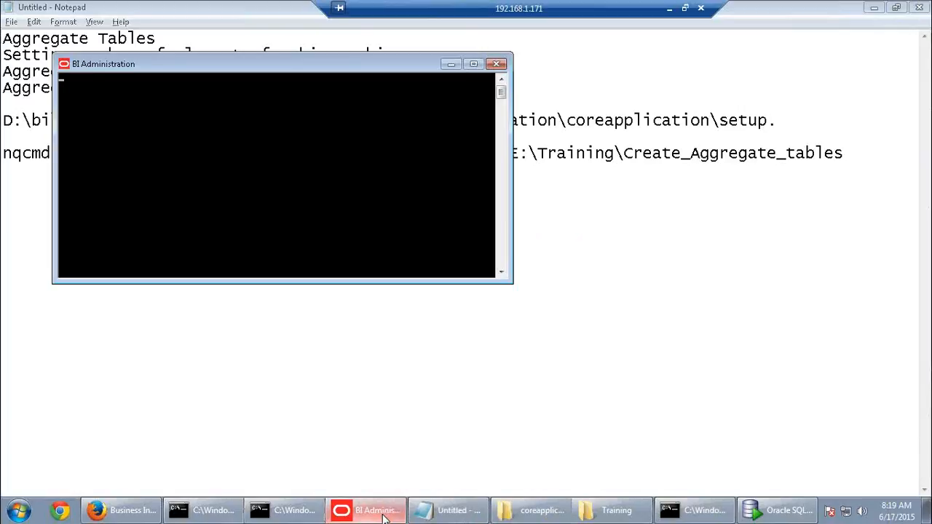
pyautogui.click(384, 514)
pyautogui.click(698, 513)
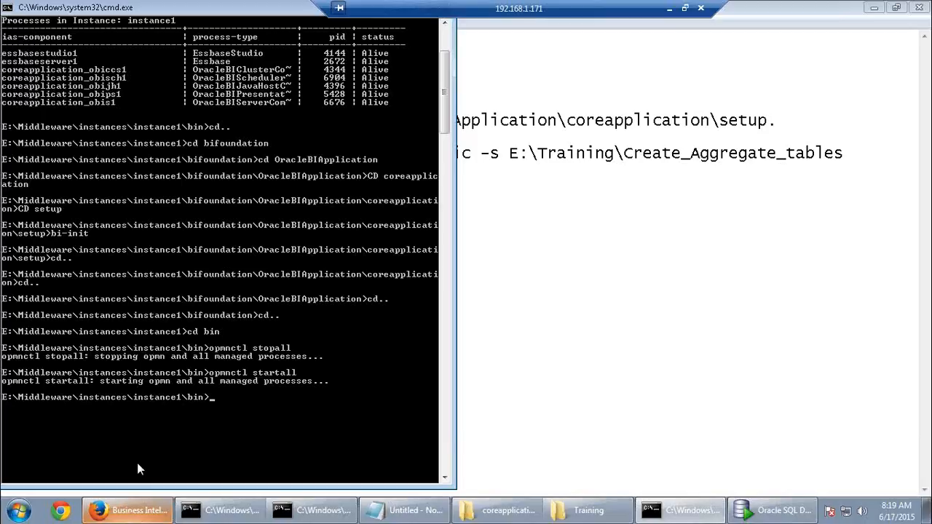
pyautogui.press('Up')
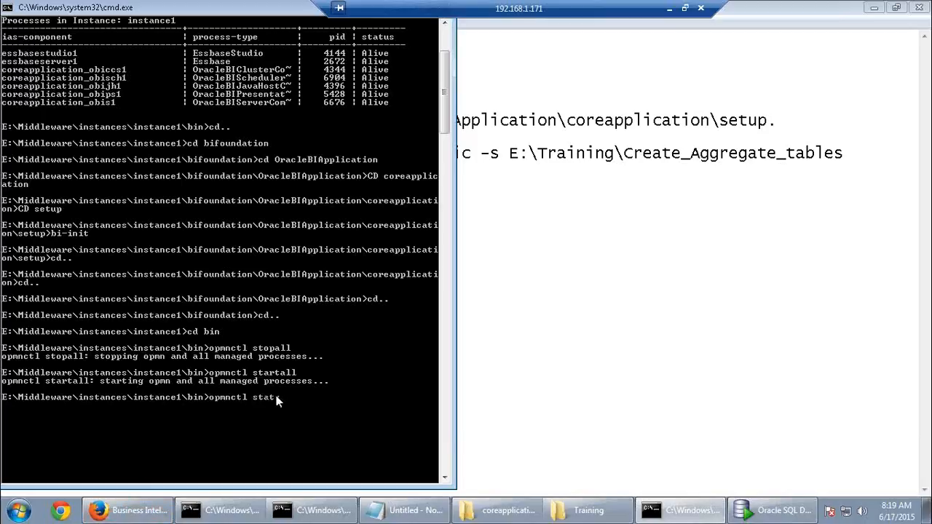
pyautogui.press('Return')
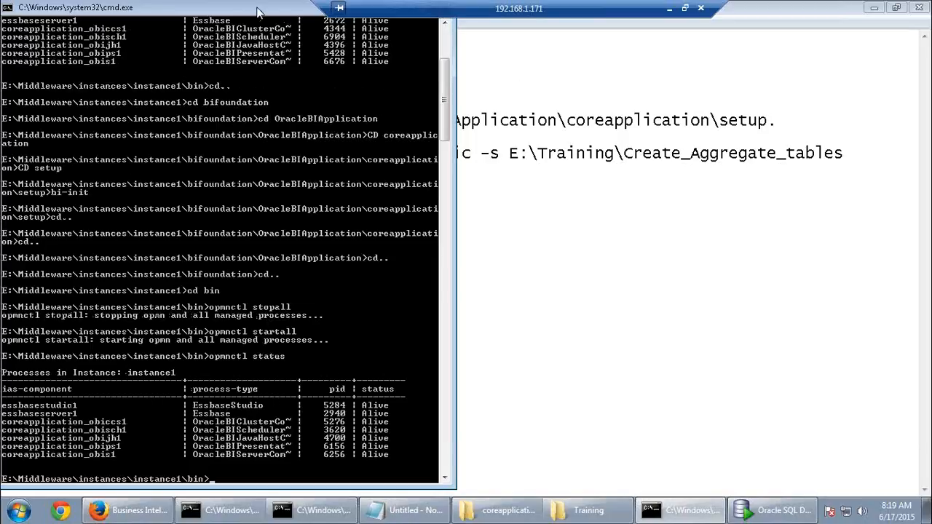
# Switch to Firefox and open a new browser tab
pyautogui.click(218, 510)
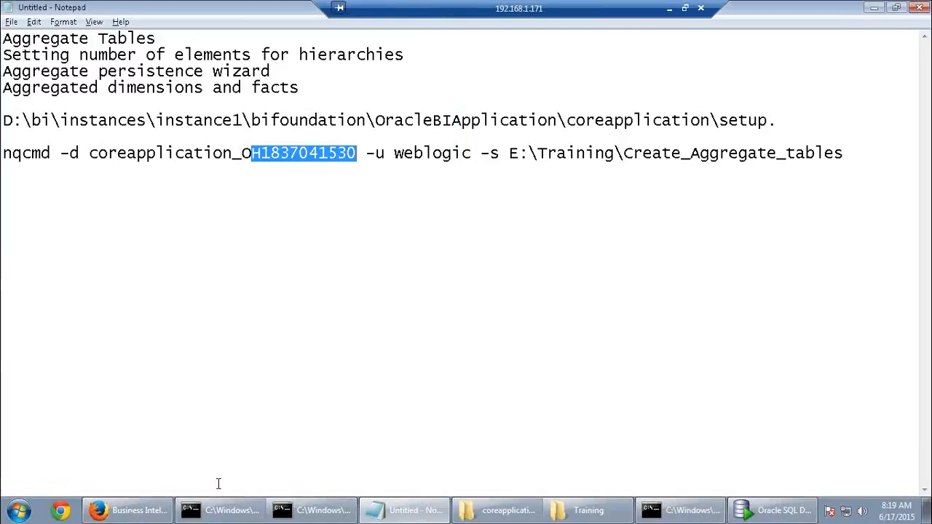
pyautogui.click(131, 510)
pyautogui.click(167, 12)
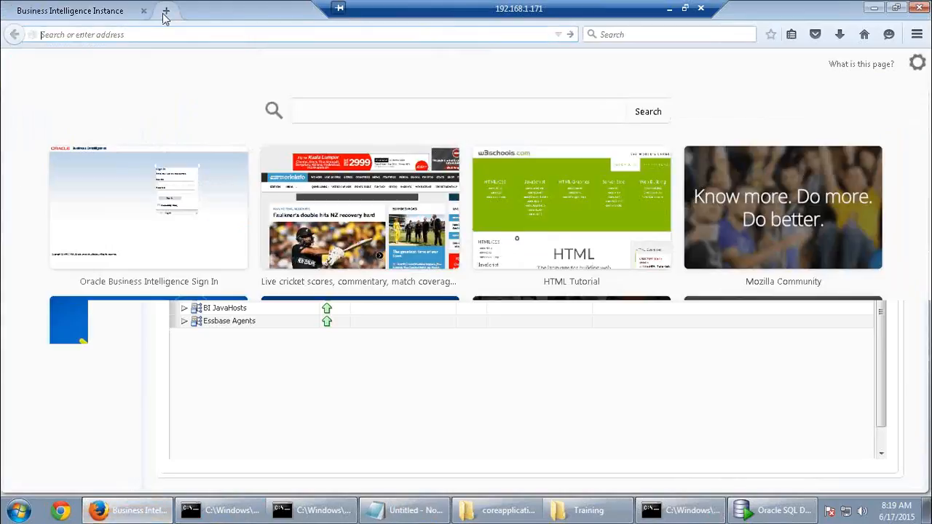
# Load the databi01-pc:9704/analytics/ address from the browser history
pyautogui.write('d')
pyautogui.click(129, 60)
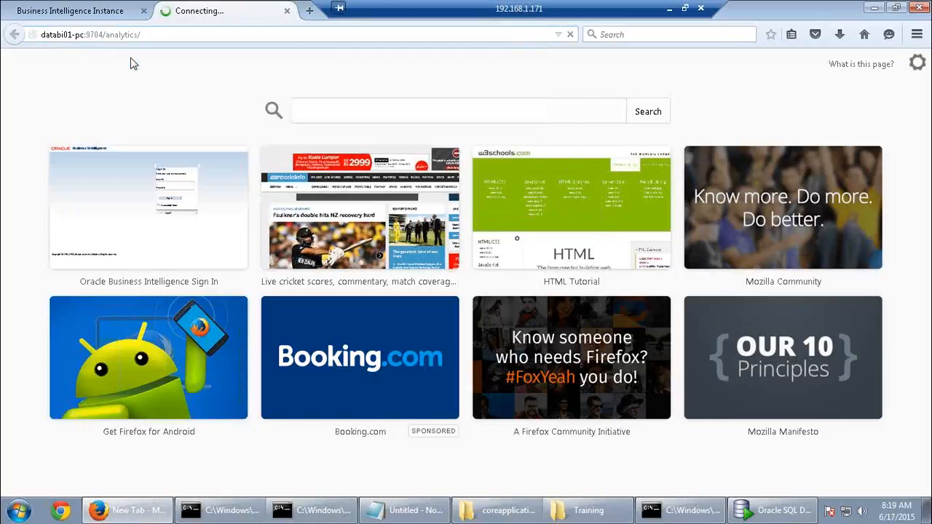
pyautogui.click(194, 35)
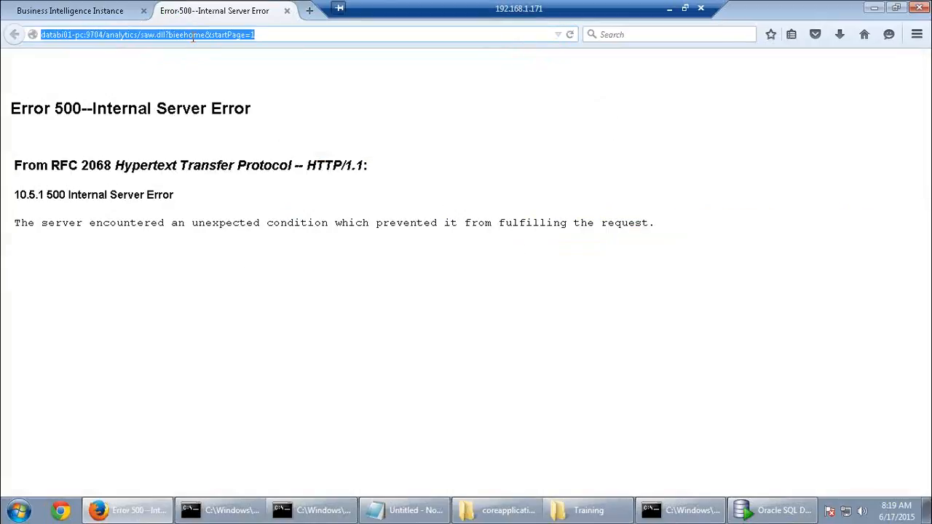
pyautogui.press('Return')
# Sign in to Oracle Business Intelligence with the saved user ID, retrying after a failed attempt
pyautogui.write('we')
pyautogui.click(428, 202)
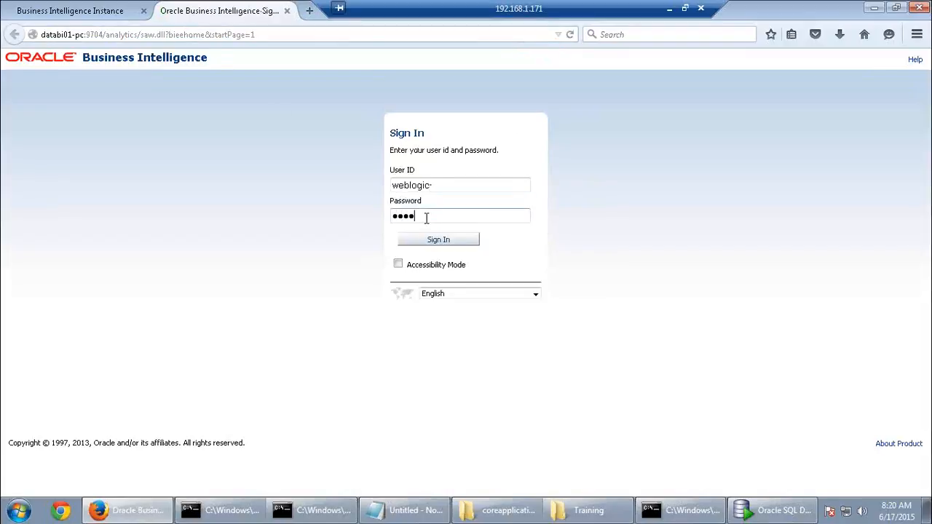
pyautogui.click(434, 243)
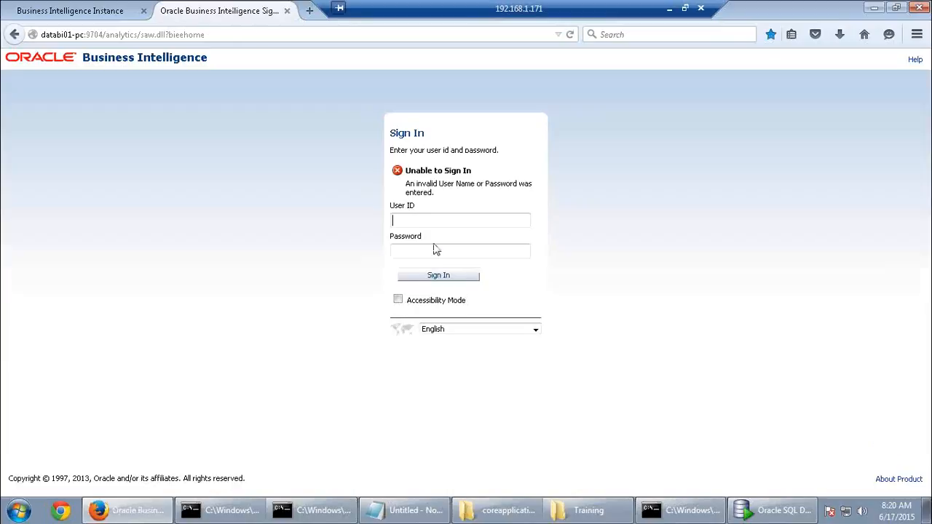
pyautogui.click(426, 220)
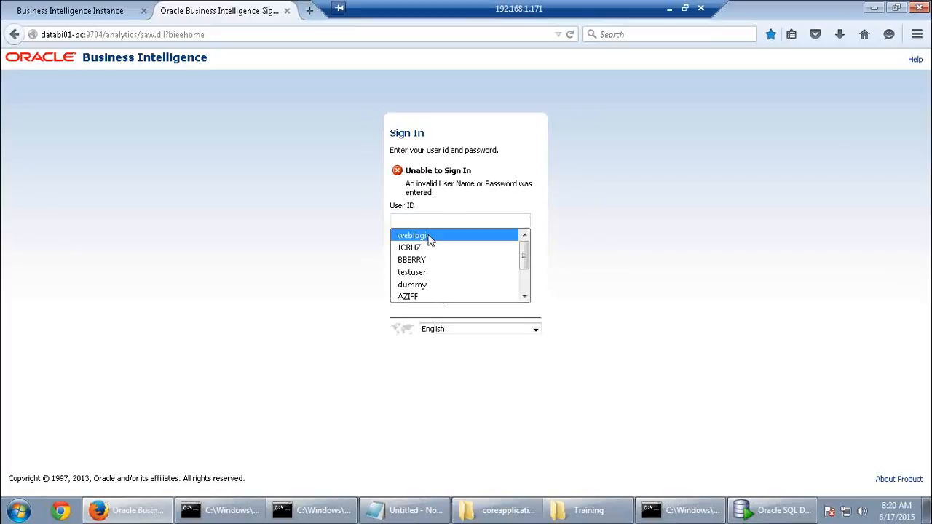
pyautogui.click(430, 235)
pyautogui.click(431, 248)
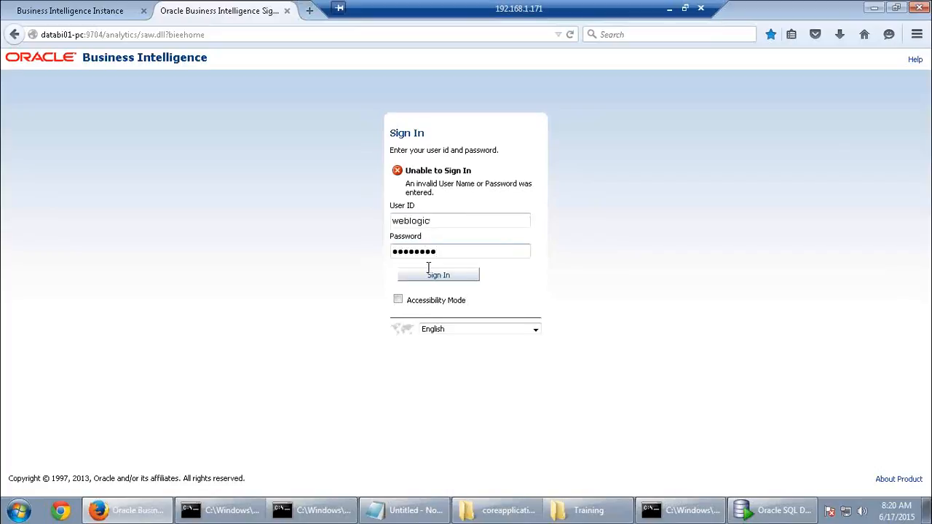
pyautogui.click(433, 275)
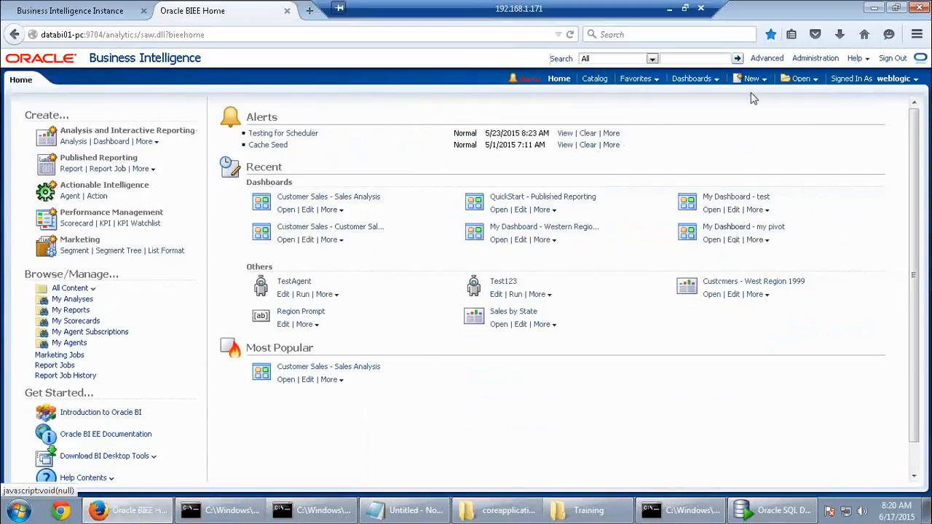
# Start a new SupplierSales analysis and add the Product Type column
pyautogui.click(752, 81)
pyautogui.click(750, 109)
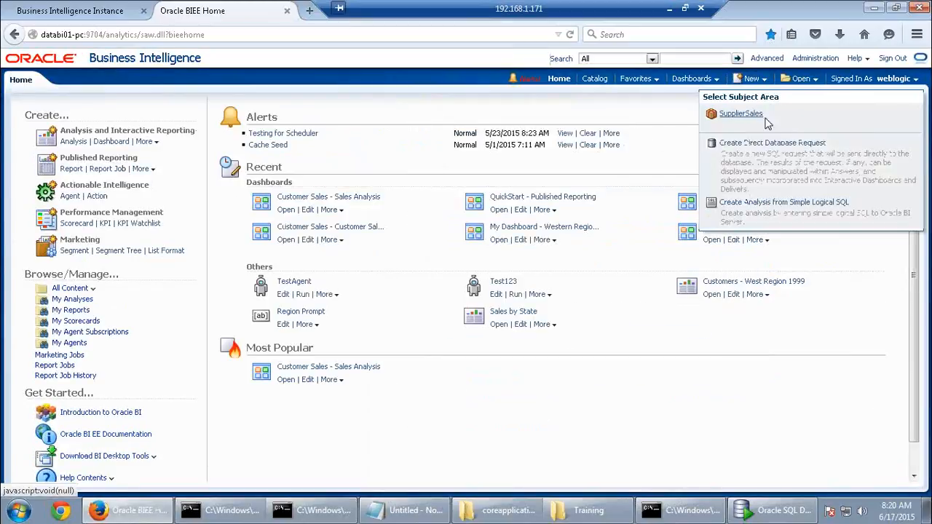
pyautogui.click(741, 114)
pyautogui.click(62, 161)
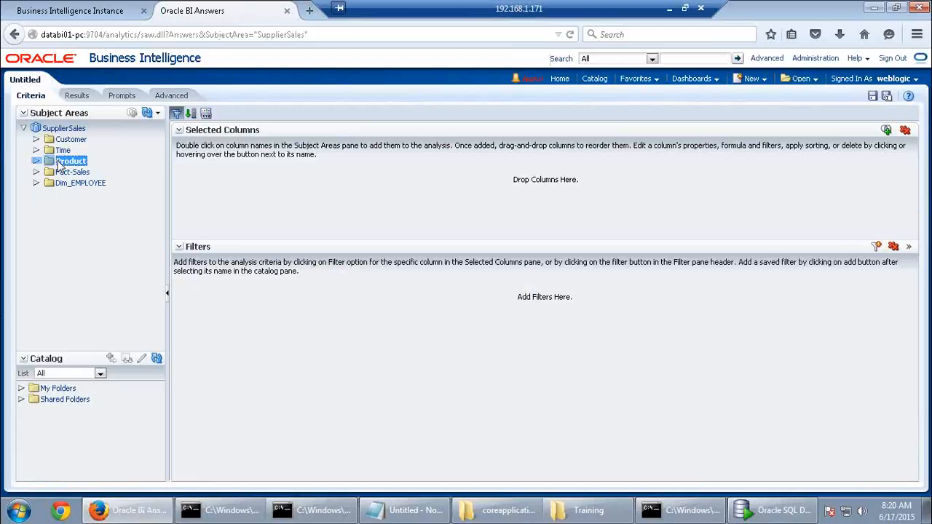
pyautogui.doubleClick(61, 162)
pyautogui.doubleClick(79, 302)
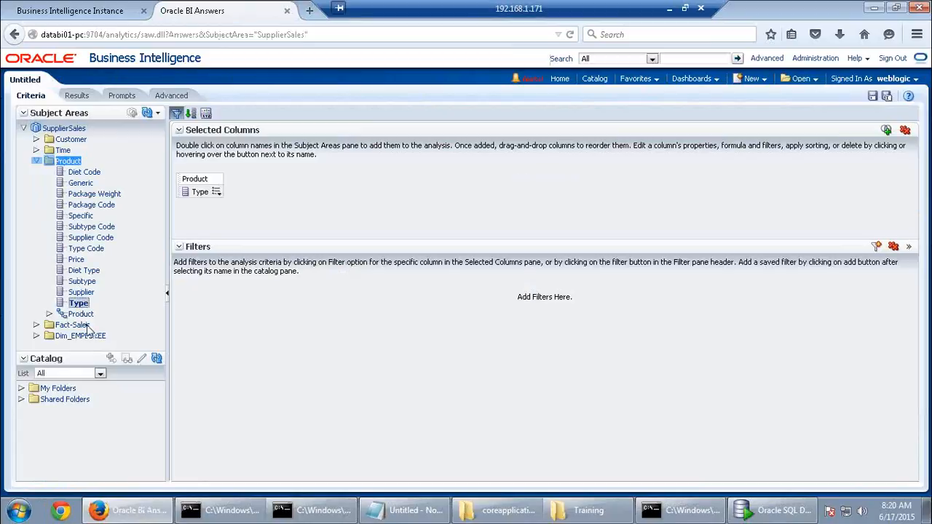
# Add Fact-Sales Dollars, view the results, then leave the analysis for Administration
pyautogui.click(86, 327)
pyautogui.doubleClick(56, 326)
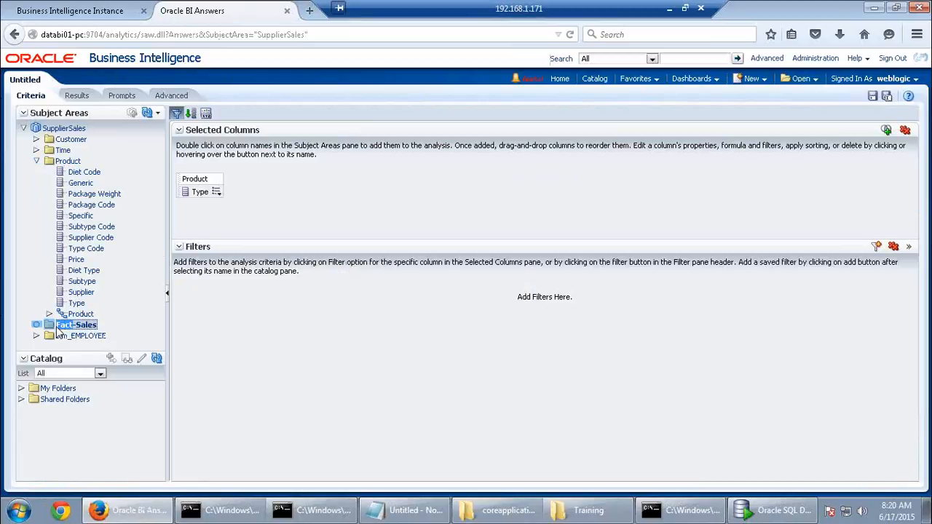
pyautogui.doubleClick(83, 336)
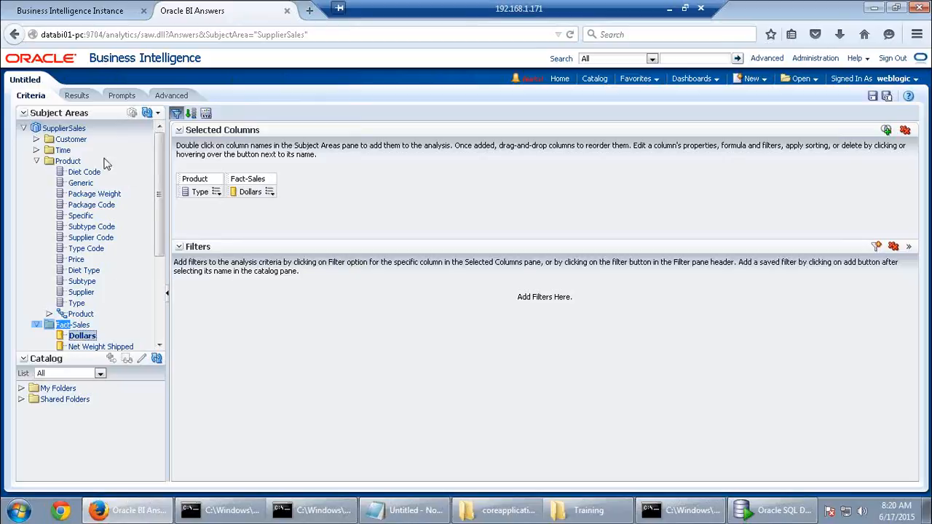
pyautogui.click(79, 96)
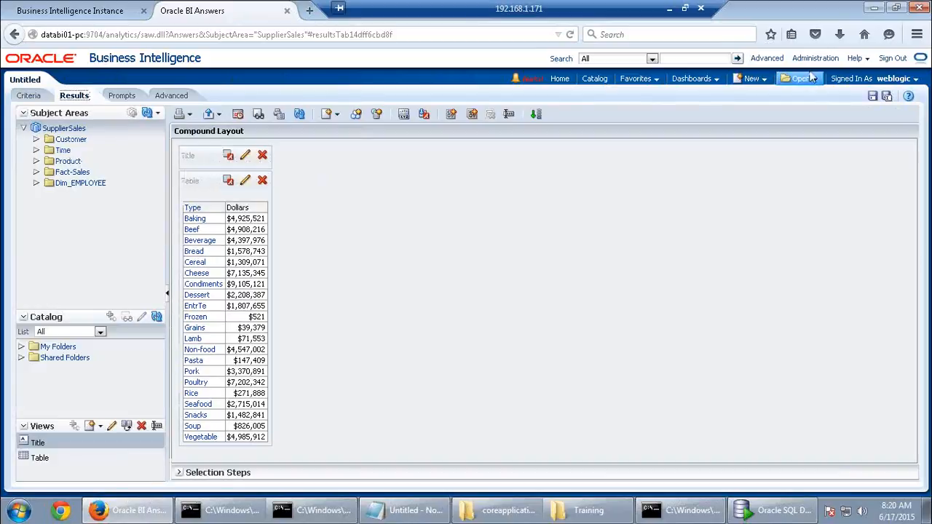
pyautogui.click(813, 59)
pyautogui.click(555, 242)
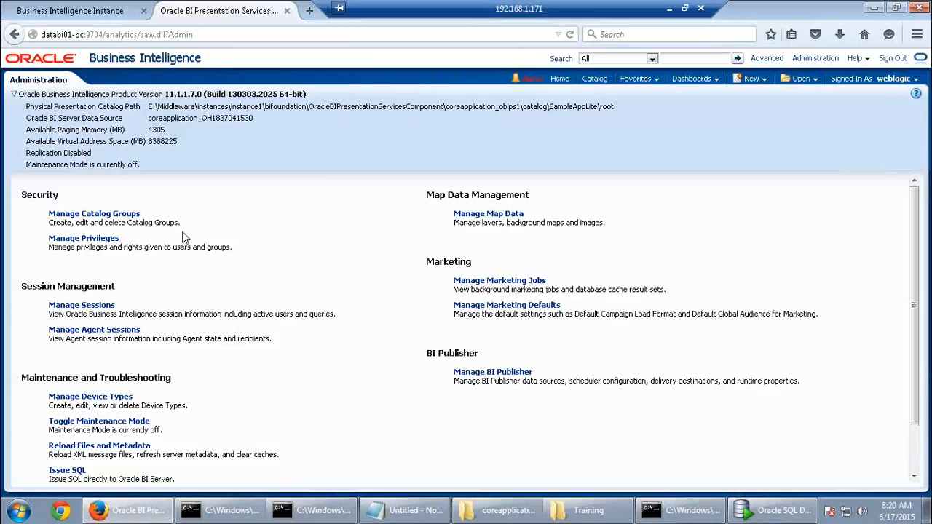
# Open Manage Sessions and view the log for the analysis query
pyautogui.click(109, 305)
pyautogui.scroll(-5, 388, 350)
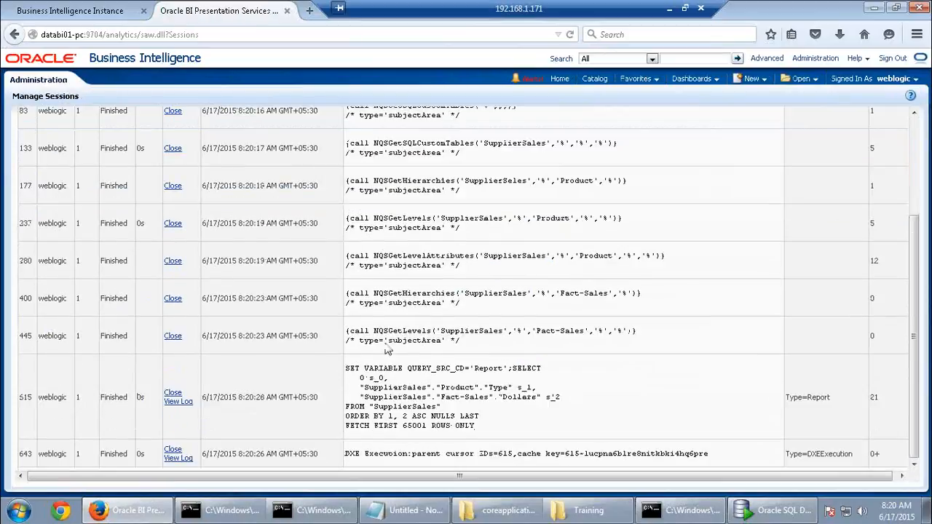
pyautogui.click(182, 401)
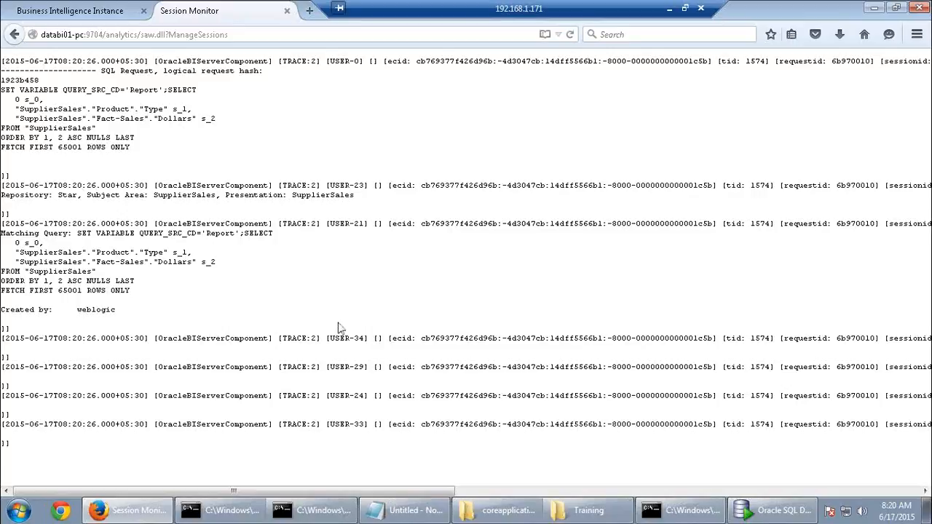
pyautogui.click(15, 34)
# Close all cursors in the cursor cache and return to the Administration page
pyautogui.scroll(5, 631, 357)
pyautogui.click(865, 205)
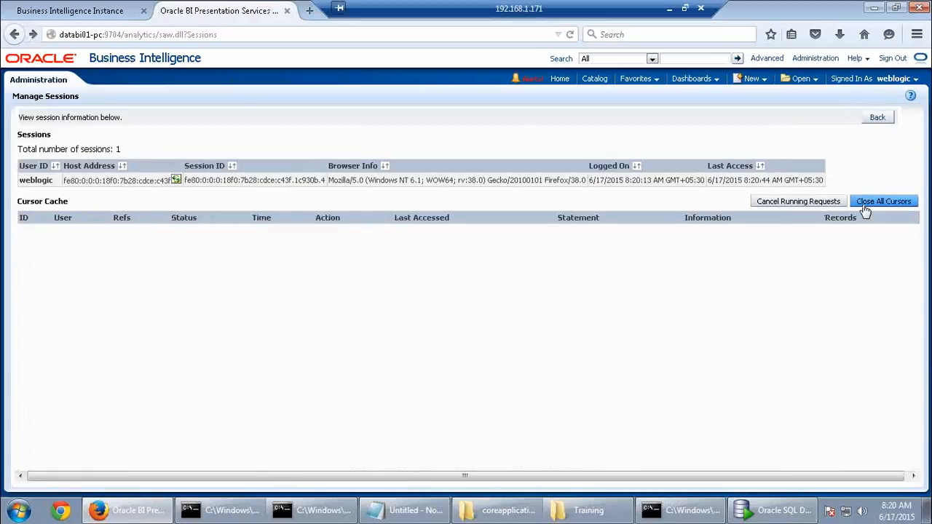
pyautogui.click(877, 117)
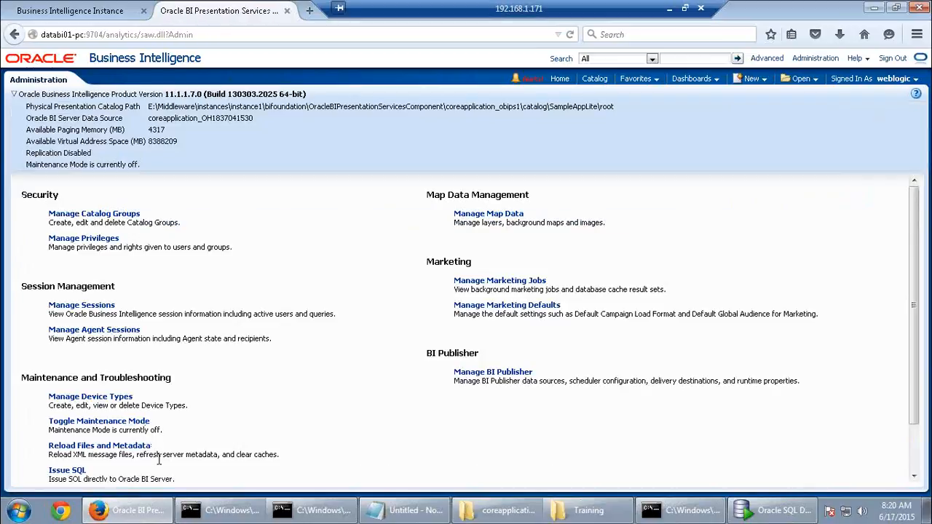
pyautogui.scroll(-2, 158, 459)
# Purge the entire server cache by issuing call sapurgeallcache()
pyautogui.click(73, 421)
pyautogui.click(157, 196)
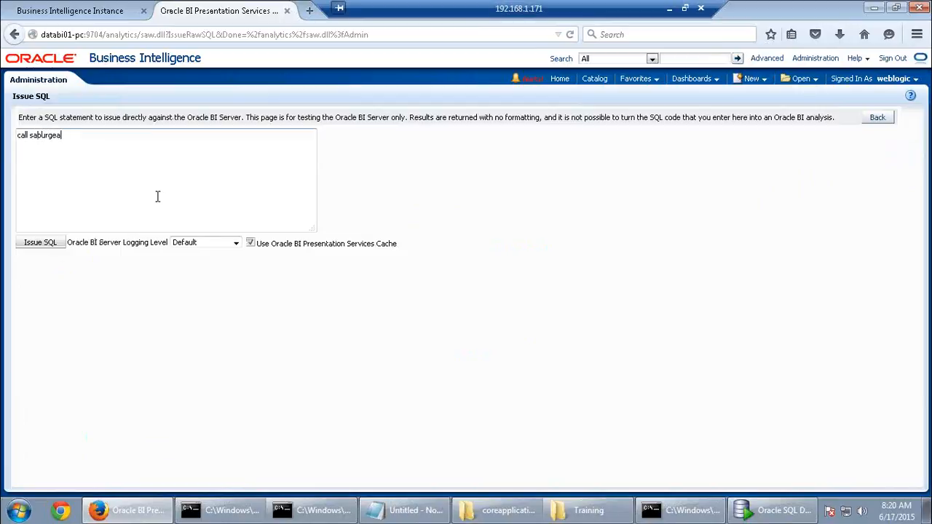
pyautogui.write('call sapurgeallcache()')
pyautogui.click(45, 242)
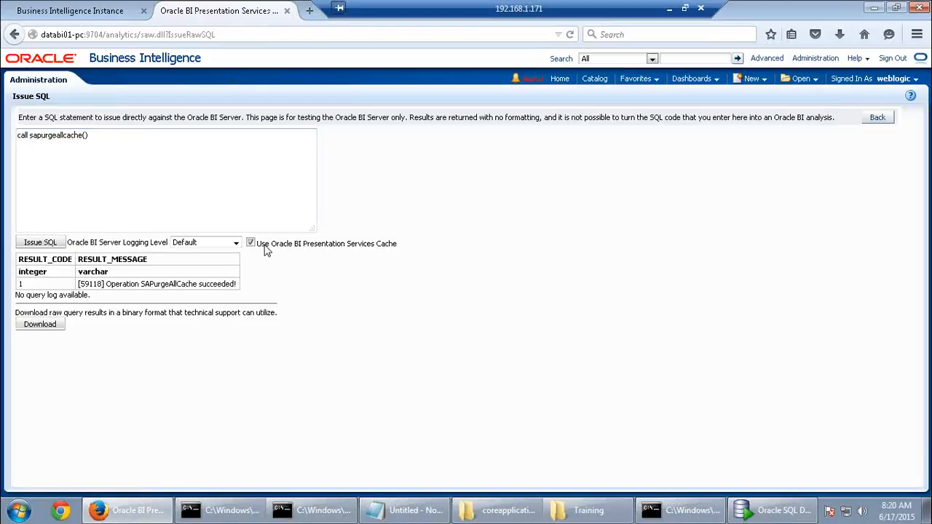
pyautogui.click(882, 118)
# Start a new SupplierSales analysis and add the Product Type column
pyautogui.moveTo(751, 83)
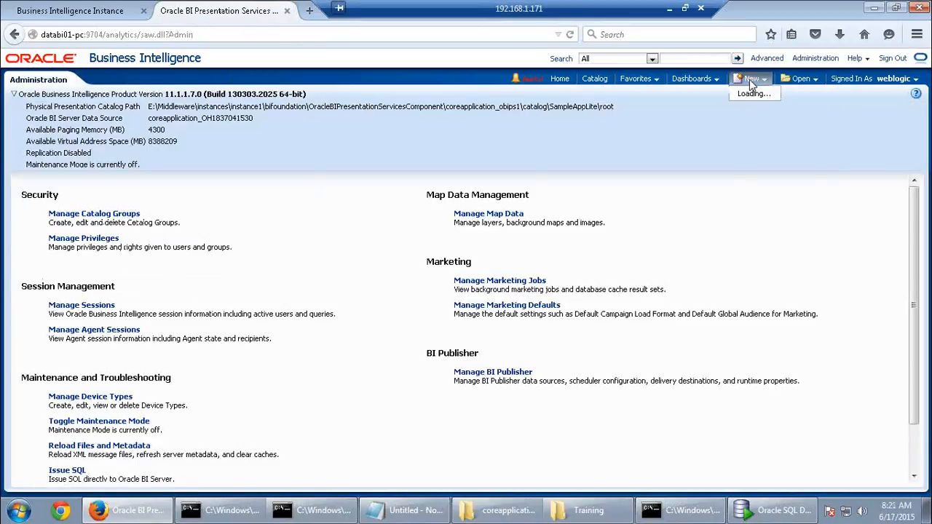
pyautogui.click(760, 107)
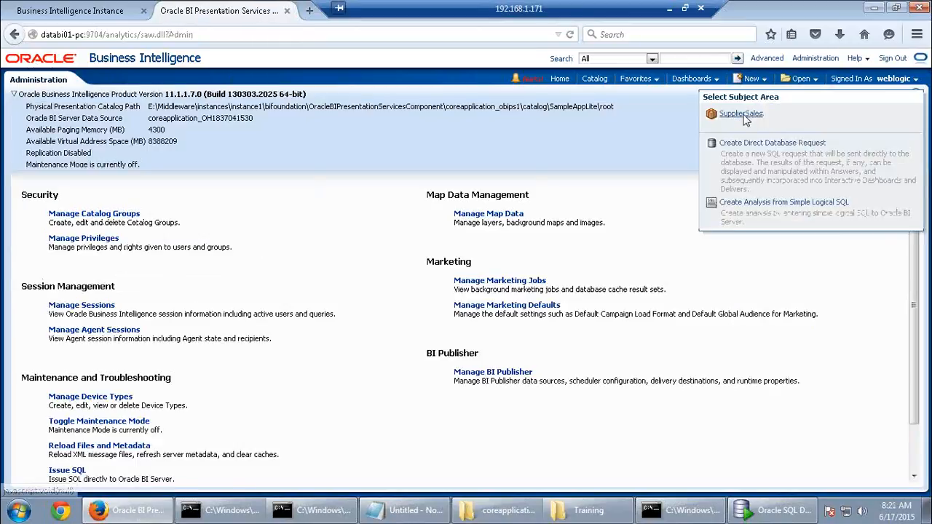
pyautogui.click(740, 115)
pyautogui.click(68, 161)
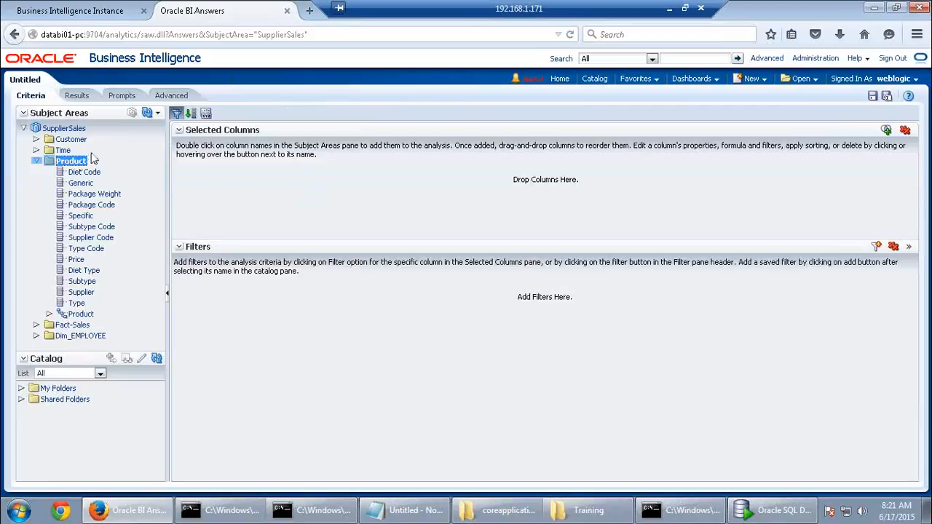
pyautogui.doubleClick(79, 304)
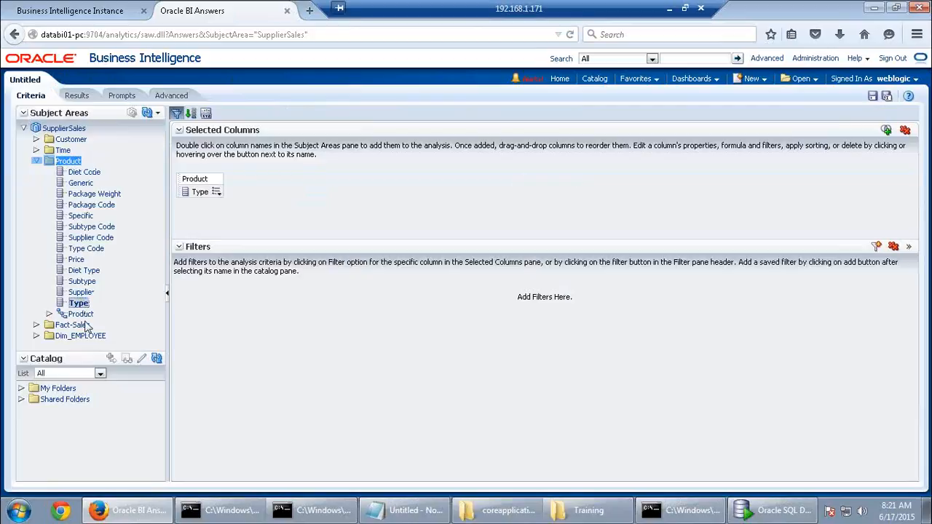
# Add Fact-Sales Dollars, view the results, and head to the Administration page
pyautogui.click(83, 324)
pyautogui.doubleClick(78, 335)
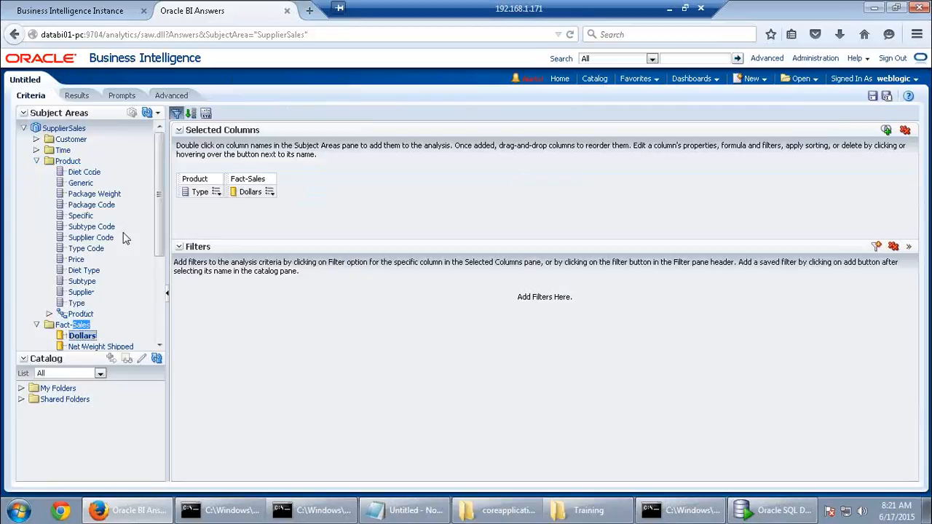
pyautogui.click(76, 96)
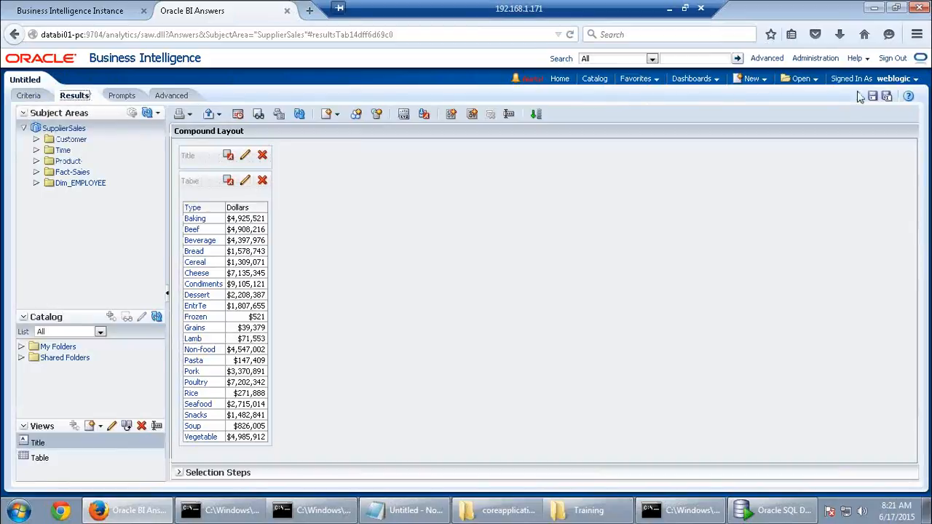
pyautogui.click(804, 59)
# Check cursor 774's query log: it reads Dim_D1_PRODUCT_TYPE_AGG and D1_ORDER_AGG1
pyautogui.click(547, 244)
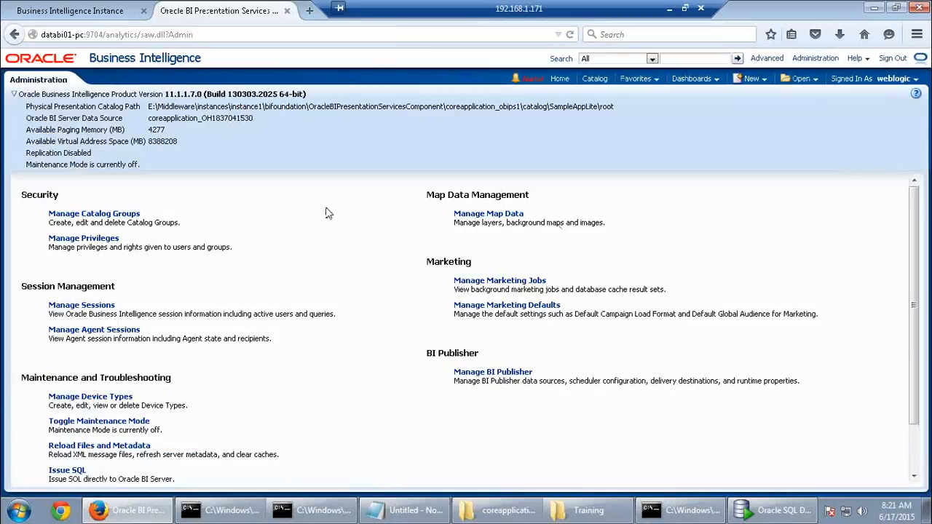
pyautogui.click(94, 305)
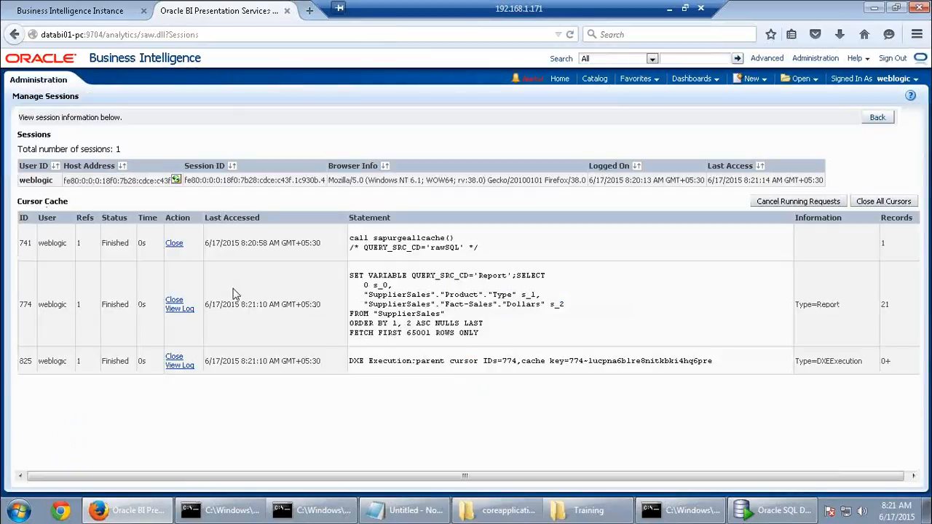
pyautogui.click(179, 308)
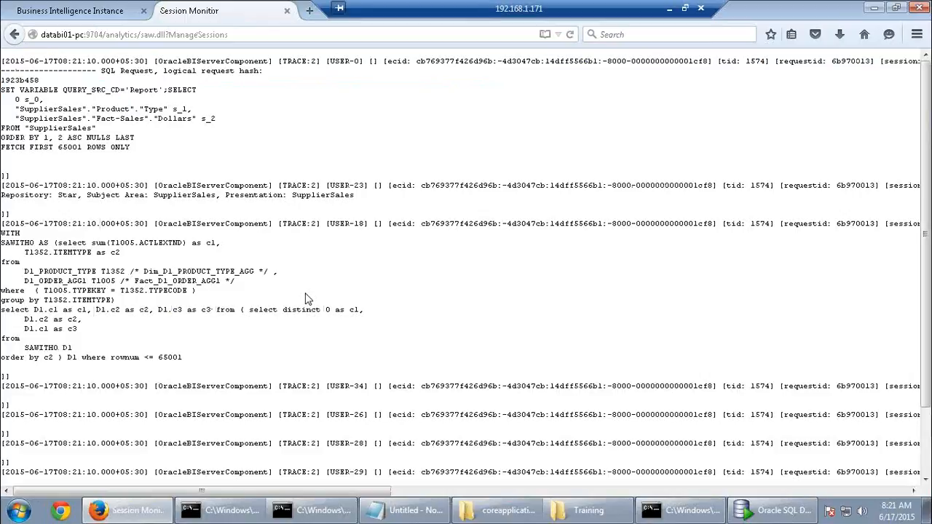
pyautogui.scroll(-2, 305, 298)
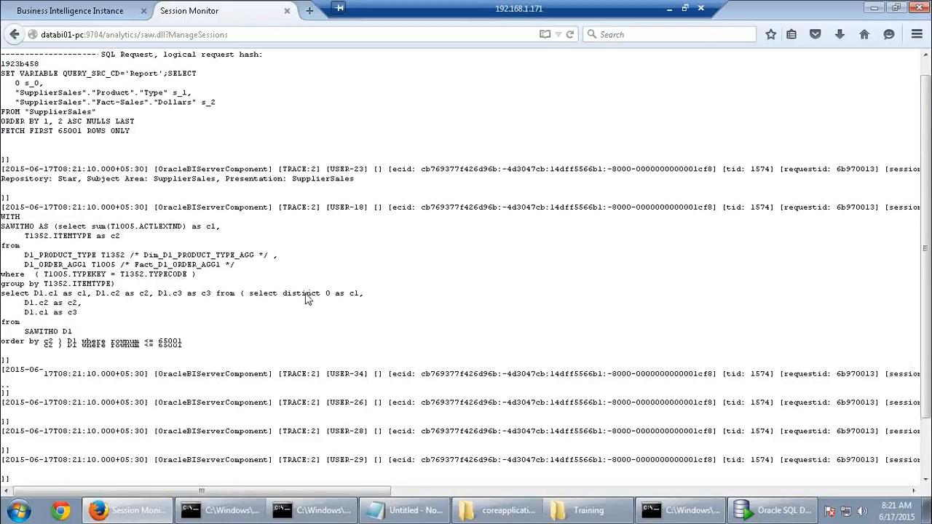
pyautogui.scroll(2, 307, 298)
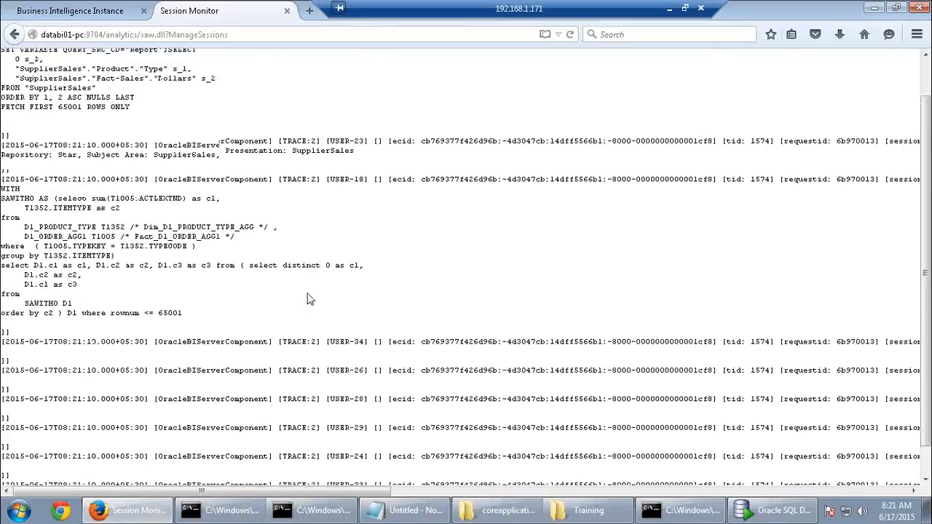
# Return to Manage Sessions and close all cursors to empty the cursor cache
pyautogui.click(14, 34)
pyautogui.click(876, 203)
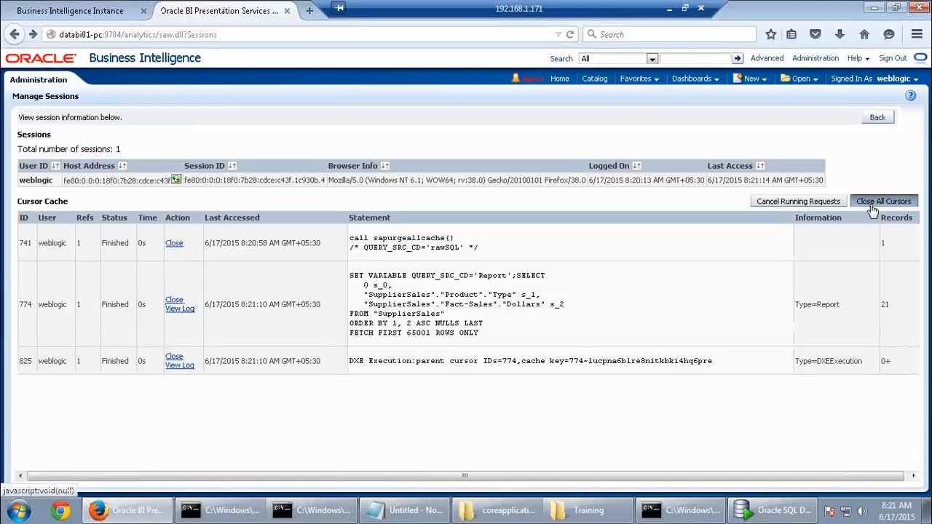
pyautogui.click(18, 509)
# Launch BI Administration Tool and open the running repository online with the admin credentials
pyautogui.click(102, 279)
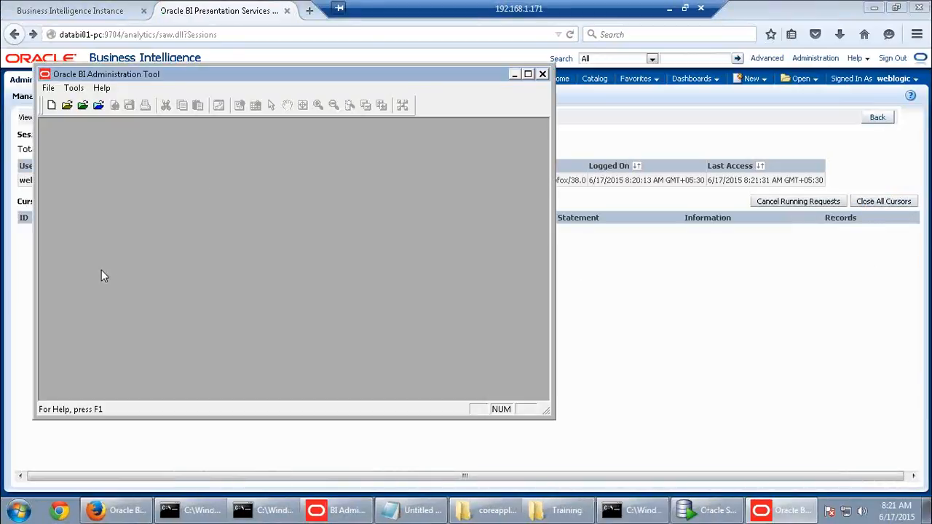
pyautogui.doubleClick(310, 77)
pyautogui.click(62, 39)
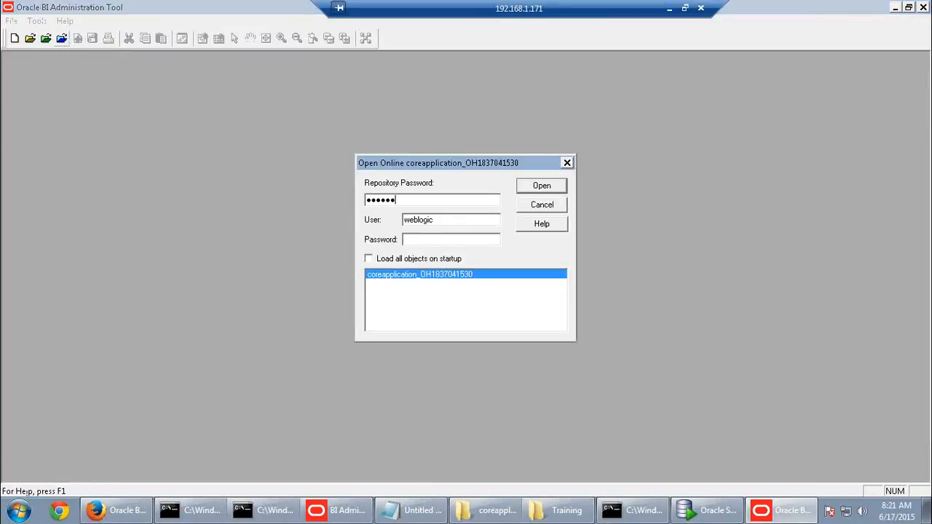
pyautogui.press('Tab')
pyautogui.press('Tab')
pyautogui.click(541, 186)
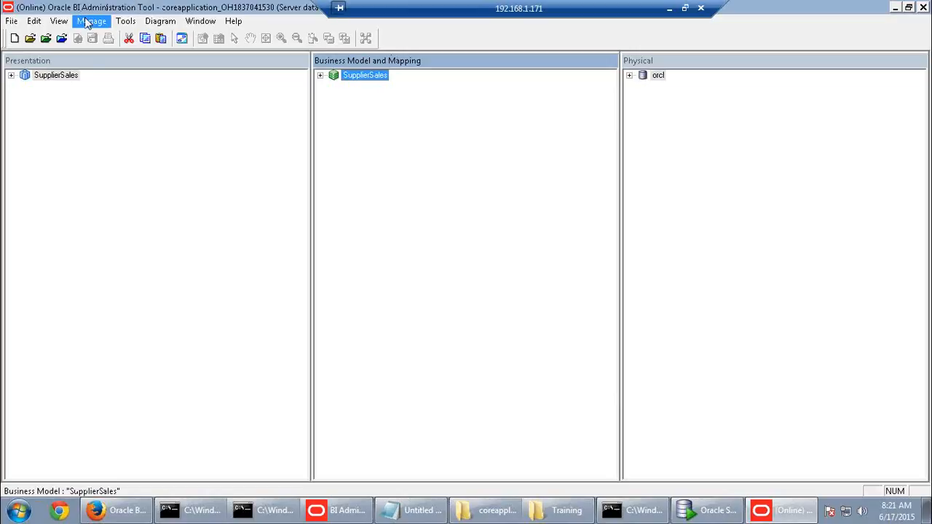
# Purge the single cached query entry in Cache Manager, then close it
pyautogui.click(91, 20)
pyautogui.click(102, 64)
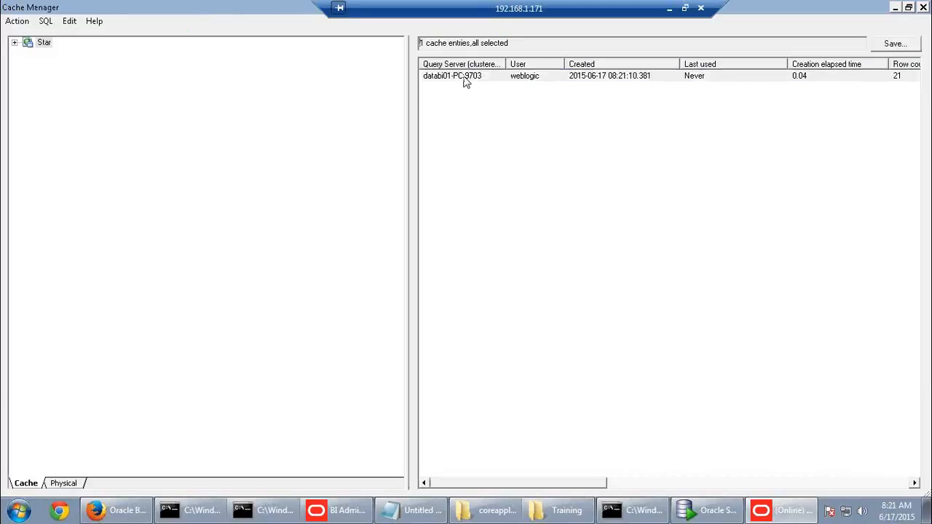
pyautogui.rightClick(463, 77)
pyautogui.click(488, 97)
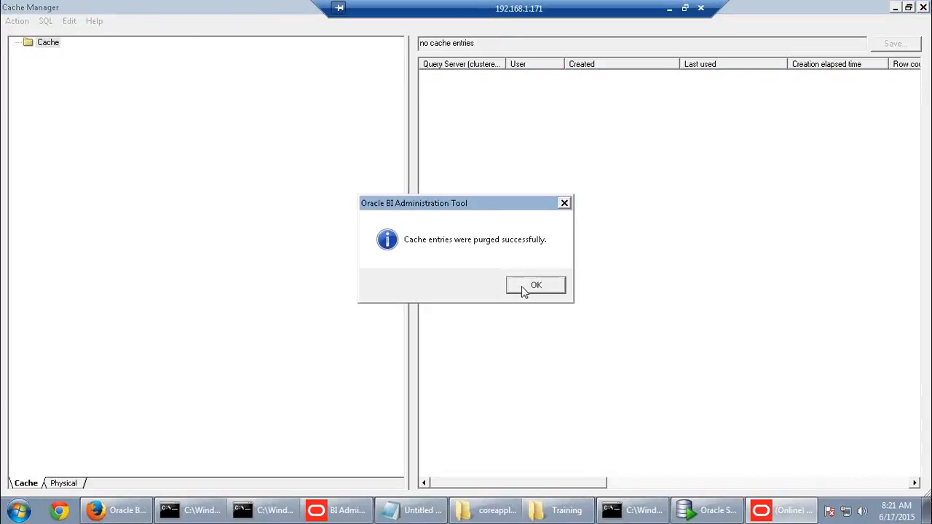
pyautogui.click(524, 288)
pyautogui.click(923, 7)
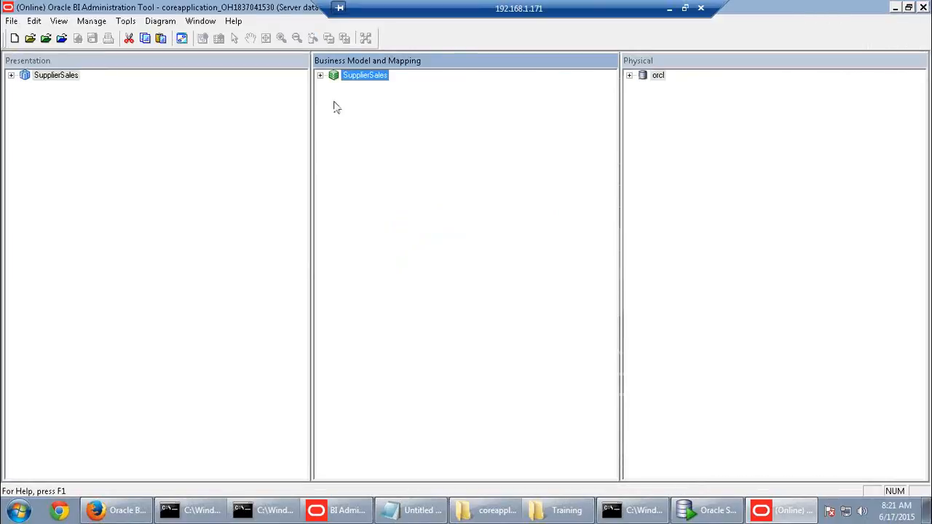
# Inspect the Type column's source mapping, orcl__SUPPLIER2_SA_Type0000032F, without saving changes
pyautogui.click(320, 75)
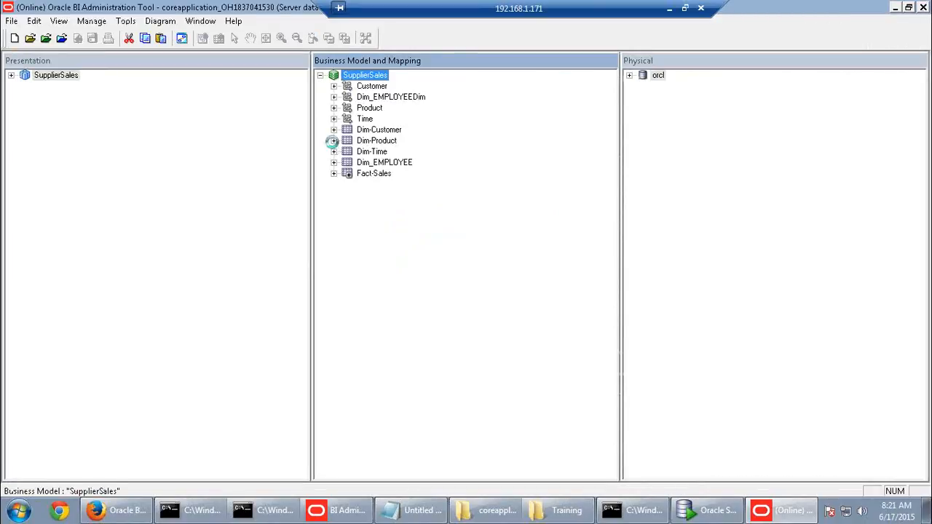
pyautogui.click(334, 140)
pyautogui.doubleClick(379, 304)
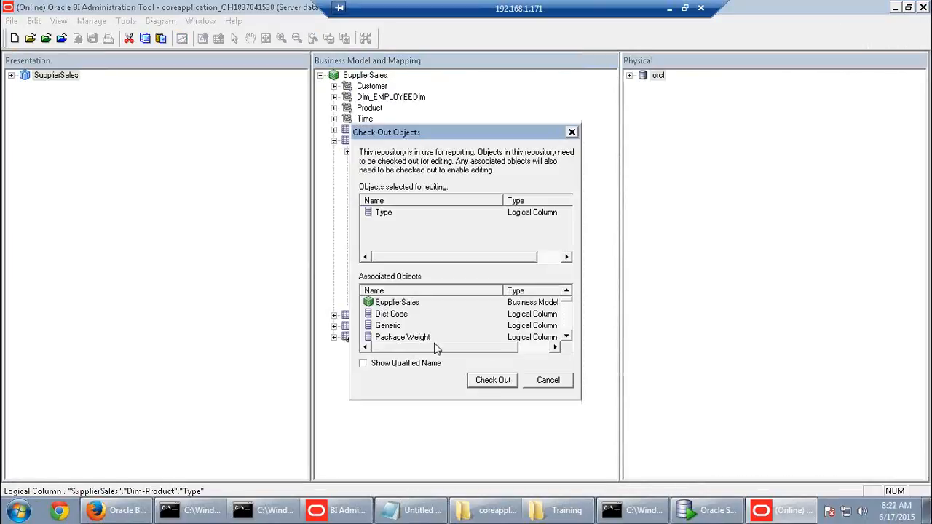
pyautogui.click(493, 384)
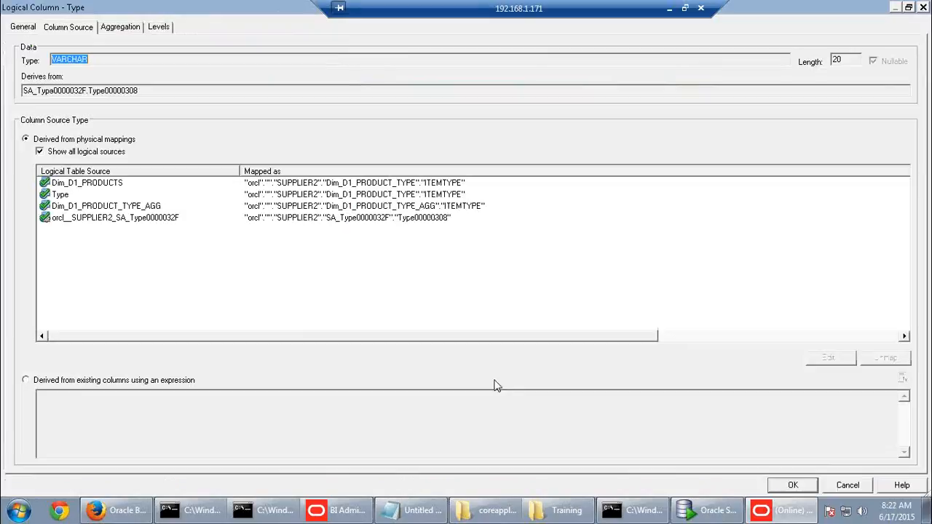
pyautogui.click(391, 220)
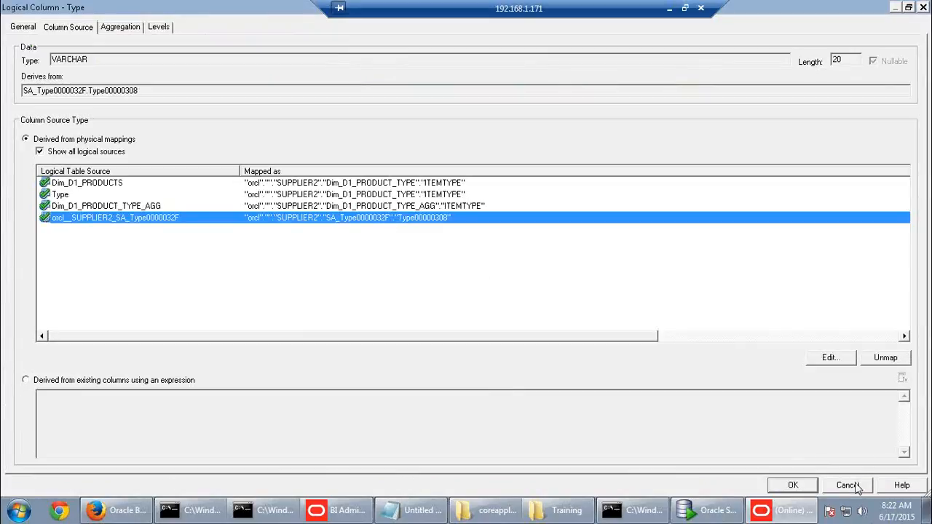
pyautogui.click(857, 487)
# Inspect the Dollars measure's source mapping, ag_Fact_Sales_new, without saving changes
pyautogui.click(334, 337)
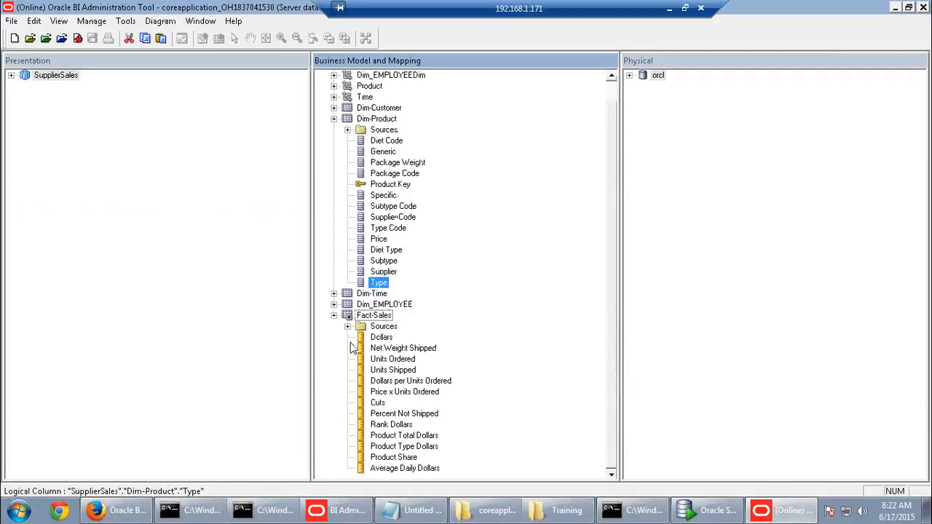
pyautogui.doubleClick(372, 337)
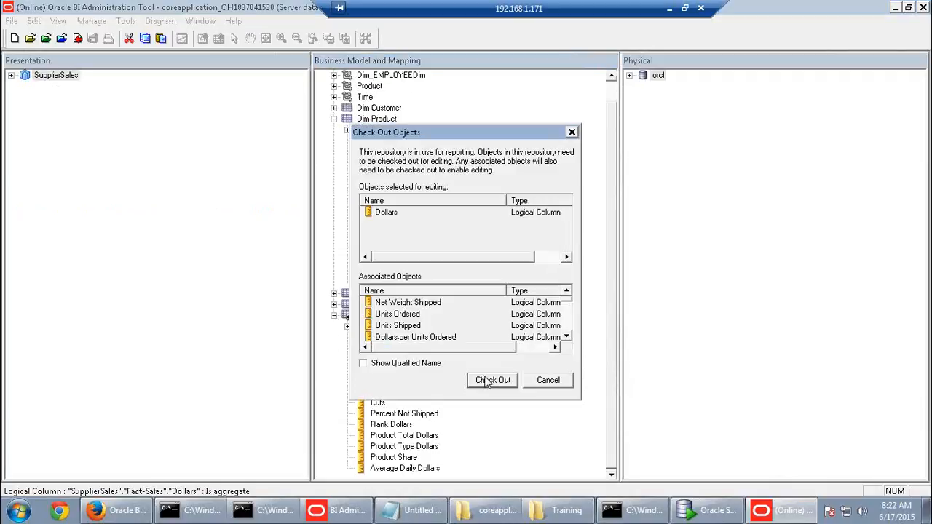
pyautogui.click(486, 380)
pyautogui.click(349, 218)
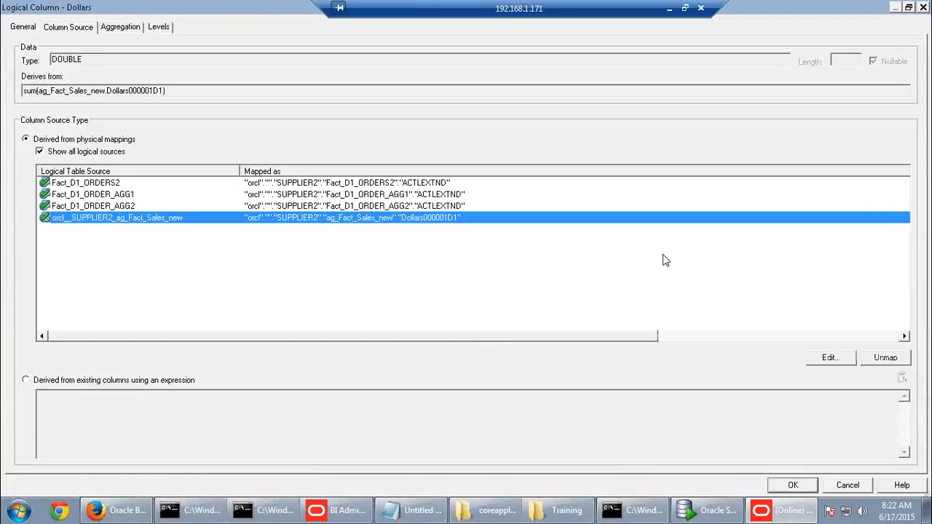
pyautogui.click(847, 485)
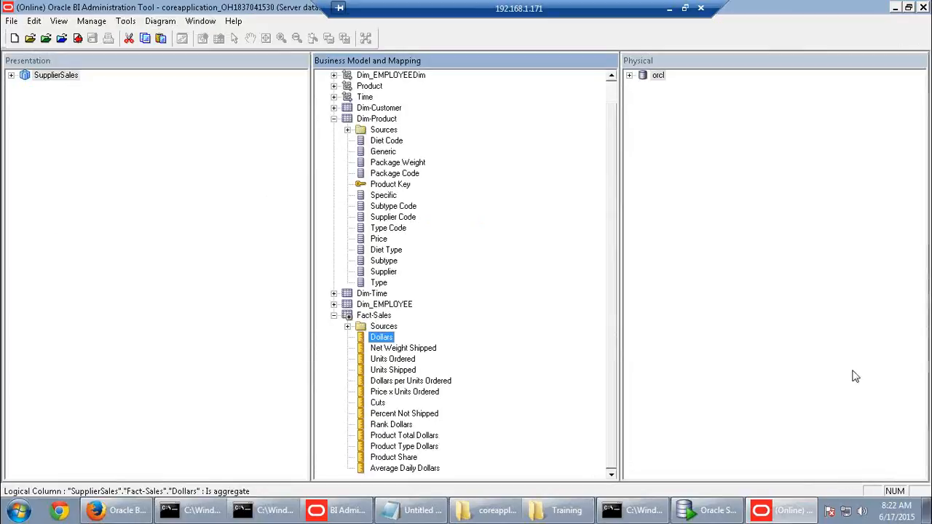
# Show Dim-Product's logical table sources and SUPPLIER2's physical tables, targeting Dim_D1_PRODUCT_TYPE_AGG data
pyautogui.click(348, 131)
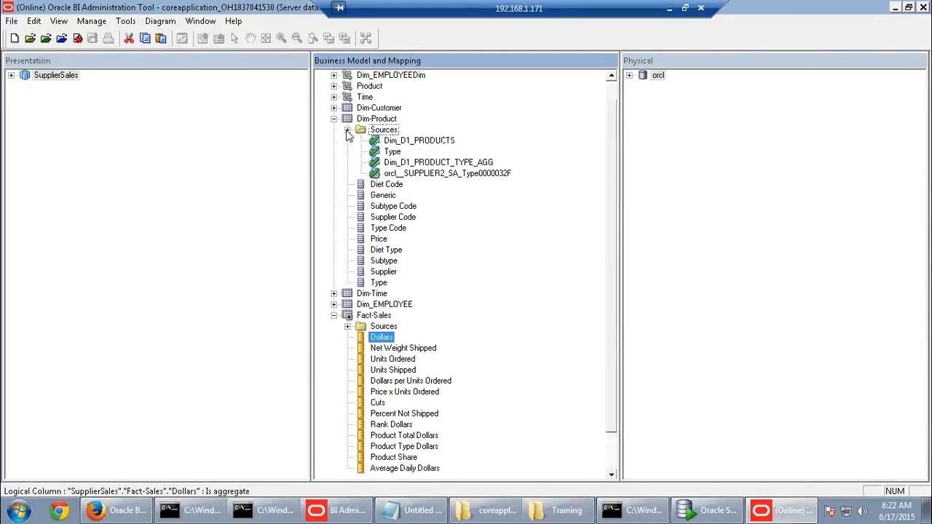
pyautogui.click(627, 77)
pyautogui.click(628, 76)
pyautogui.click(642, 86)
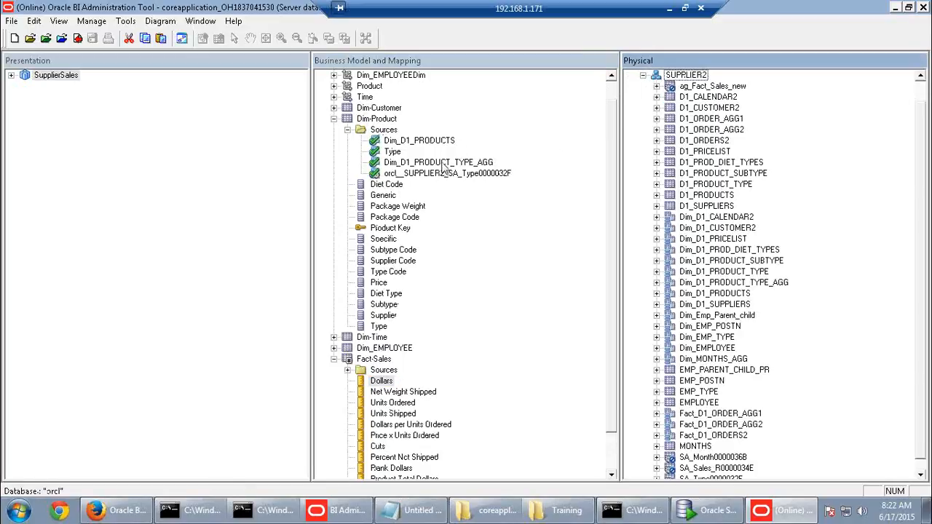
pyautogui.rightClick(731, 286)
# Check out the objects and update the row count of SA_Type0000032F
pyautogui.click(757, 33)
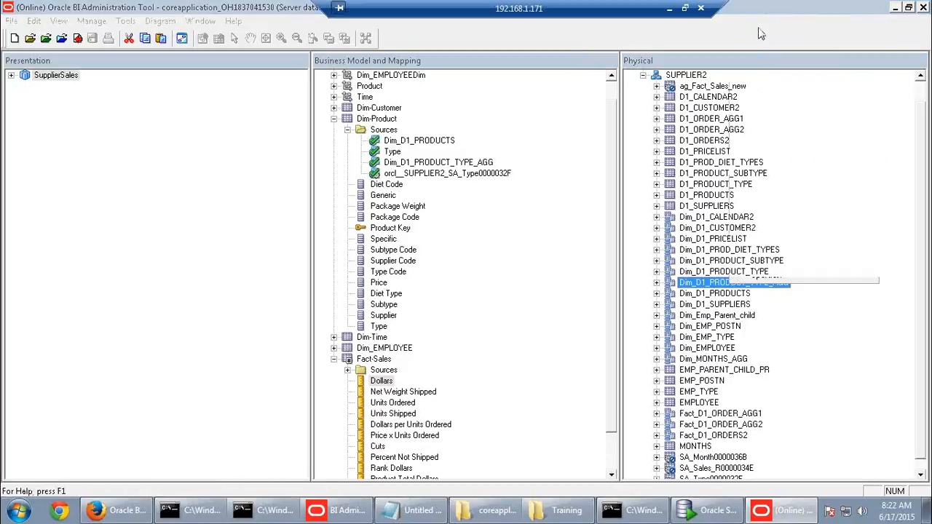
pyautogui.press('Return')
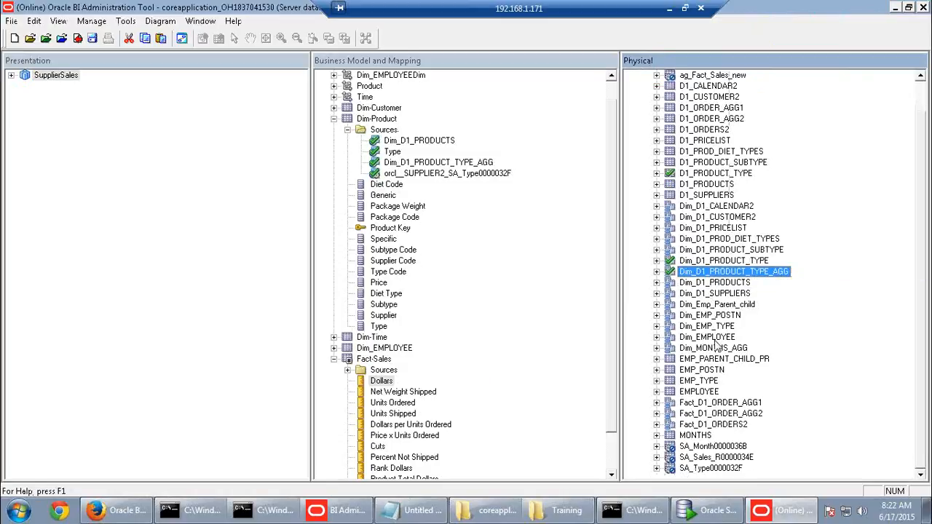
pyautogui.rightClick(712, 472)
pyautogui.click(750, 208)
pyautogui.click(513, 377)
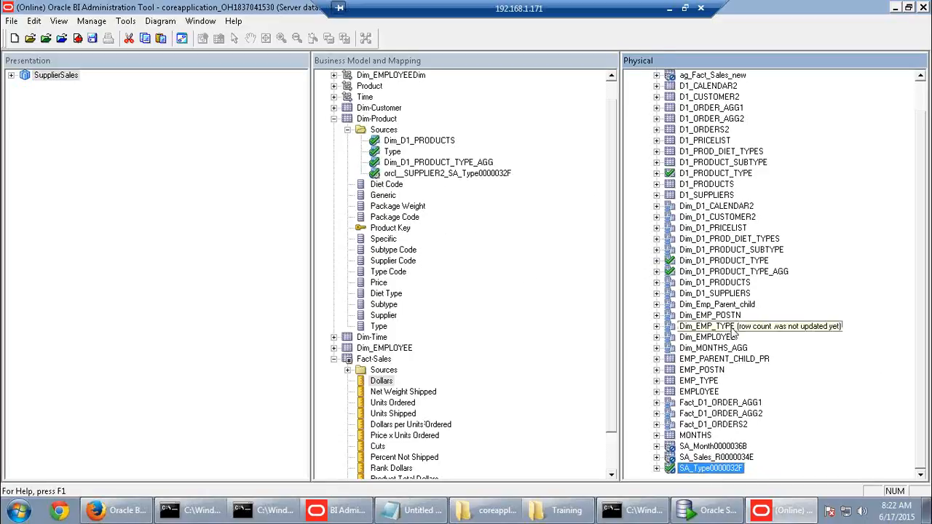
pyautogui.scroll(1, 728, 327)
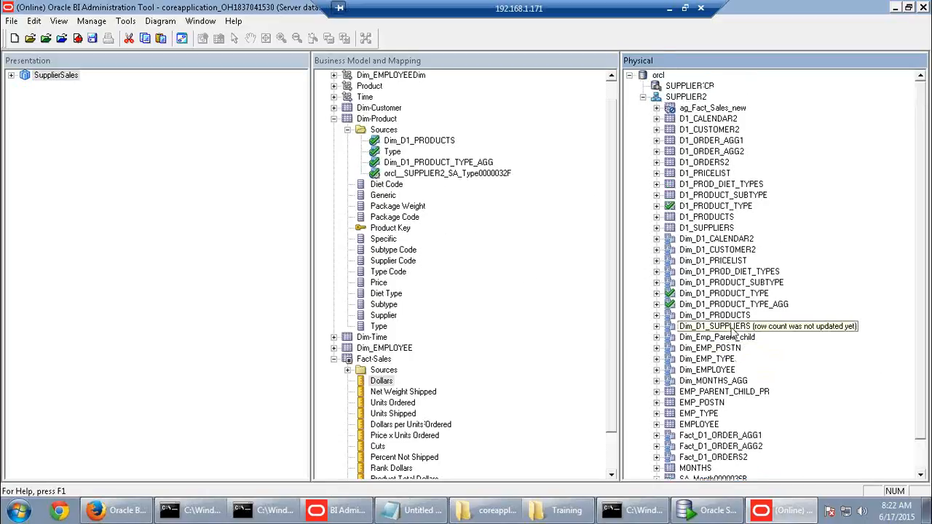
# Update the row count of Fact_D1_ORDER_AGG1, checking it out first
pyautogui.rightClick(722, 110)
pyautogui.click(827, 106)
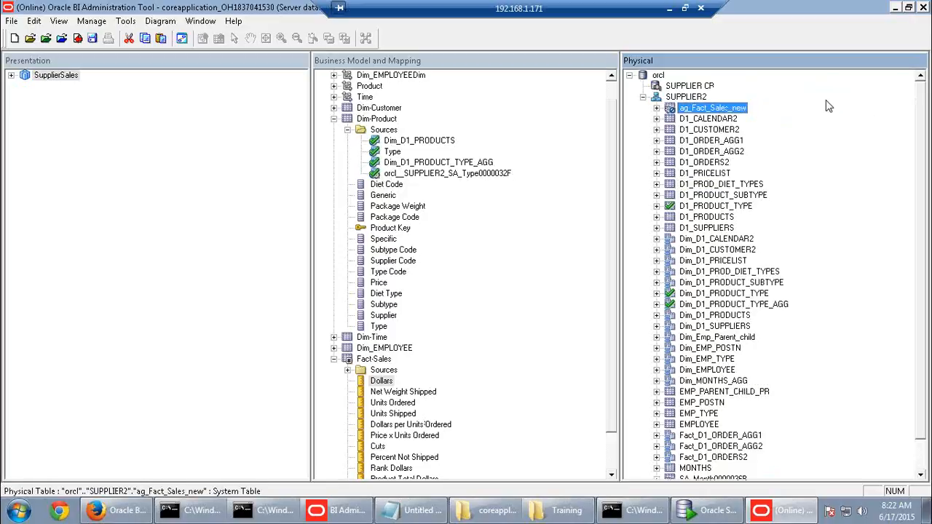
pyautogui.rightClick(733, 441)
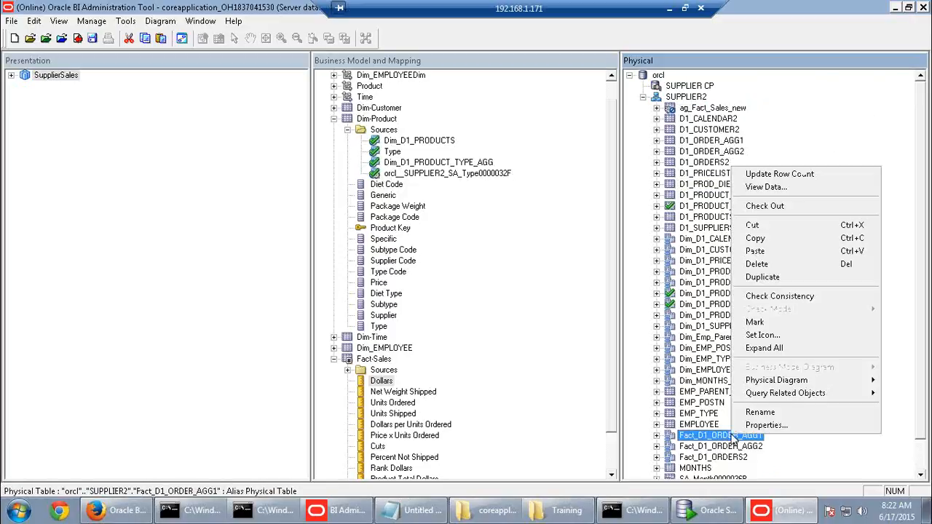
pyautogui.click(780, 175)
pyautogui.click(482, 383)
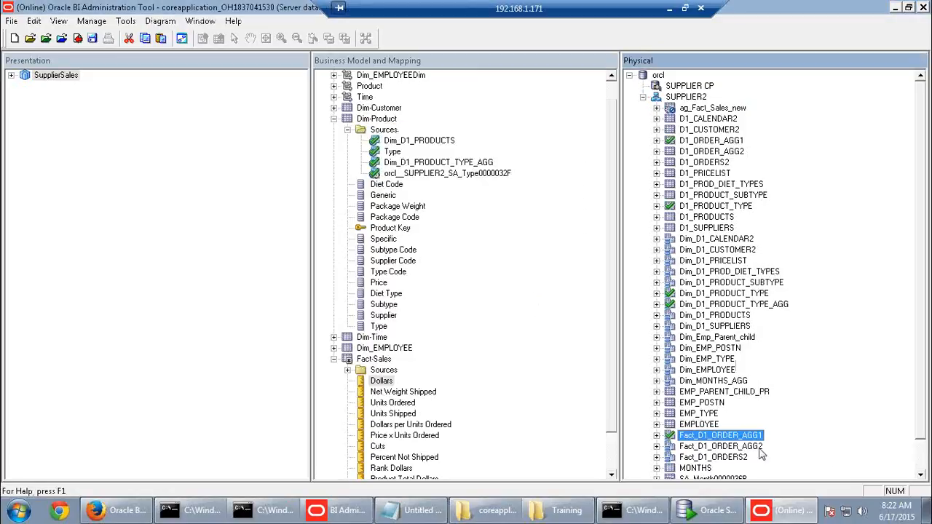
pyautogui.moveTo(738, 440)
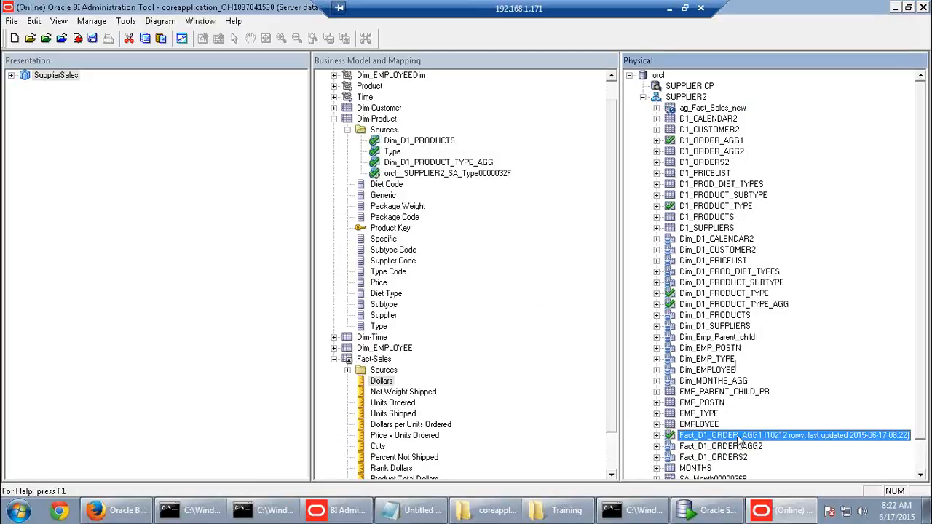
# Save the repository after a clean global consistency check
pyautogui.click(88, 41)
pyautogui.click(424, 282)
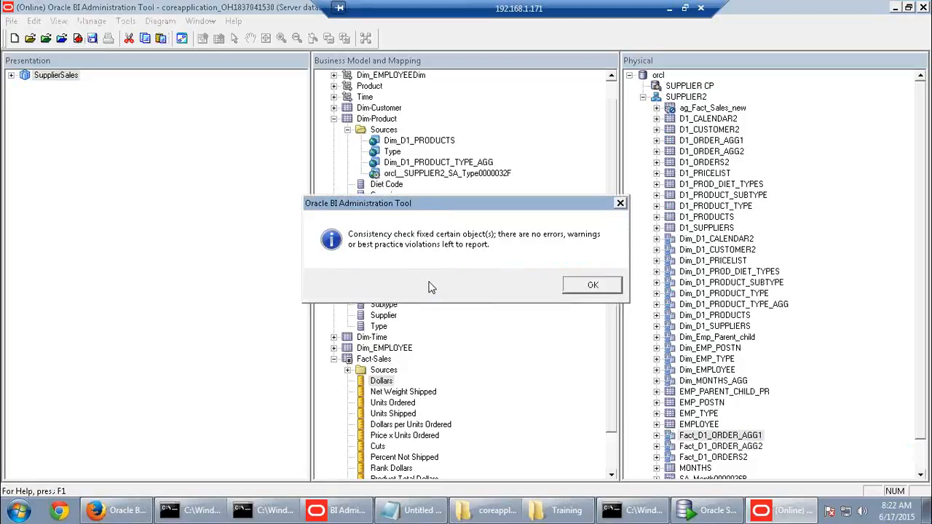
pyautogui.click(591, 286)
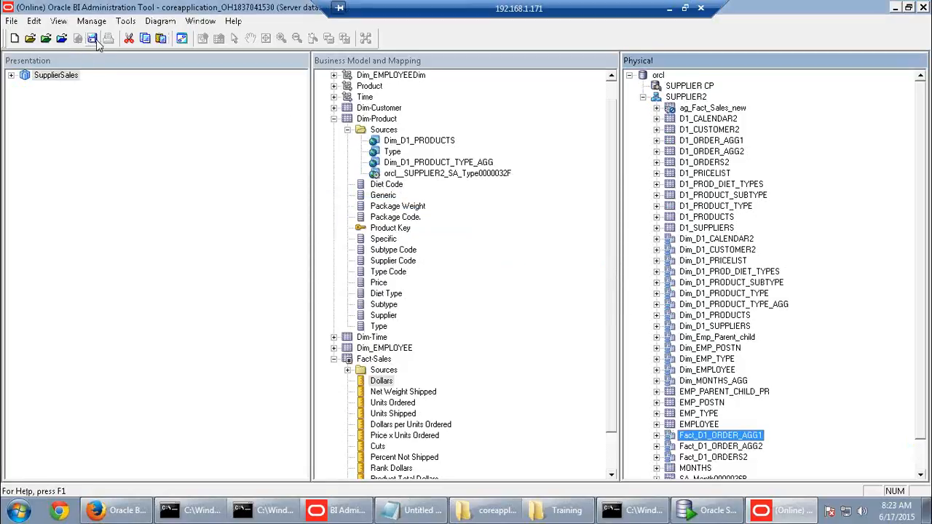
pyautogui.click(121, 513)
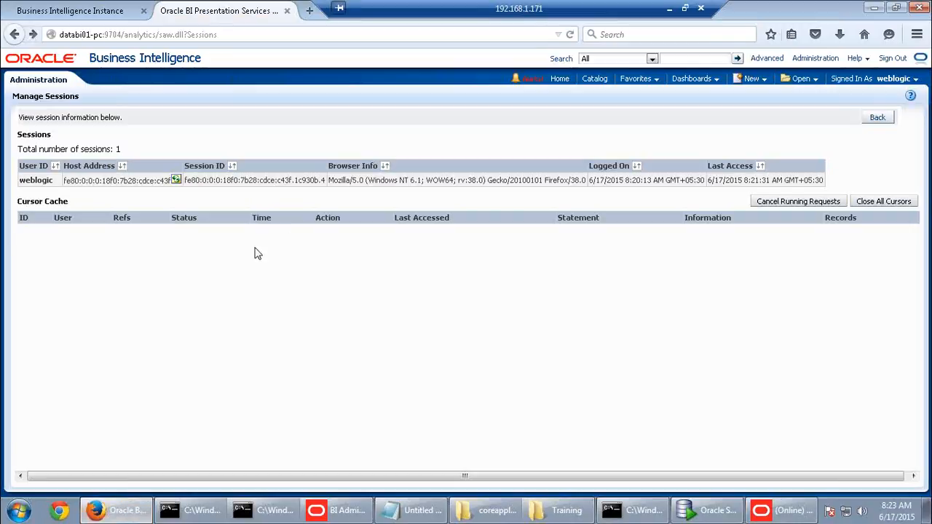
# Restart all BI components from Enterprise Manager's Processes page
pyautogui.click(877, 118)
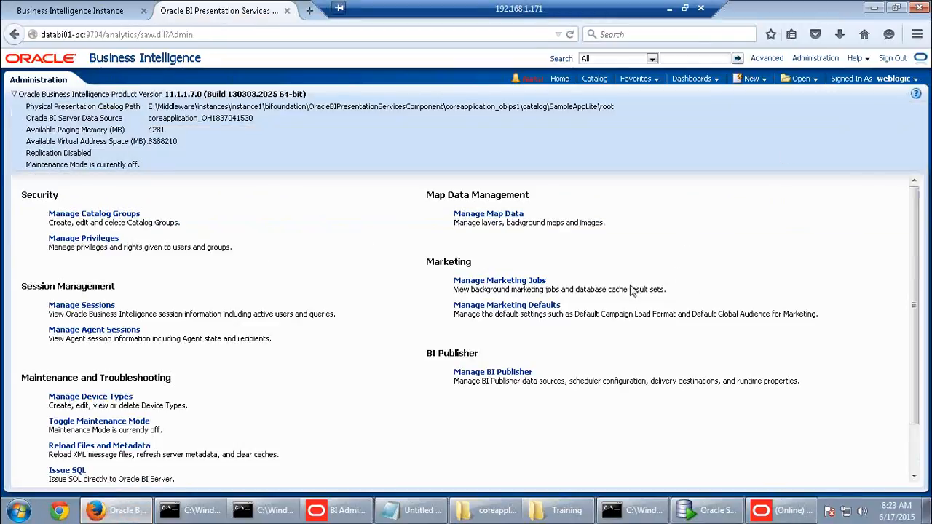
pyautogui.click(92, 11)
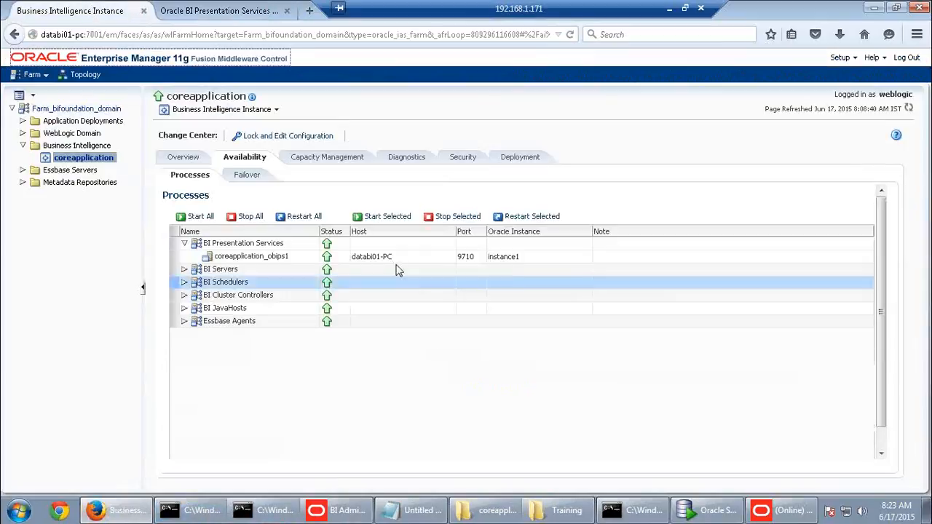
pyautogui.click(305, 216)
pyautogui.click(538, 292)
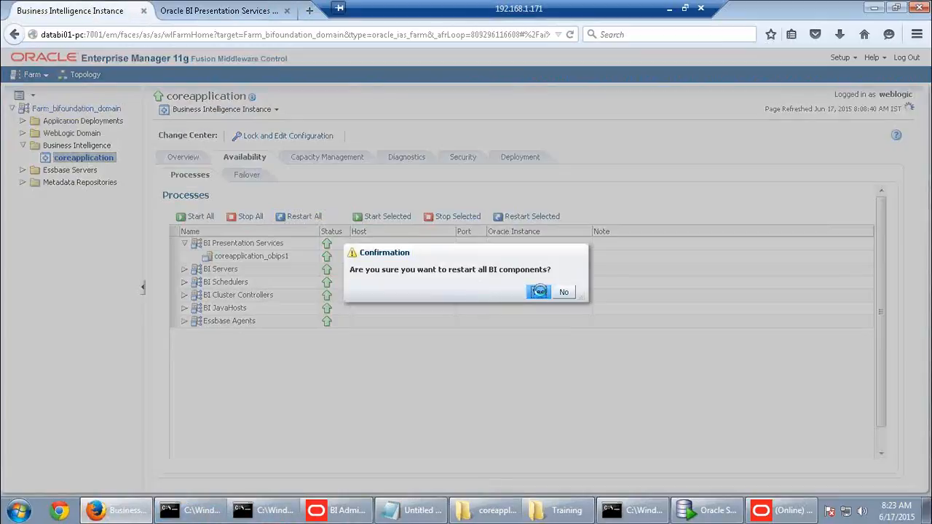
# Close the Presentation Services tab and the Administration Tool, acknowledging the restart notice
pyautogui.click(254, 13)
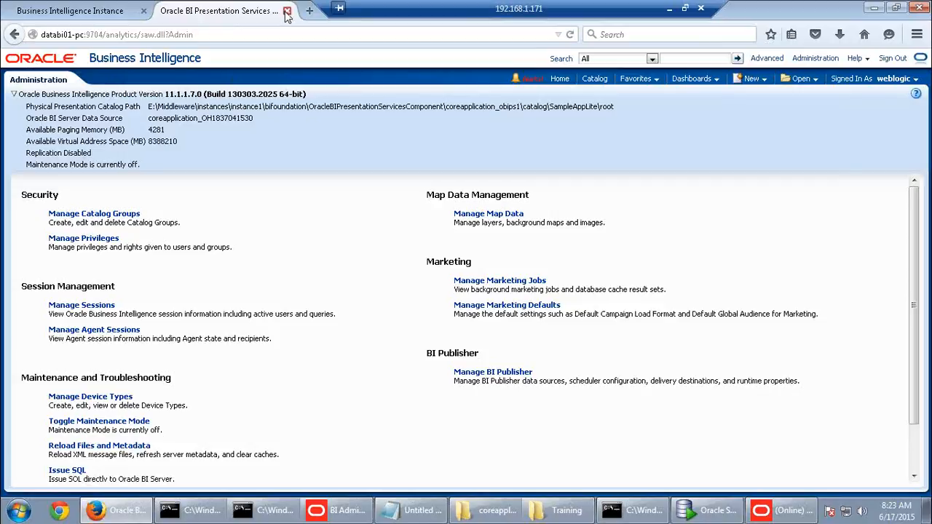
pyautogui.click(287, 11)
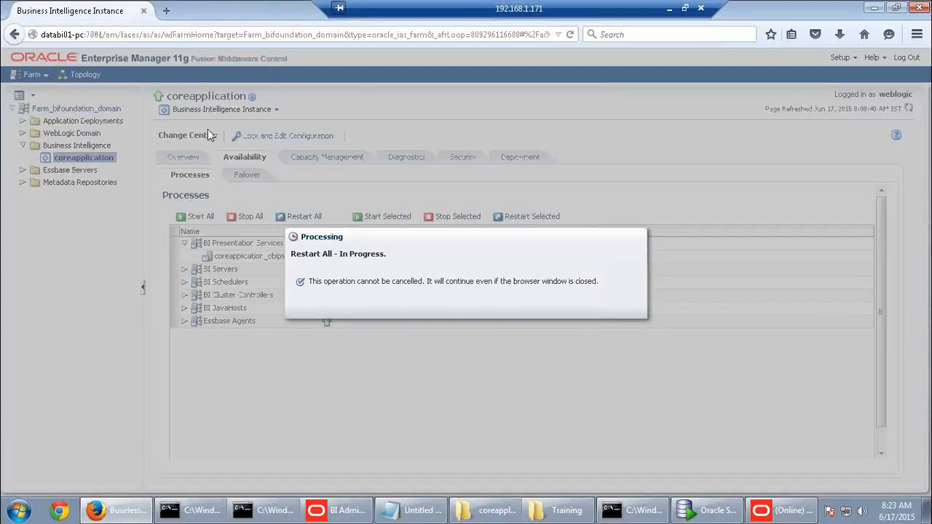
pyautogui.click(786, 509)
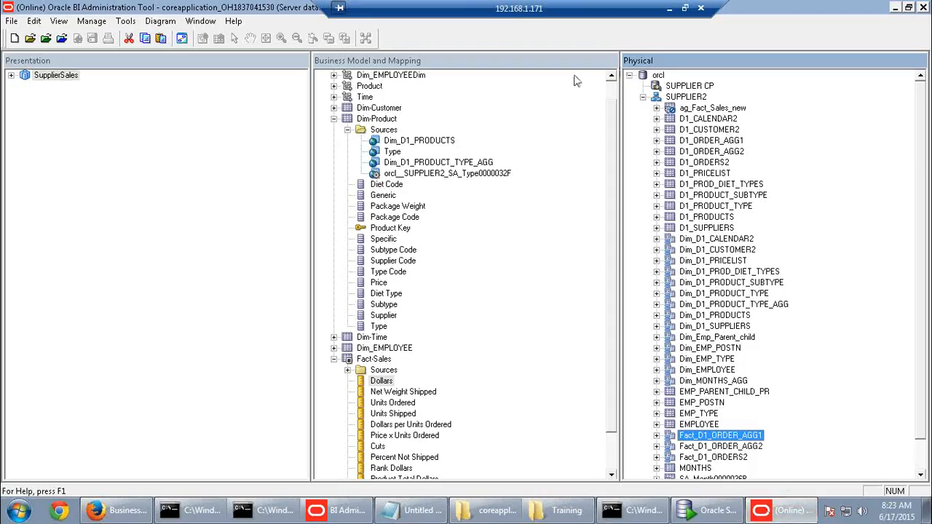
pyautogui.click(922, 9)
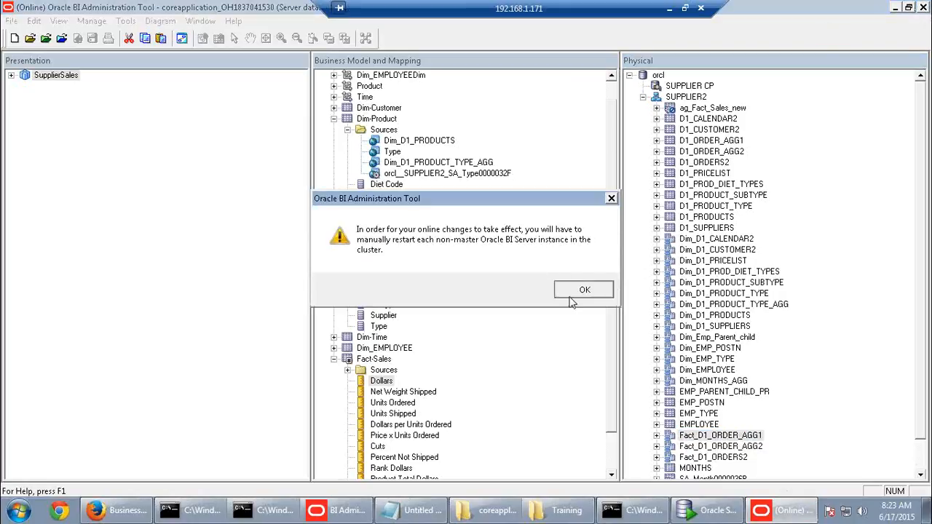
pyautogui.click(575, 287)
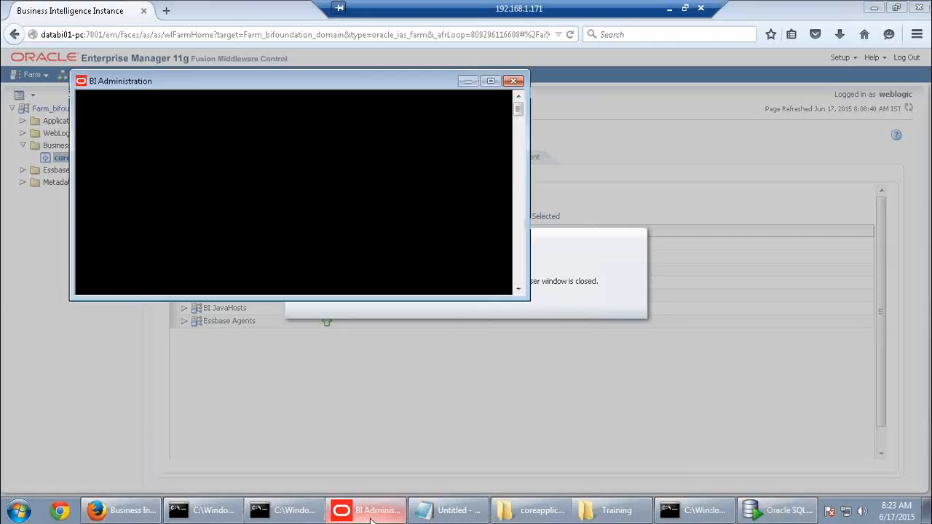
pyautogui.click(428, 514)
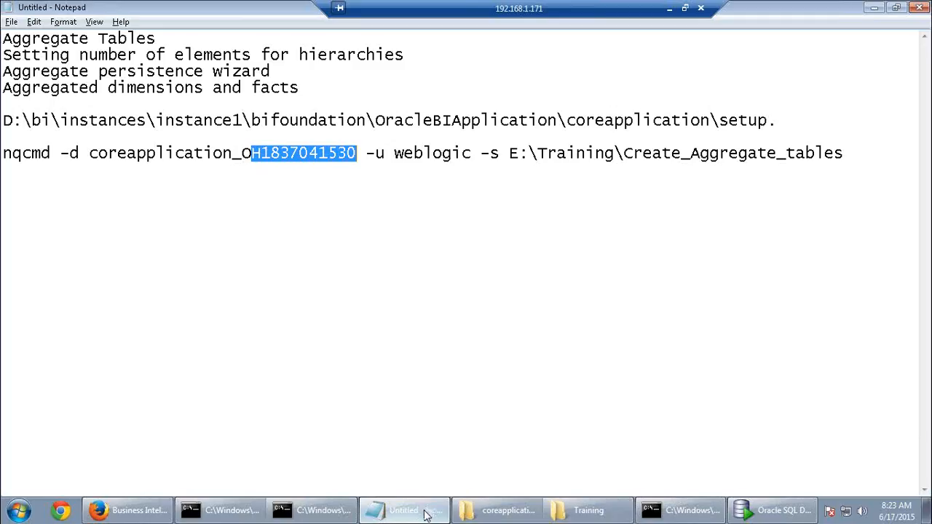
pyautogui.click(428, 514)
pyautogui.click(492, 515)
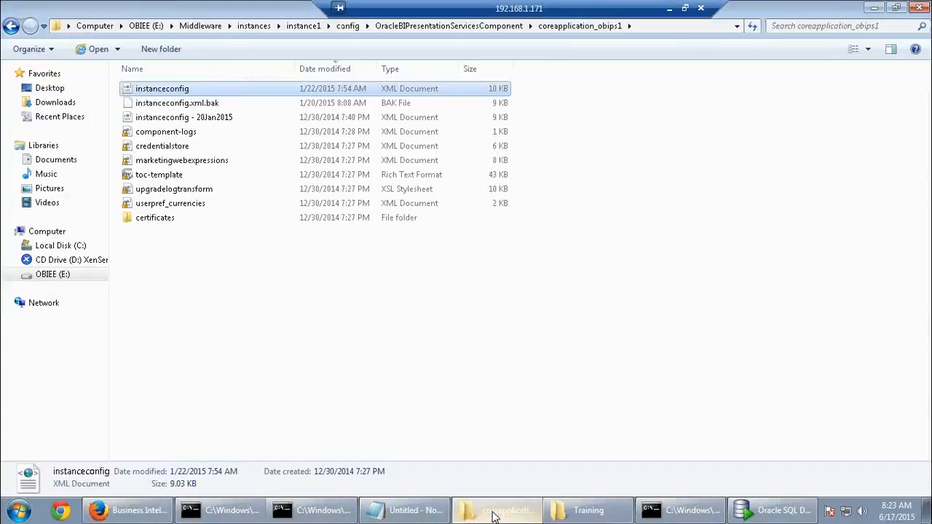
# Open instance1\bifoundation\OracleBIServerComponent\coreapplication_obis1\cache and refresh to confirm it's empty
pyautogui.click(304, 27)
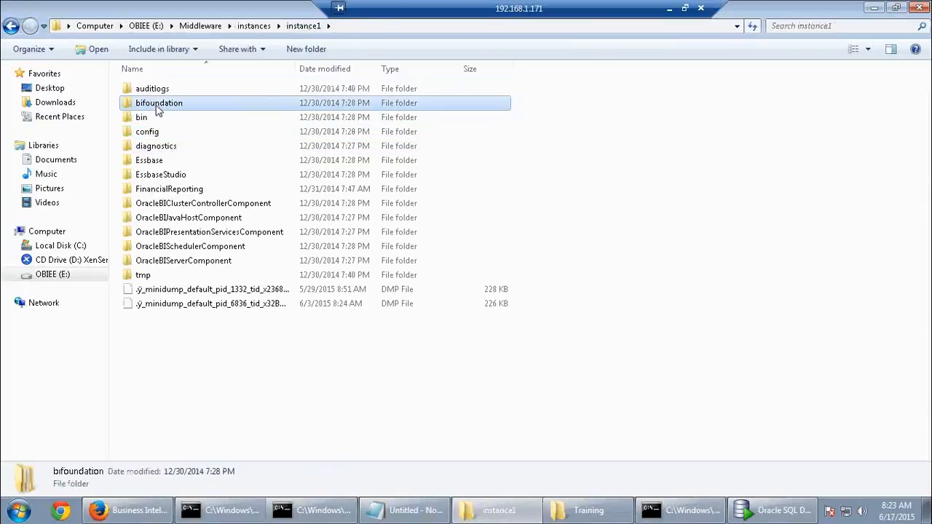
pyautogui.doubleClick(182, 100)
pyautogui.doubleClick(189, 177)
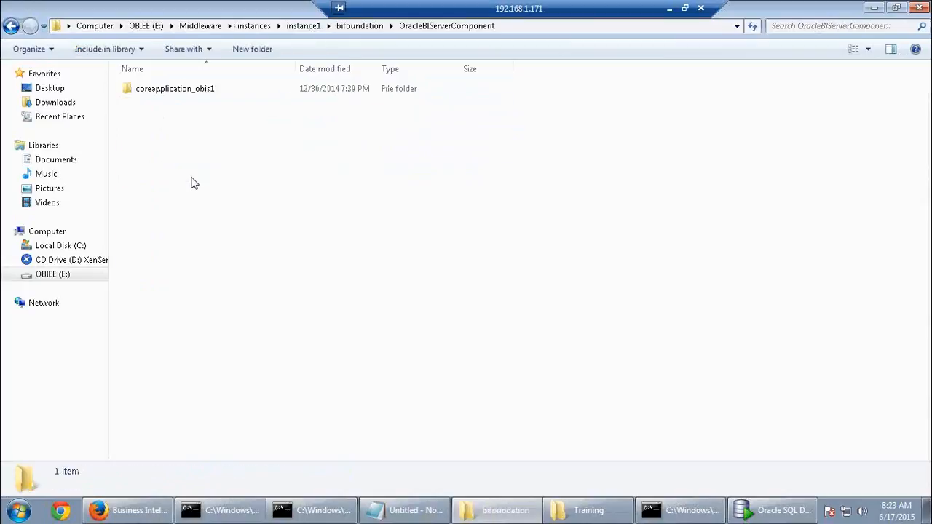
pyautogui.doubleClick(185, 95)
pyautogui.doubleClick(182, 102)
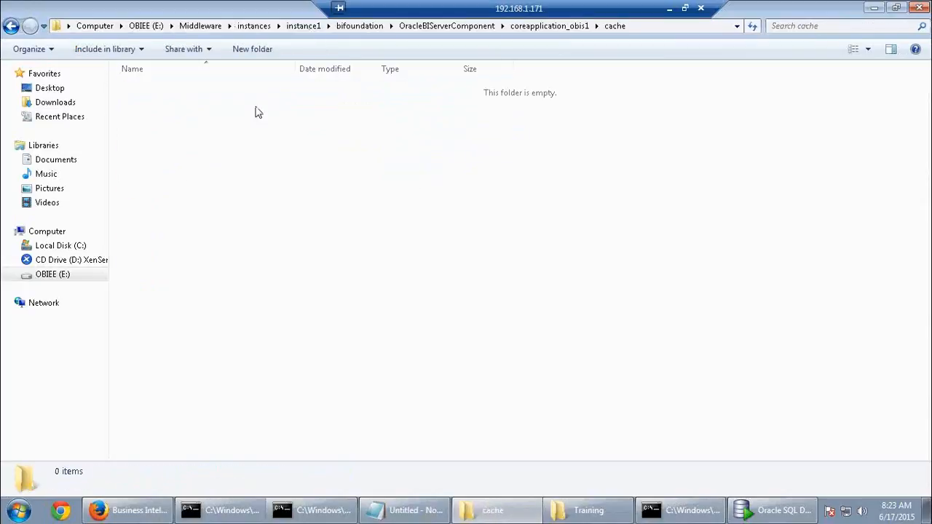
pyautogui.rightClick(274, 184)
pyautogui.click(307, 235)
pyautogui.rightClick(283, 230)
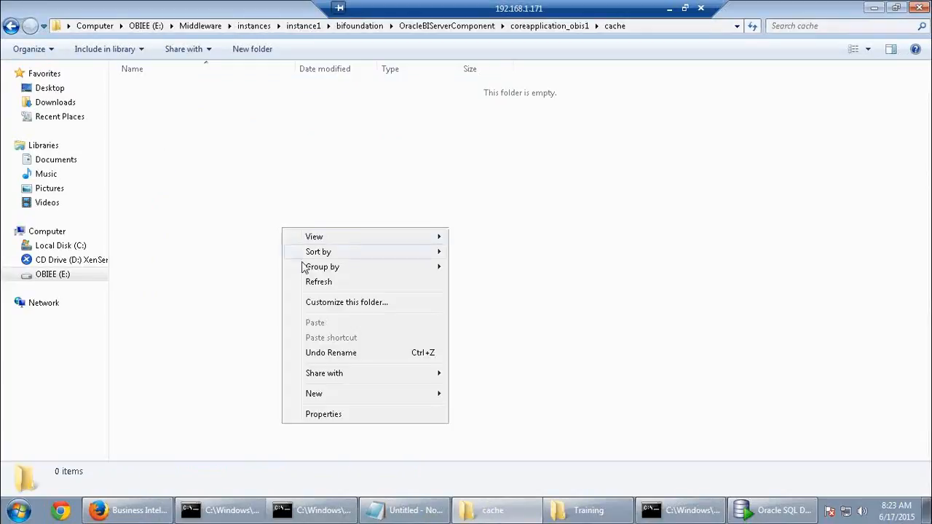
pyautogui.click(329, 288)
pyautogui.click(131, 509)
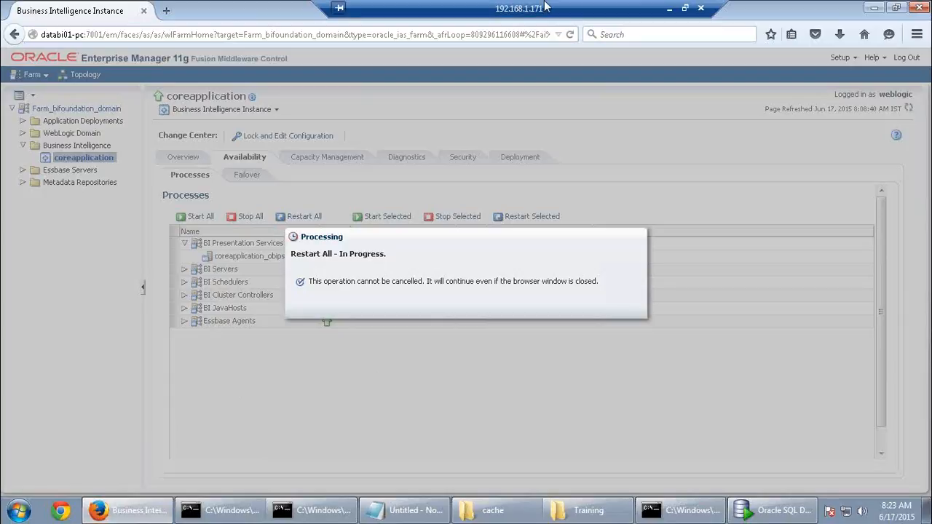
pyautogui.click(669, 8)
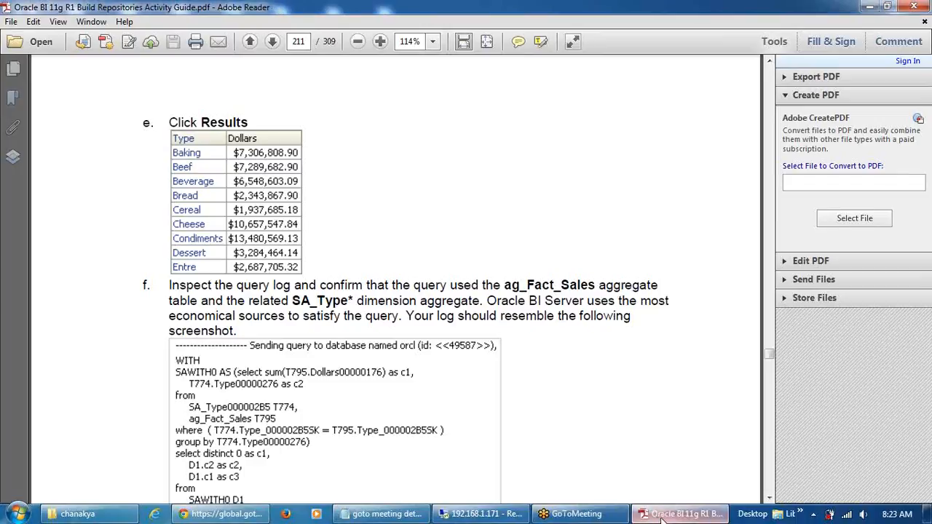
# Restore the remote desktop session after reading page 211 of the activity guide
pyautogui.click(481, 513)
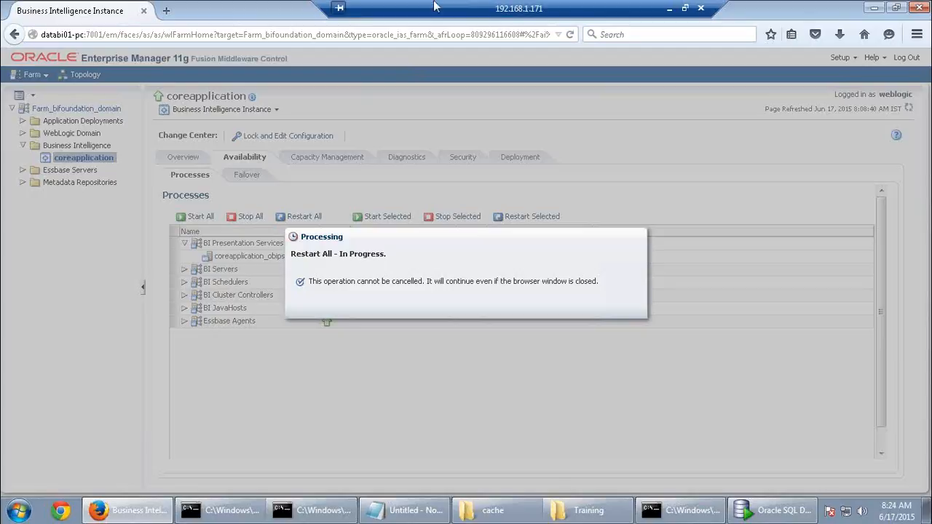
# Wait for Restart All to complete successfully, dismiss the message, and start a new browser tab
pyautogui.click(540, 17)
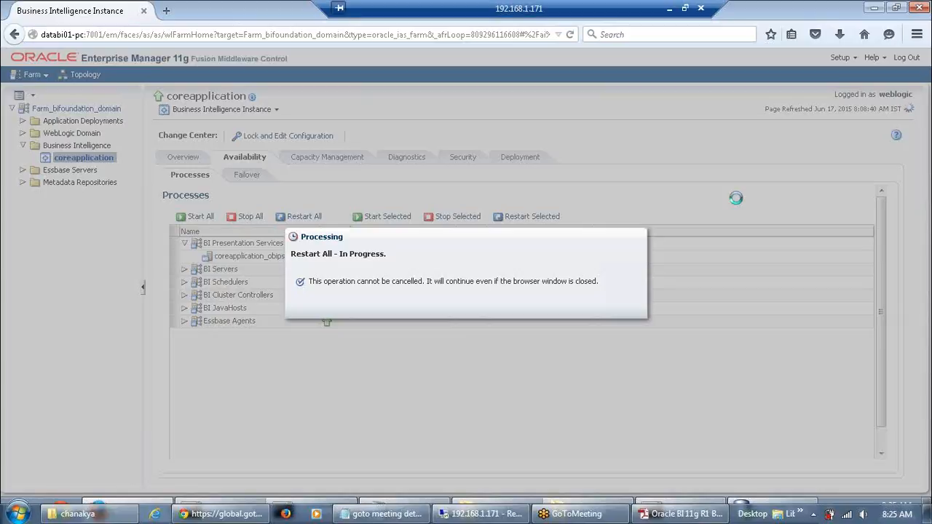
pyautogui.click(901, 475)
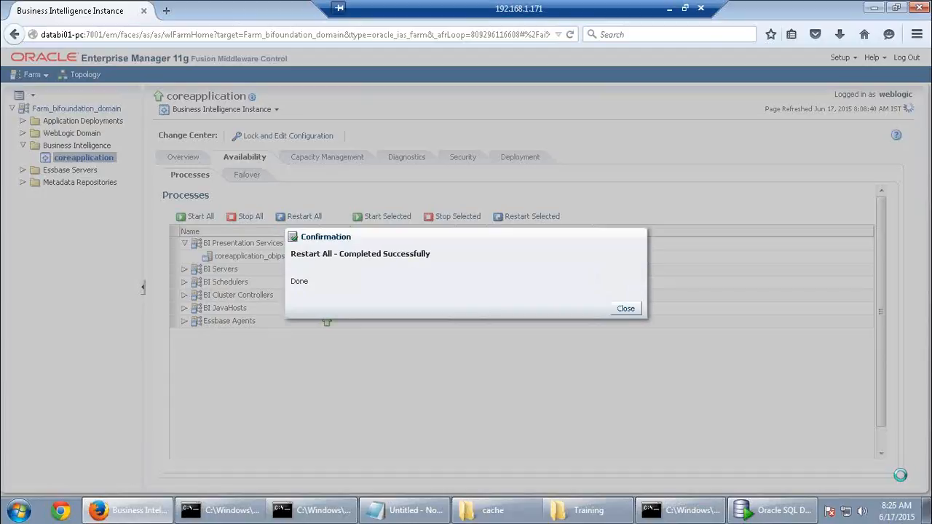
pyautogui.click(625, 308)
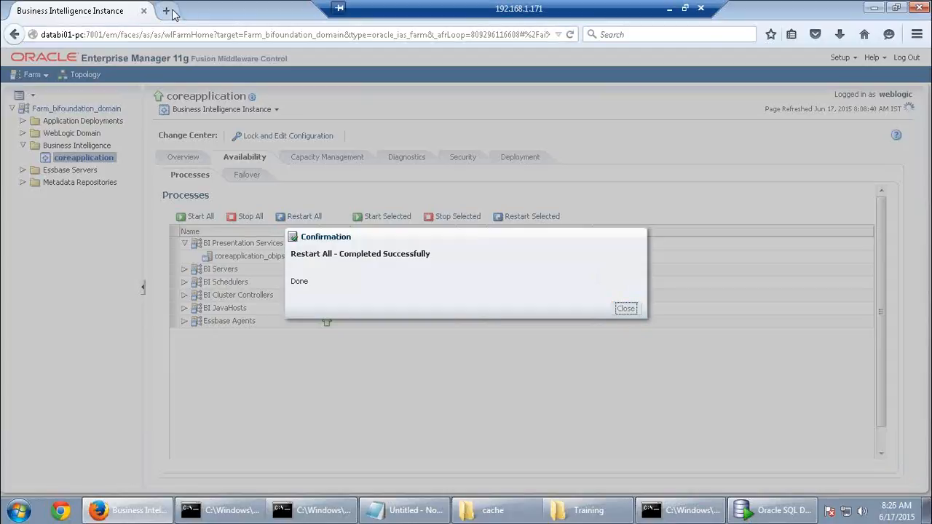
pyautogui.click(166, 10)
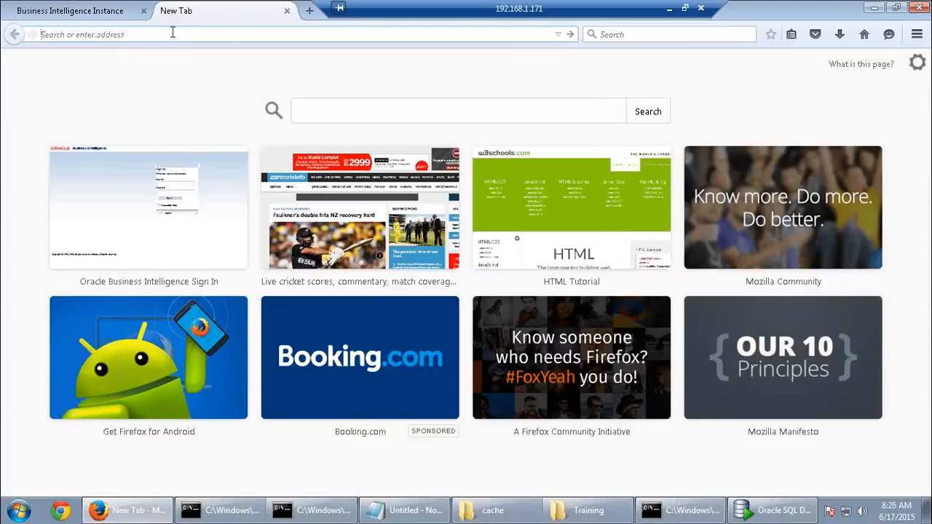
# Sign in to BI analytics with the saved administrator user ID and password
pyautogui.write('databi01-pc/')
pyautogui.click(144, 58)
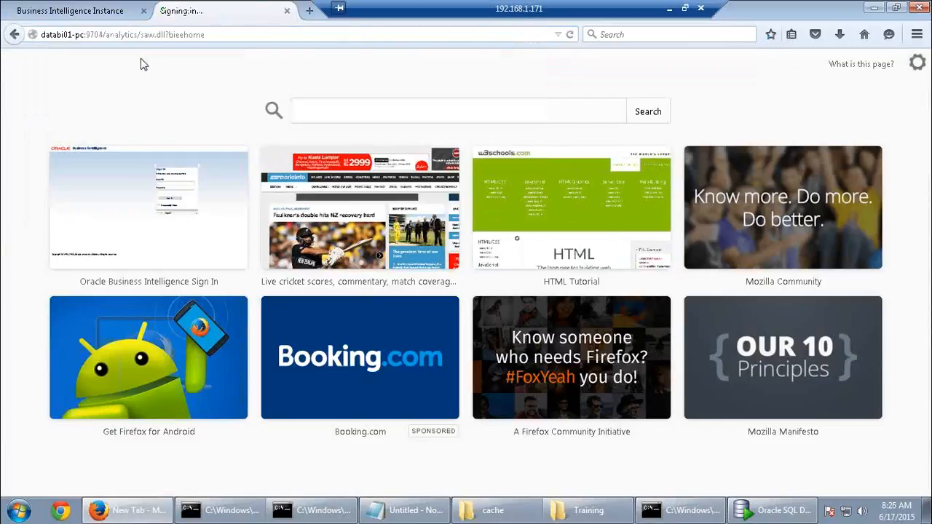
pyautogui.click(406, 185)
pyautogui.click(406, 186)
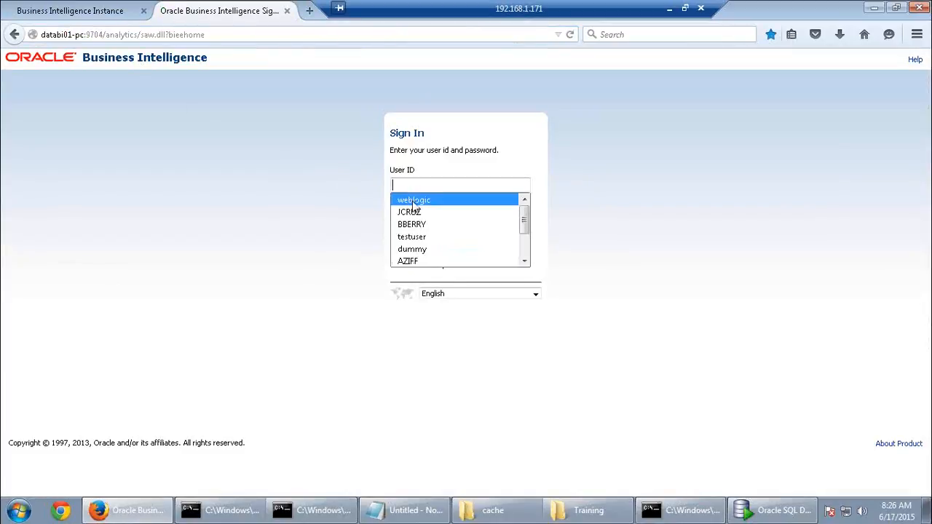
pyautogui.click(411, 200)
pyautogui.click(412, 216)
pyautogui.write('welcome1')
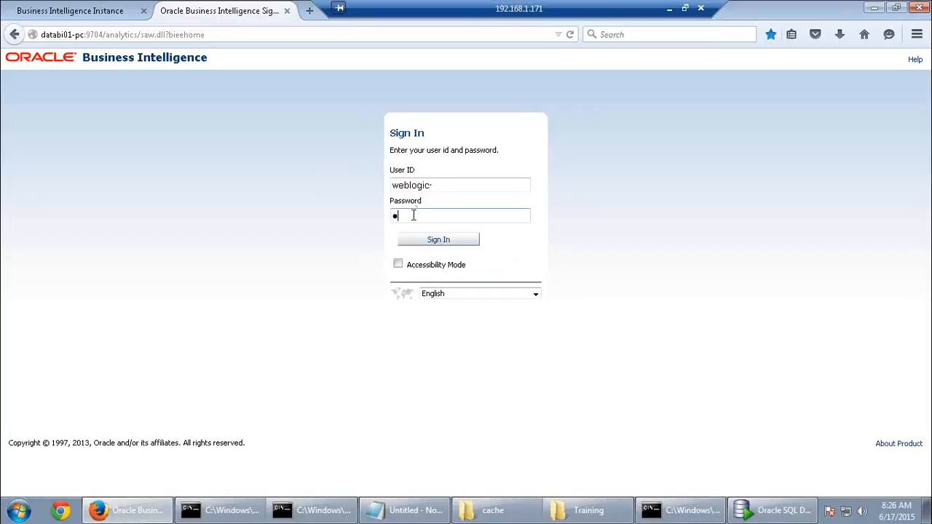
pyautogui.press('Return')
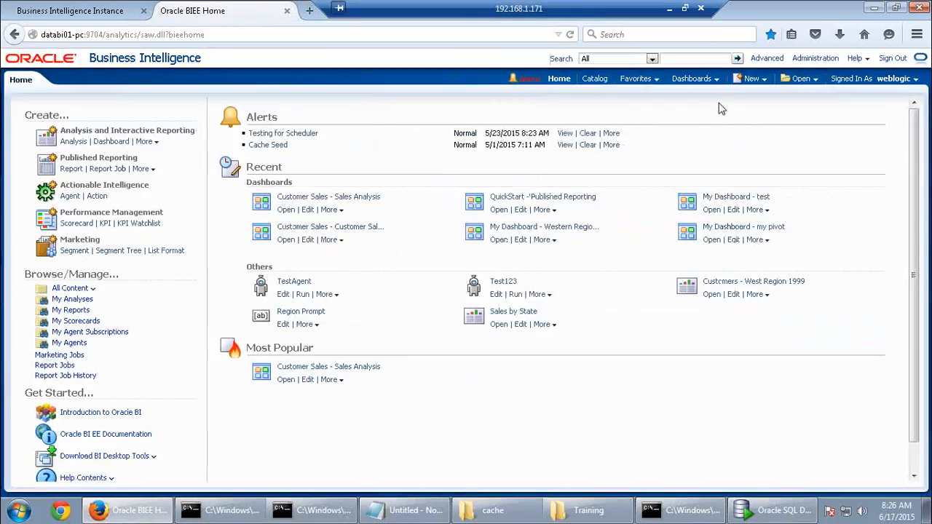
# Build a SupplierSales analysis of Product Type and Fact-Sales Dollars and view its results
pyautogui.click(750, 80)
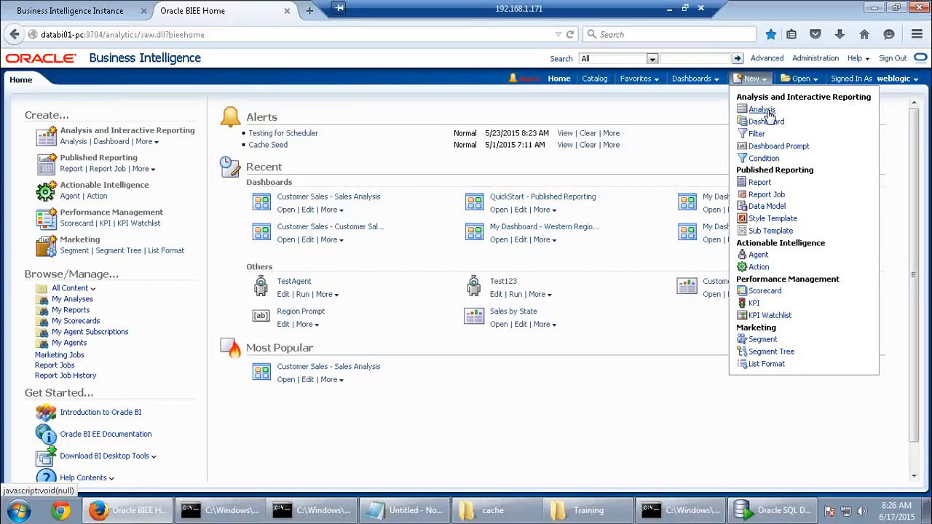
pyautogui.click(762, 110)
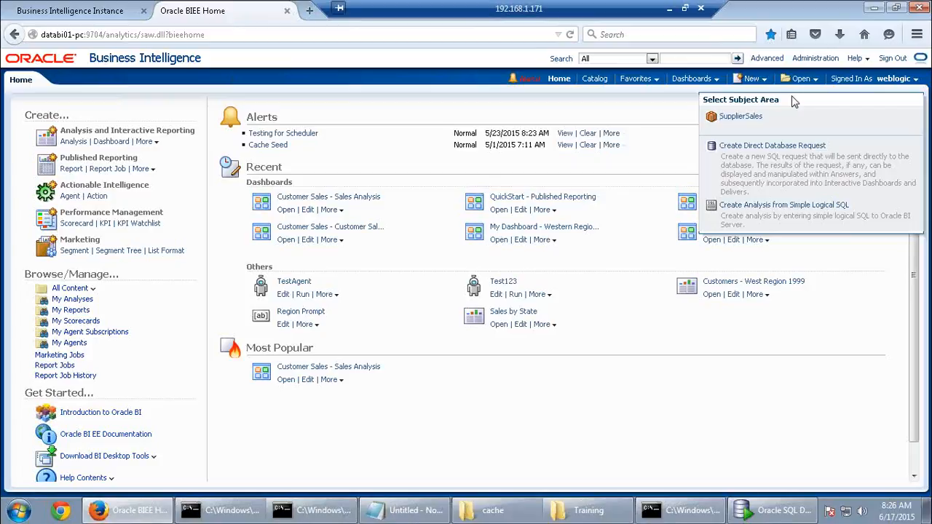
pyautogui.click(740, 116)
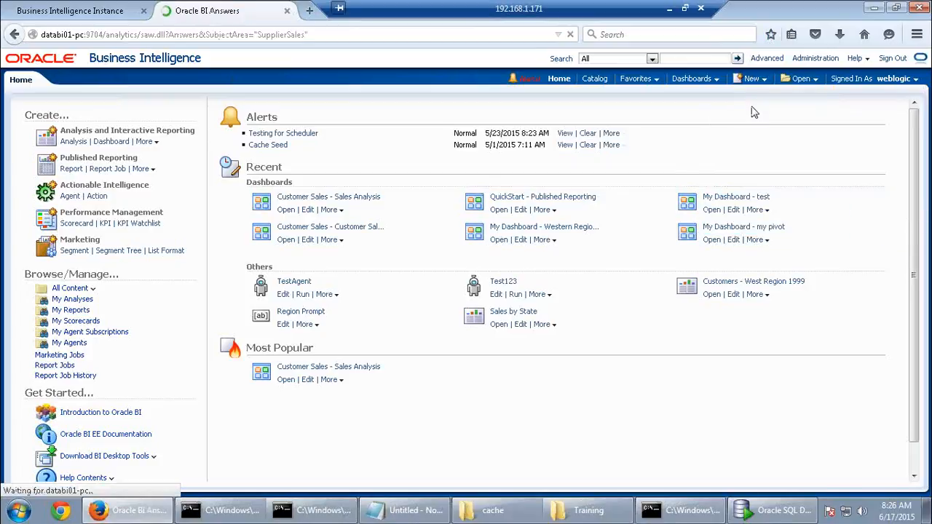
pyautogui.click(65, 161)
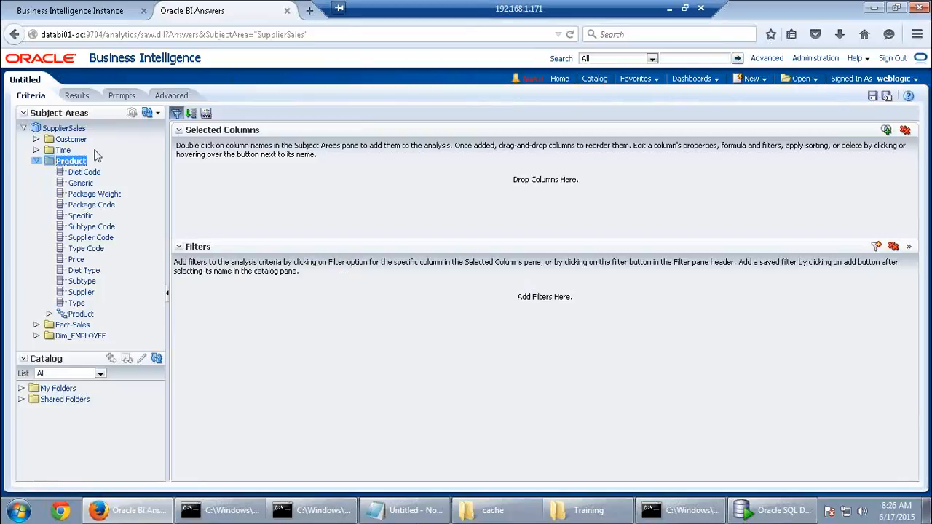
pyautogui.doubleClick(77, 303)
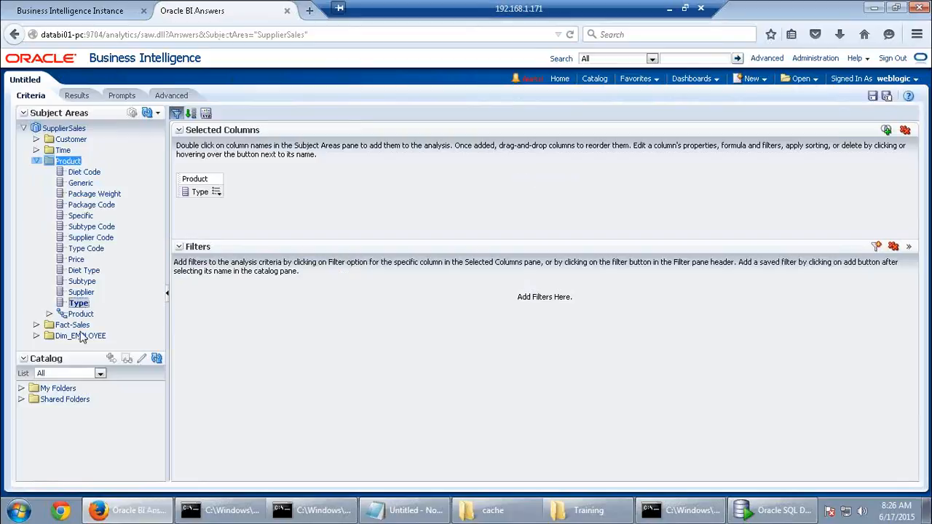
pyautogui.click(72, 324)
pyautogui.doubleClick(82, 336)
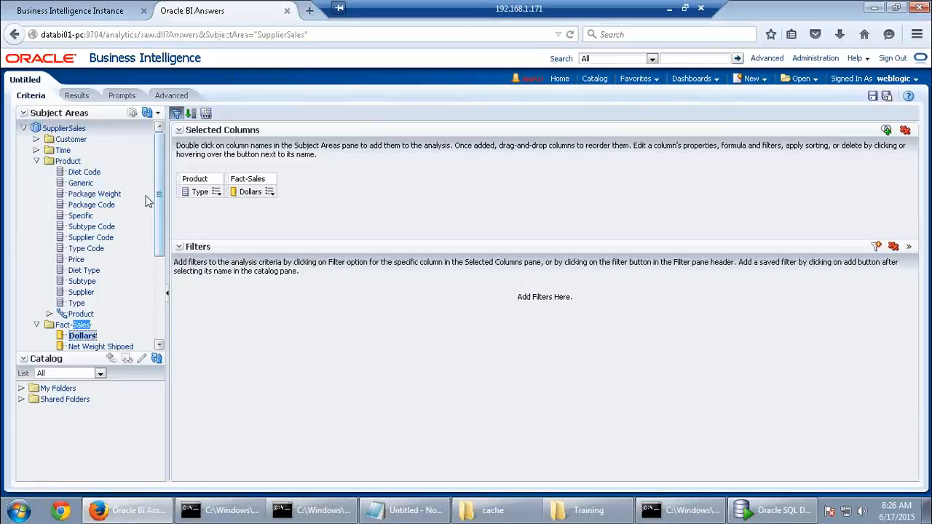
pyautogui.click(77, 96)
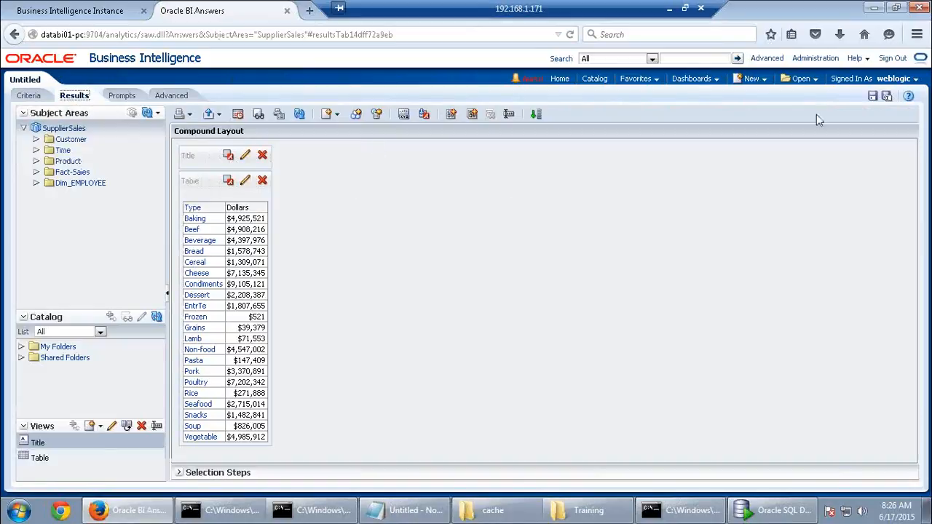
pyautogui.click(813, 59)
# Read the Type/Dollars query log showing Dim_D1_PRODUCT_TYPE_AGG and Fact_D1_ORDER_AGG1, then return to sessions
pyautogui.click(551, 243)
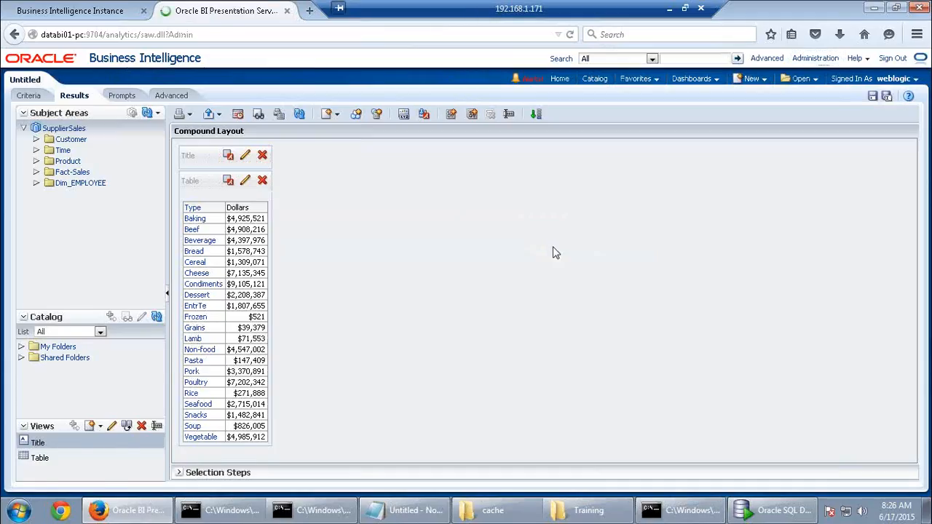
pyautogui.click(95, 305)
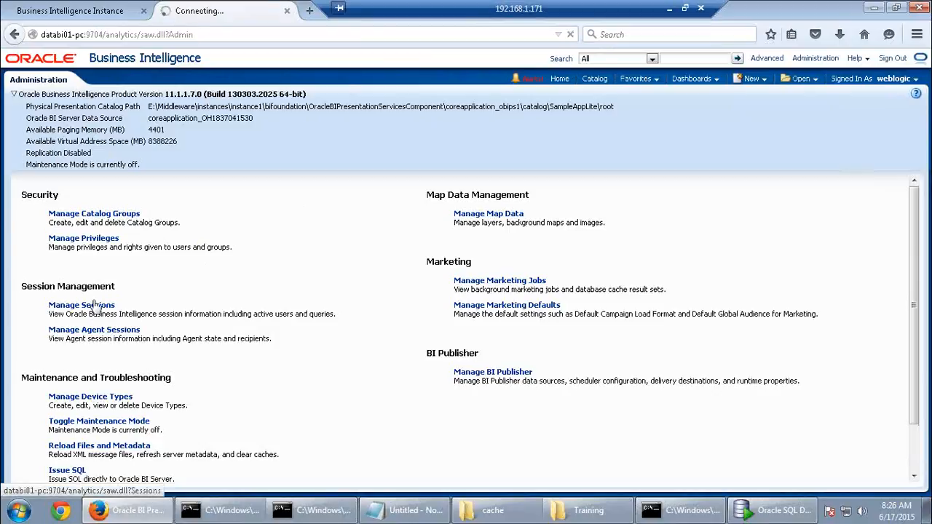
pyautogui.scroll(-5, 241, 466)
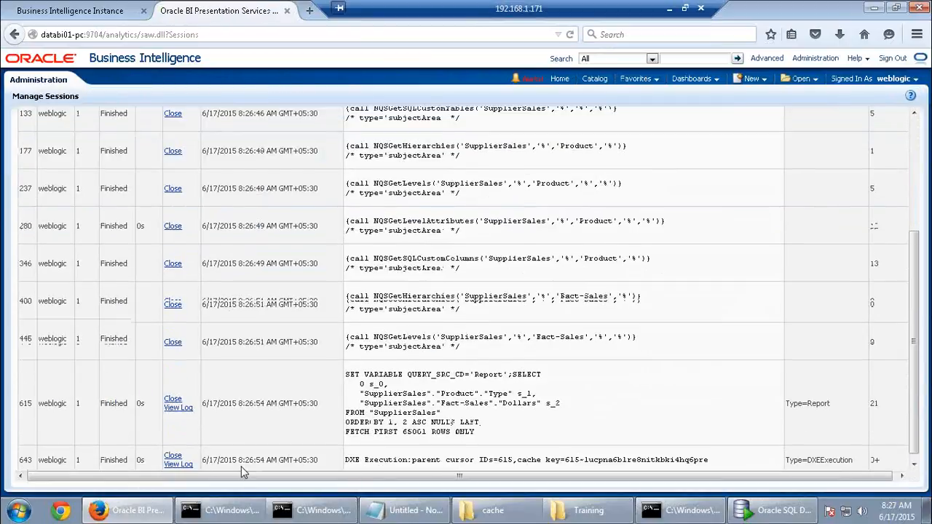
pyautogui.click(183, 404)
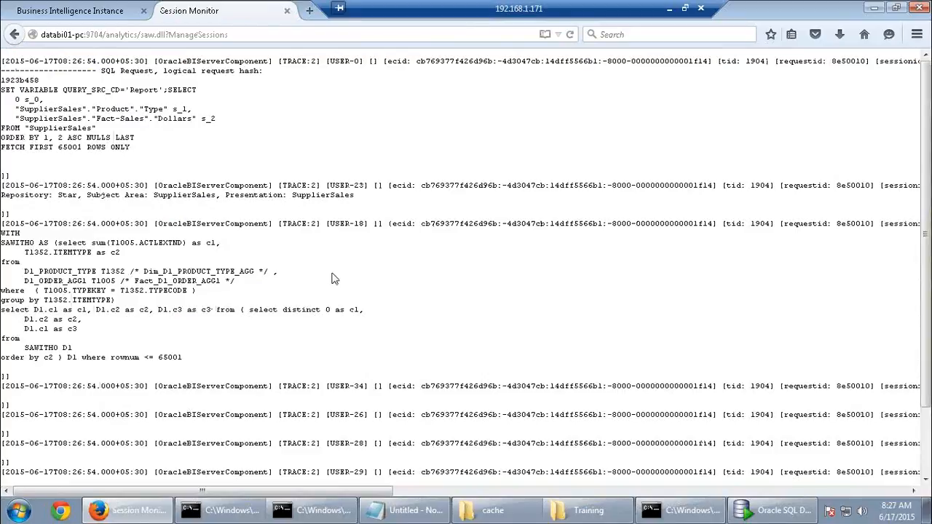
pyautogui.scroll(-3, 333, 277)
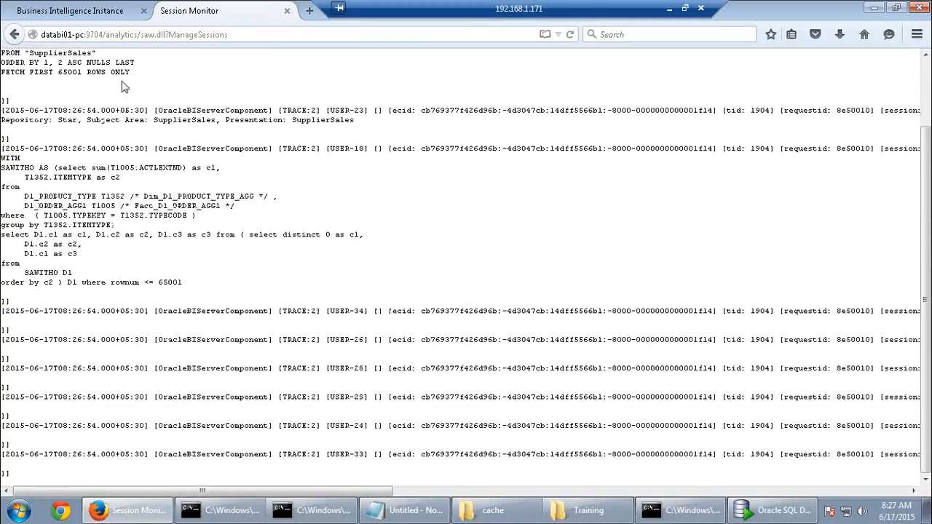
pyautogui.click(15, 34)
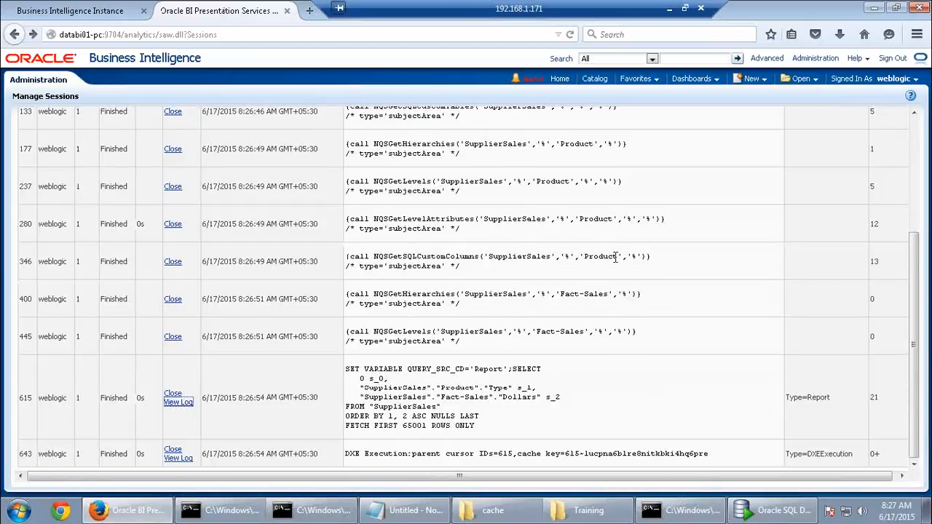
pyautogui.scroll(2, 618, 251)
# Close all cached cursors and start a new analysis on the SupplierSales subject area
pyautogui.click(880, 202)
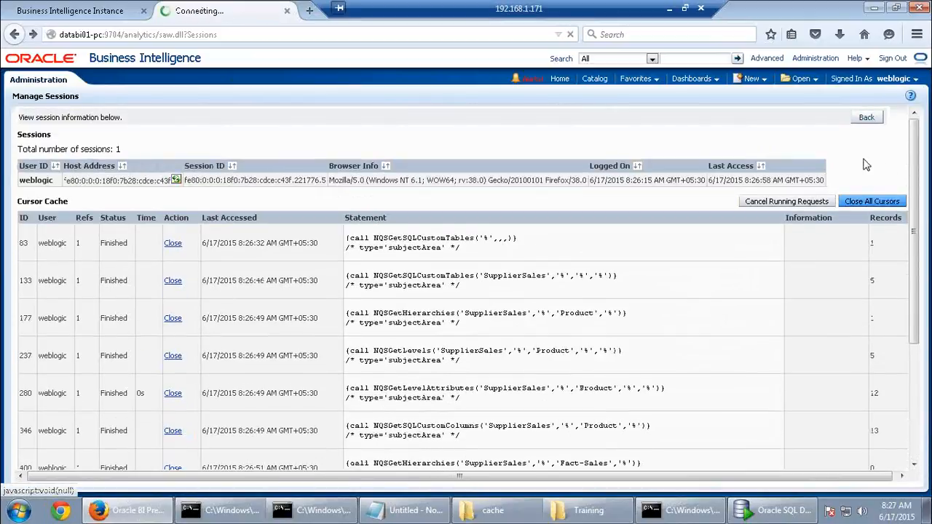
pyautogui.click(866, 117)
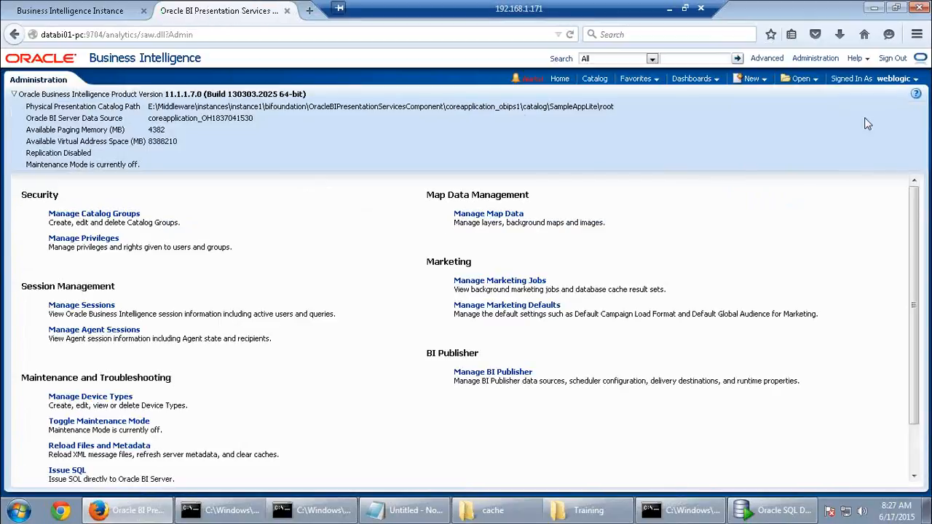
pyautogui.click(748, 80)
pyautogui.click(757, 110)
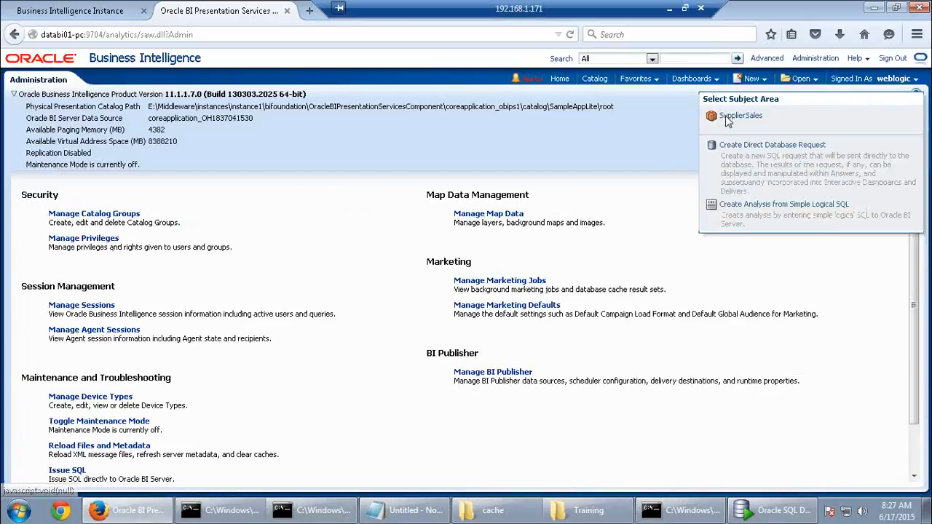
pyautogui.click(728, 118)
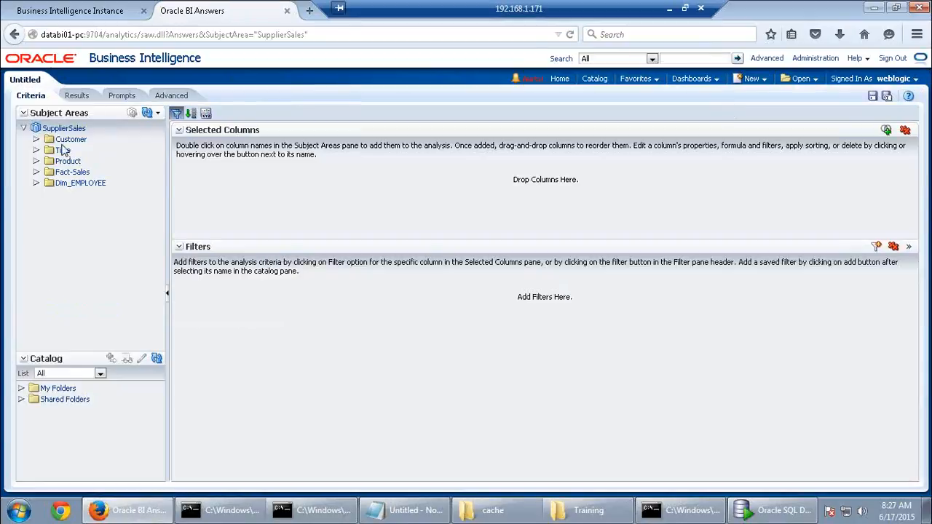
# Run an analysis of Fact-Sales Dollars by Customer Sales Rep, then leave it unsaved for Administration
pyautogui.click(66, 141)
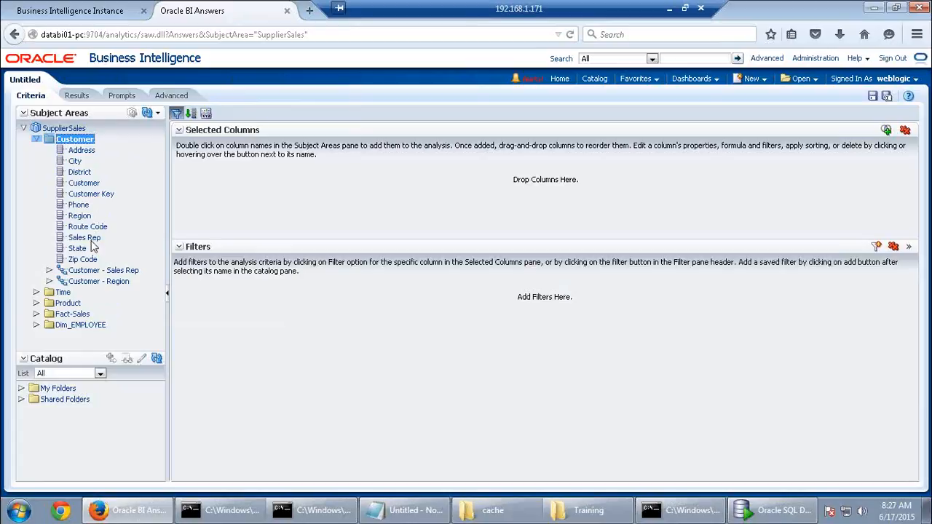
pyautogui.click(91, 240)
pyautogui.doubleClick(91, 243)
pyautogui.click(75, 314)
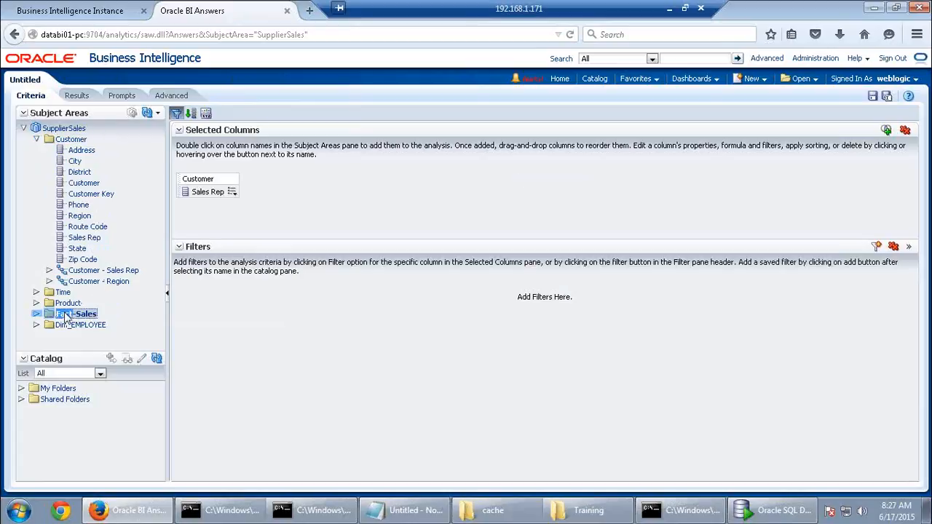
pyautogui.doubleClick(78, 325)
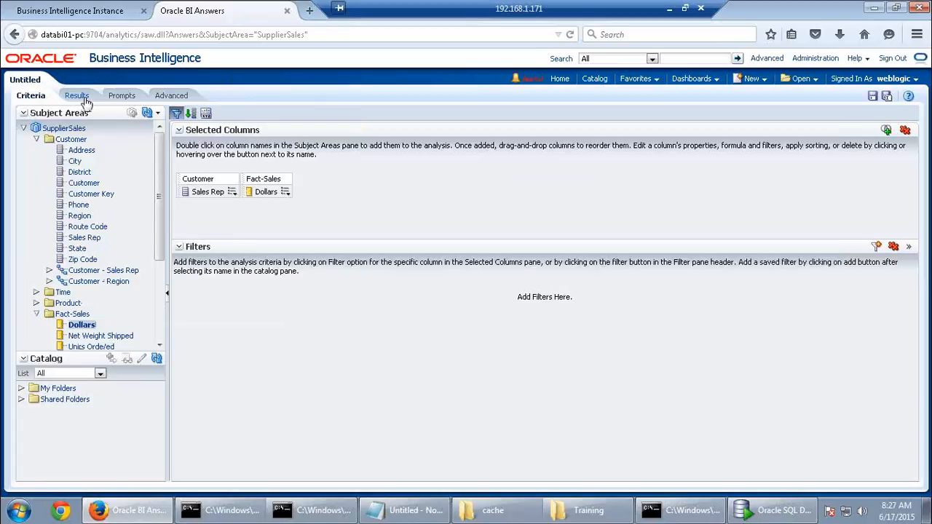
pyautogui.click(78, 96)
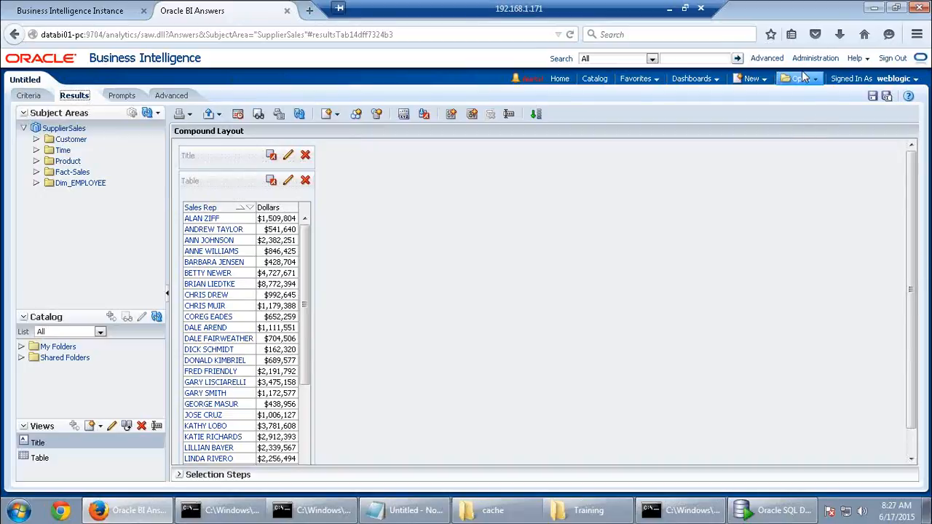
pyautogui.click(809, 64)
pyautogui.click(550, 244)
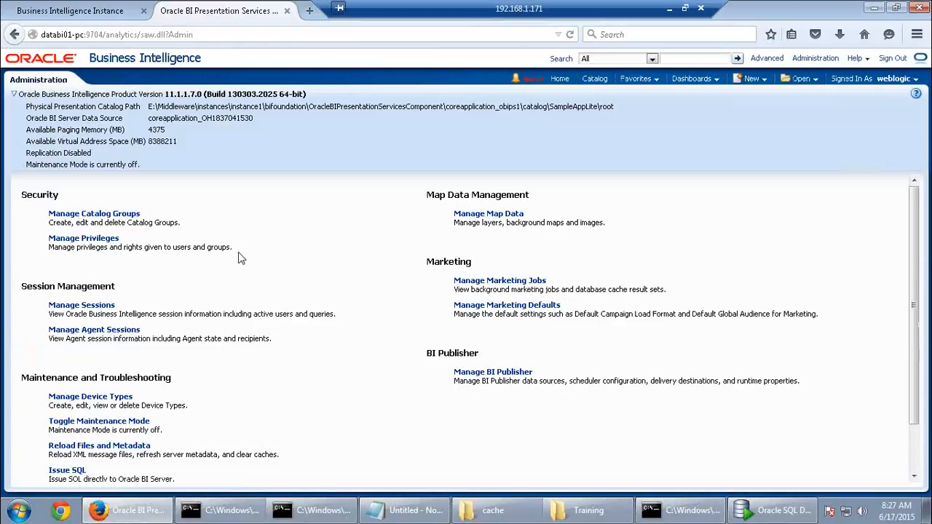
# Open the Sales Rep/Dollars query log and highlight SA_Sales_R0000034E and ag_Fact_Sales_new in its SQL
pyautogui.click(102, 305)
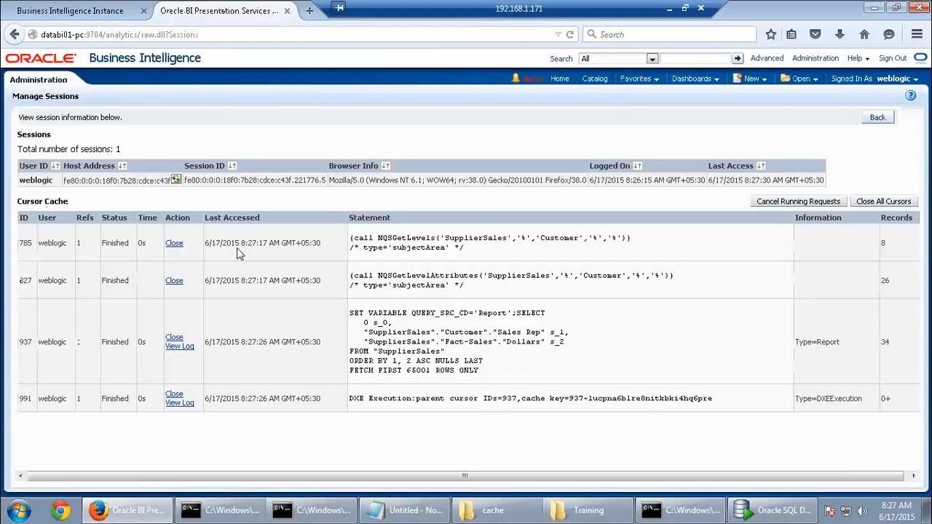
pyautogui.click(179, 347)
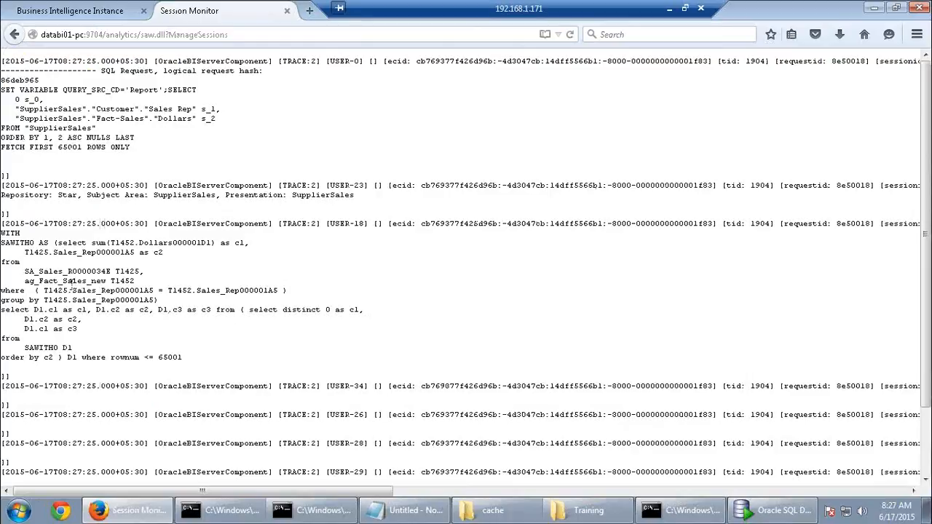
pyautogui.moveTo(25, 272); pyautogui.dragTo(114, 273)
pyautogui.moveTo(25, 281); pyautogui.dragTo(5, 243)
pyautogui.click(153, 324)
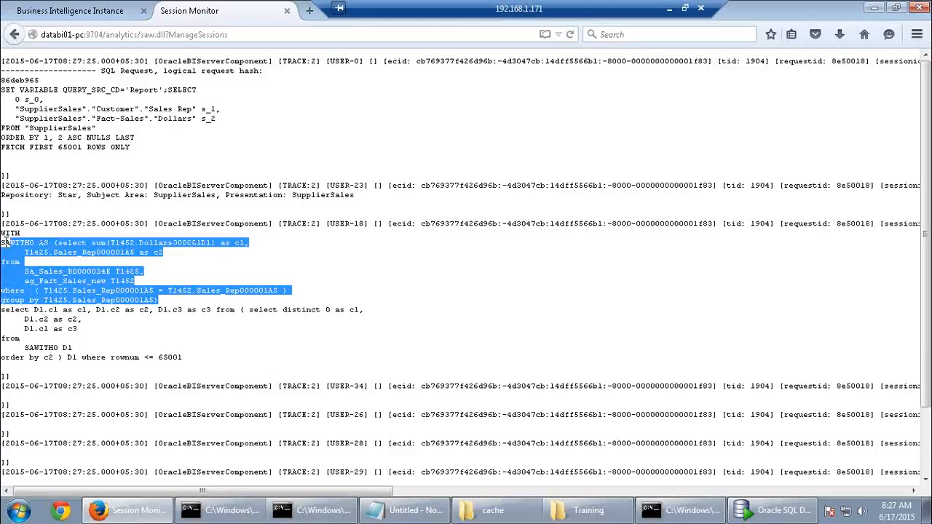
# Highlight the orcl send line and both aggregate table names again, then return to the sessions list
pyautogui.moveTo(370, 503); pyautogui.dragTo(458, 496)
pyautogui.moveTo(397, 493); pyautogui.dragTo(704, 488)
pyautogui.moveTo(578, 224); pyautogui.dragTo(749, 224)
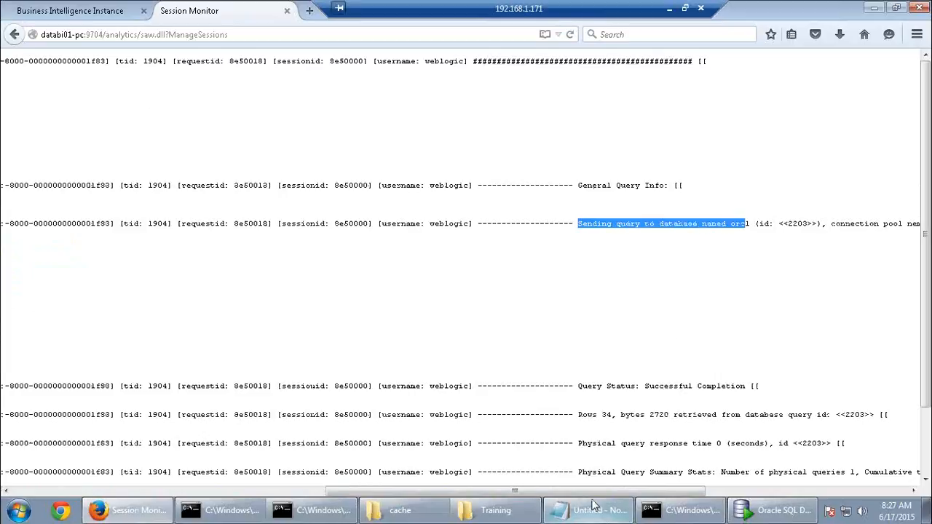
pyautogui.moveTo(478, 494); pyautogui.dragTo(478, 495)
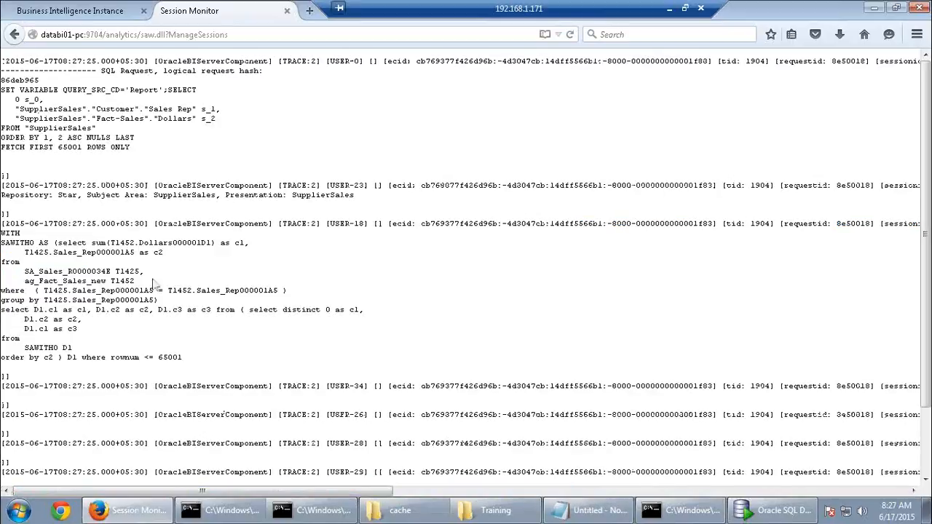
pyautogui.moveTo(4, 232); pyautogui.dragTo(14, 243)
pyautogui.click(89, 272)
pyautogui.moveTo(24, 270); pyautogui.dragTo(129, 273)
pyautogui.moveTo(25, 281); pyautogui.dragTo(109, 281)
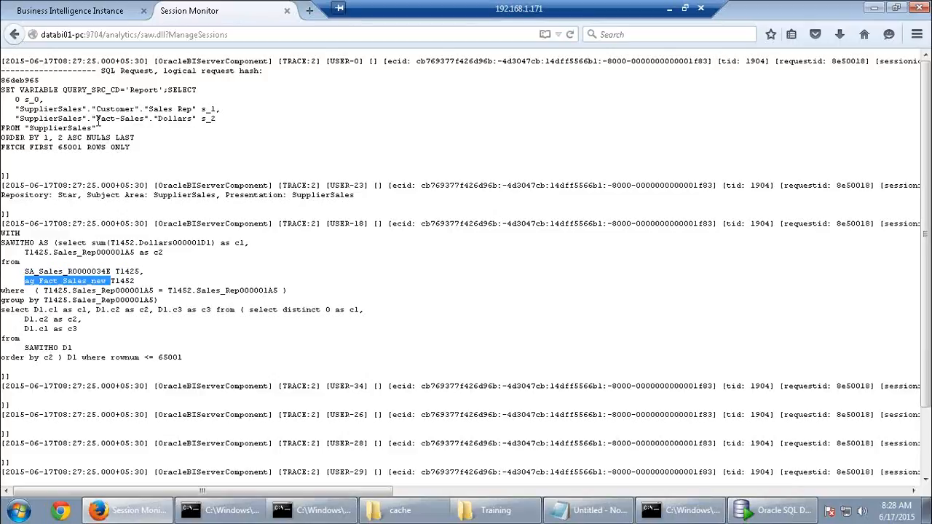
pyautogui.click(14, 35)
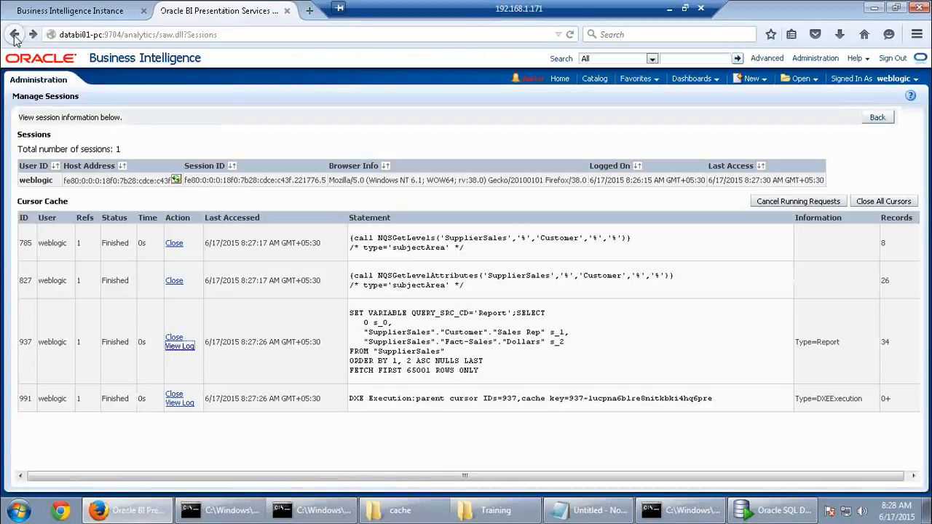
# Close all cached cursors and start a new SupplierSales analysis
pyautogui.click(874, 202)
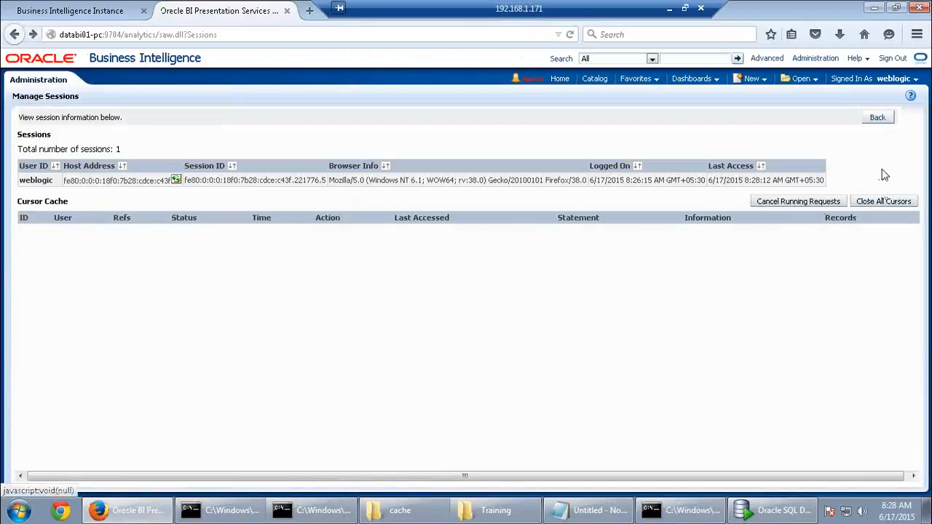
pyautogui.click(877, 117)
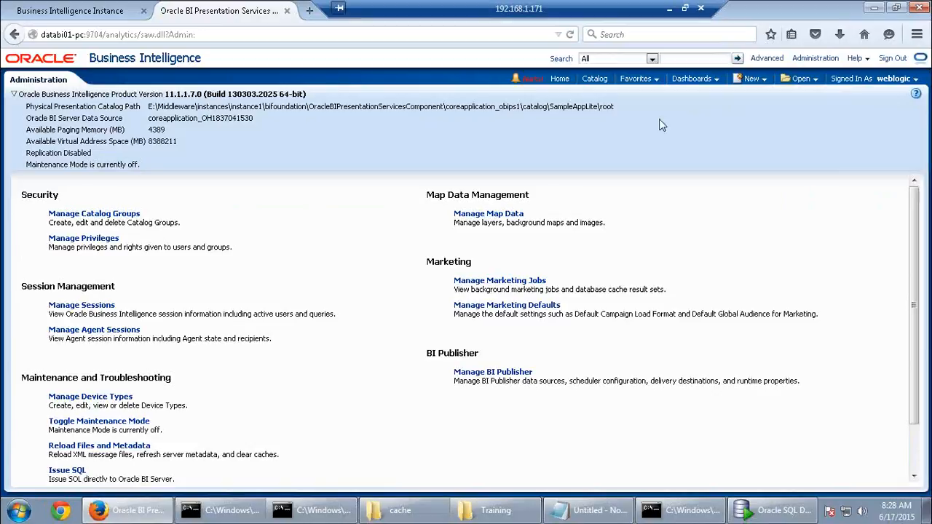
pyautogui.click(762, 82)
pyautogui.click(757, 114)
pyautogui.click(751, 118)
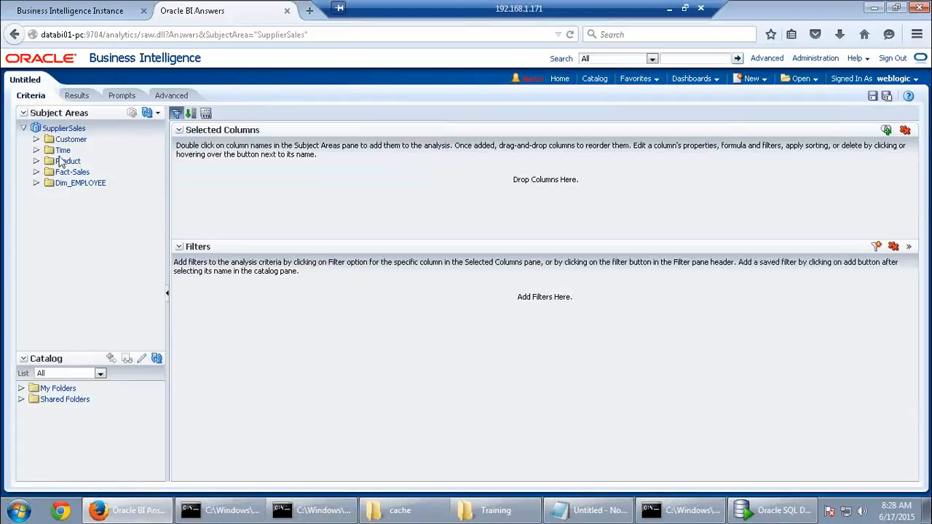
# Run an analysis of Fact-Sales Dollars by Time Month, then leave it unsaved for Administration
pyautogui.click(60, 150)
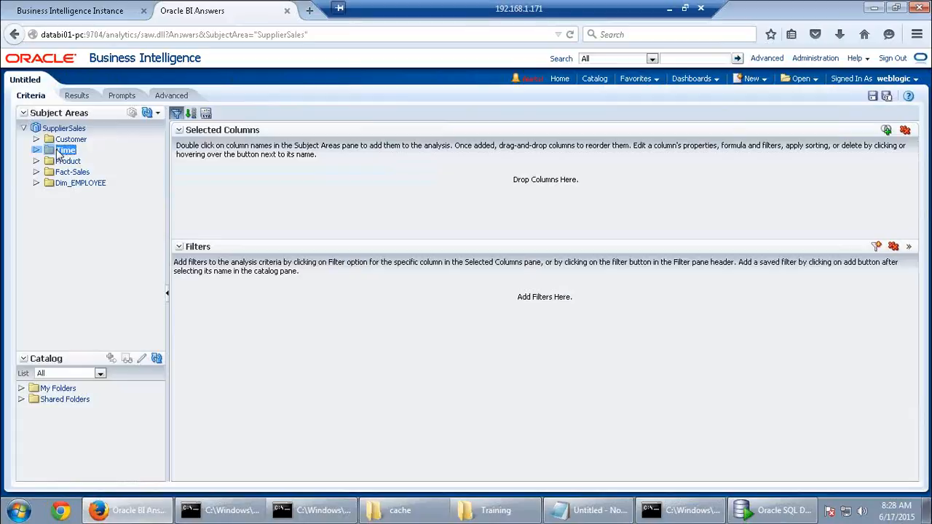
pyautogui.doubleClick(60, 152)
pyautogui.doubleClick(82, 204)
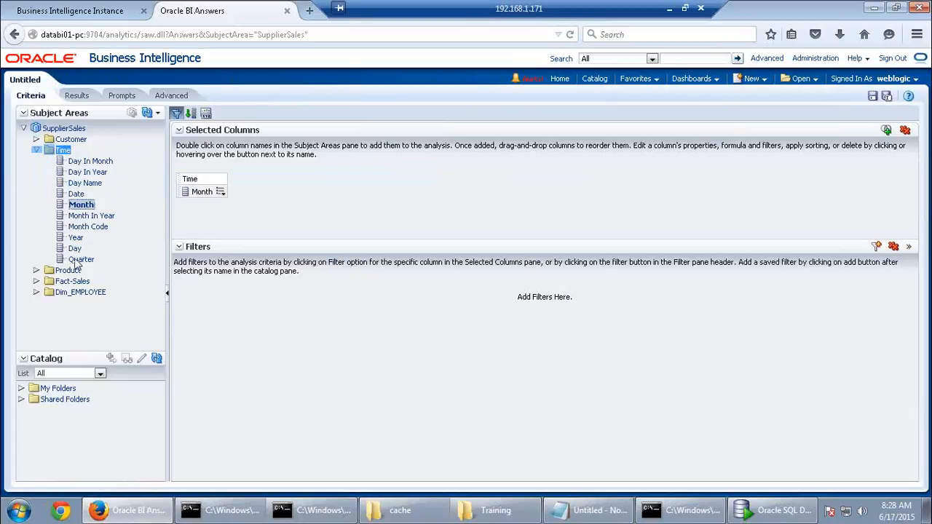
pyautogui.doubleClick(72, 281)
pyautogui.doubleClick(81, 292)
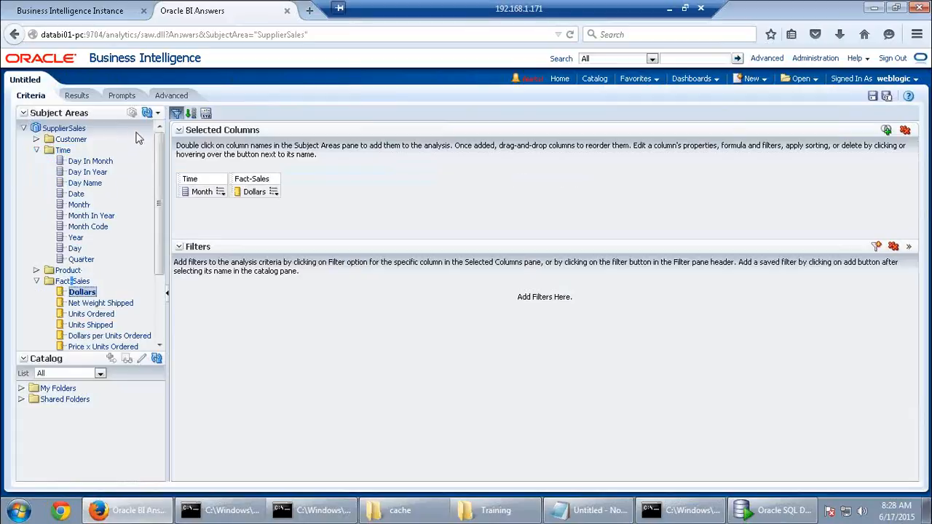
pyautogui.click(77, 95)
pyautogui.click(815, 59)
pyautogui.click(553, 242)
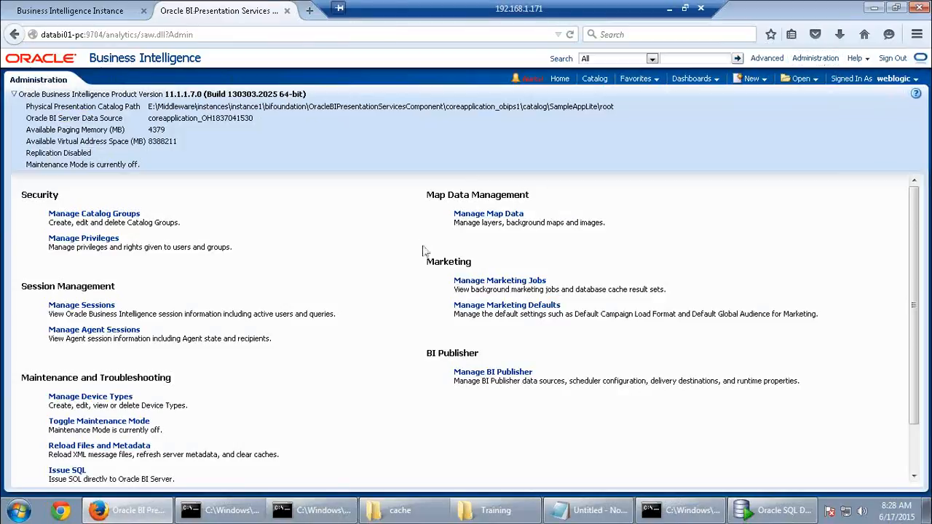
# Open the Month/Dollars query log and mark the SQL reading Dim_MONTHS_AGG and Fact_D1_ORDER_AGG1
pyautogui.click(94, 305)
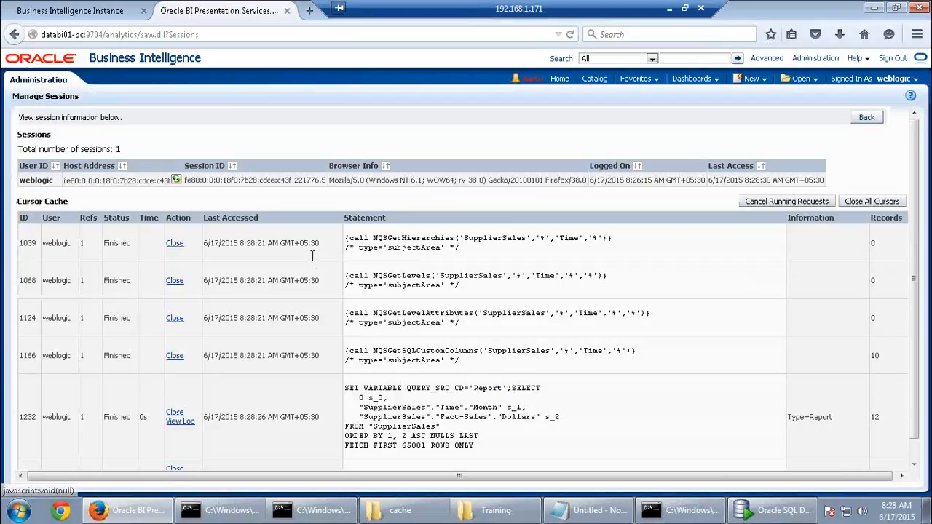
pyautogui.scroll(-1, 291, 328)
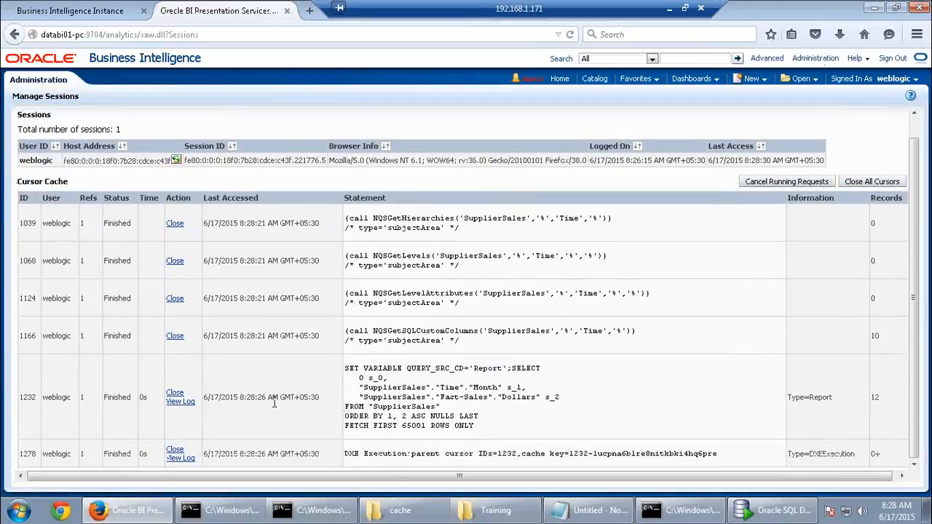
pyautogui.click(191, 401)
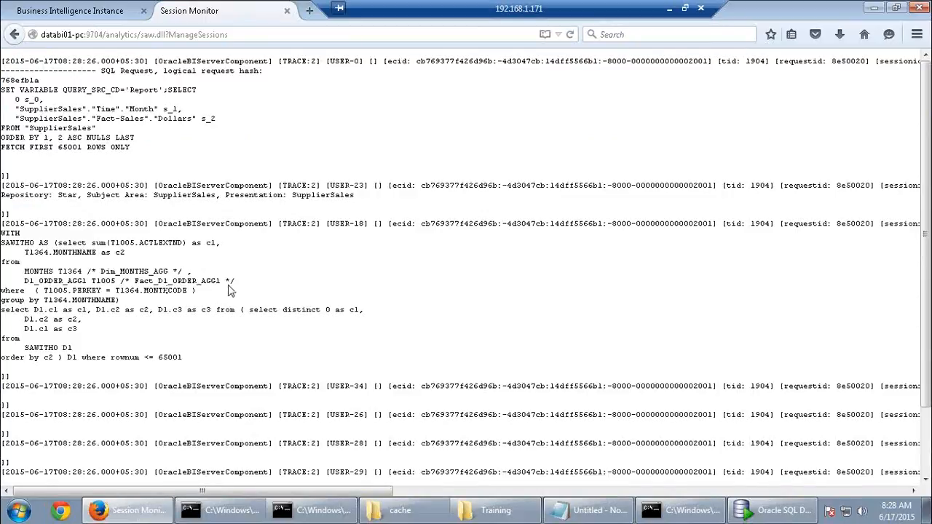
pyautogui.moveTo(230, 281); pyautogui.dragTo(1, 231)
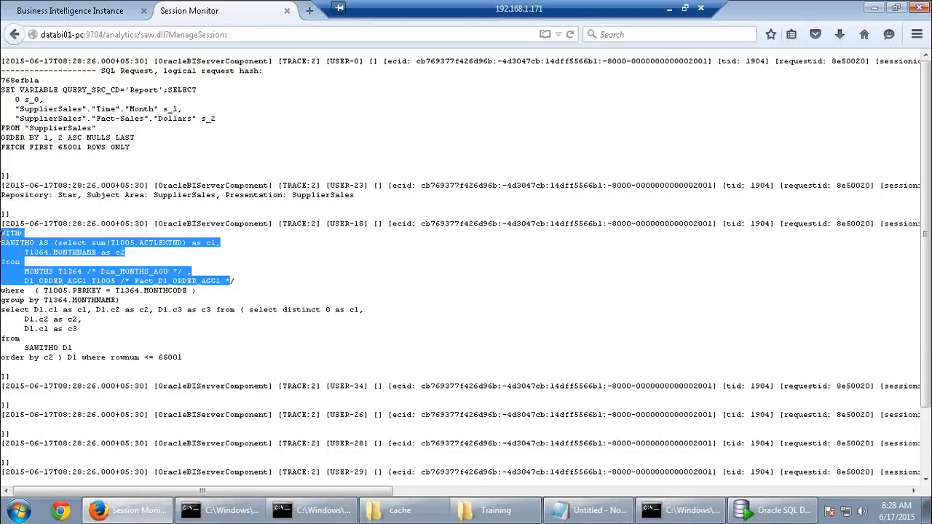
pyautogui.click(313, 297)
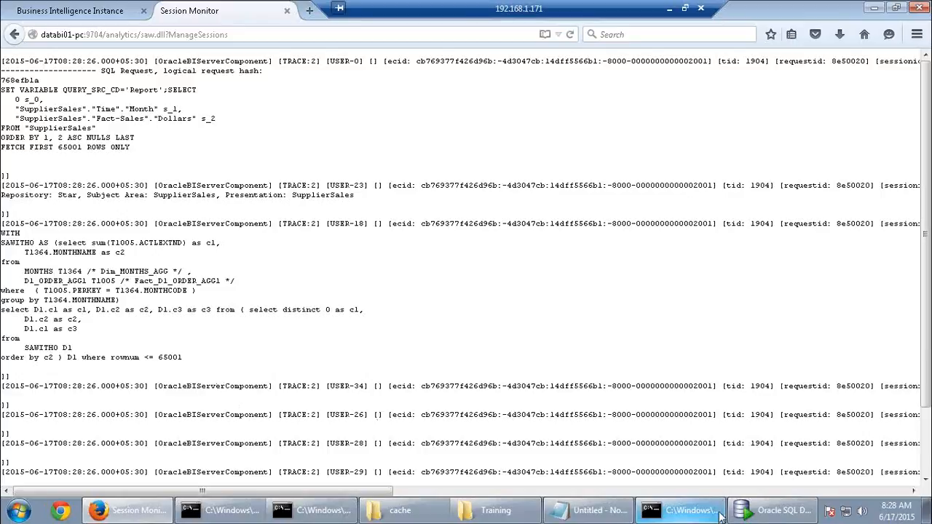
pyautogui.moveTo(718, 514)
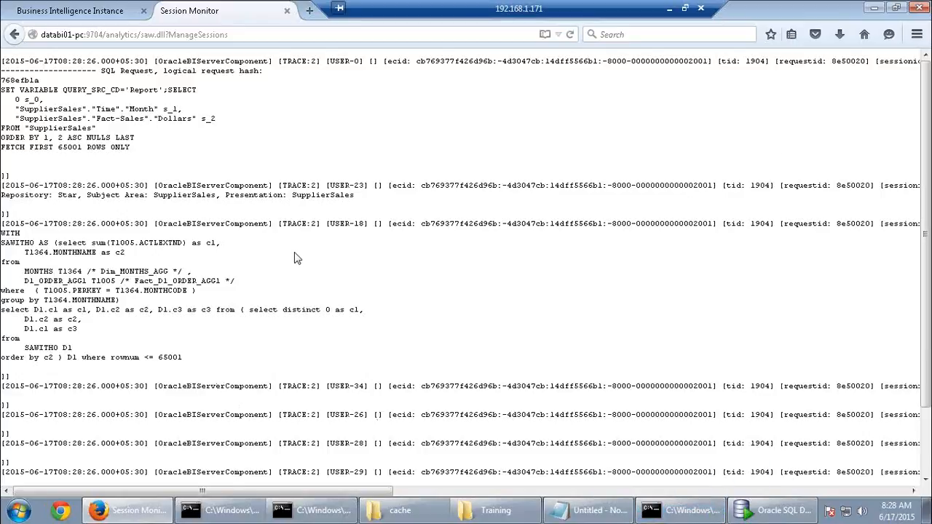
# Back on the sessions list, close all cursors and return to the Administration page
pyautogui.click(15, 34)
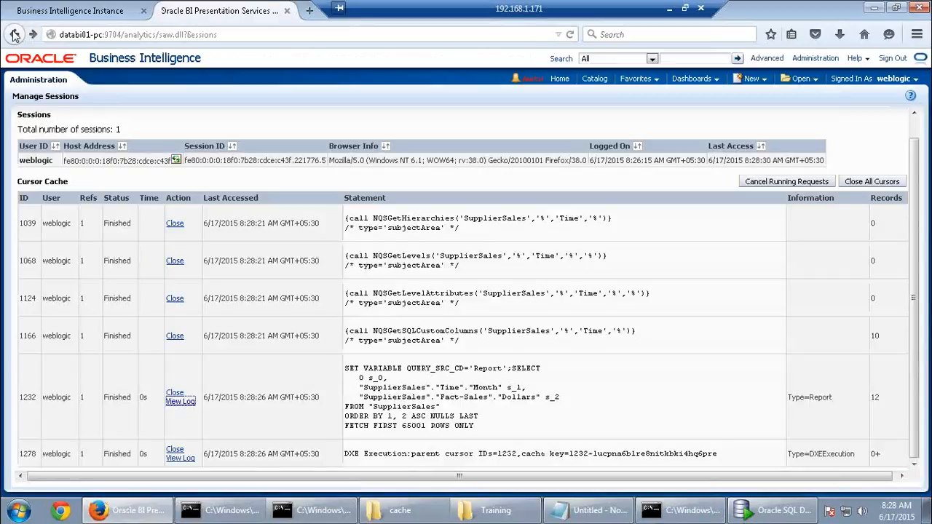
pyautogui.click(866, 184)
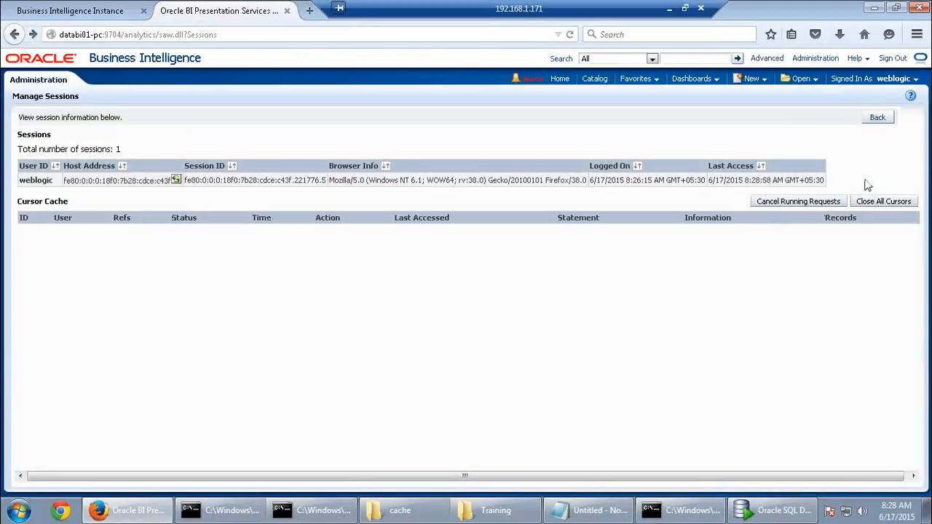
pyautogui.click(877, 117)
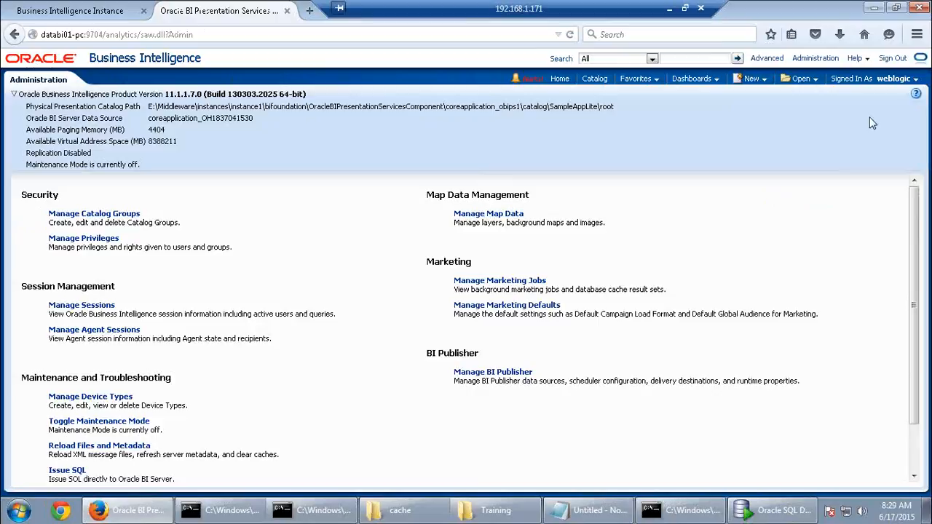
# Select all three NQS .TBL cache files and permanently delete them, skipping the locked file
pyautogui.click(403, 513)
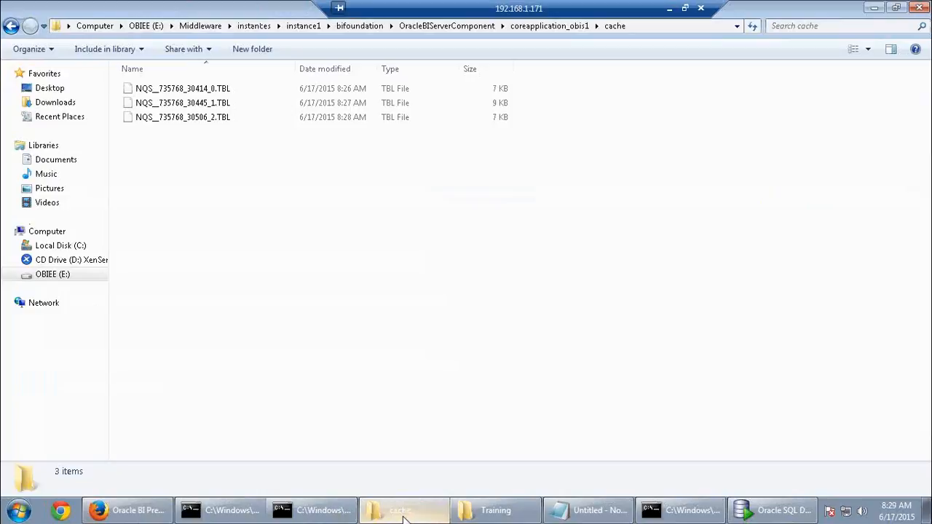
pyautogui.click(225, 117)
pyautogui.click(225, 102)
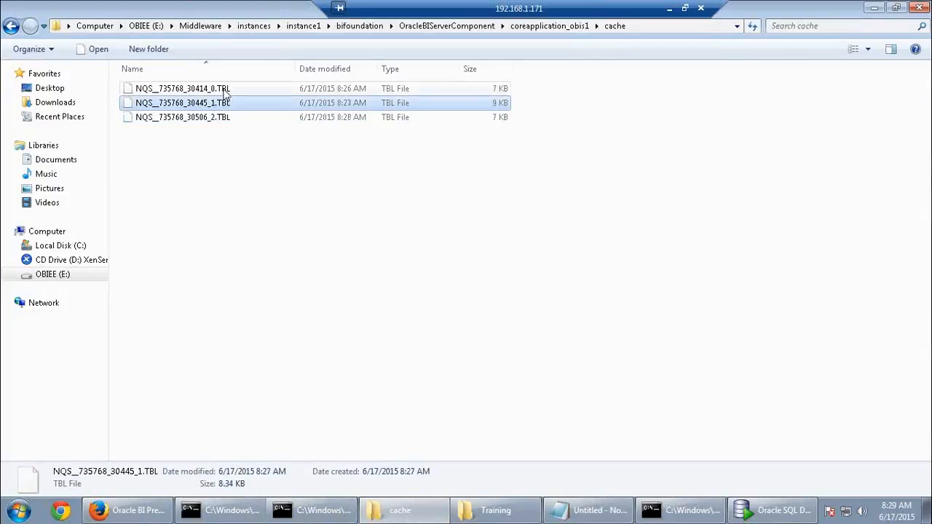
pyautogui.click(222, 88)
pyautogui.hotkey('ctrl', 'a')
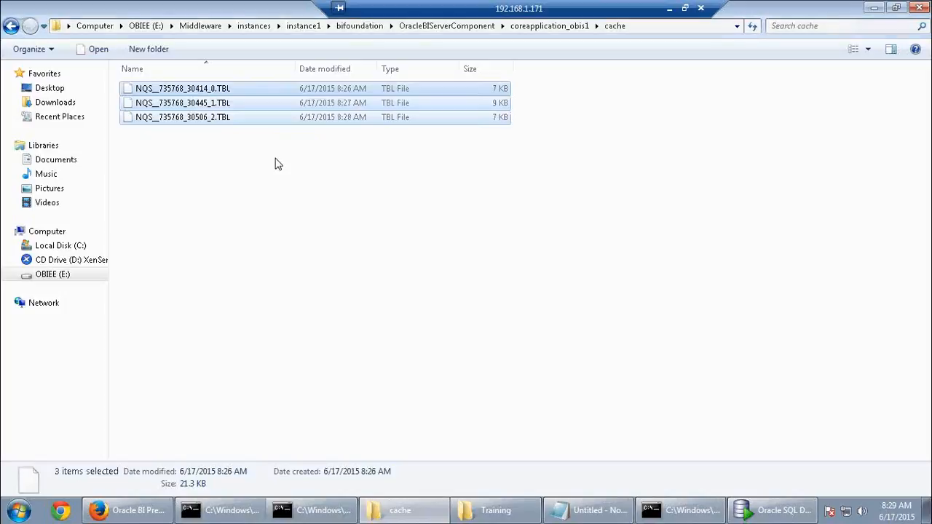
pyautogui.hotkey('shift', 'Delete')
pyautogui.press('Return')
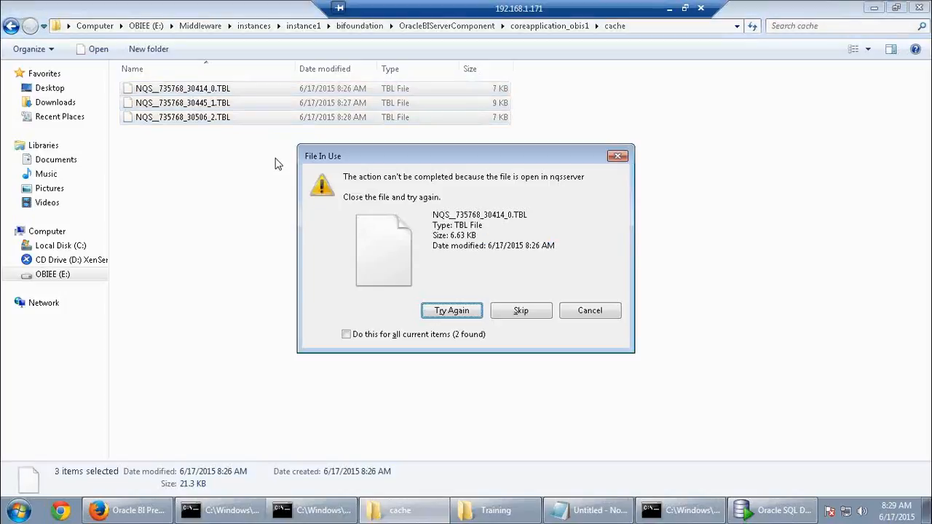
pyautogui.click(493, 314)
pyautogui.click(582, 317)
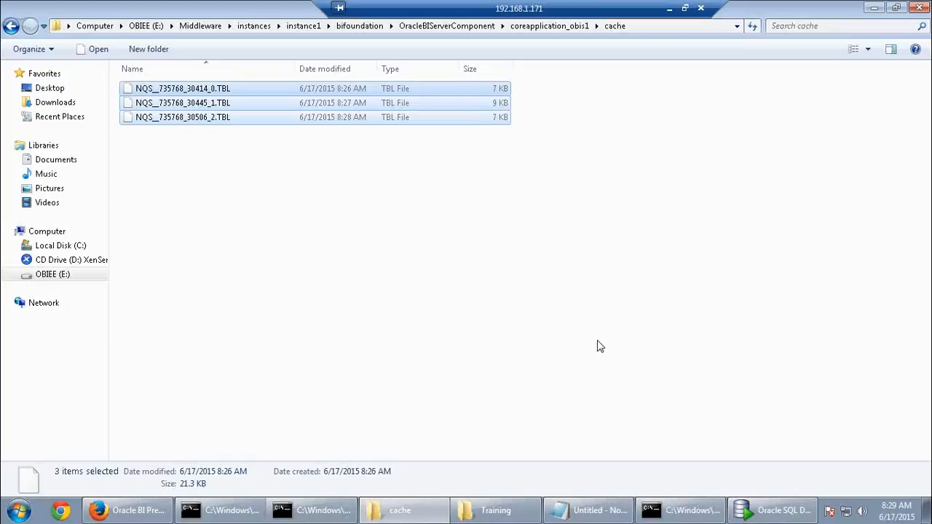
# Retry deleting the locked cache files twice more, then switch back to the BI administration page
pyautogui.hotkey('shift', 'Delete')
pyautogui.press('Return')
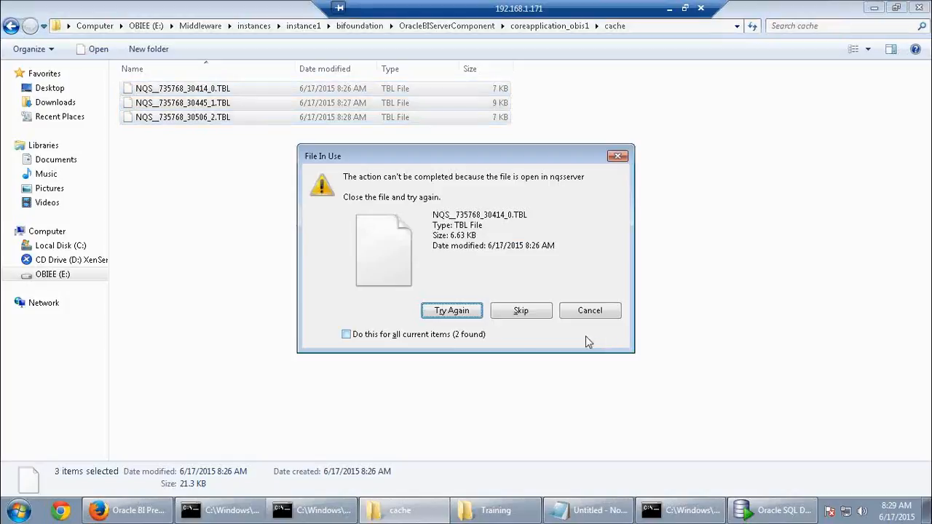
pyautogui.click(506, 313)
pyautogui.click(513, 314)
pyautogui.click(594, 317)
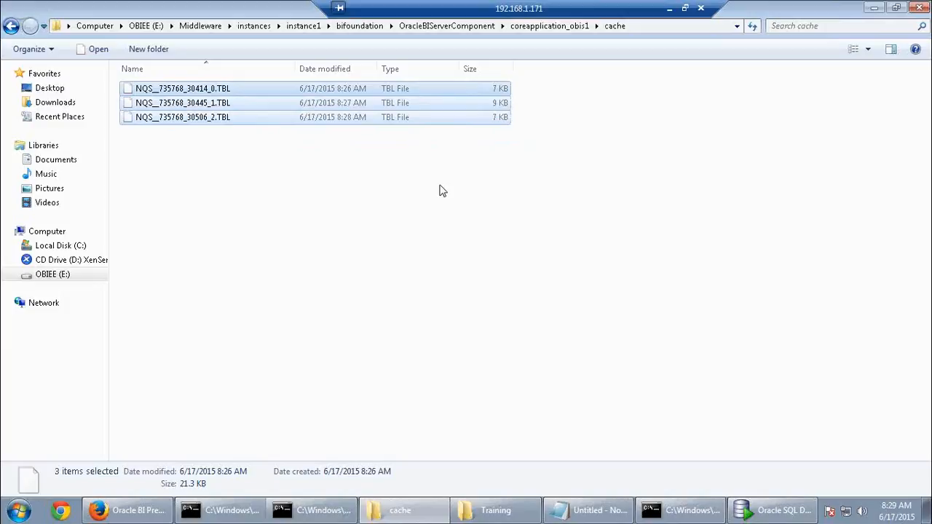
pyautogui.press('Delete')
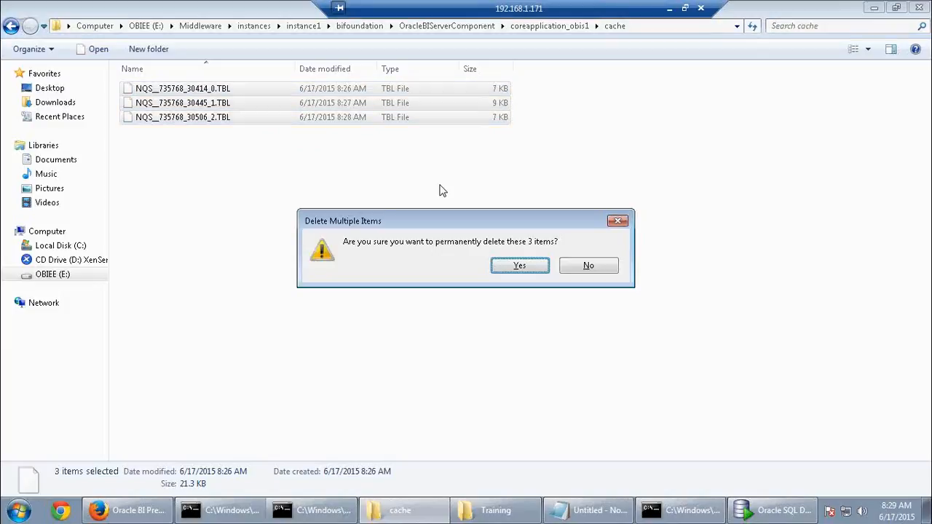
pyautogui.press('Return')
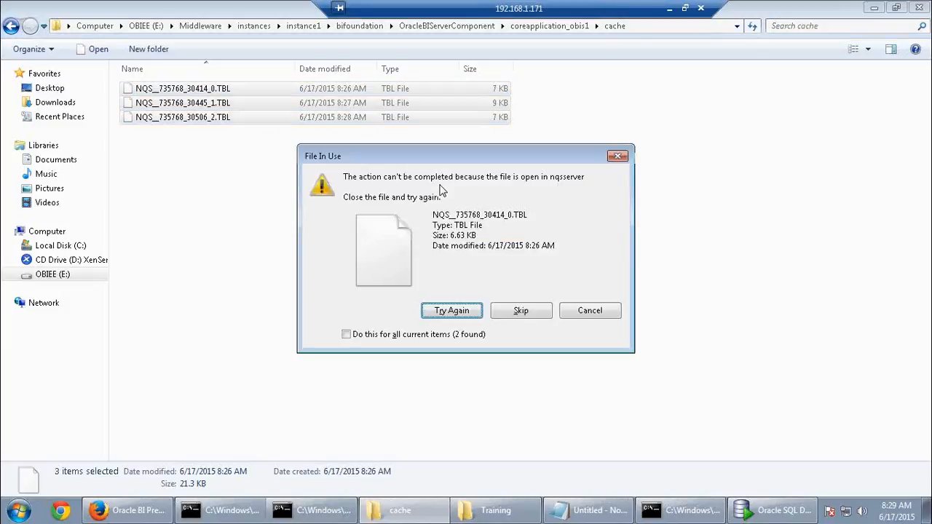
pyautogui.click(162, 518)
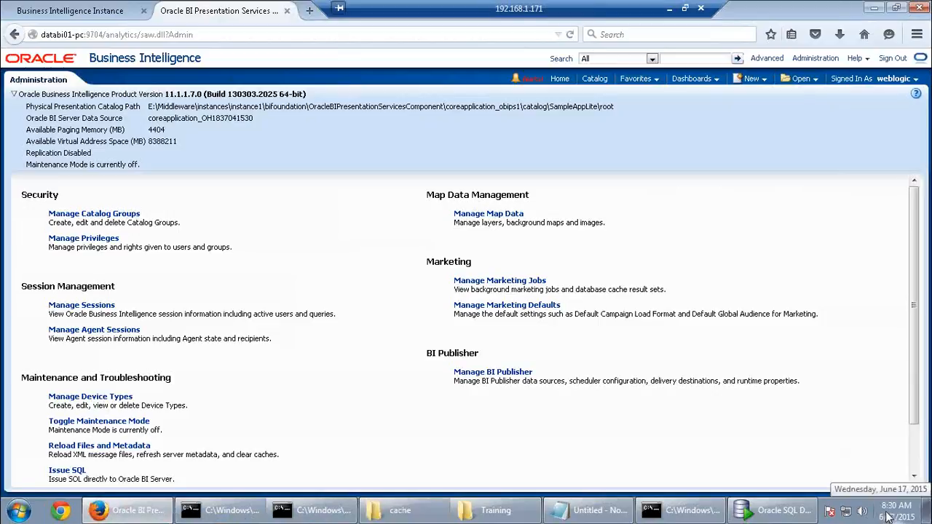
# Close the Command Prompt window and the Oracle BI Presentation Services browser tab
pyautogui.click(679, 510)
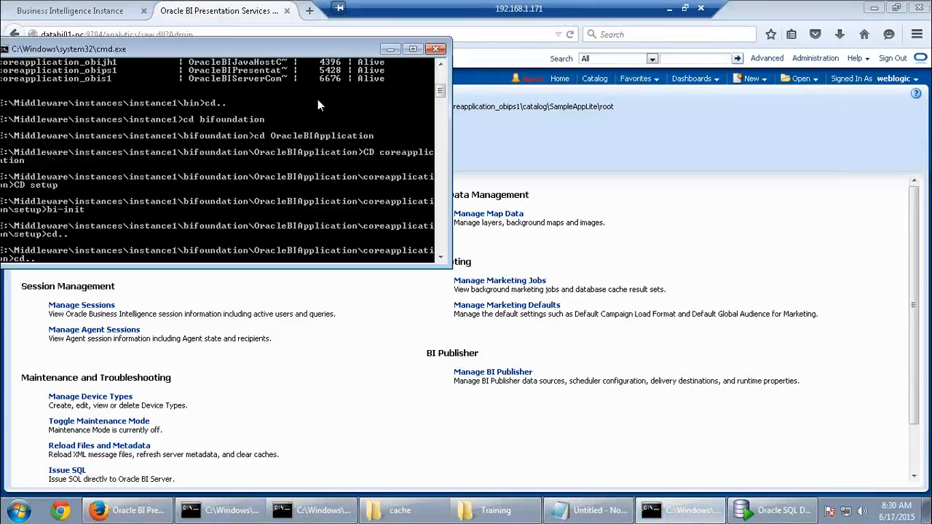
pyautogui.moveTo(332, 49); pyautogui.dragTo(317, 126)
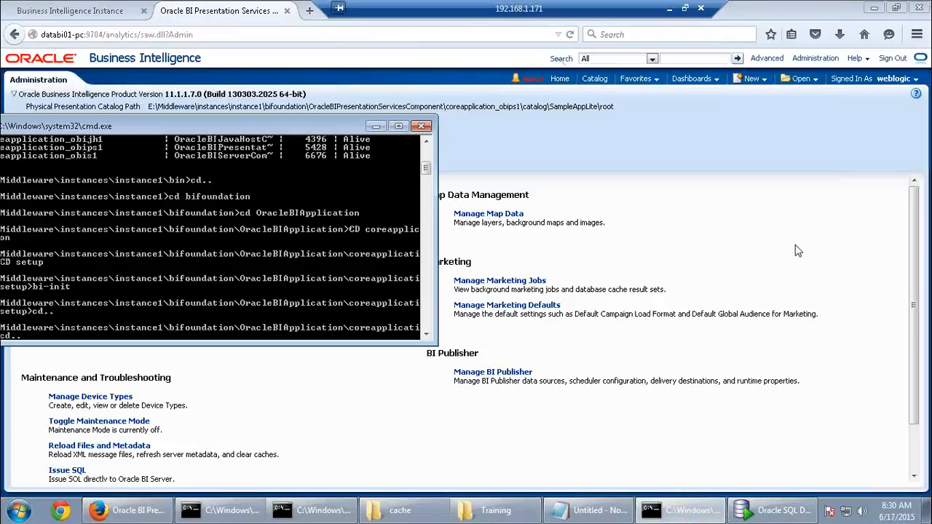
pyautogui.click(421, 127)
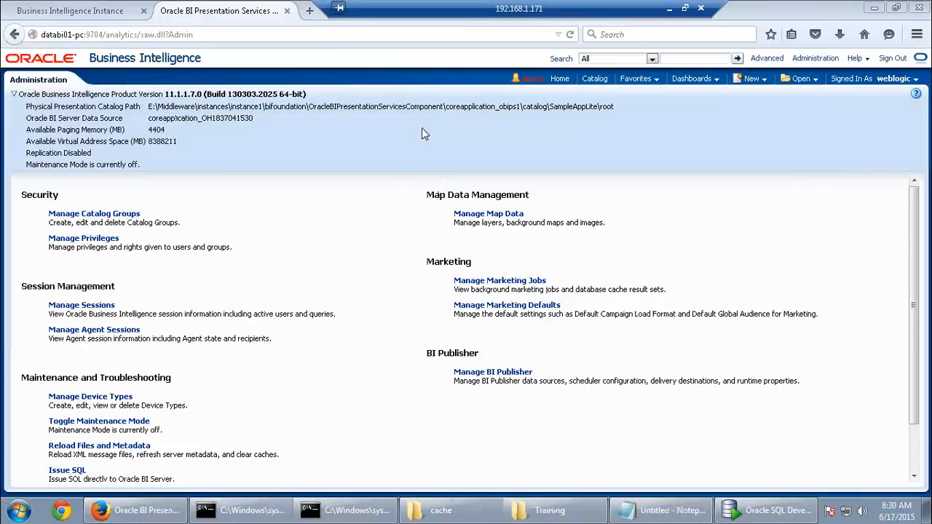
pyautogui.click(287, 11)
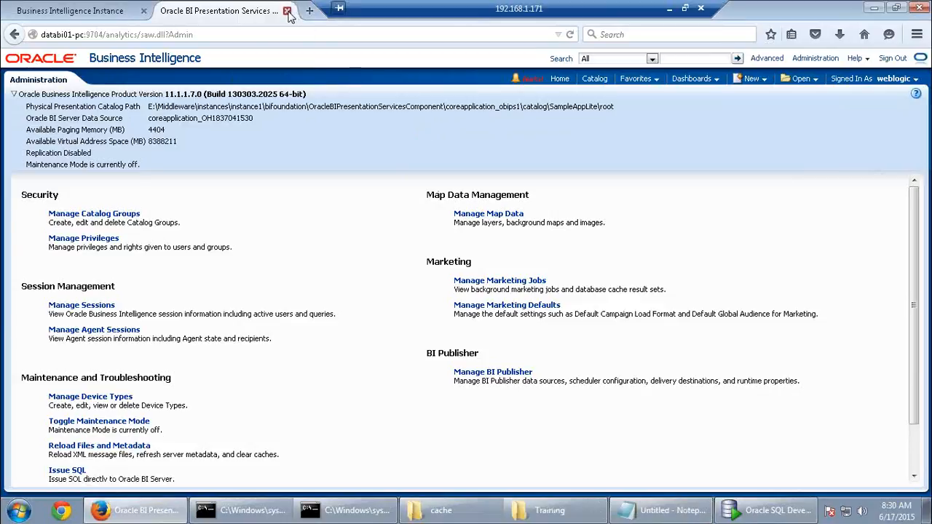